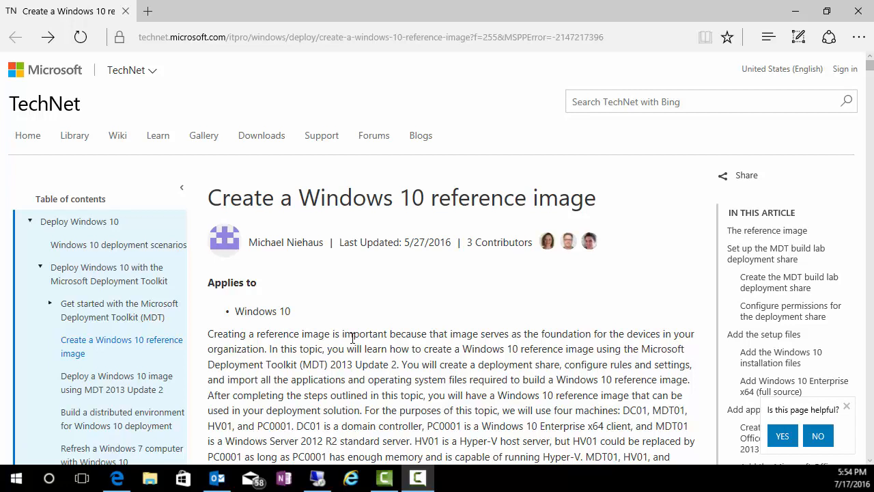
Read the TechNet article's introduction, the machines used in the topic and the section on the reference image
left_click(352, 337)
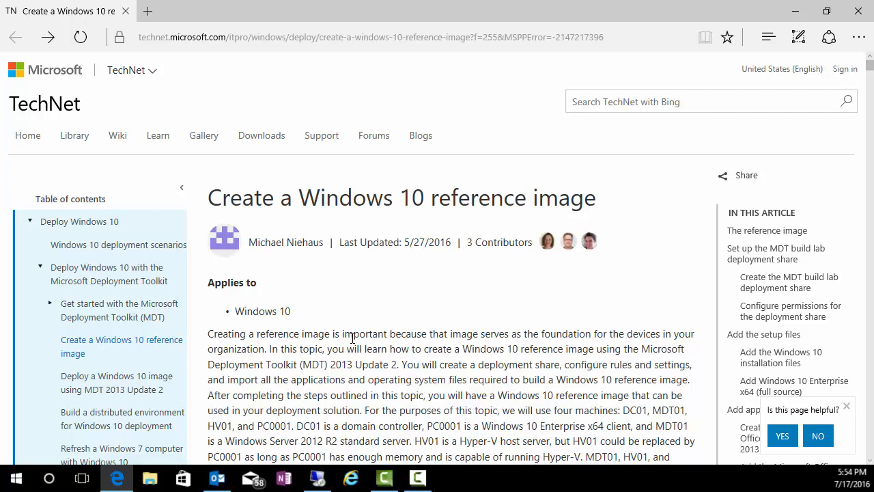
scroll(352, 337, "down", 5)
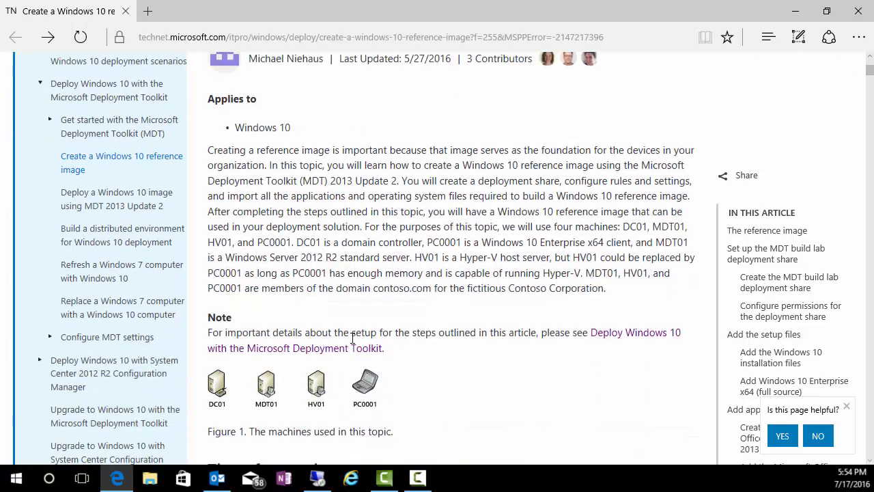
scroll(352, 338, "up", 3)
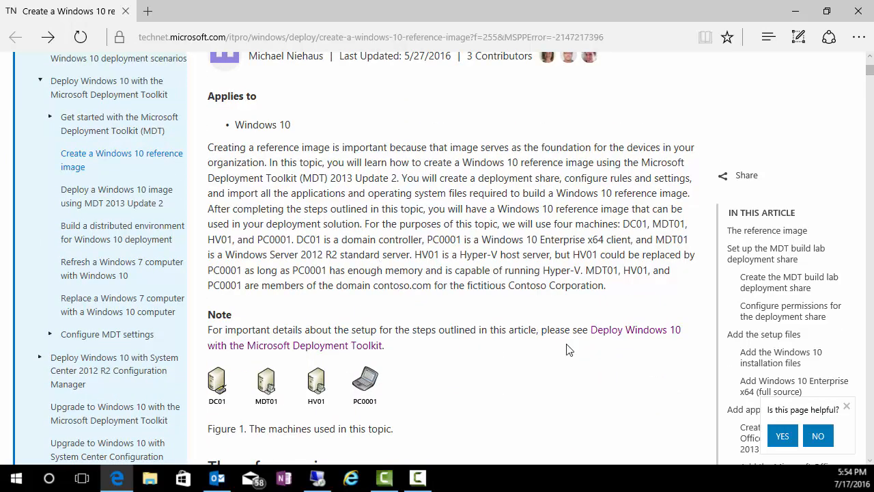
scroll(528, 353, "down", 1)
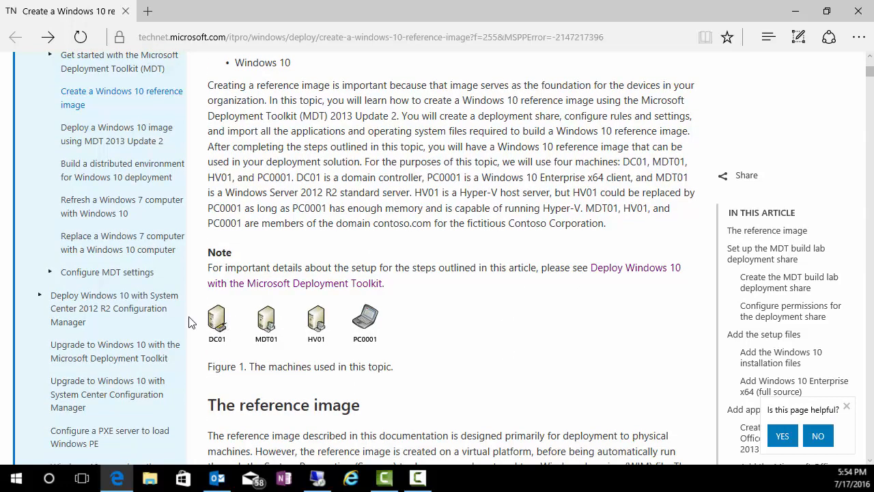
scroll(217, 321, "down", 1)
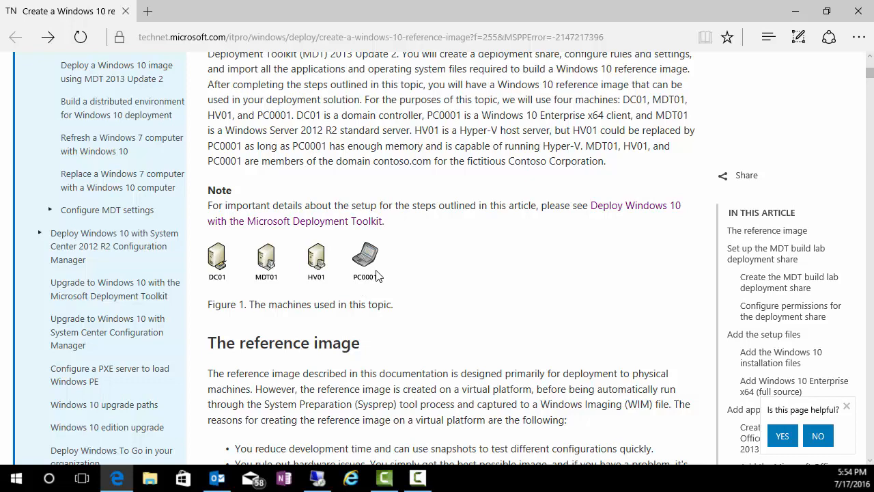
scroll(378, 276, "down", 3)
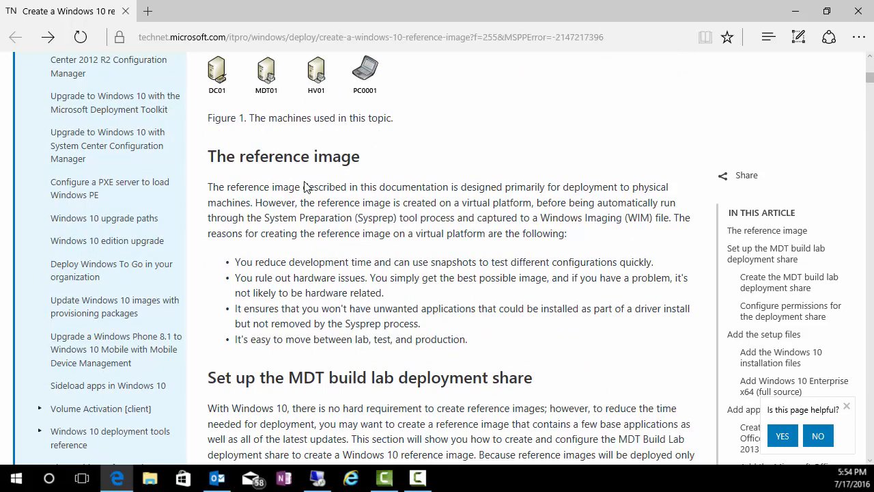
scroll(306, 186, "up", 4)
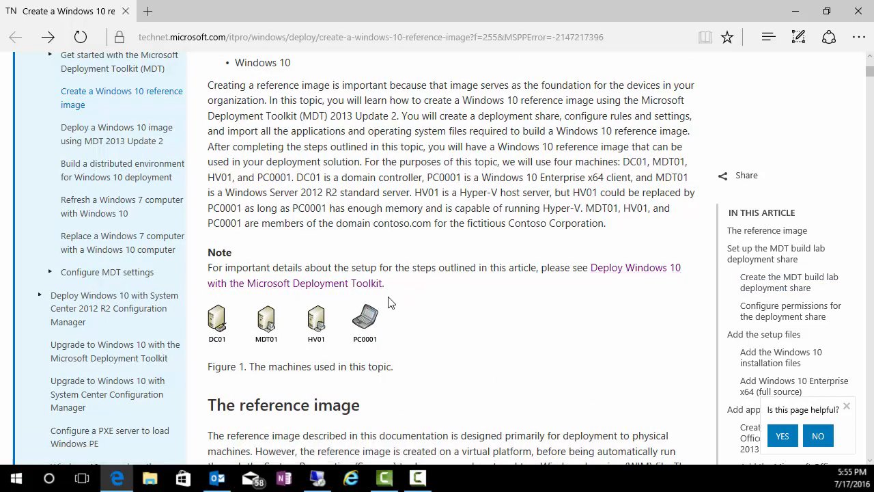
scroll(482, 310, "down", 5)
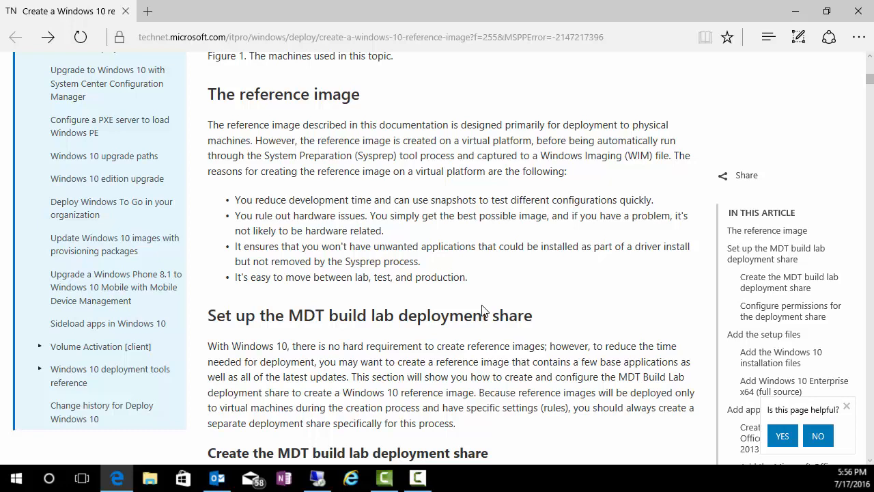
Switch to the mdt.bluelabs.azure remote session in full screen and view the link in MDT Install Link.txt
left_click(318, 478)
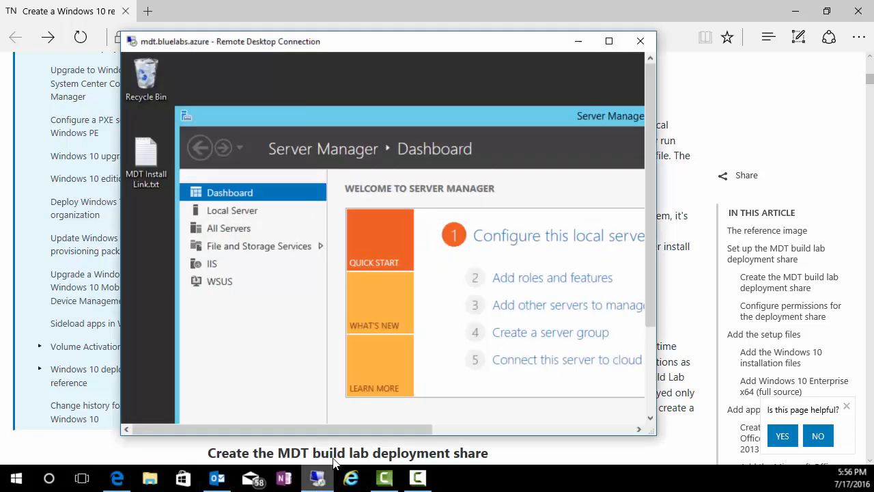
left_click(611, 41)
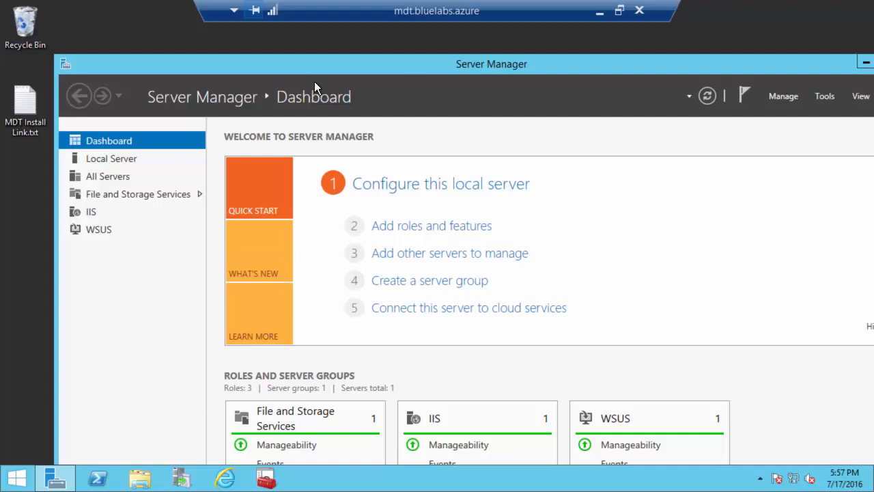
double_click(28, 112)
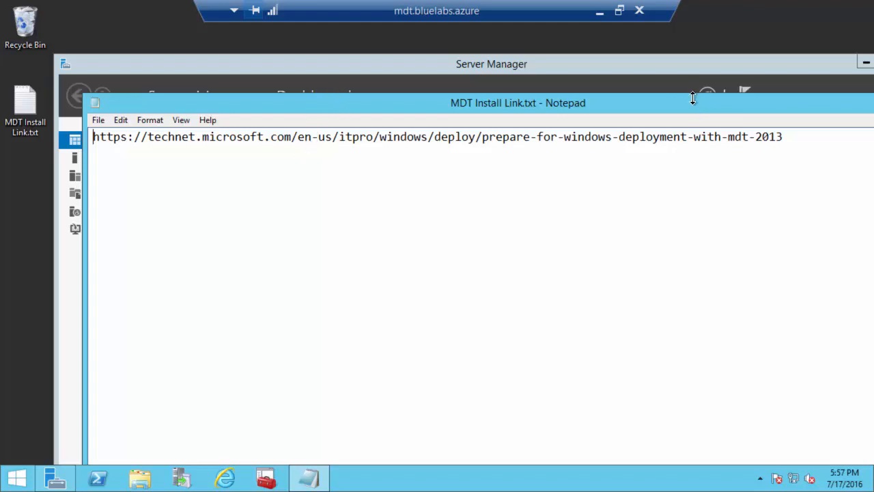
left_click_drag(686, 105, 551, 117)
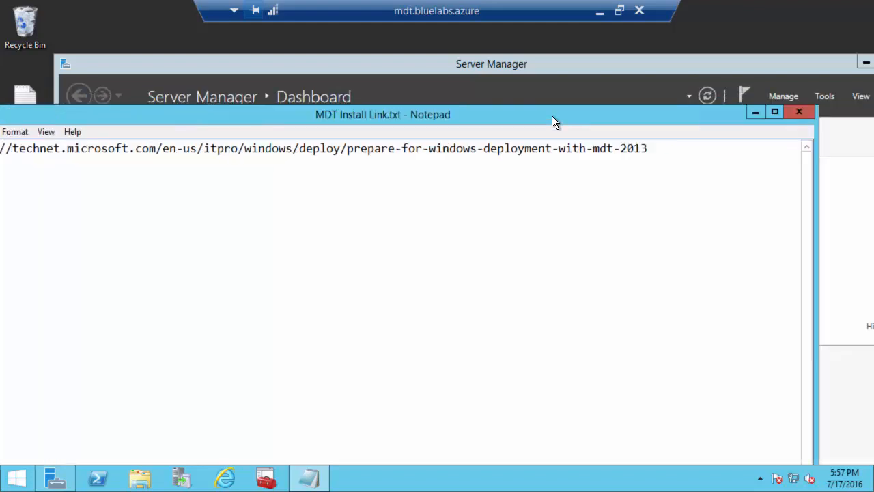
Launch Deployment Workbench from the server's installed apps and maximize its window
left_click(18, 482)
left_click(92, 455)
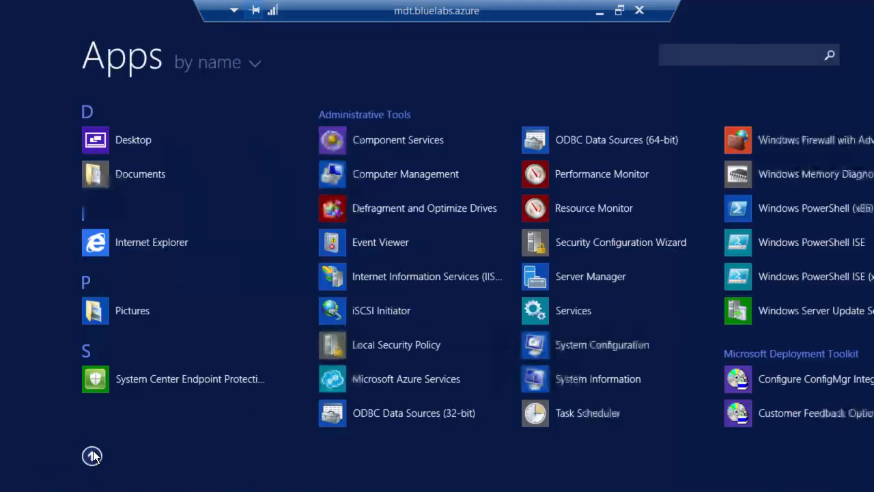
scroll(418, 256, "down", 3)
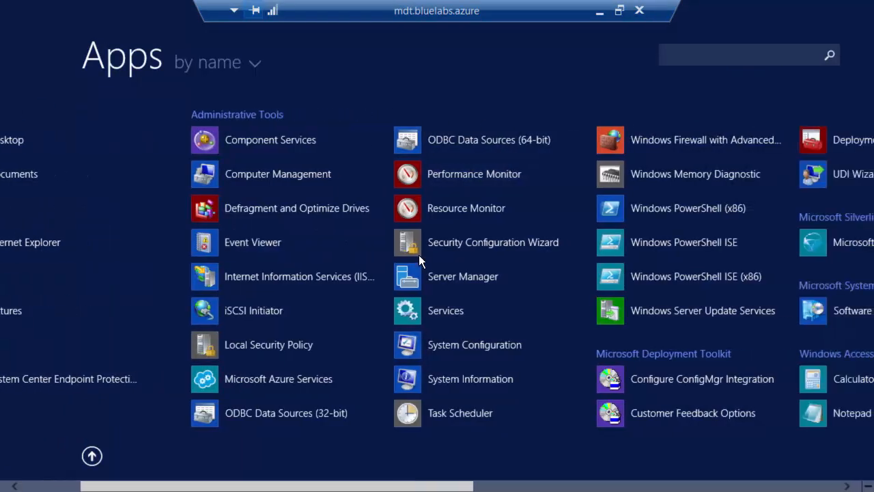
scroll(418, 257, "down", 2)
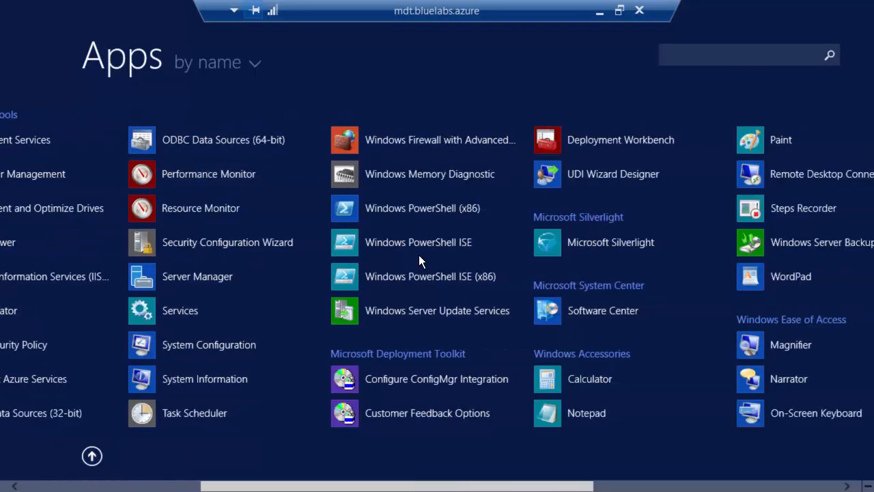
scroll(418, 261, "down", 2)
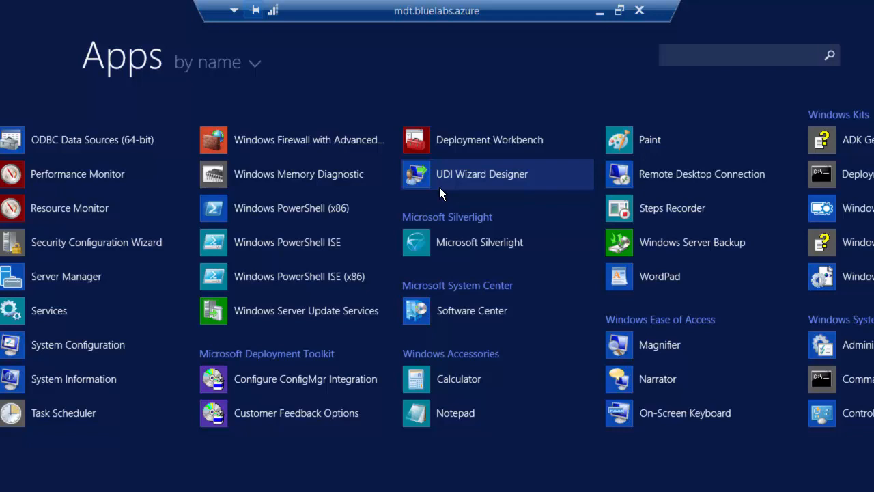
left_click(462, 145)
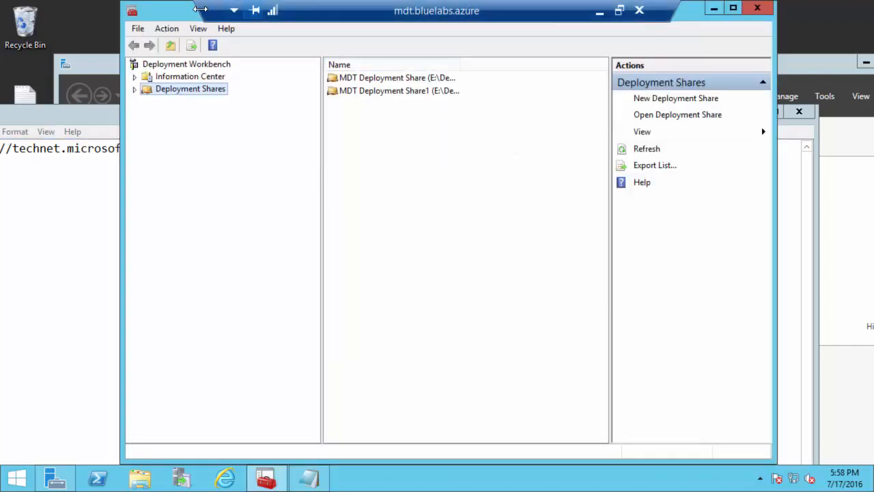
double_click(185, 15)
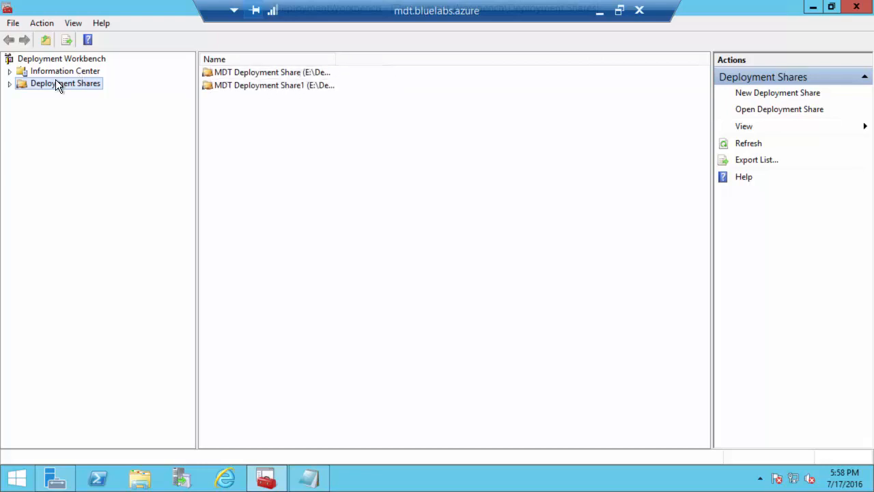
Start a new deployment share under Deployment Shares with the path E:\DeploymentShare3
left_click(10, 84)
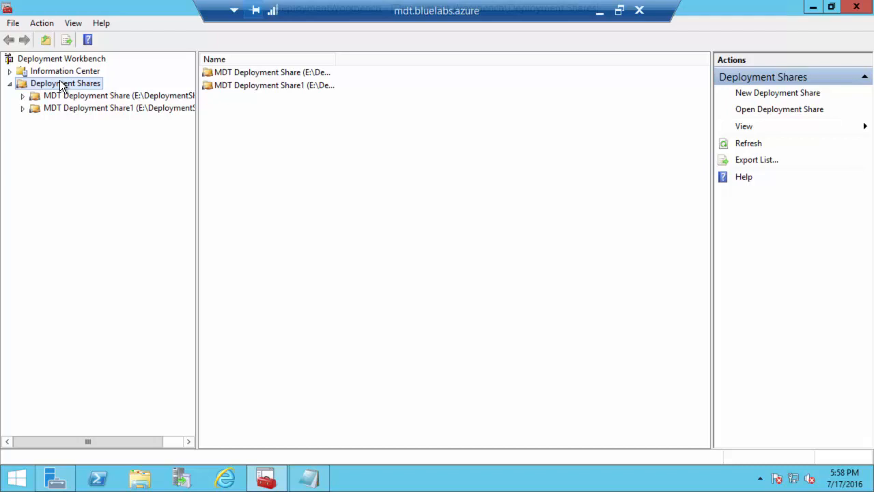
right_click(61, 83)
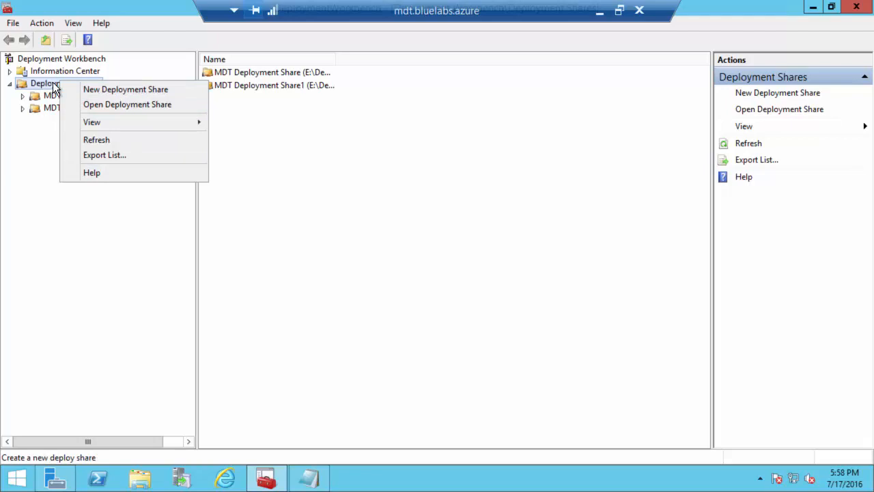
left_click(89, 90)
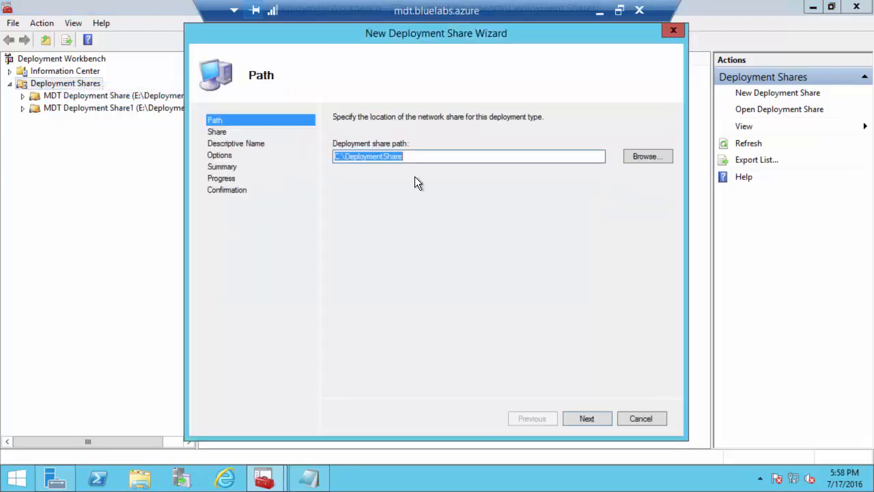
left_click(340, 158)
key("BackSpace")
key("BackSpace")
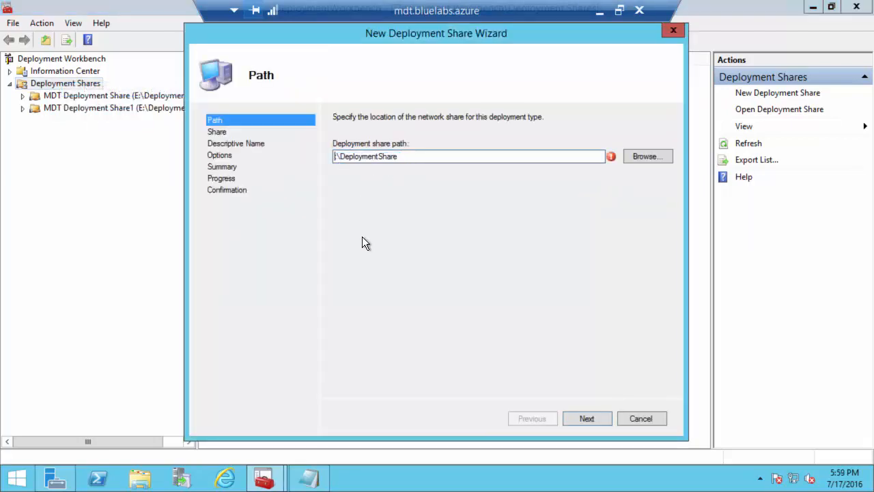
type("E")
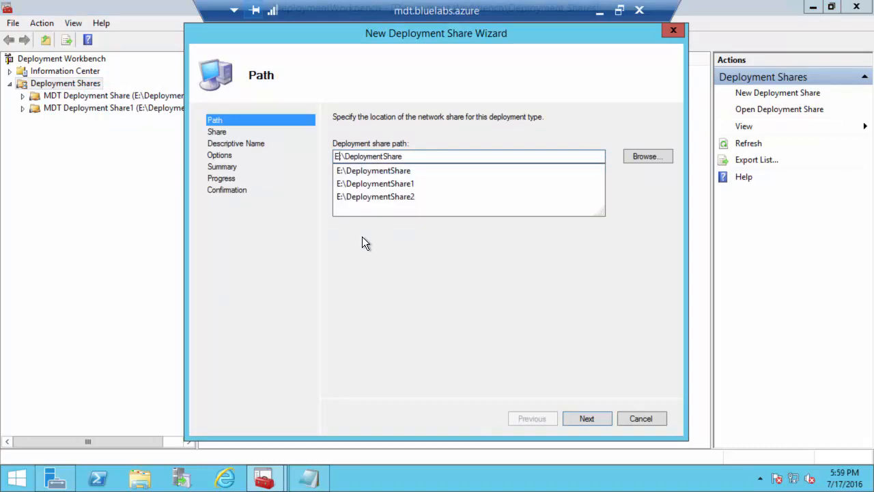
key("Right")
key("Right")
key("Right")
key("Right")
key("Right")
key("Right")
key("Right")
key("Right")
key("Right")
key("Right")
key("Right")
key("Right")
key("Right")
key("Right")
key("Right")
key("Right")
key("Right")
type("3")
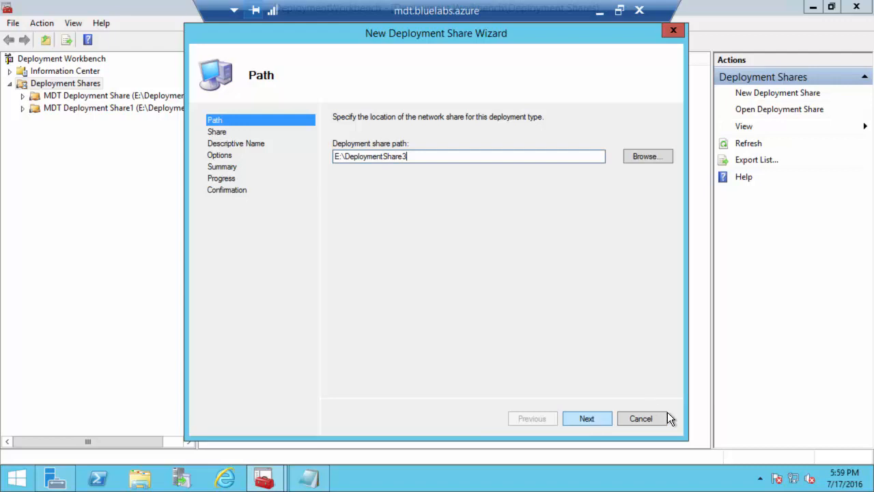
left_click(587, 418)
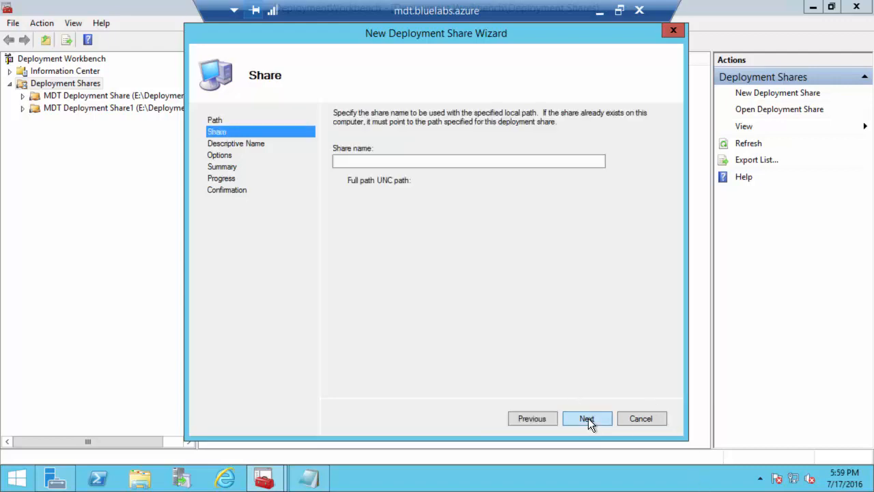
Set the share name to DeploymentShare3$ and the deployment share description to MDT Deployment Share3
left_click(393, 161)
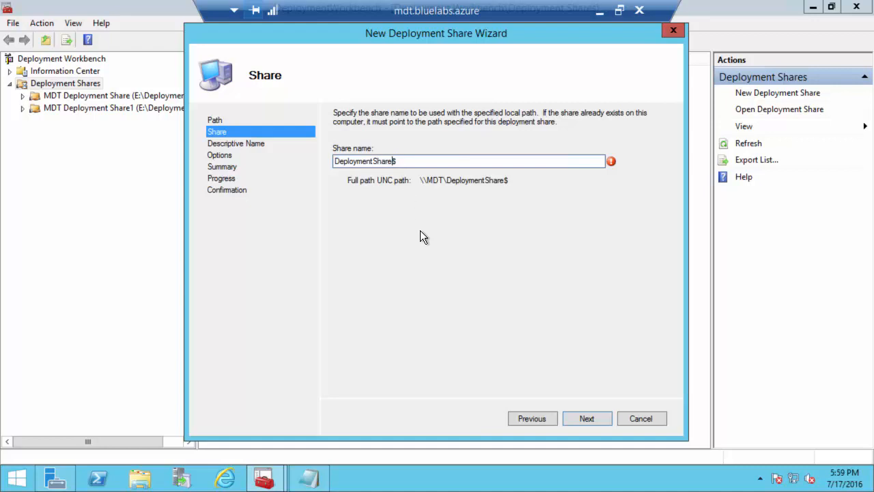
type("3")
left_click(573, 418)
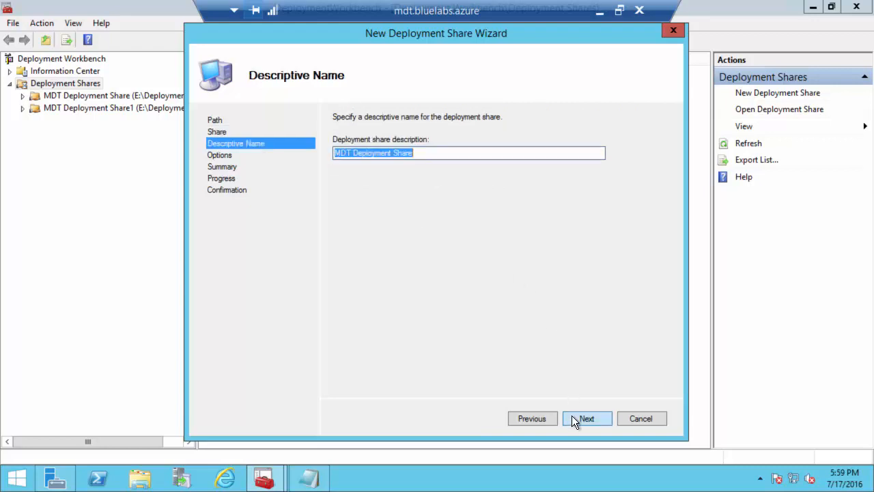
left_click(431, 154)
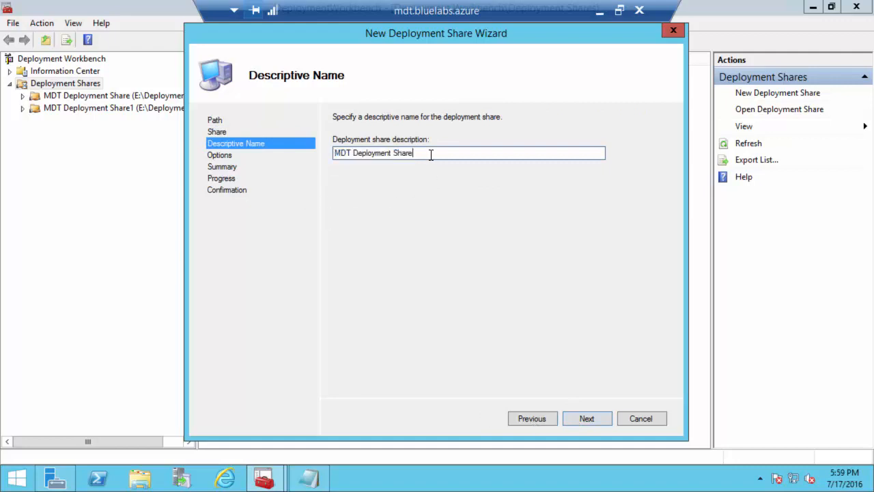
type("3")
left_click(586, 418)
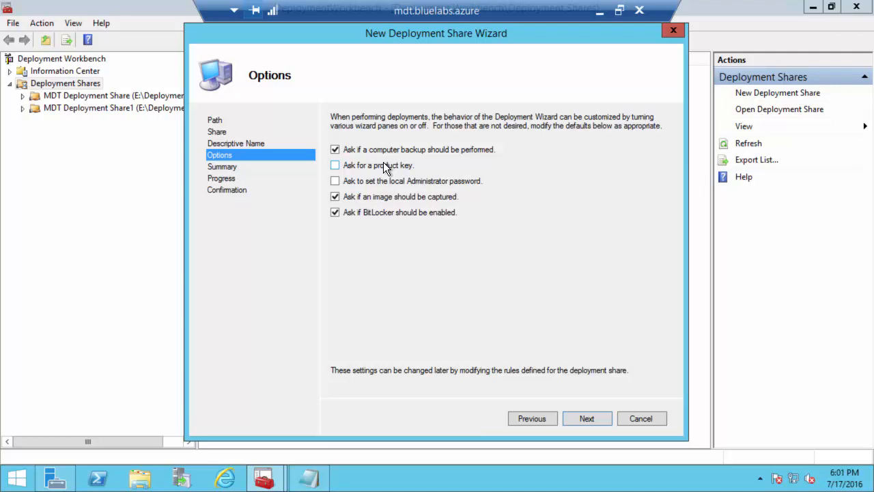
Accept the default deployment options and summary, create the deployment share and close the wizard
left_click(587, 418)
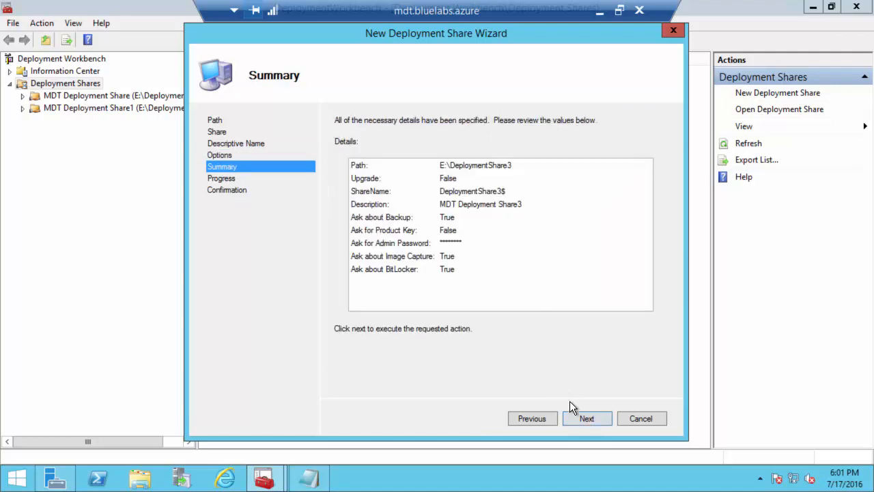
left_click(577, 419)
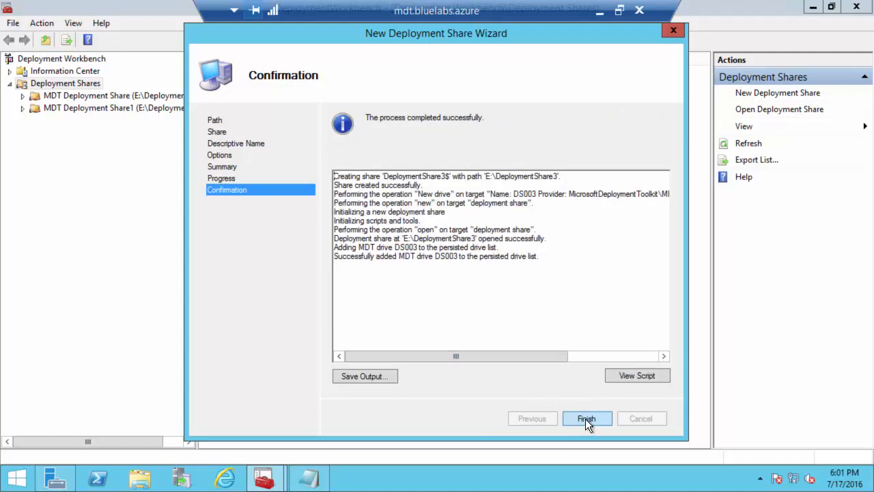
left_click(585, 418)
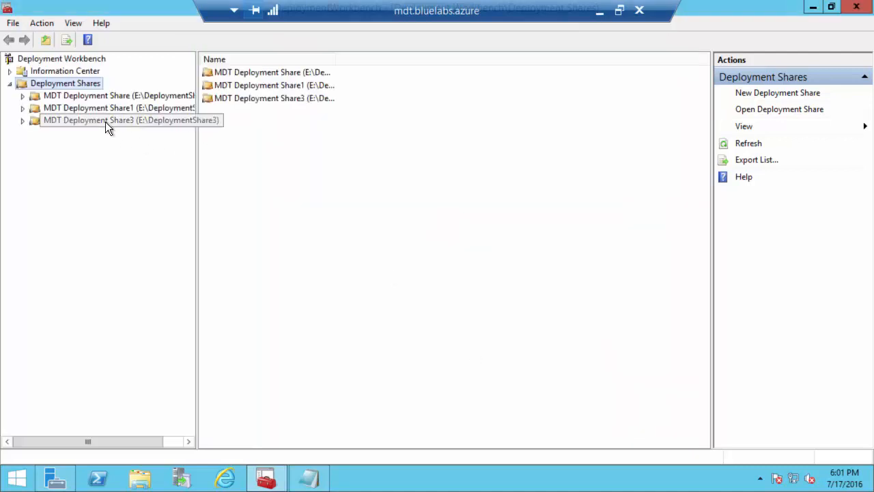
Expand MDT Deployment Share3 and view the contents of its Operating Systems folder
left_click(101, 121)
left_click(21, 121)
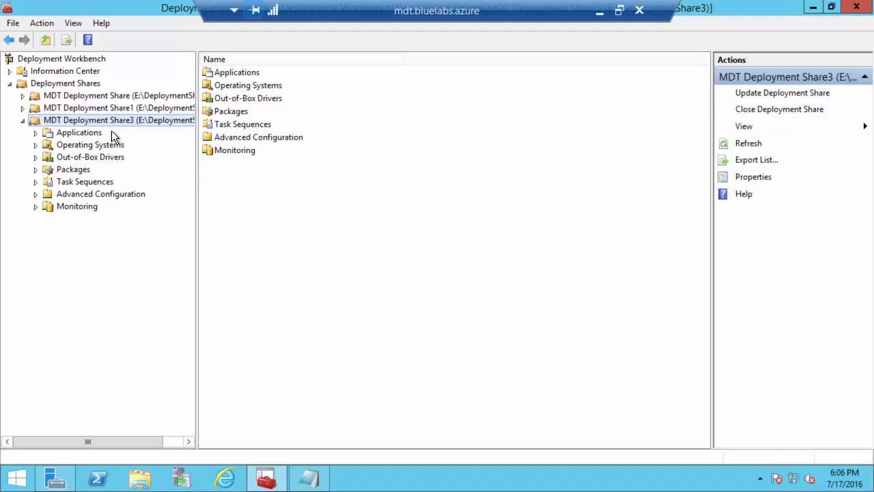
left_click(99, 147)
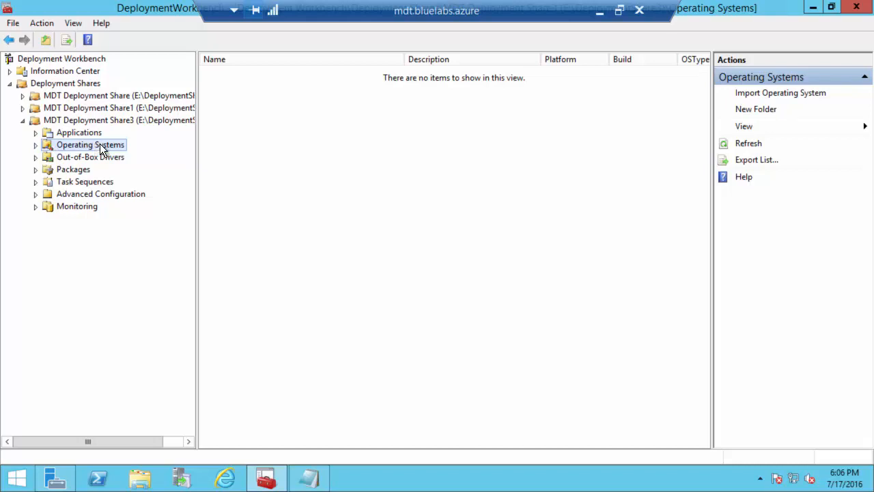
Switch to the TechNet article in the browser and review its instructions for the build lab share and the Captures folder permissions
left_click(598, 11)
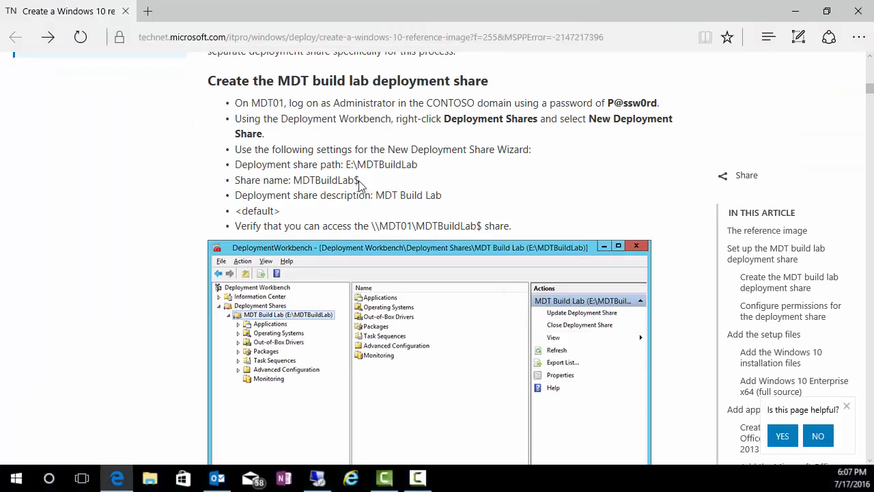
scroll(330, 211, "down", 3)
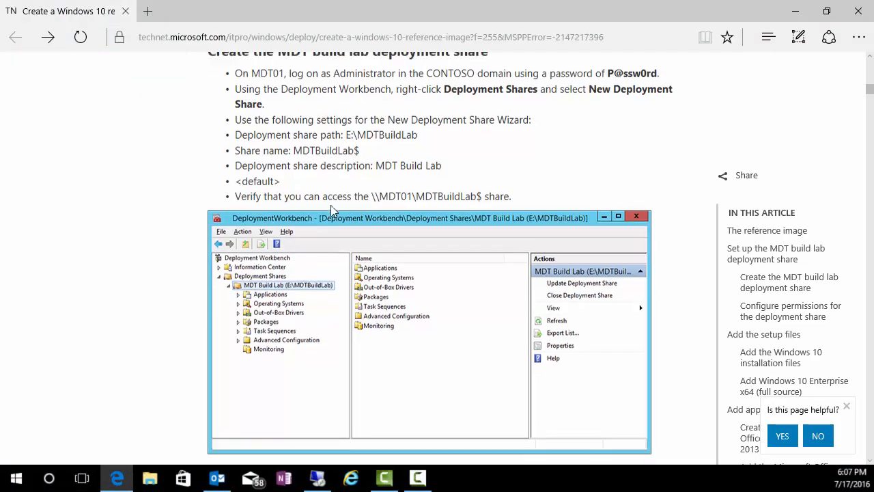
scroll(330, 211, "up", 7)
scroll(330, 210, "down", 3)
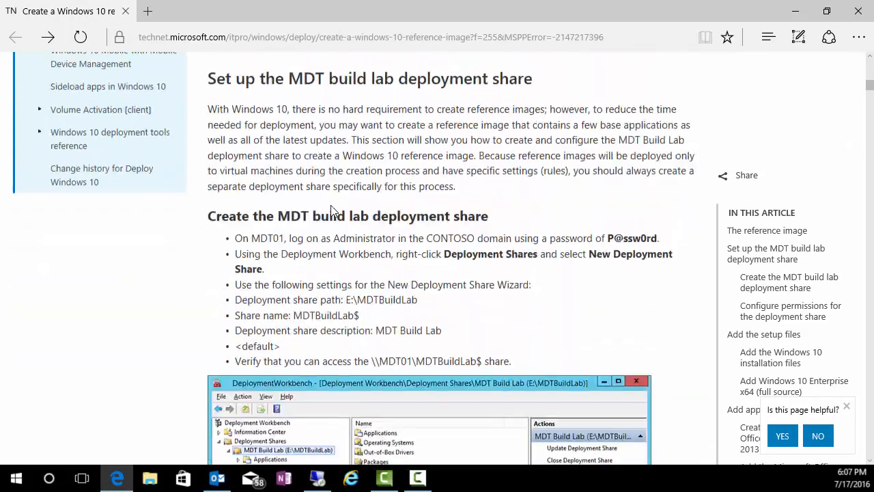
scroll(332, 211, "down", 2)
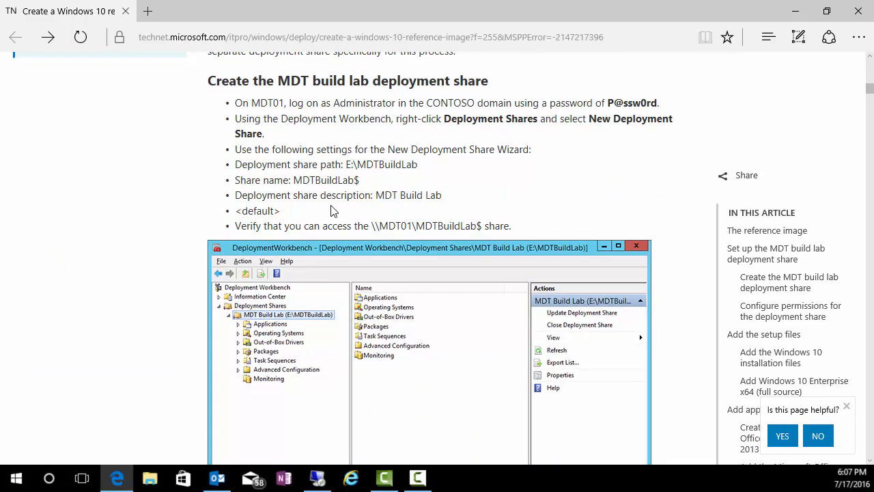
scroll(311, 225, "down", 1)
scroll(307, 246, "down", 5)
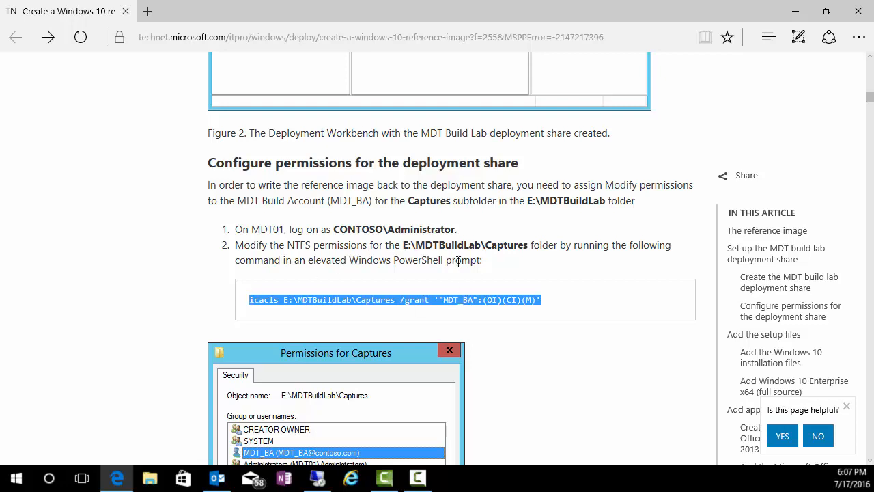
scroll(454, 279, "down", 1)
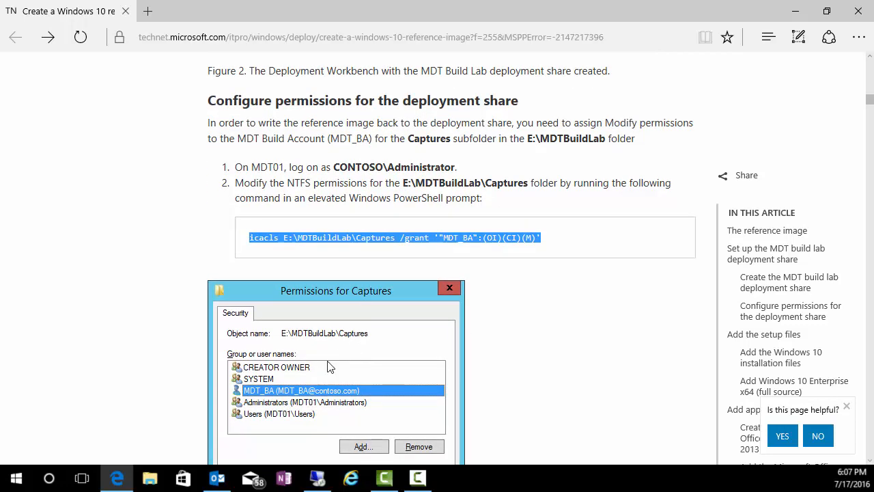
scroll(309, 384, "down", 2)
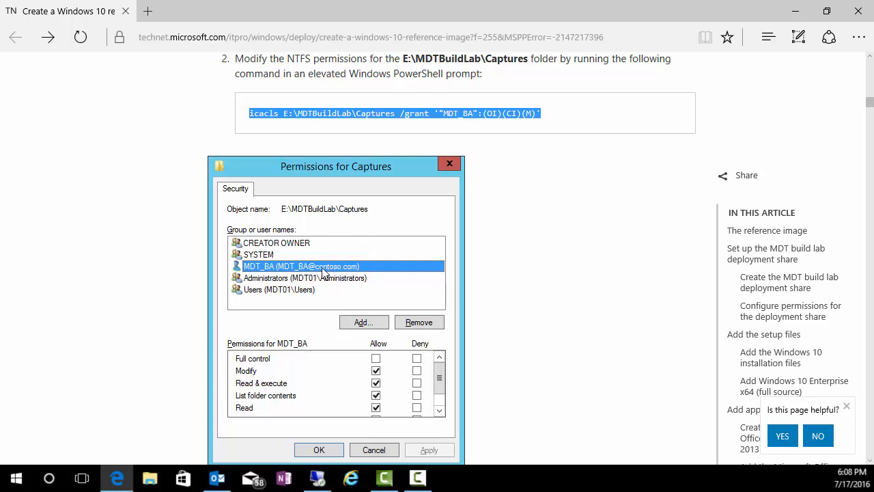
scroll(405, 190, "up", 3)
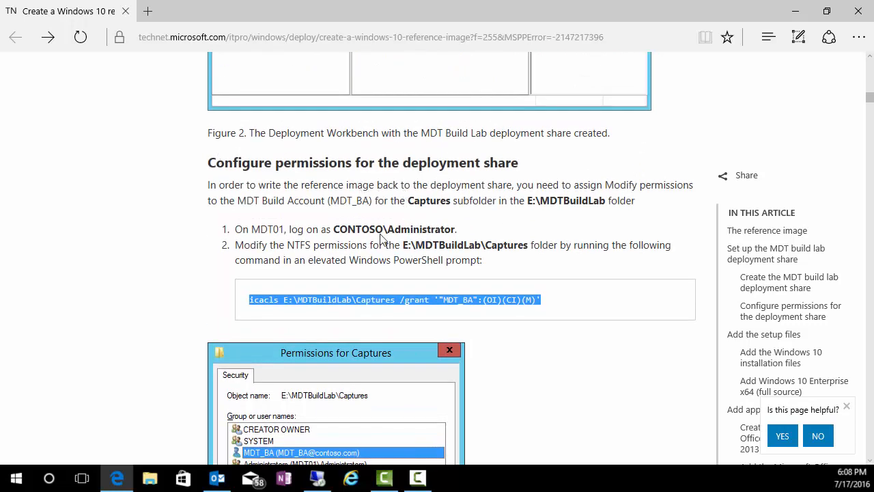
Read the article's setup files section on adding the Windows 10 Enterprise x64 full source
scroll(355, 228, "down", 6)
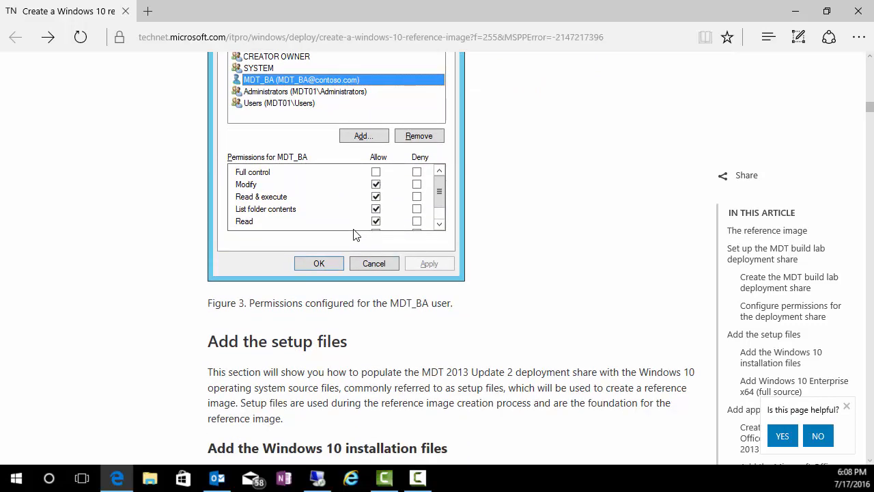
scroll(354, 234, "down", 4)
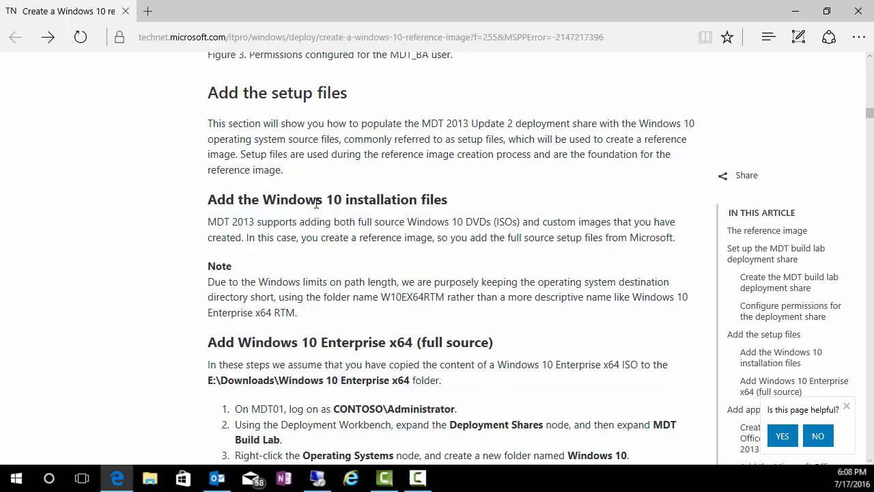
scroll(346, 220, "down", 1)
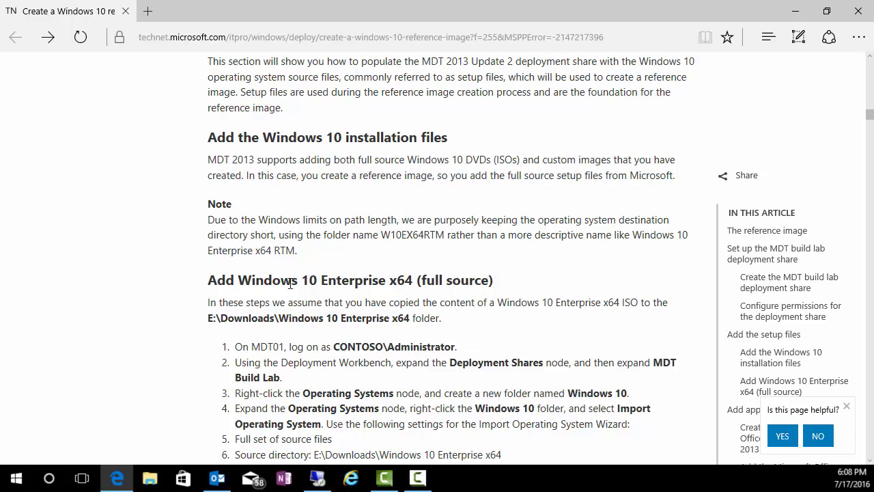
scroll(496, 306, "down", 2)
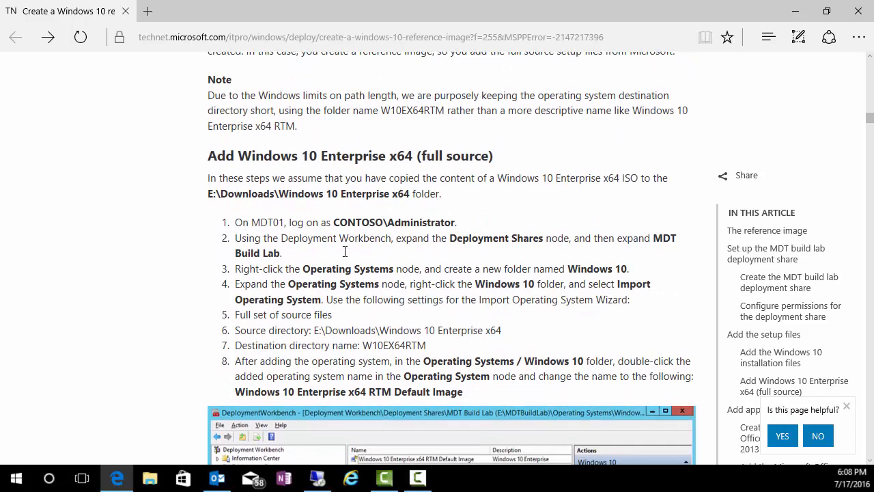
scroll(344, 296, "down", 2)
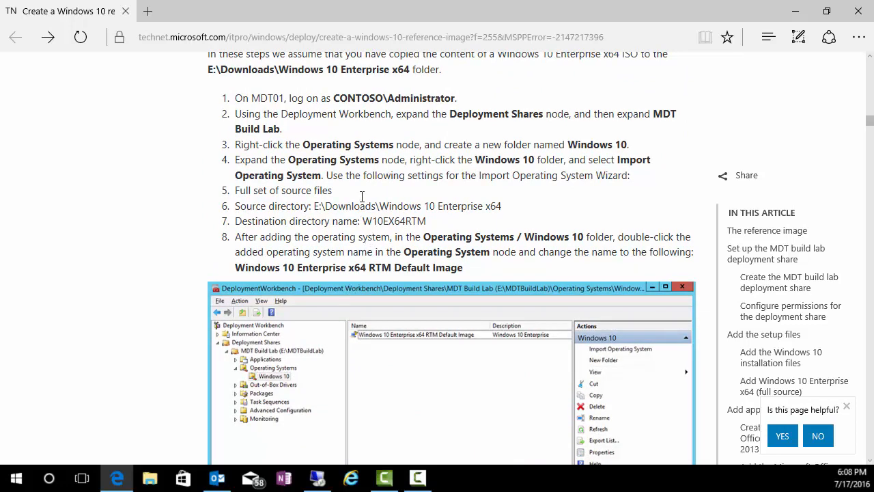
Return to the remote Deployment Workbench and start importing an operating system into Operating Systems as a full set of source files
left_click(317, 478)
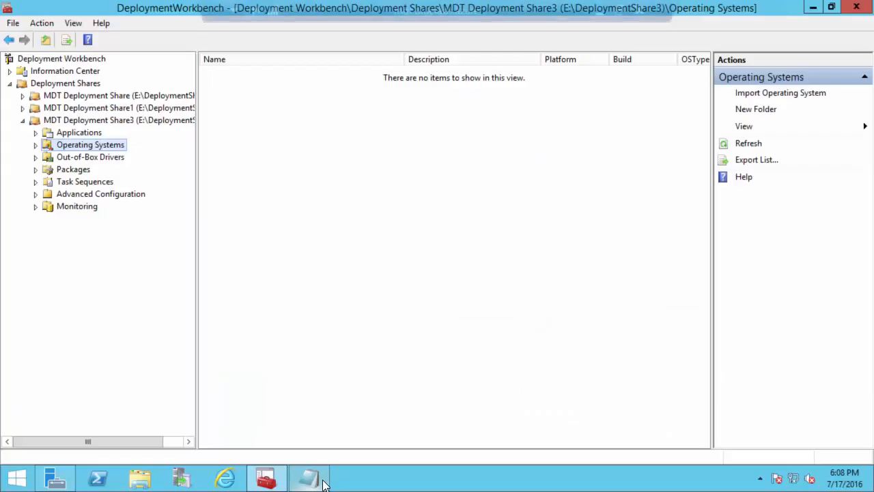
right_click(91, 146)
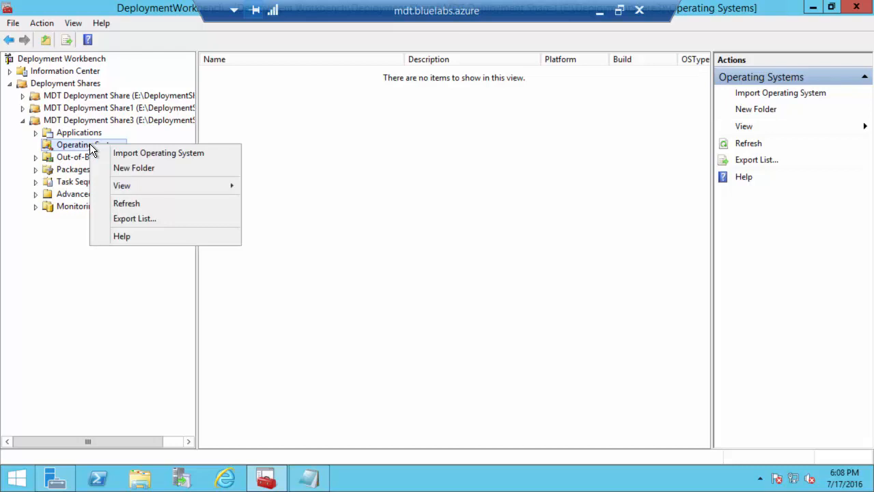
left_click(157, 155)
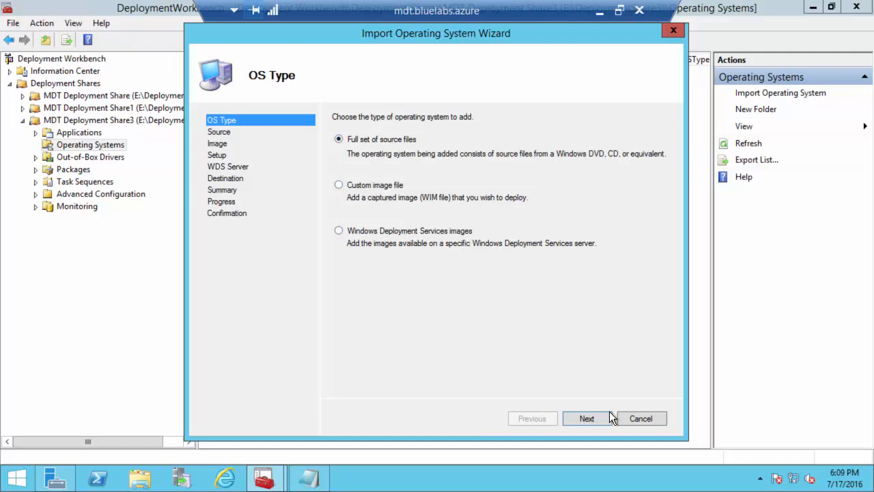
left_click(586, 418)
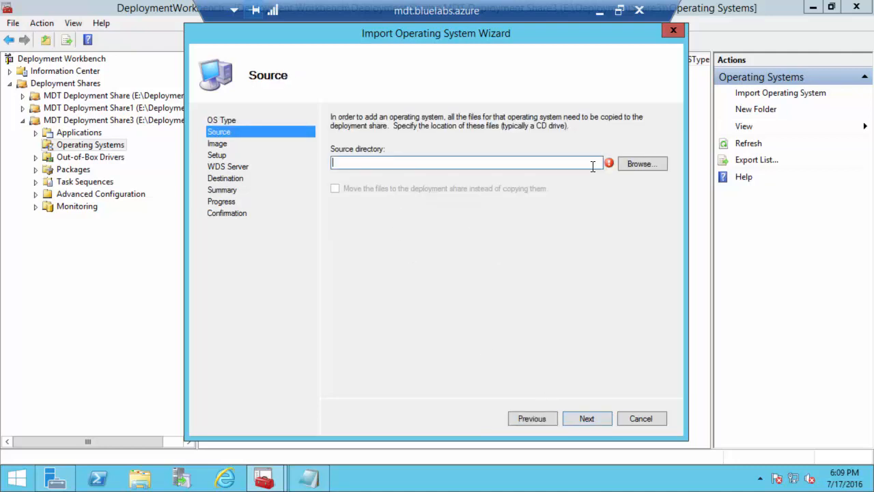
Set the import's source directory to E:\downloads\Windows 10 1511 Edu and continue to the destination settings
left_click(642, 164)
left_click(346, 216)
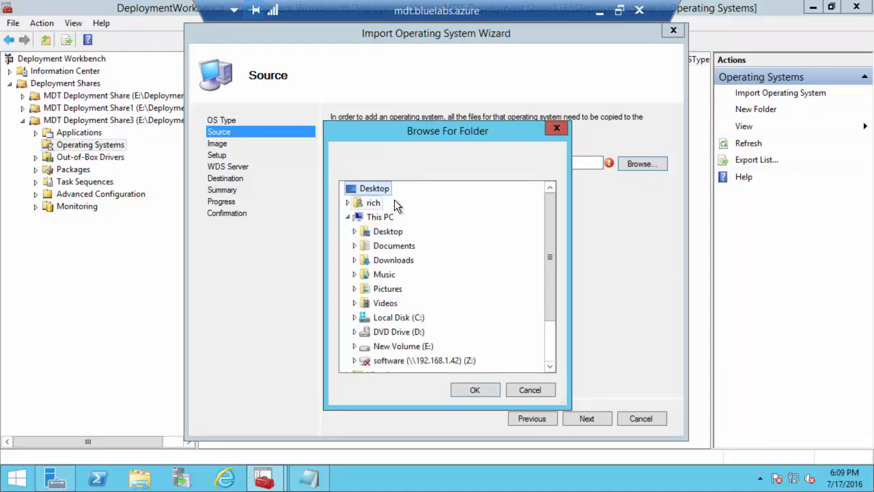
scroll(396, 288, "down", 2)
double_click(394, 288)
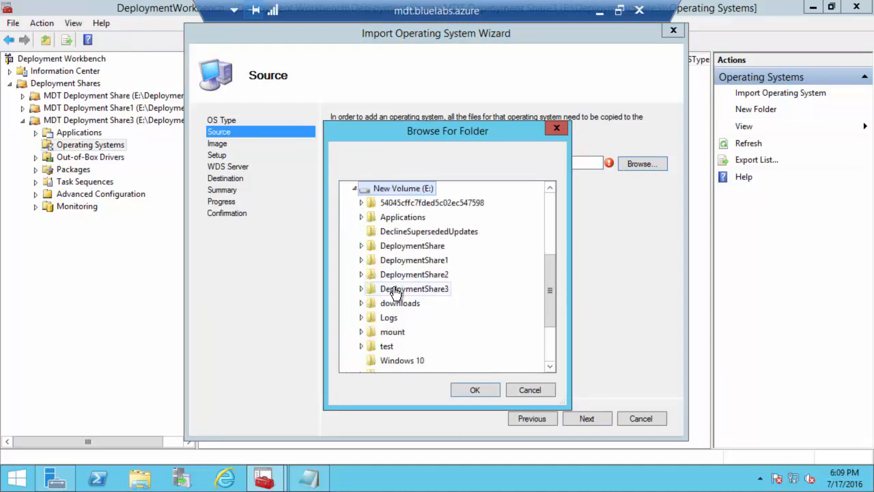
scroll(384, 289, "down", 2)
double_click(405, 219)
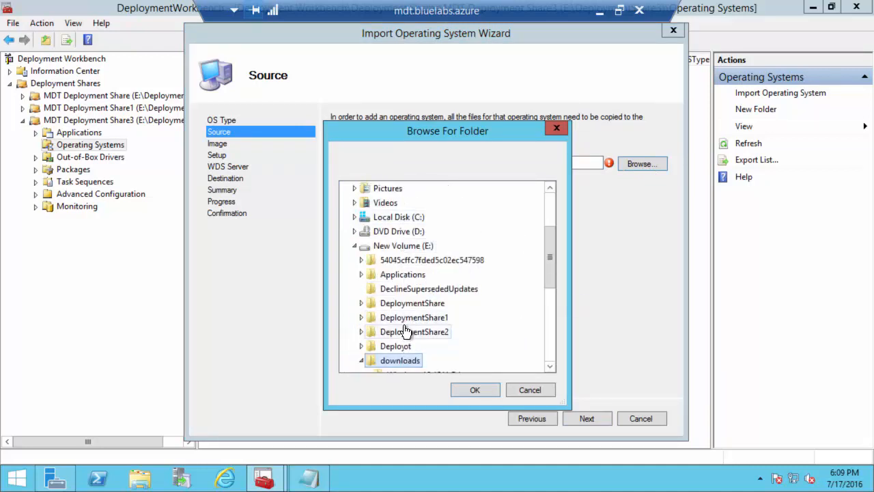
scroll(392, 321, "down", 4)
left_click(423, 205)
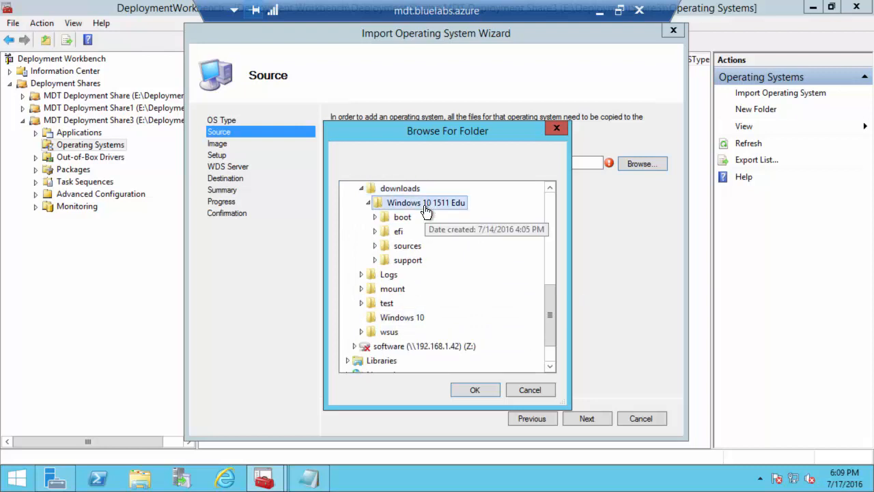
scroll(446, 269, "up", 1)
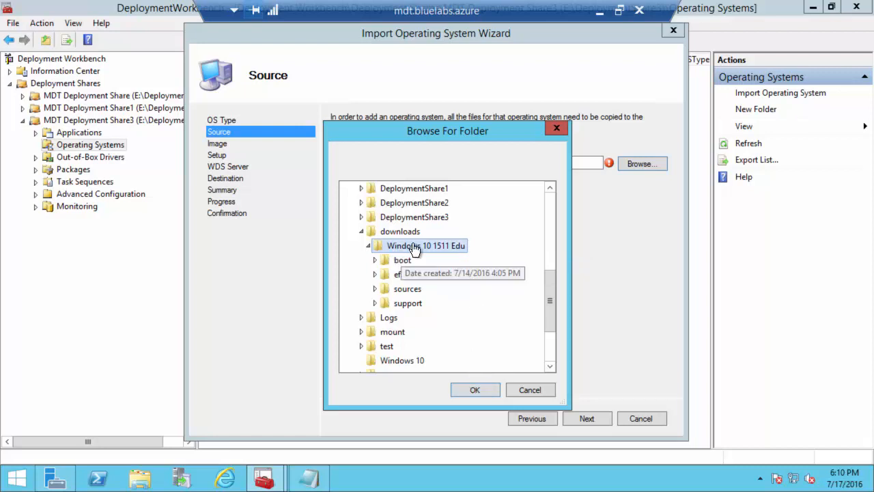
left_click(483, 385)
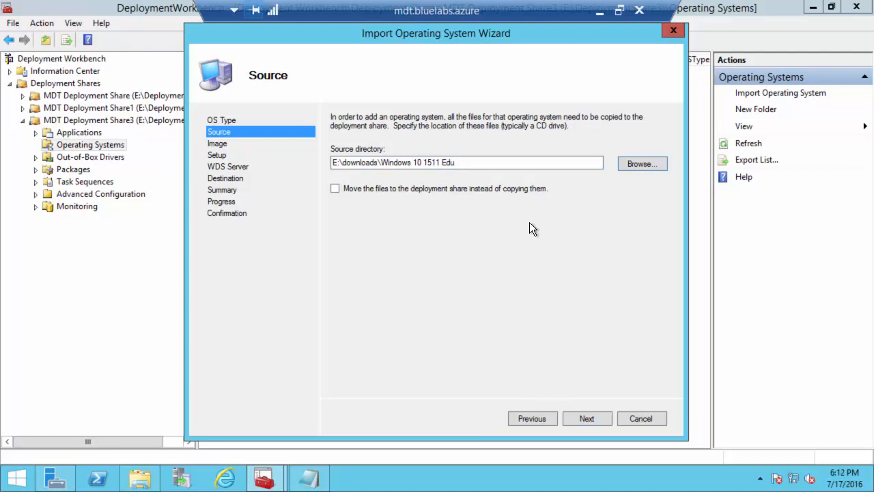
left_click(581, 416)
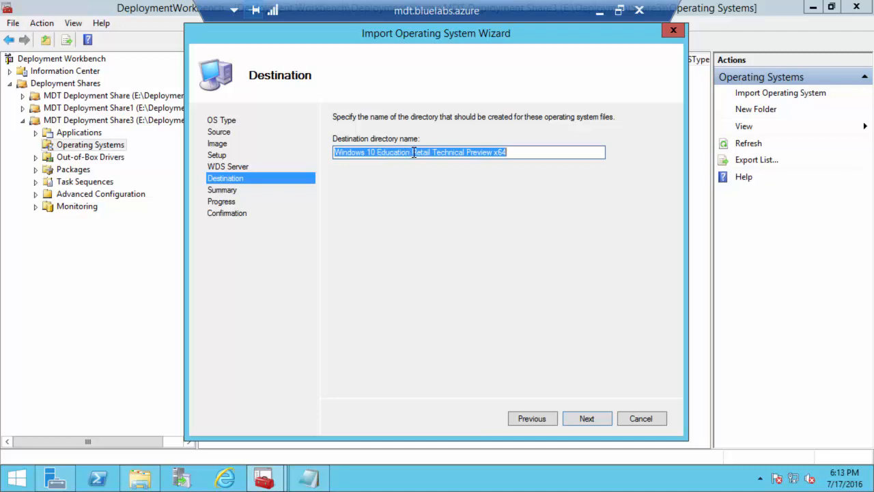
Replace "Retail Technical Preview" with 1511 in the destination directory name for Windows 10 Education x64
left_click_drag(412, 152, 492, 152)
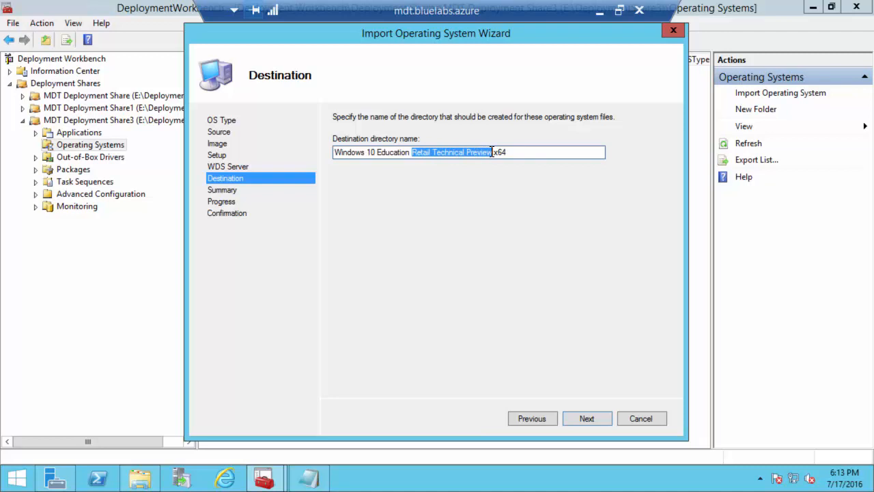
key("Delete")
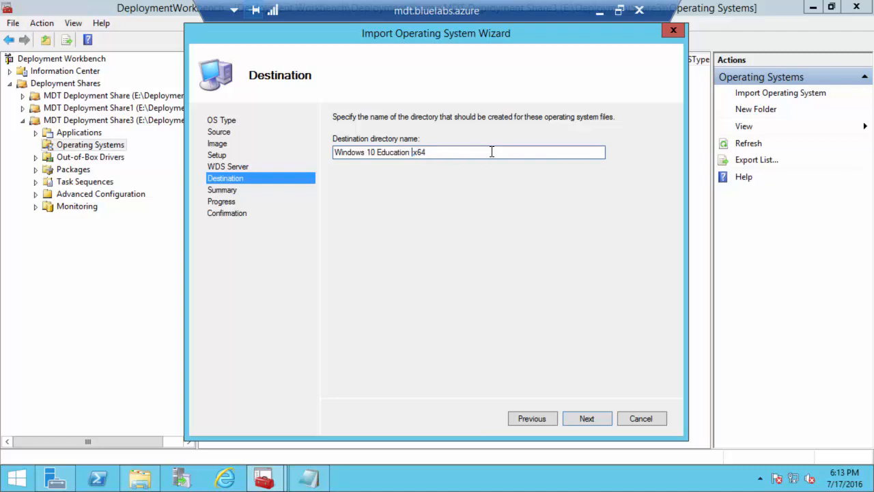
type("1511")
key("Left")
key("Left")
key("Left")
key("Left")
key("BackSpace")
Complete the operating system import, close the wizard and widen the Name column to show more of the imported entry's name
left_click(586, 420)
left_click(585, 419)
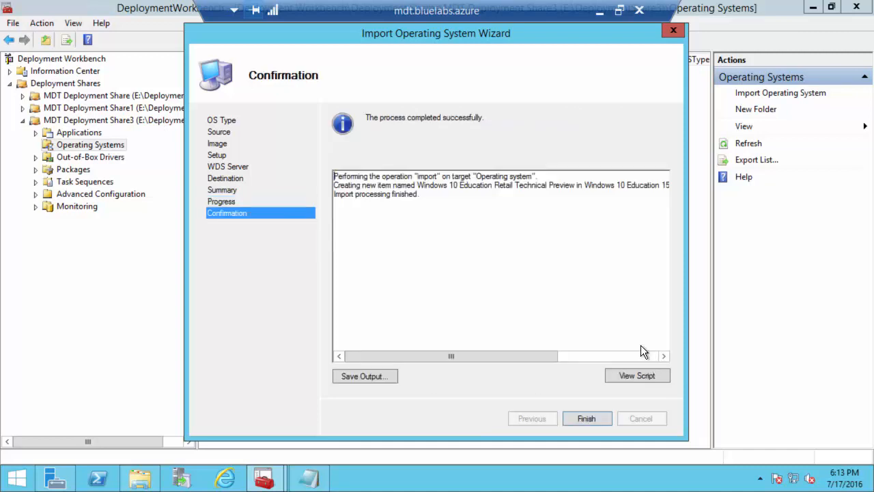
left_click(585, 419)
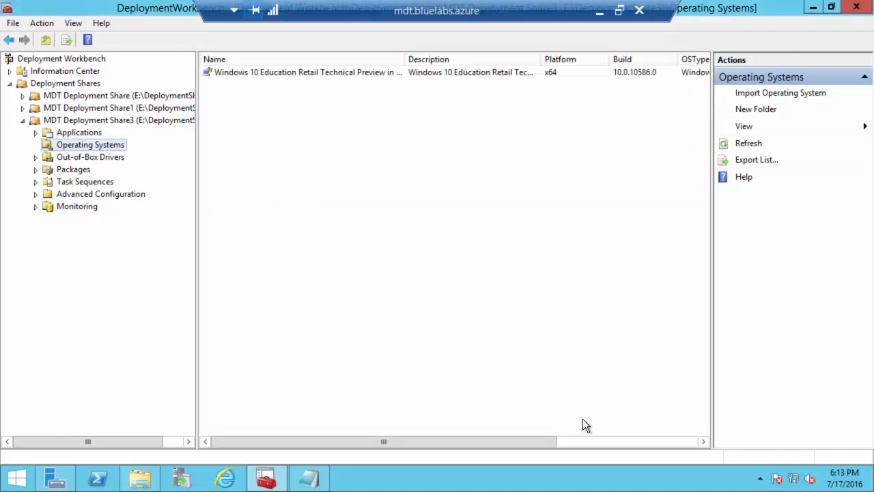
left_click(303, 71)
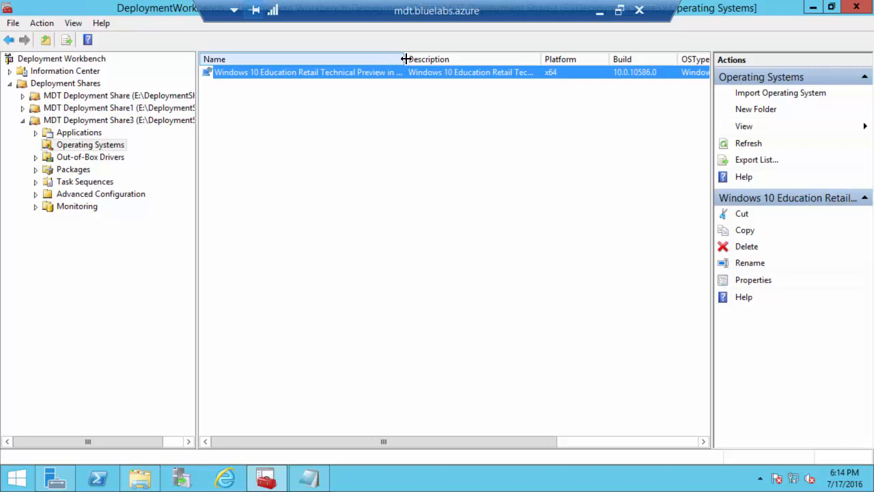
left_click_drag(406, 60, 508, 60)
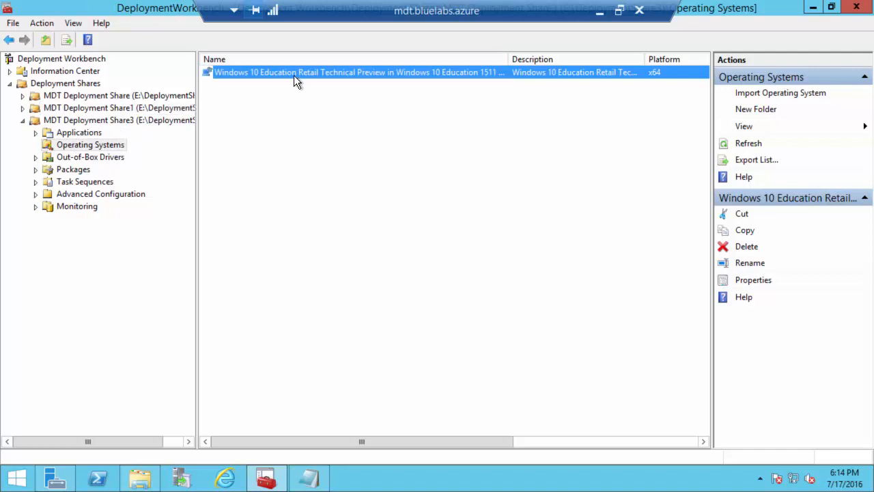
Switch back to the TechNet article and review the Add applications section, including its application list and the Office 2013 installation notes
left_click(599, 11)
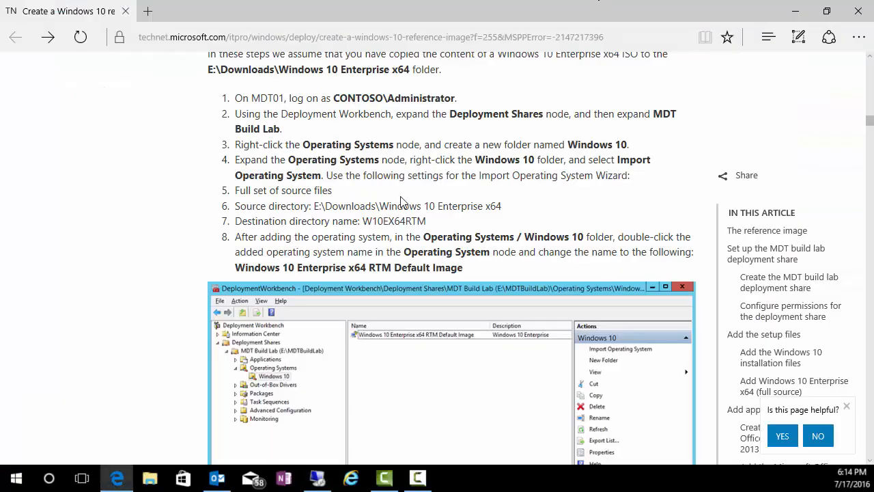
scroll(394, 287, "down", 3)
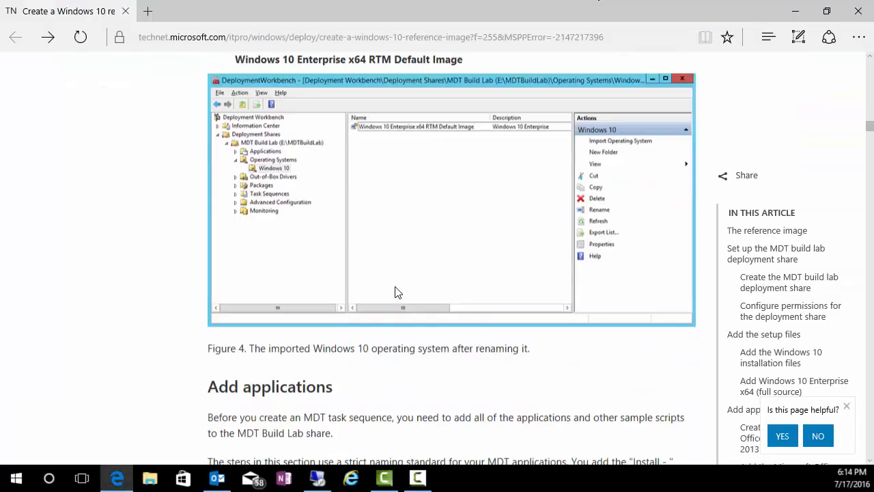
scroll(395, 292, "down", 4)
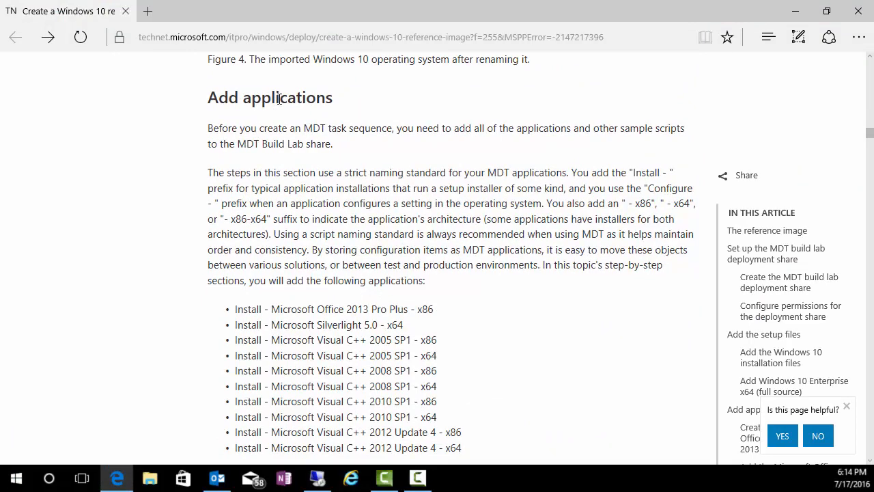
scroll(261, 252, "down", 2)
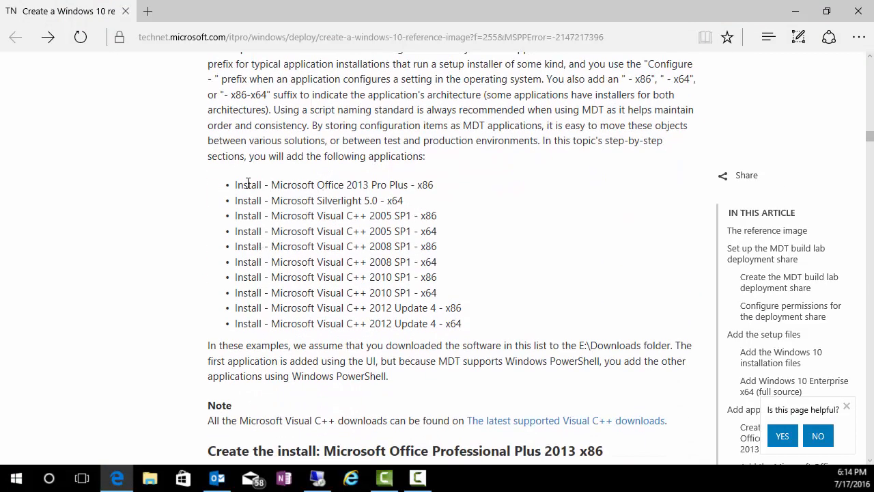
scroll(255, 216, "down", 2)
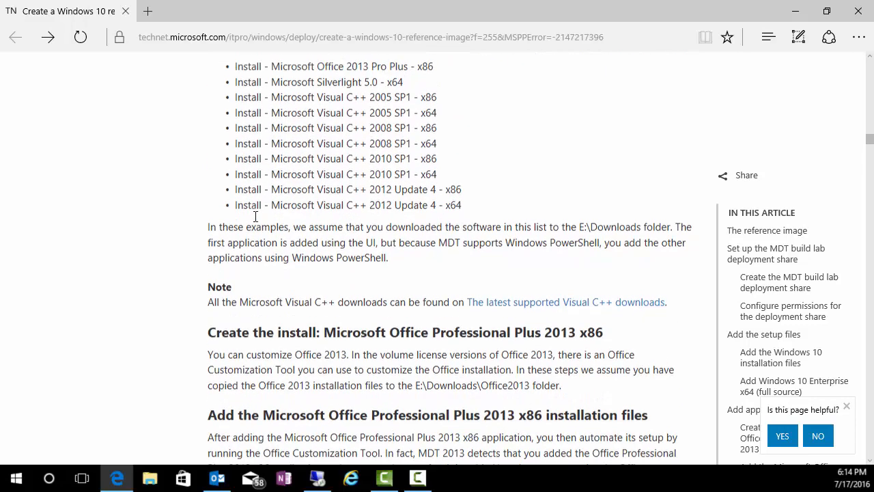
Review the TechNet article's list of applications to add and the notes about their download location and the Visual C++ downloads
scroll(255, 217, "up", 1)
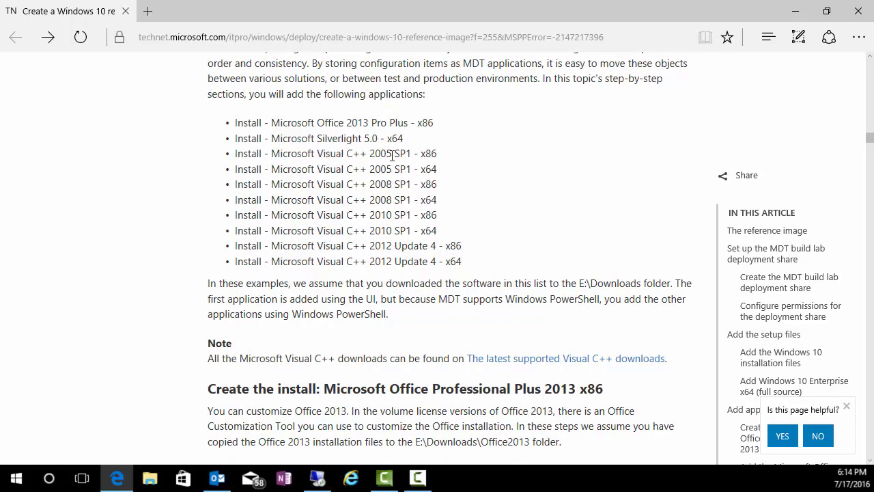
scroll(377, 256, "down", 5)
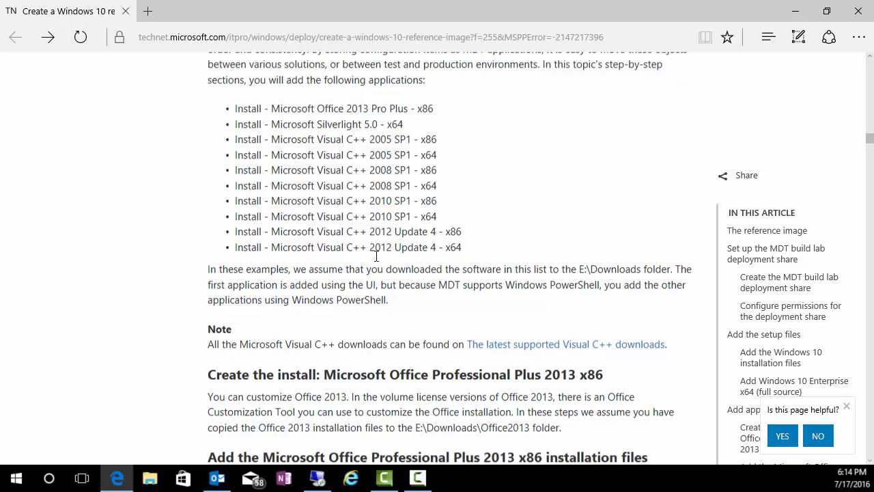
scroll(377, 256, "up", 3)
scroll(376, 256, "up", 1)
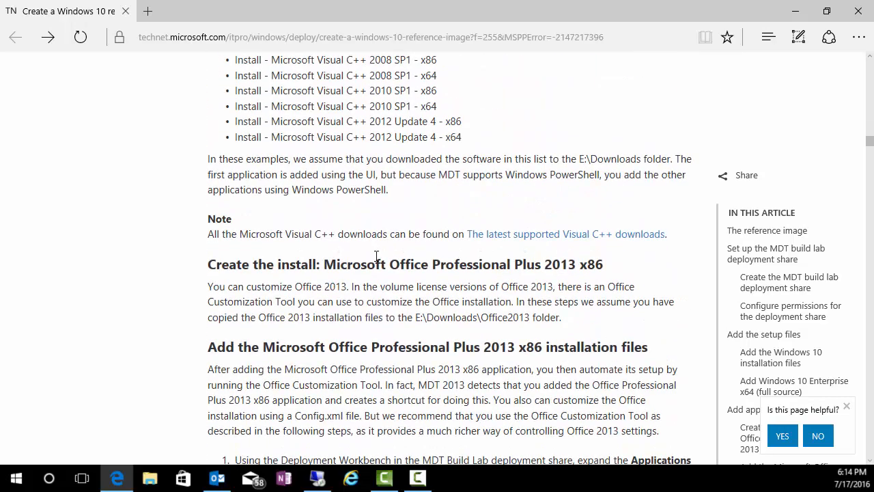
scroll(376, 256, "down", 3)
scroll(376, 256, "up", 7)
scroll(376, 256, "down", 2)
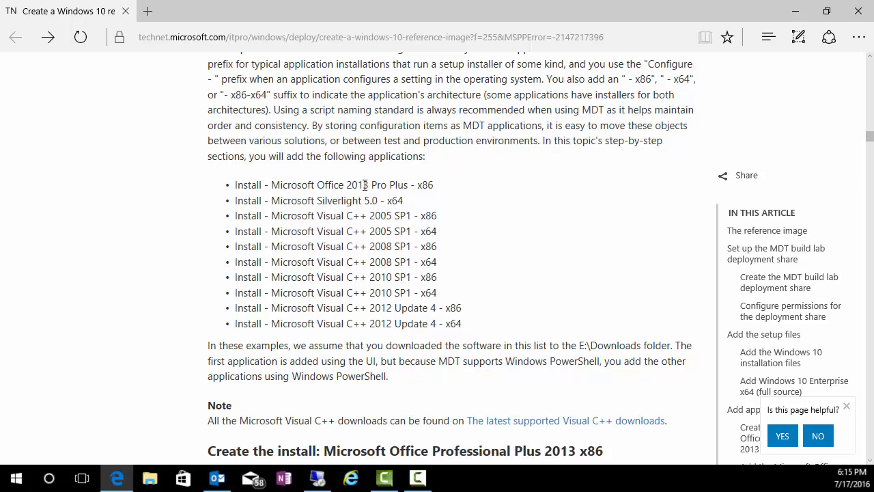
Read the article's instructions for adding Office Professional Plus 2013 x86, including the Office Customization Tool, Setup properties and user settings
scroll(362, 325, "down", 5)
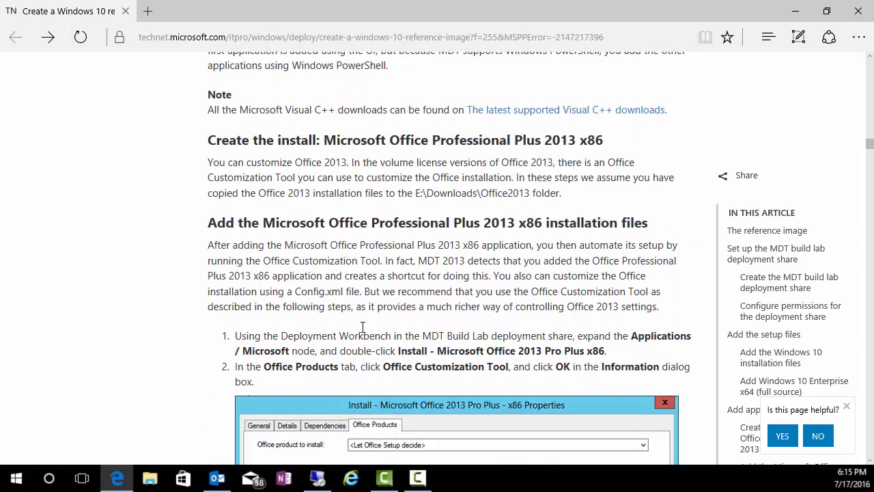
scroll(362, 325, "down", 4)
scroll(349, 288, "up", 2)
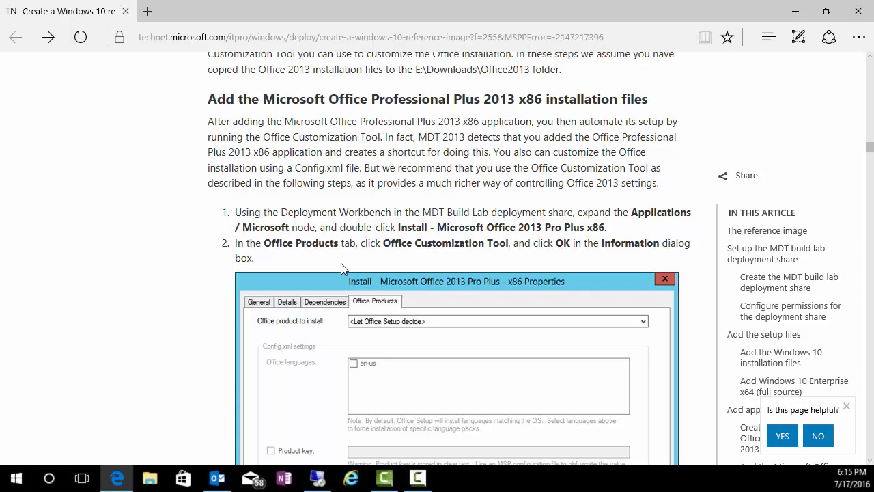
scroll(384, 268, "down", 3)
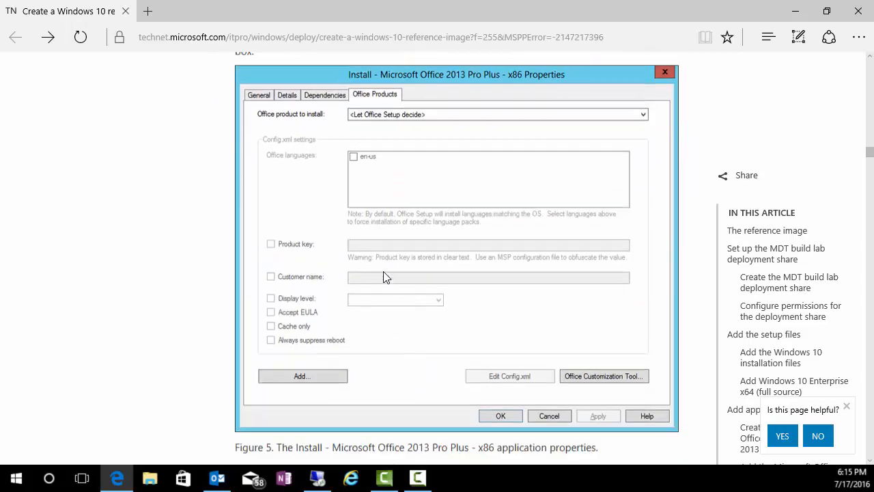
scroll(383, 277, "down", 5)
scroll(383, 277, "down", 4)
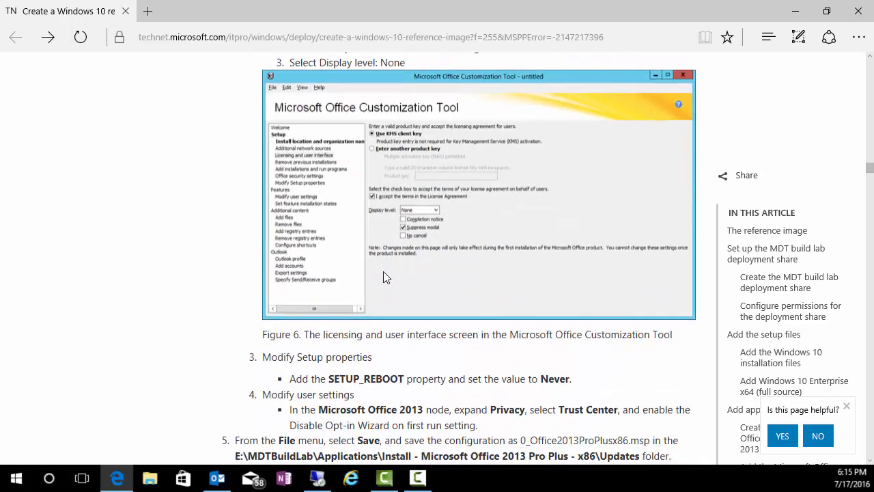
scroll(383, 277, "down", 4)
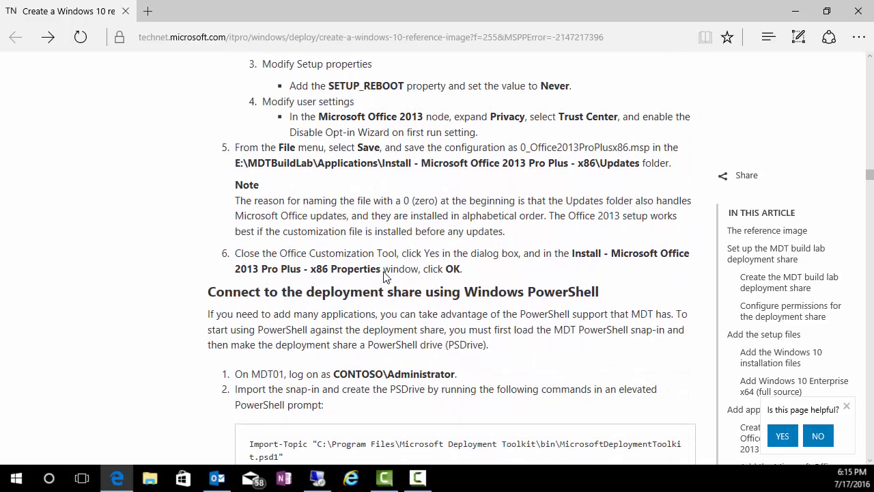
scroll(383, 271, "up", 4)
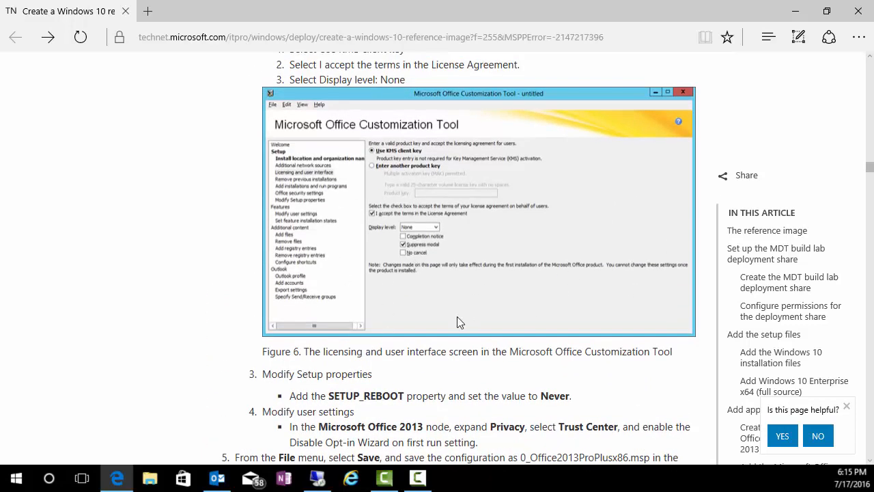
scroll(457, 321, "down", 2)
scroll(440, 347, "down", 3)
scroll(437, 341, "up", 5)
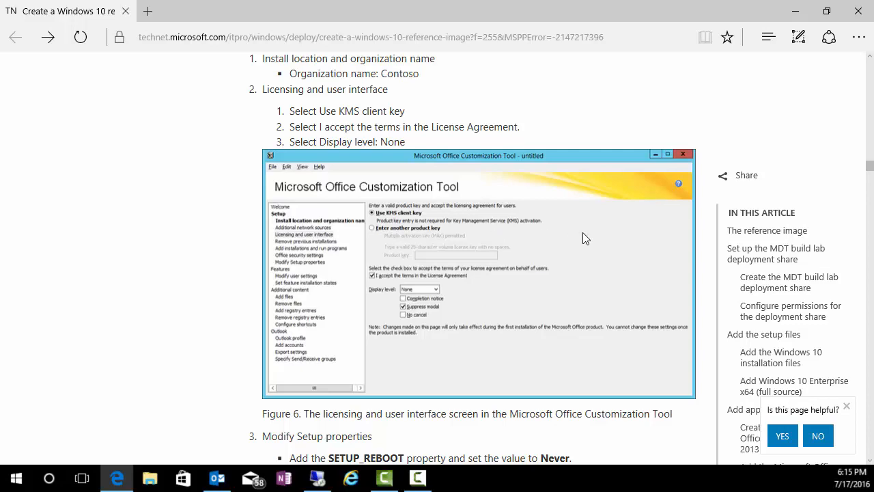
scroll(465, 248, "up", 4)
scroll(409, 185, "up", 5)
scroll(406, 198, "up", 5)
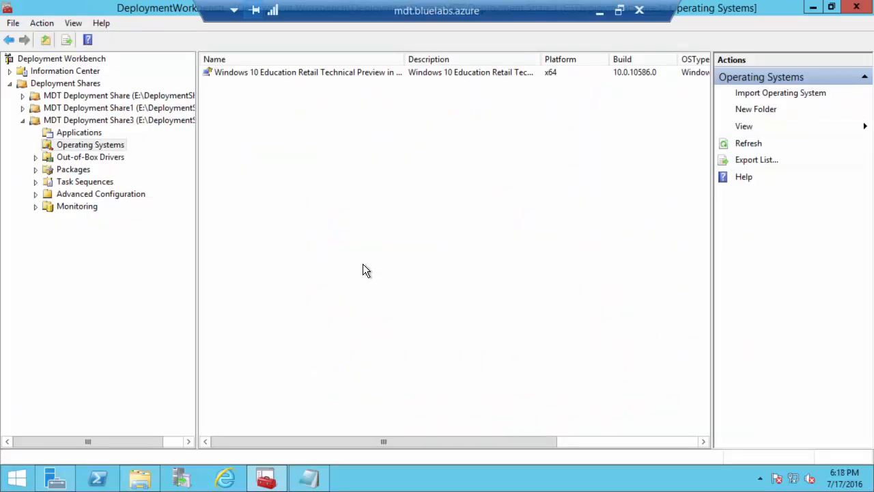
Select Applications under MDT Deployment Share3, and open E:\Applications\Office2016DeploymentTool in File Explorer
left_click(90, 130)
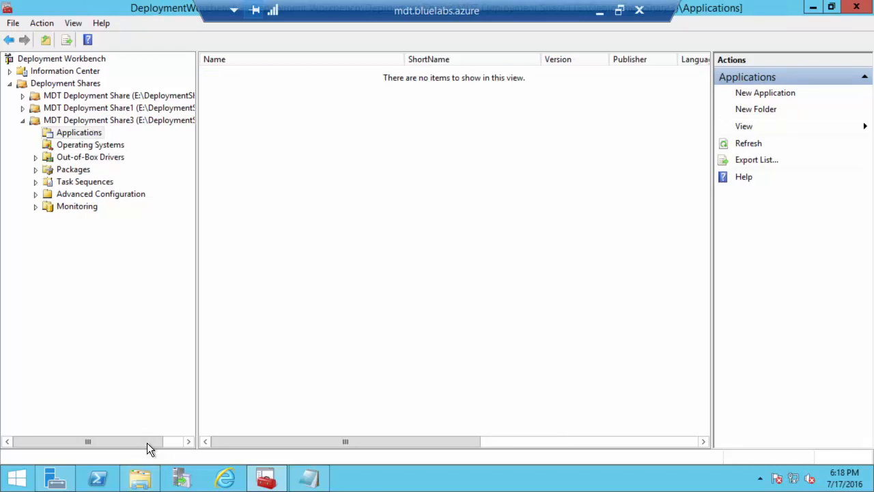
mouse_move(145, 475)
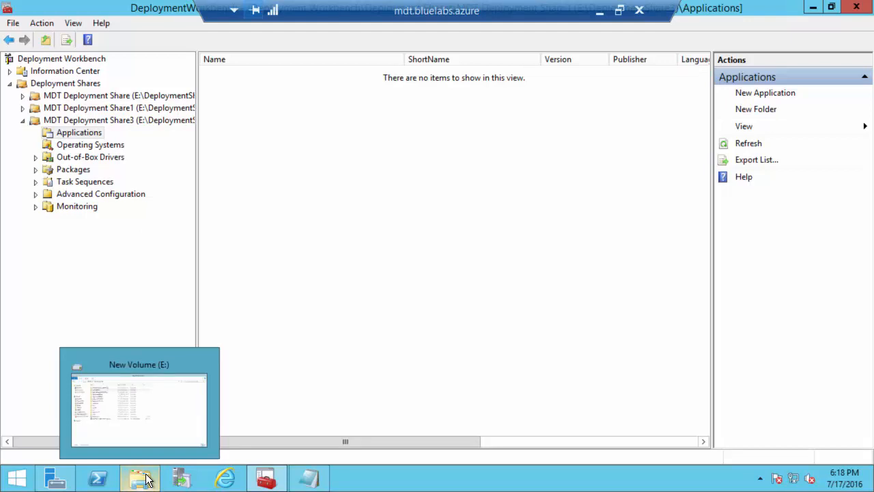
left_click(146, 479)
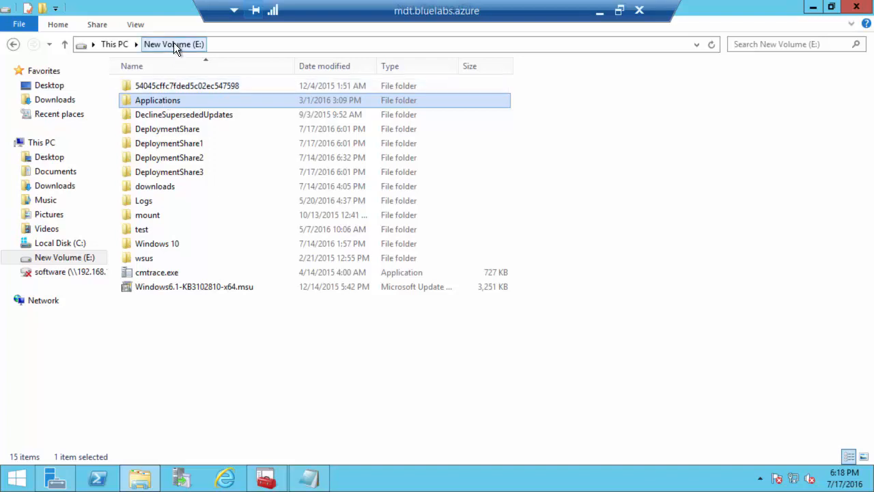
double_click(161, 100)
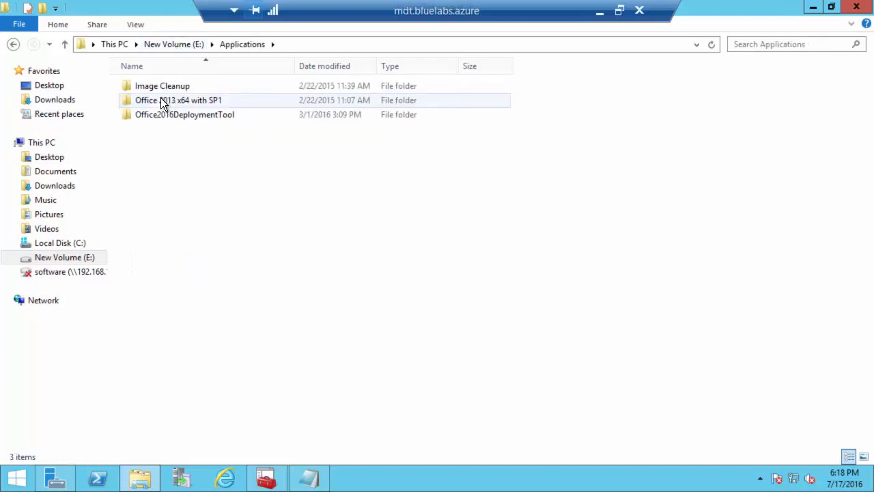
double_click(191, 114)
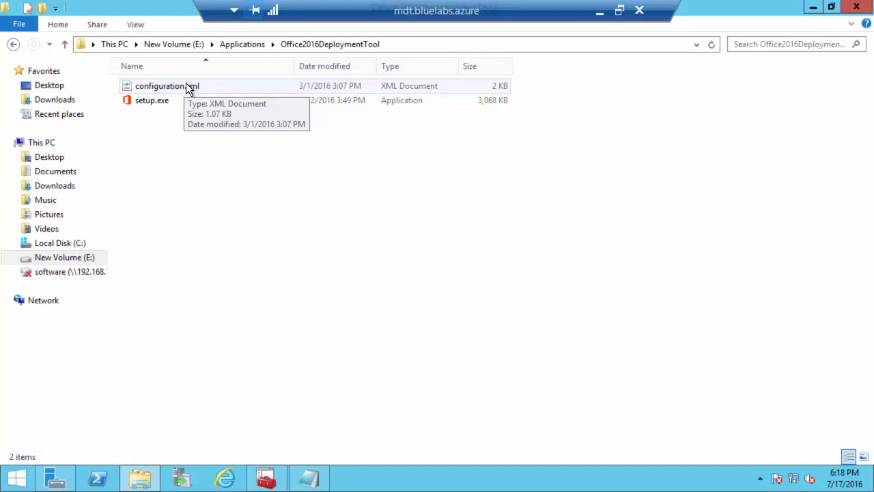
Examine the contents of the Office 2013 x64 with SP1 folder and return to the Applications folder
left_click(235, 44)
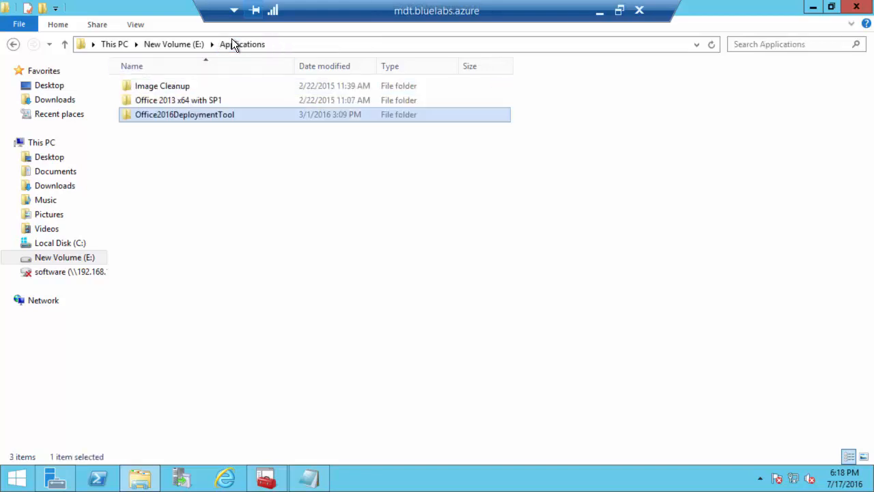
double_click(184, 101)
scroll(187, 229, "down", 1)
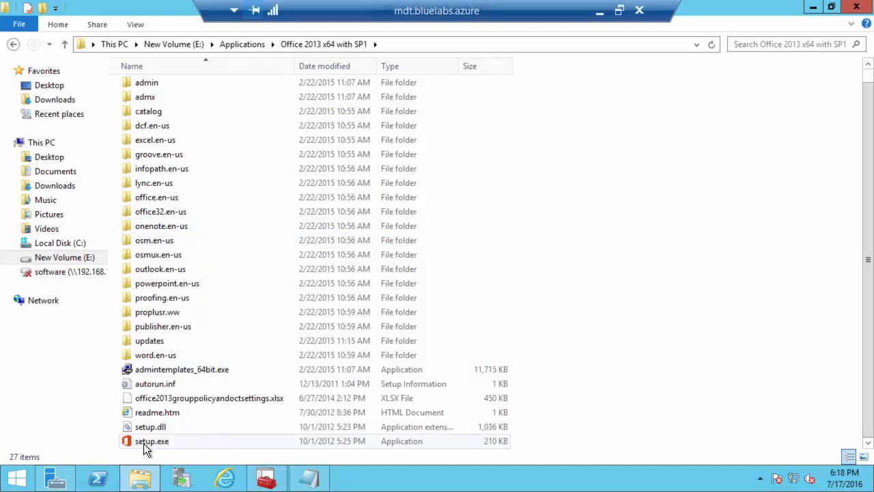
scroll(170, 177, "up", 1)
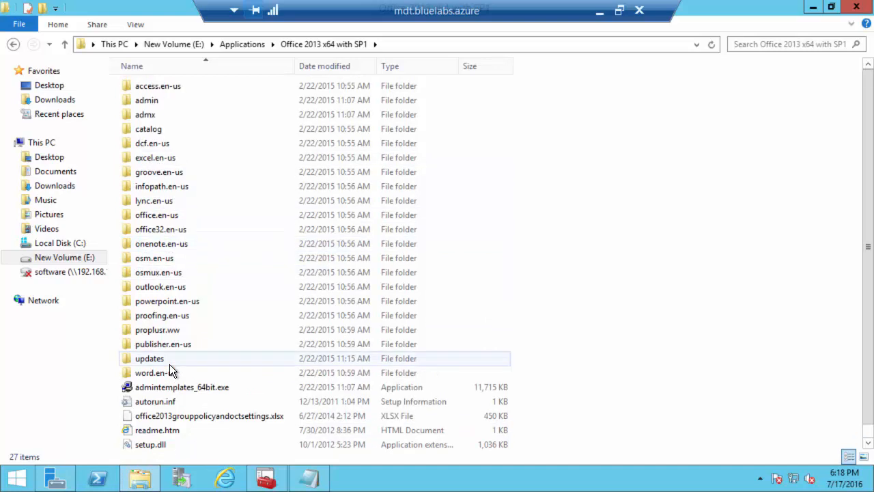
scroll(167, 403, "down", 1)
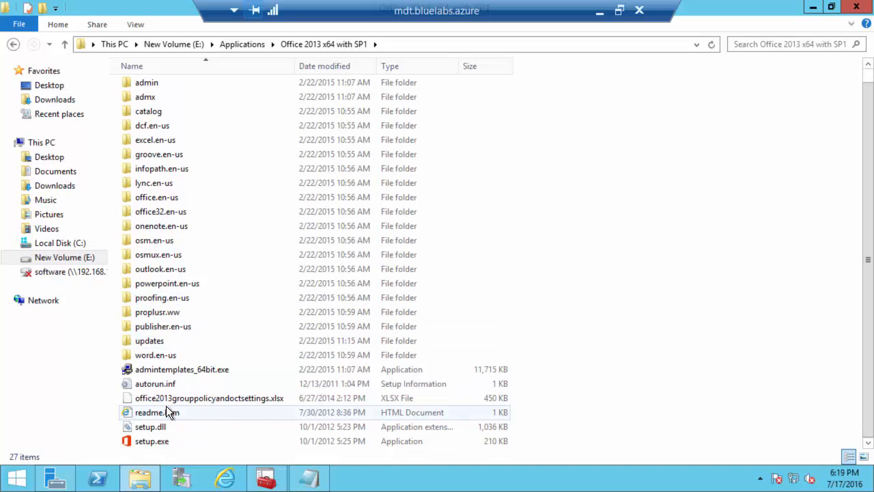
left_click(256, 42)
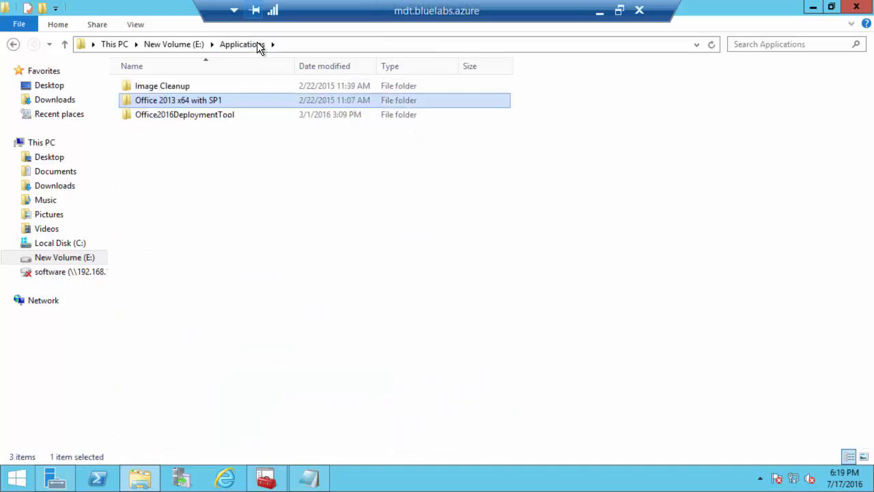
Open configuration.xml from the Office2016DeploymentTool folder in Notepad and maximize its window
double_click(178, 119)
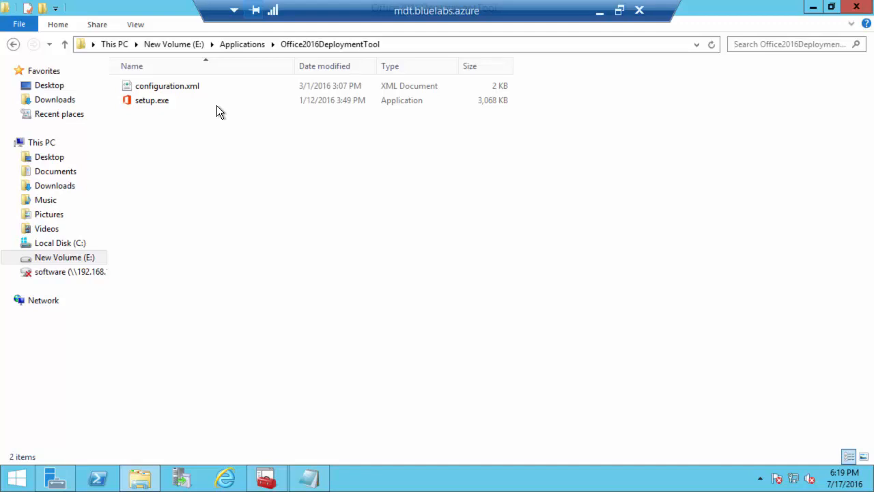
left_click(174, 99)
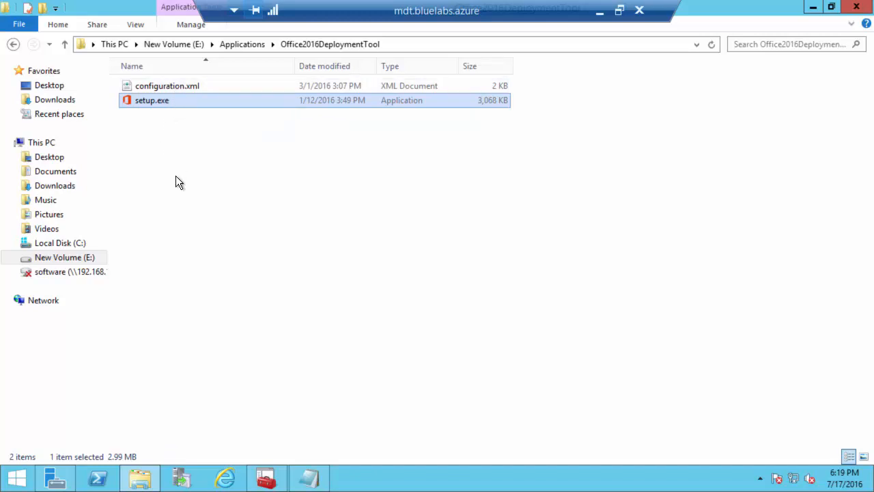
left_click(187, 84)
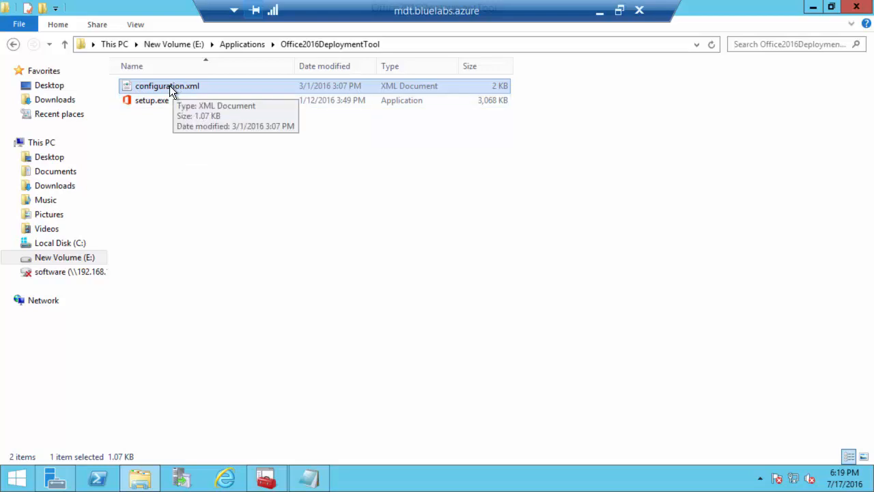
right_click(169, 85)
left_click(93, 107)
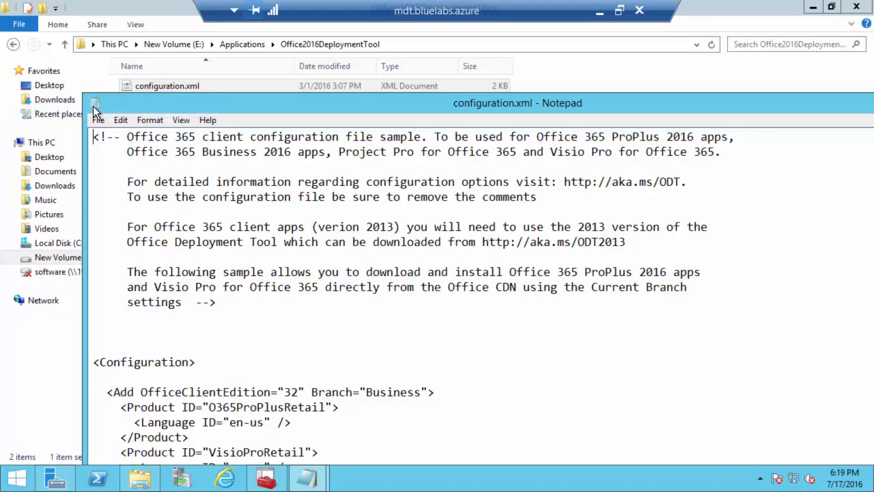
double_click(274, 104)
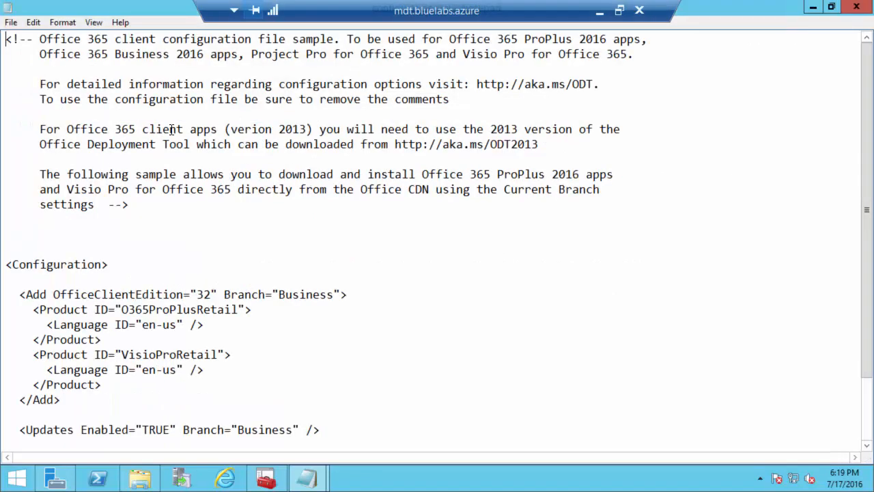
Try changing OfficeClientEdition to 64 in configuration.xml and restore it to 32
scroll(92, 321, "down", 2)
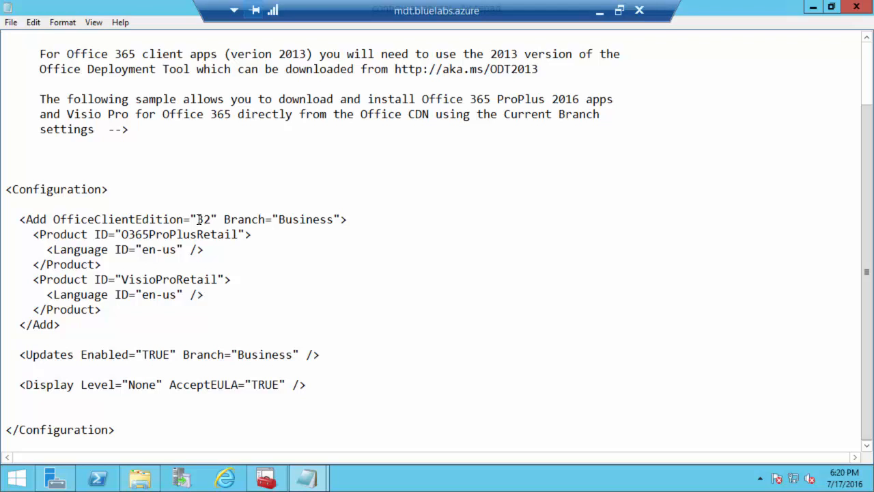
double_click(200, 219)
type("64")
key("BackSpace")
key("BackSpace")
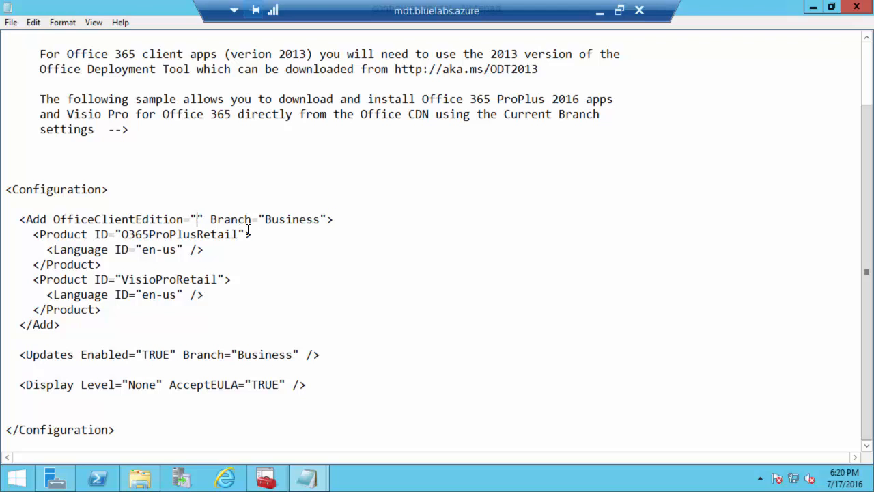
type("32")
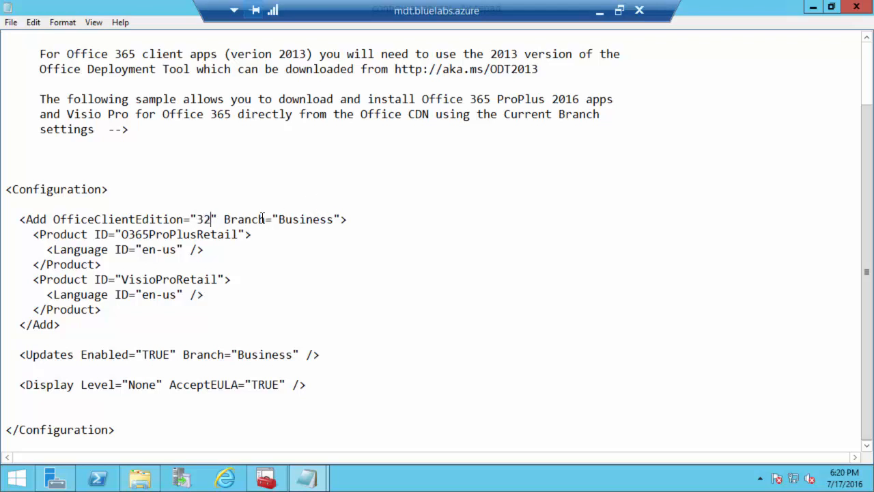
Examine the Branch value on the Add element and the product, Updates and Display settings in configuration.xml
scroll(230, 219, "up", 2)
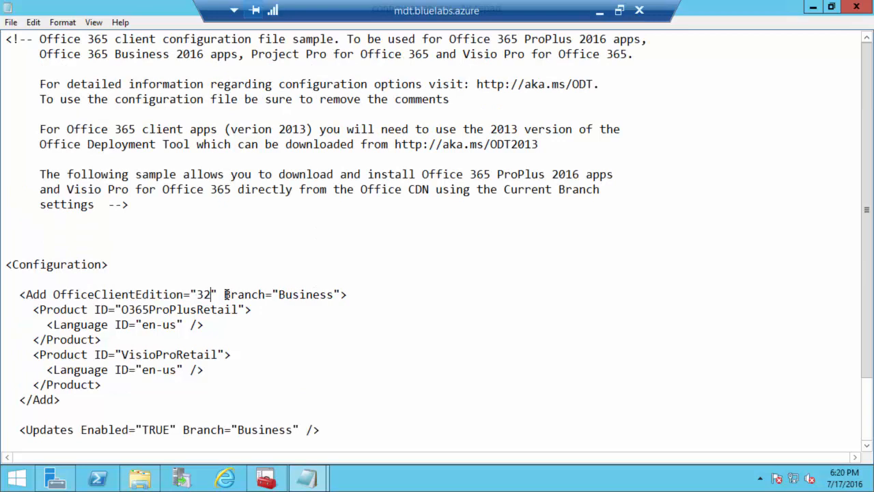
scroll(226, 294, "down", 1)
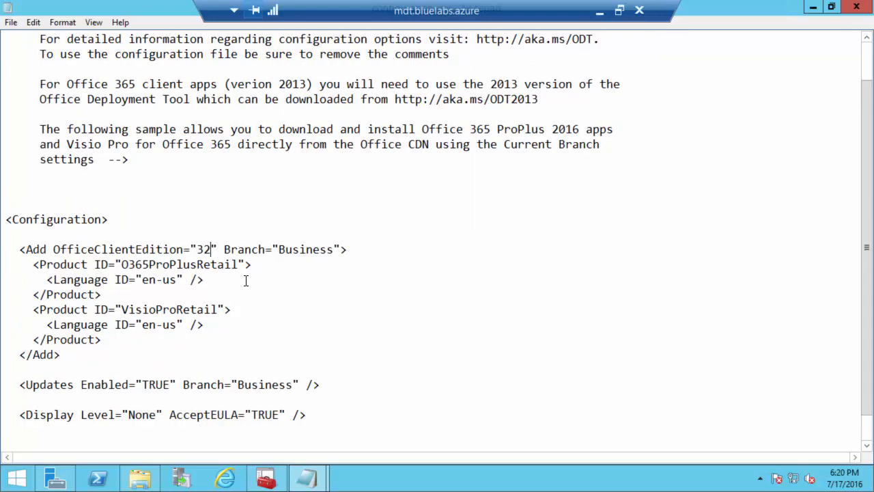
left_click(281, 249)
left_click_drag(281, 250, 333, 249)
left_click(333, 249)
scroll(143, 323, "down", 1)
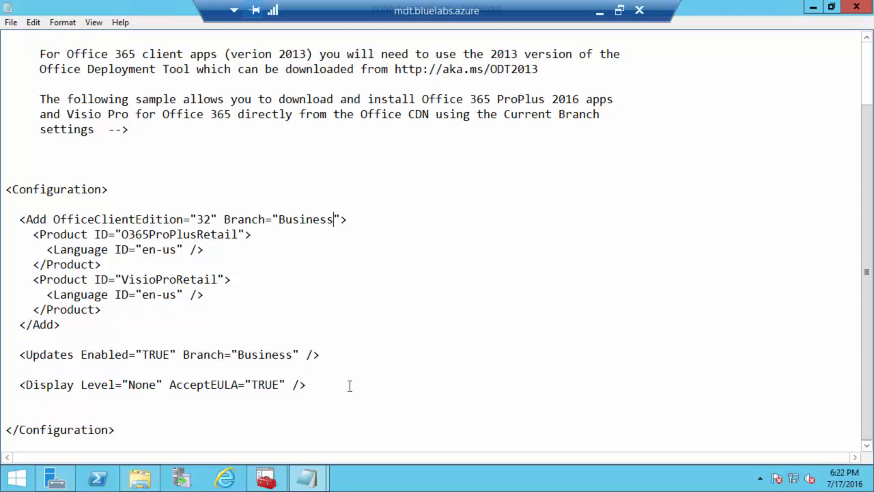
Close configuration.xml without saving changes and switch back to Deployment Workbench
left_click(856, 7)
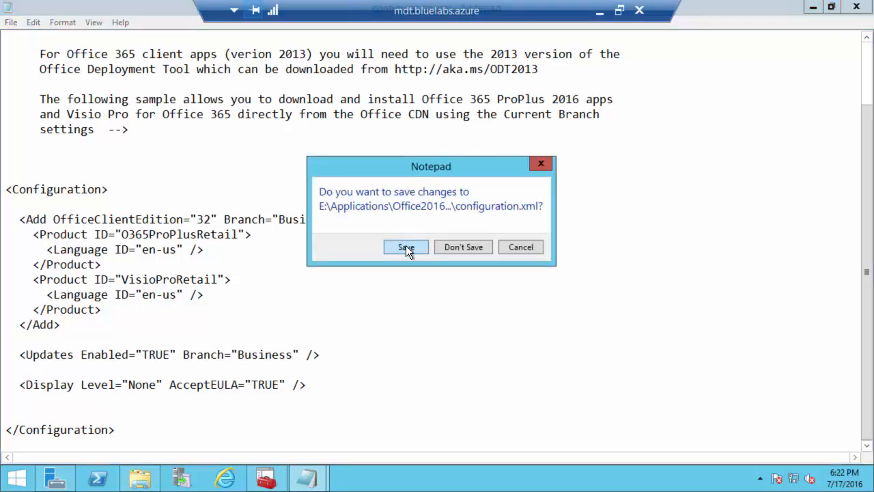
left_click(510, 248)
left_click(856, 7)
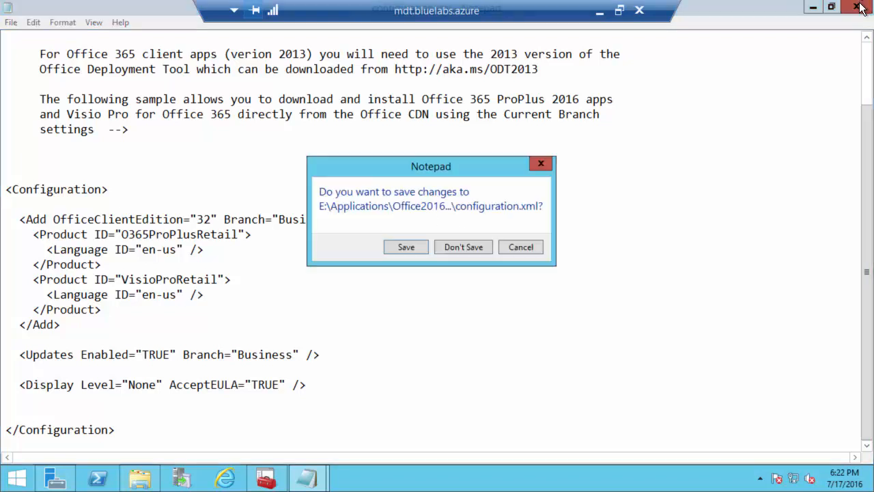
left_click(464, 247)
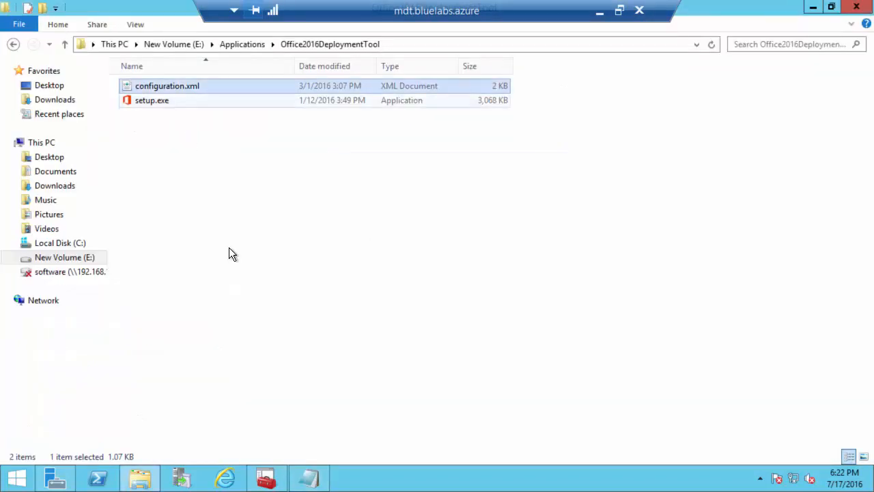
left_click(143, 479)
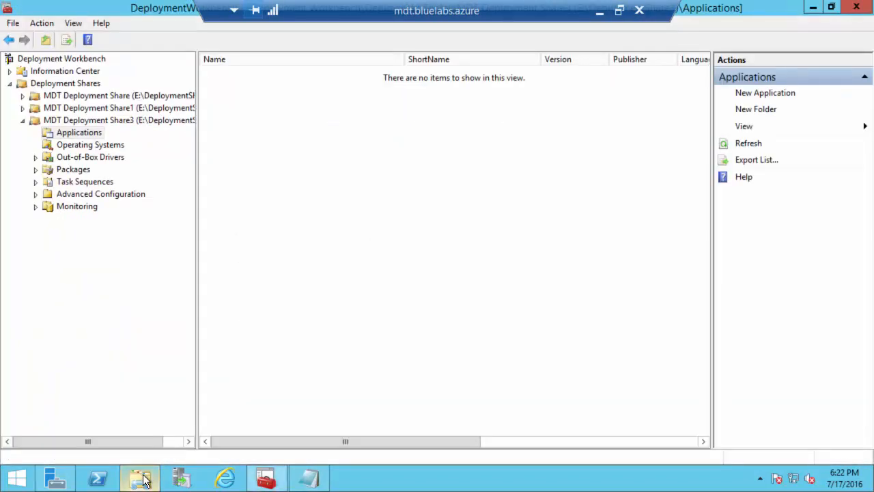
Start a new application with source files under Applications in MDT Deployment Share3, naming it Office 365 ProPlus
right_click(81, 132)
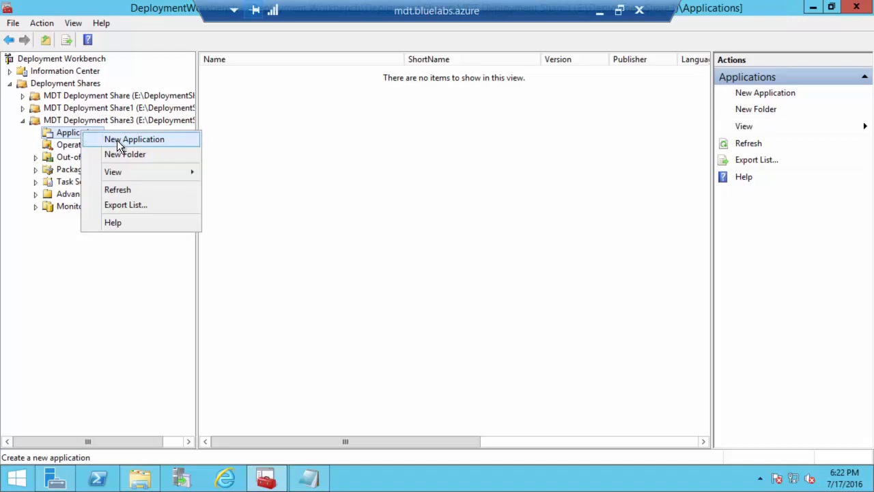
left_click(116, 140)
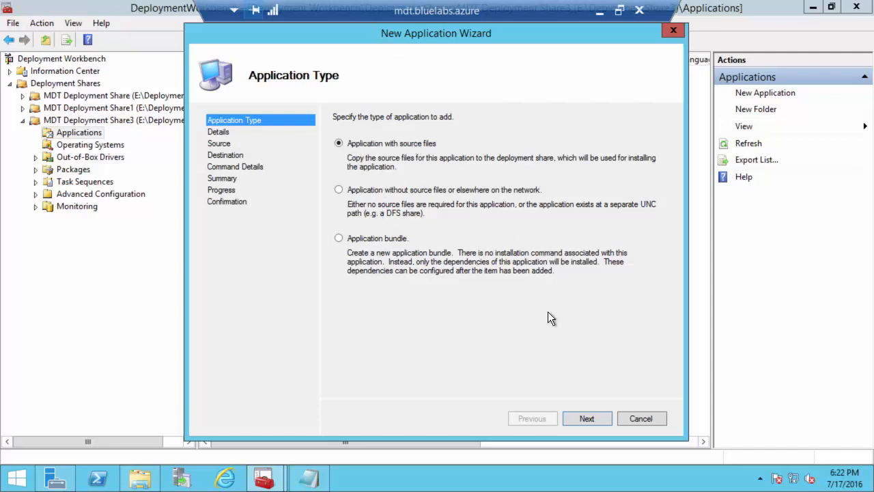
left_click(587, 418)
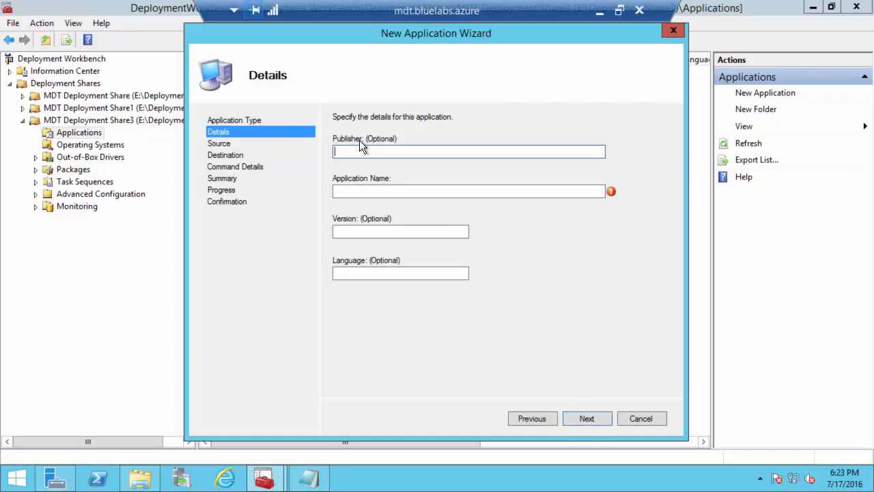
left_click(361, 190)
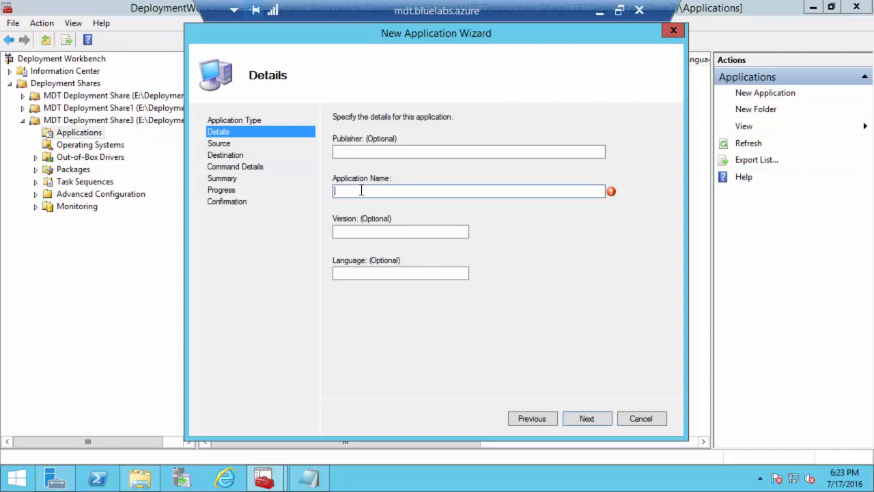
type("Office 365 ProPlus")
left_click(589, 420)
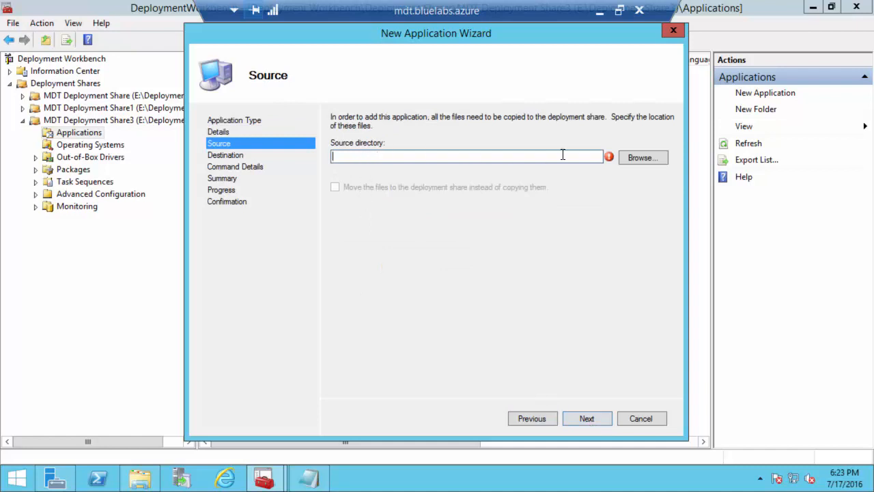
Set the application's source directory to E:\Applications\Office2016DeploymentTool, leaving the files to be copied rather than moved
left_click(638, 157)
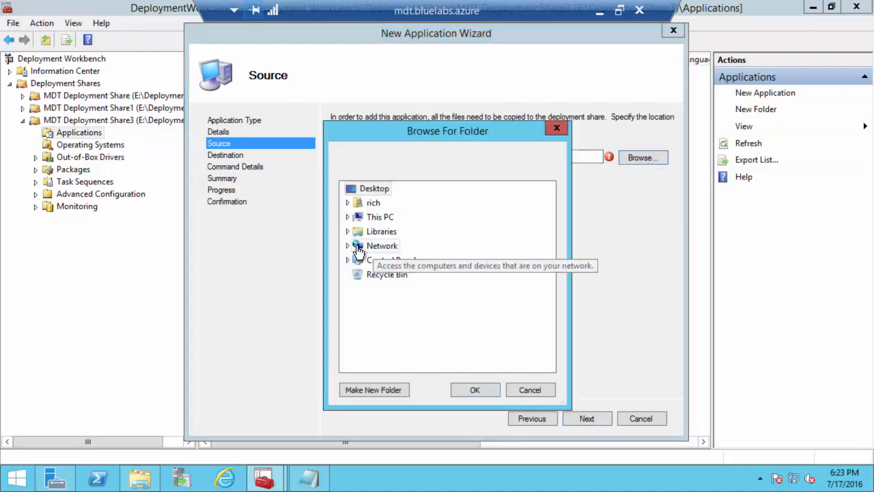
left_click(348, 217)
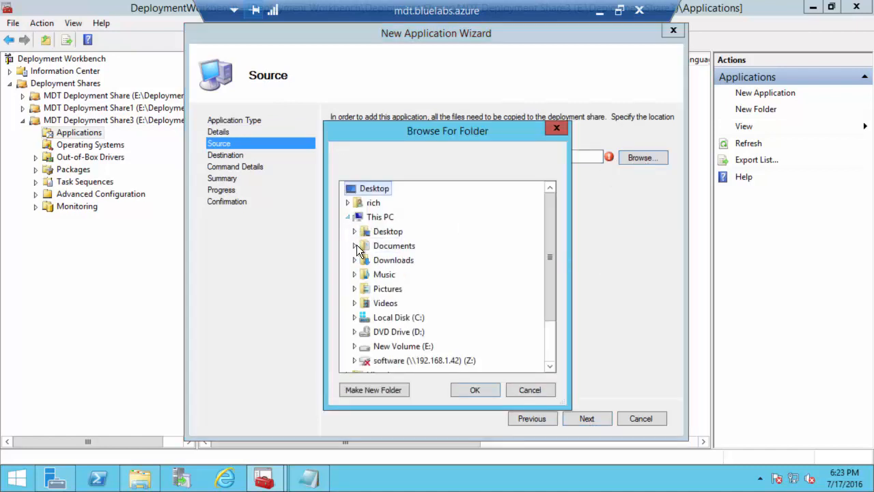
left_click(360, 347)
double_click(393, 217)
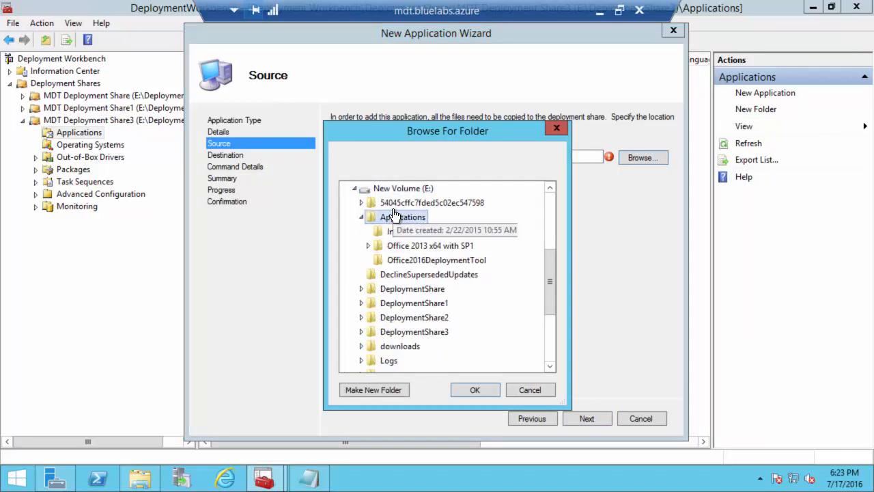
left_click(412, 260)
left_click(480, 388)
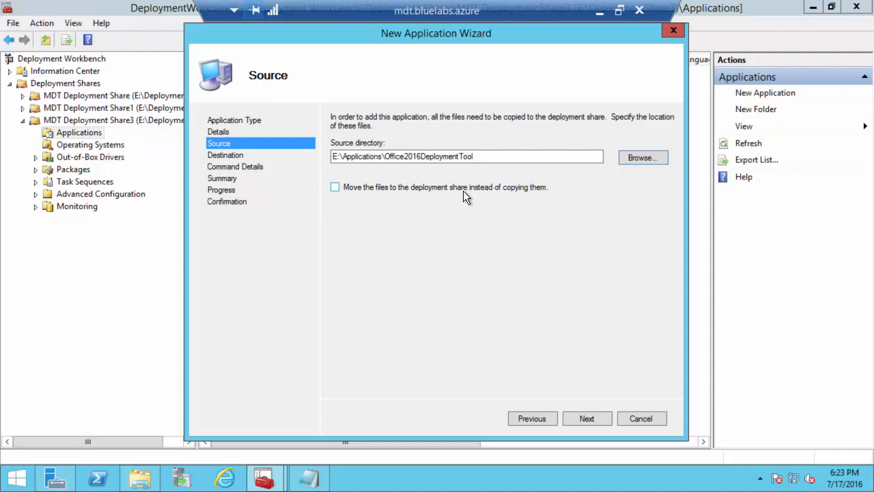
left_click(584, 420)
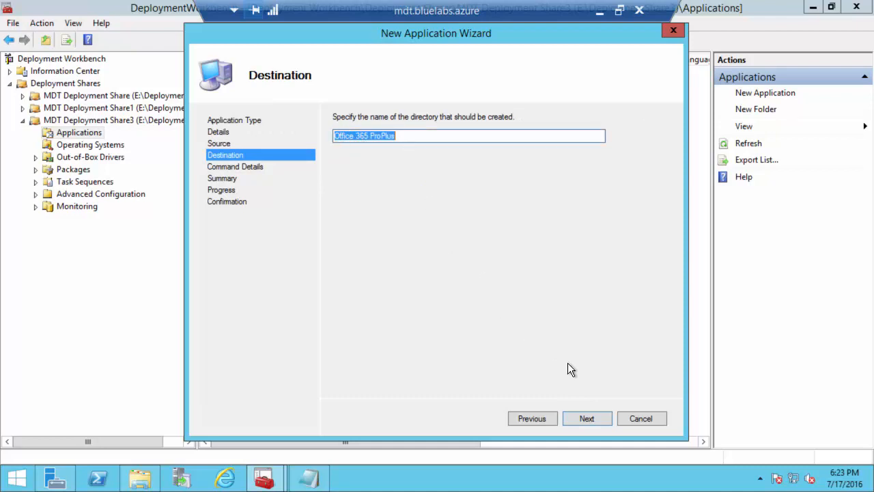
Keep the default destination directory, set the install command line to setup.exe /configure configuration.xml, and finish importing the application
left_click(586, 418)
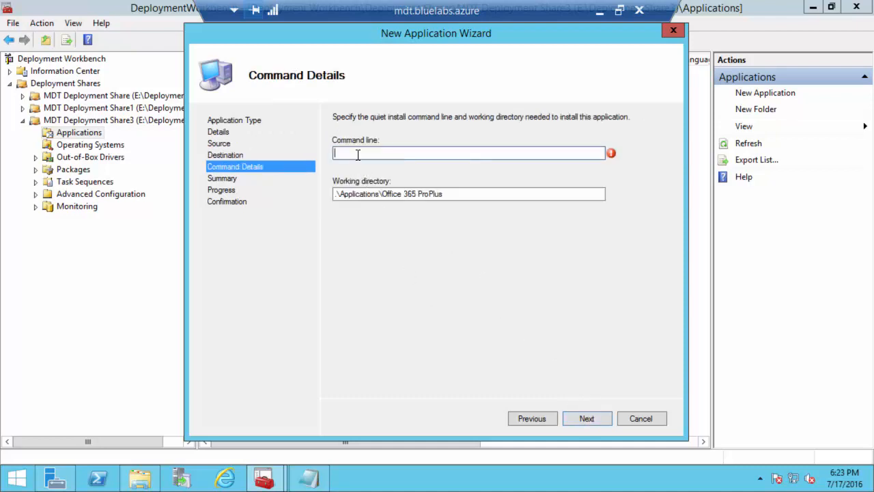
type("setup.exe /configure configuration.xml")
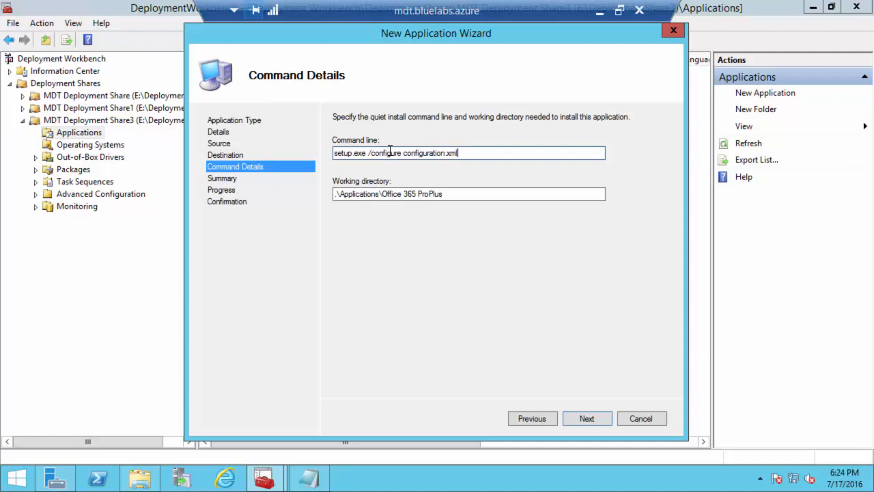
left_click(588, 418)
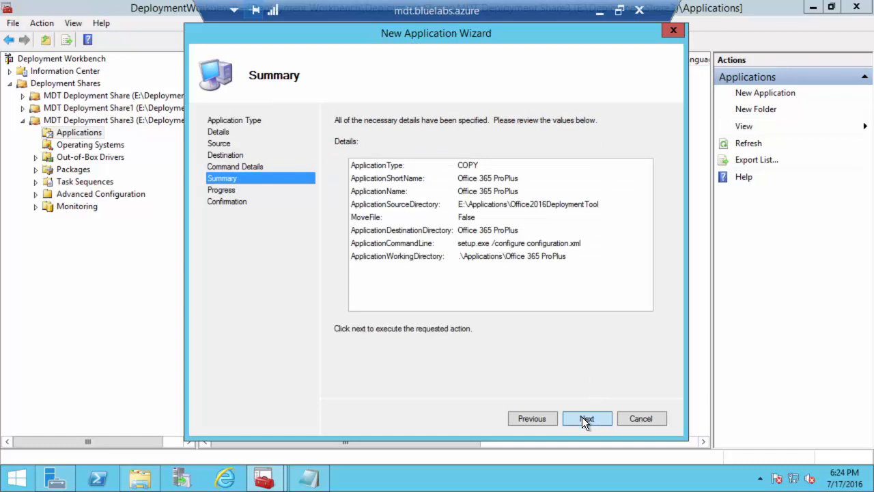
left_click(583, 418)
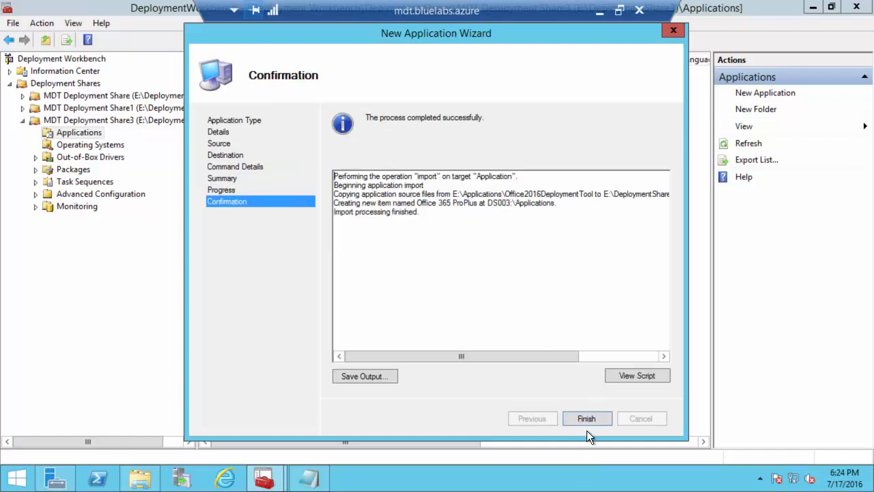
left_click(586, 418)
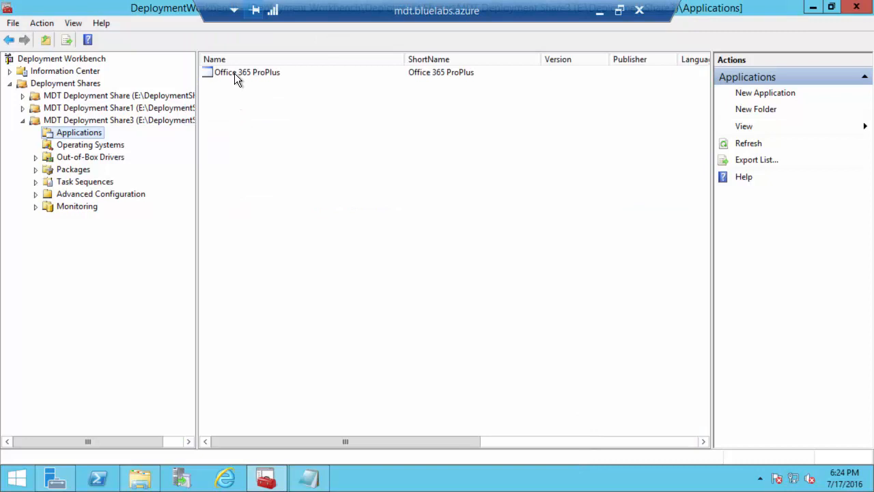
Switch to the TechNet Windows 10 reference image article in Edge and find the section on connecting to the deployment share using Windows PowerShell
left_click(598, 12)
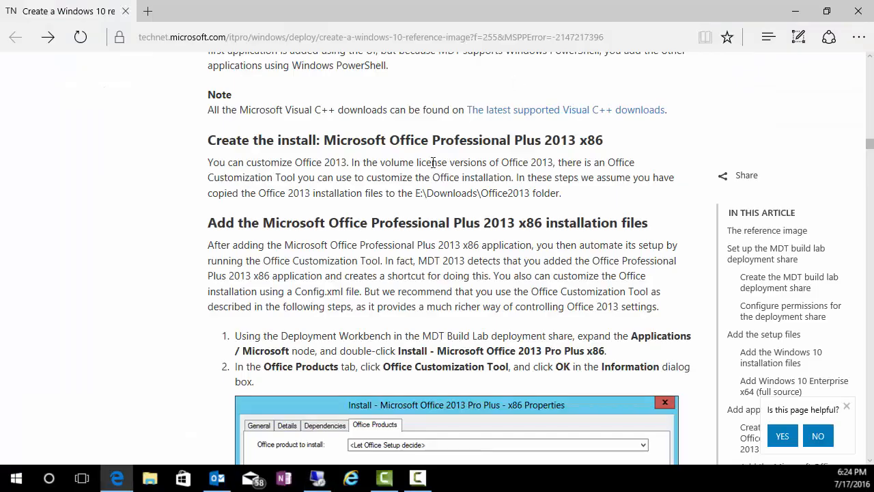
scroll(387, 214, "down", 7)
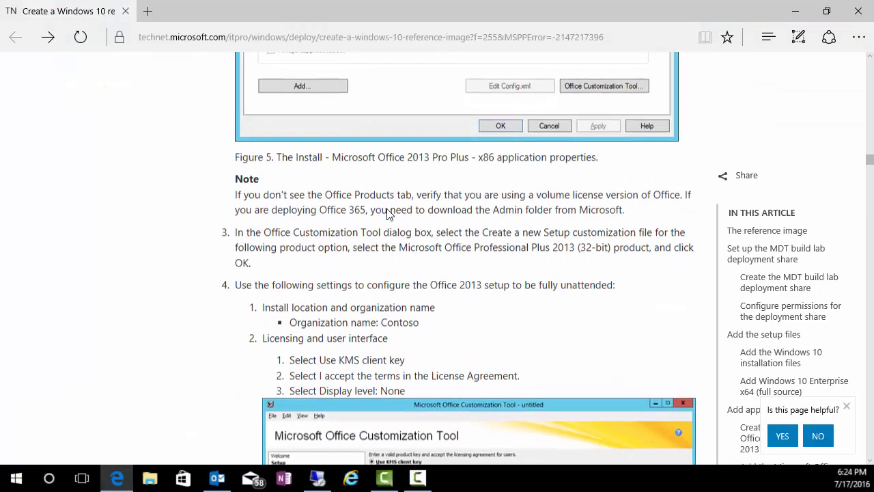
scroll(388, 214, "down", 9)
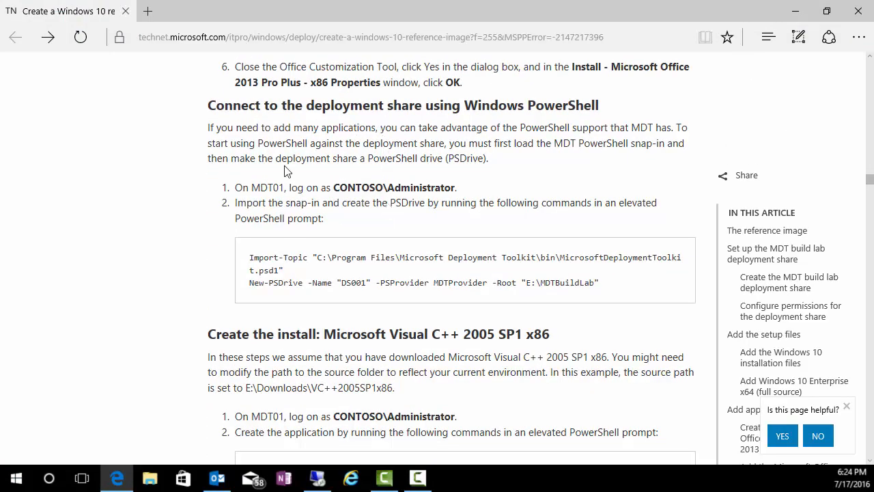
scroll(286, 170, "up", 1)
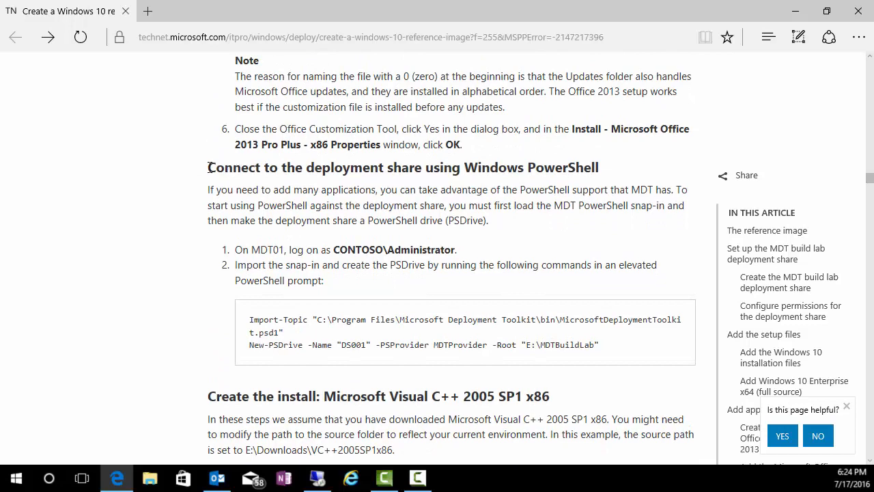
left_click_drag(208, 167, 578, 174)
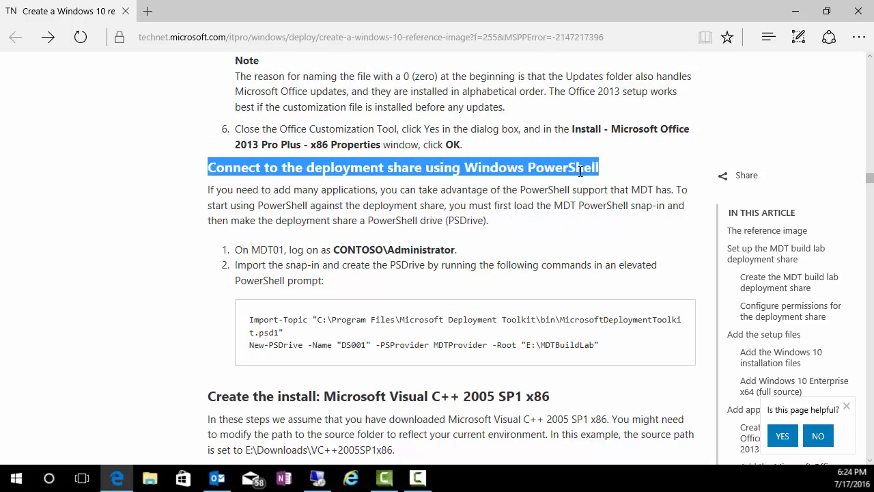
left_click(294, 176)
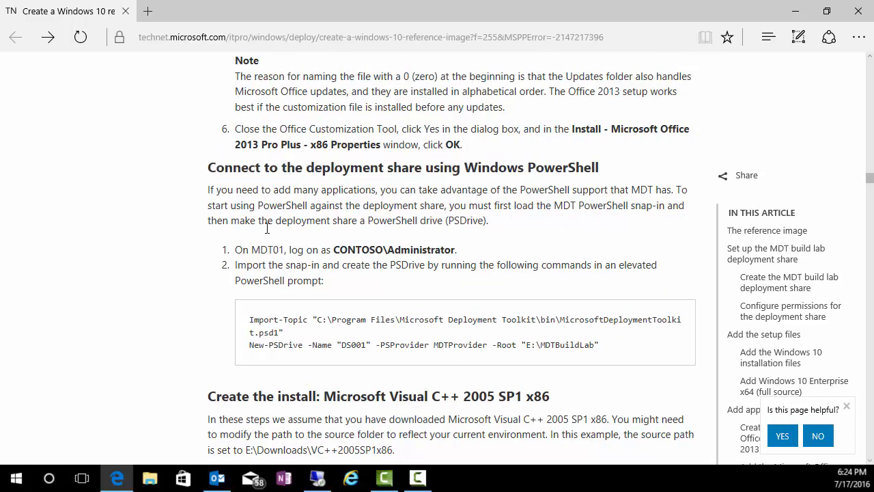
Examine the Import-Topic command and its psd1 module path in the article's PowerShell snippet for creating the PSDrive
scroll(265, 232, "down", 2)
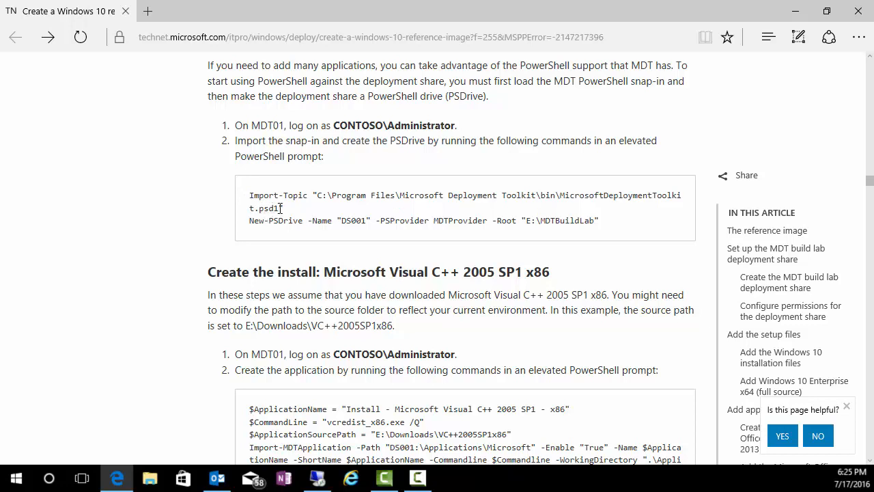
left_click_drag(279, 209, 259, 209)
scroll(311, 266, "down", 4)
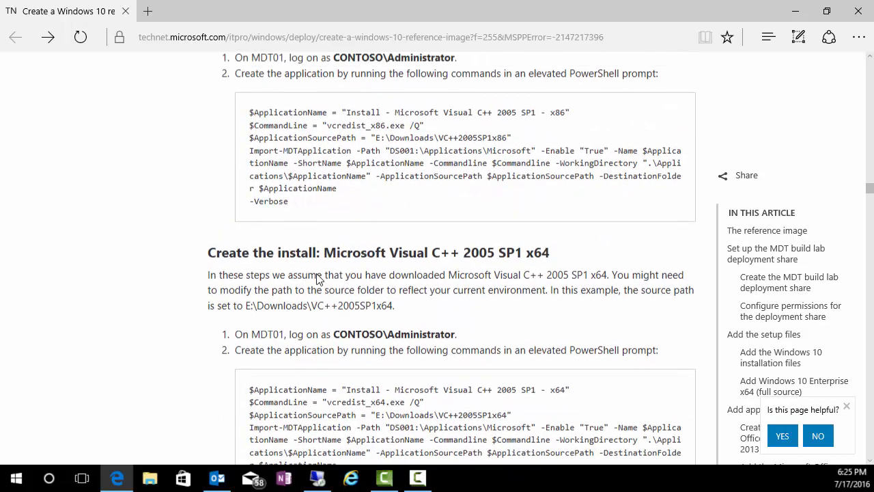
scroll(318, 280, "up", 4)
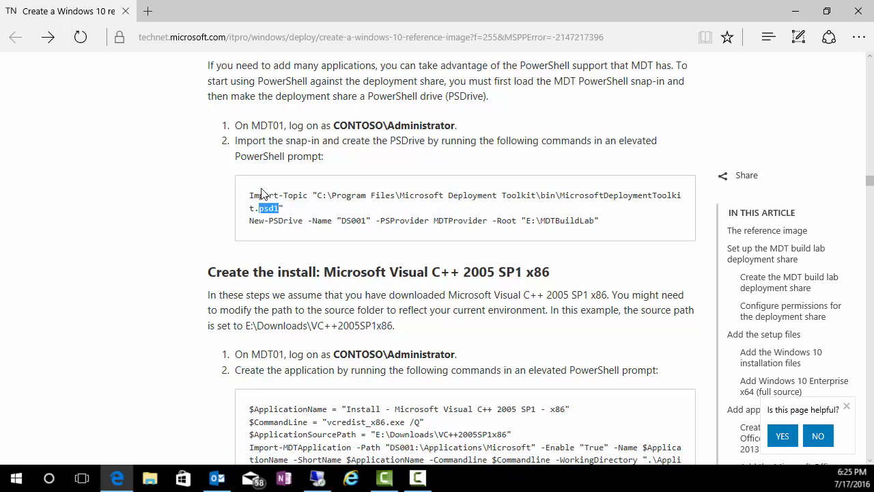
left_click_drag(250, 194, 308, 195)
left_click(260, 196)
left_click_drag(250, 195, 308, 196)
left_click(291, 195)
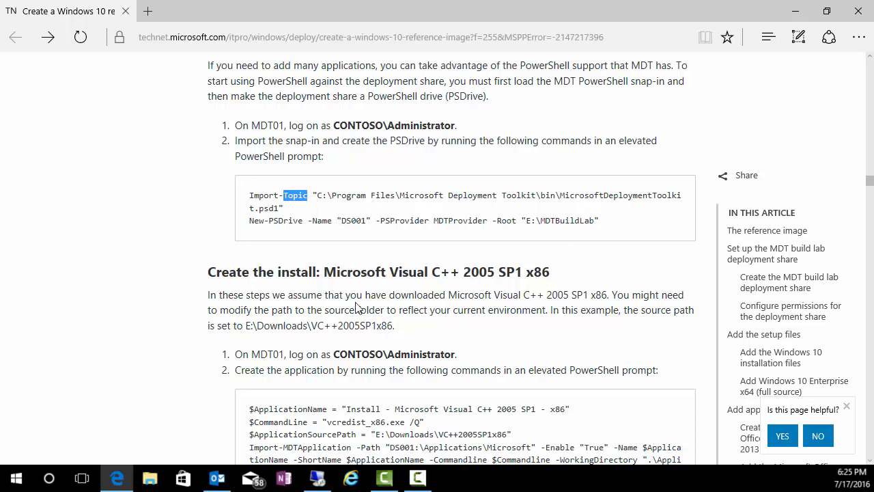
Review the article's PowerShell commands for adding the Visual C++ 2005 SP1 x86 and x64 applications, and return to the PowerShell connection section
scroll(293, 232, "down", 3)
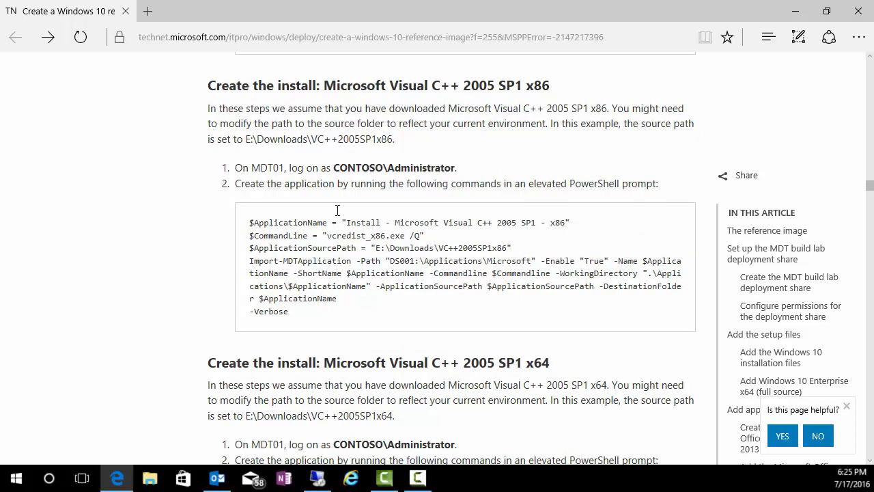
scroll(333, 245, "up", 1)
scroll(333, 244, "up", 5)
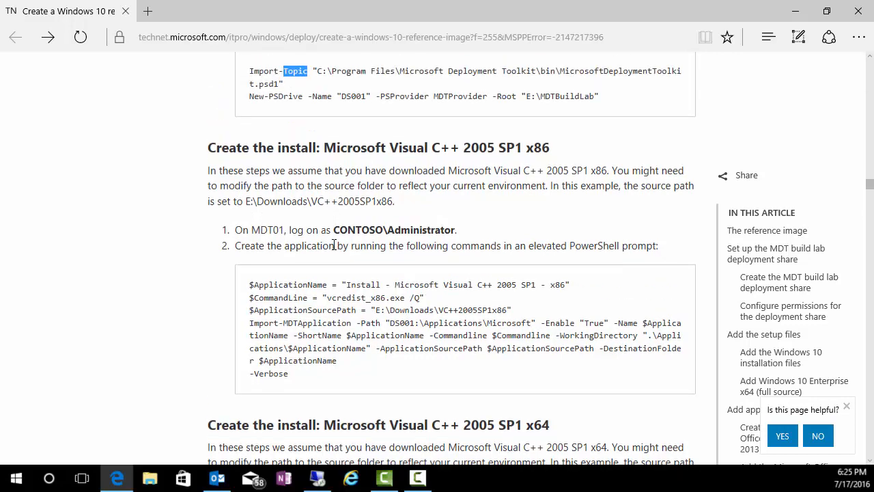
scroll(334, 244, "down", 2)
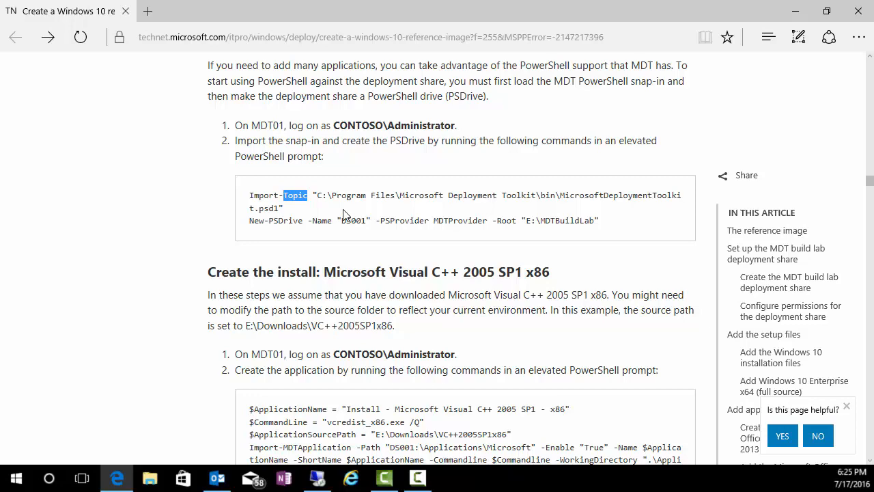
scroll(346, 240, "down", 1)
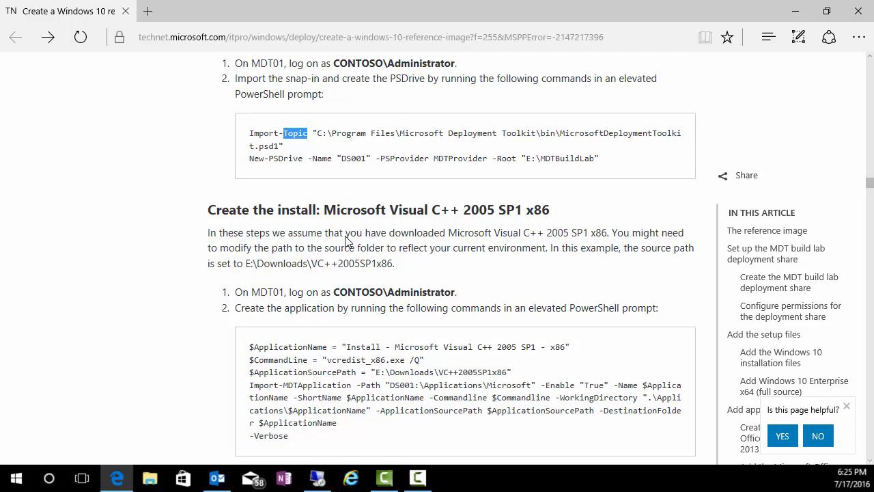
scroll(361, 231, "down", 5)
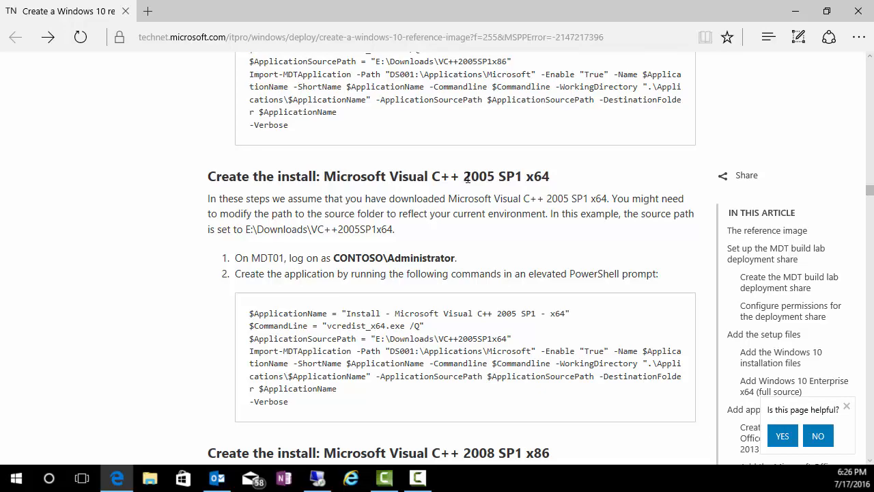
scroll(335, 235, "up", 2)
scroll(335, 235, "up", 15)
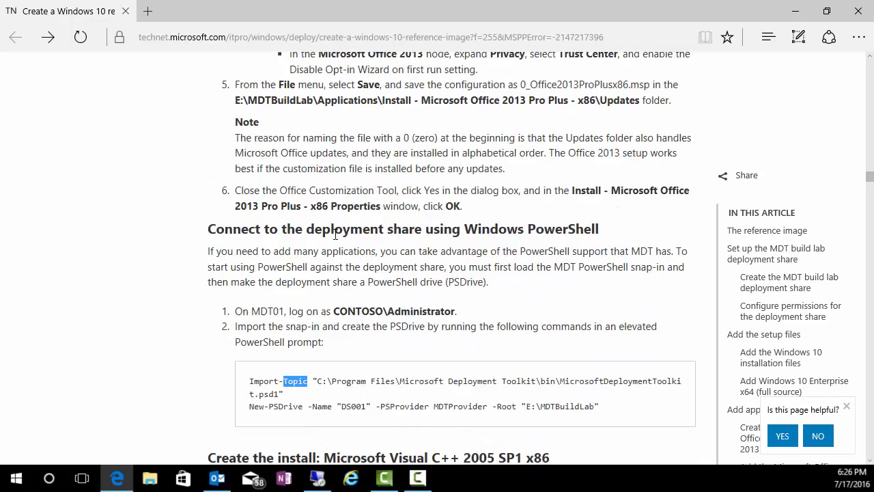
Copy the name Microsoft Visual C++ 2005 SP1 x86 from its install heading in the article
scroll(335, 235, "down", 5)
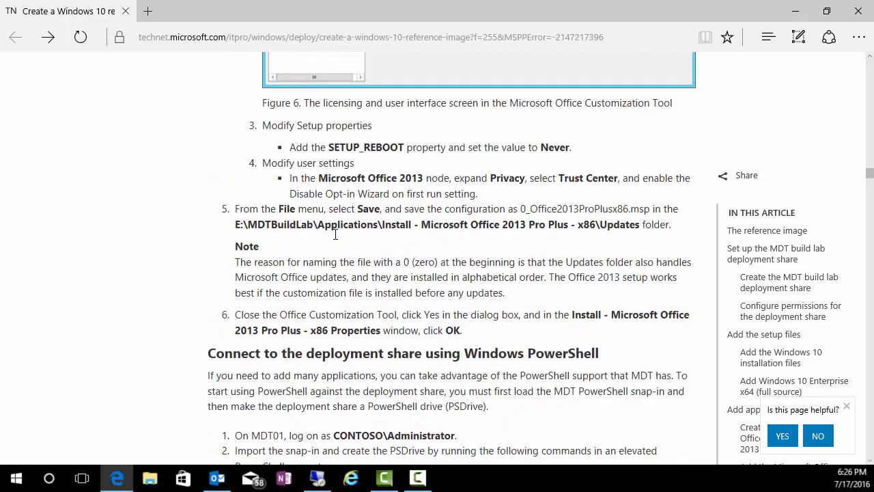
scroll(334, 224, "down", 3)
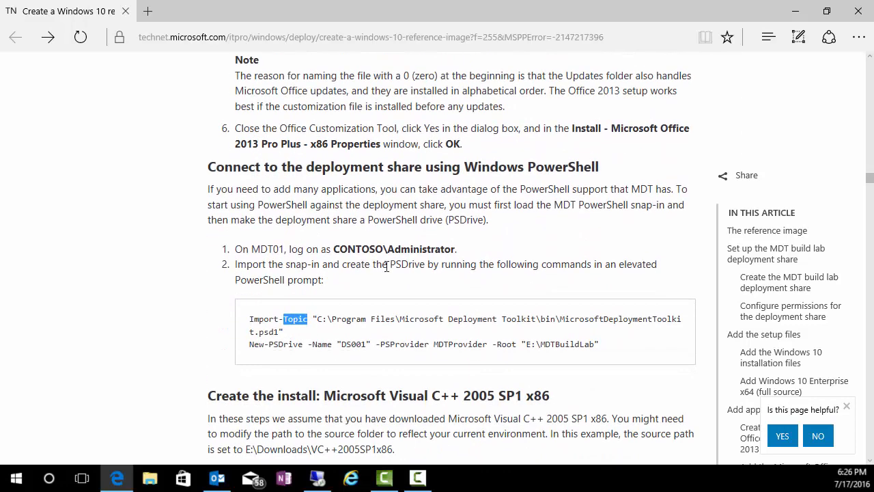
scroll(393, 327, "down", 2)
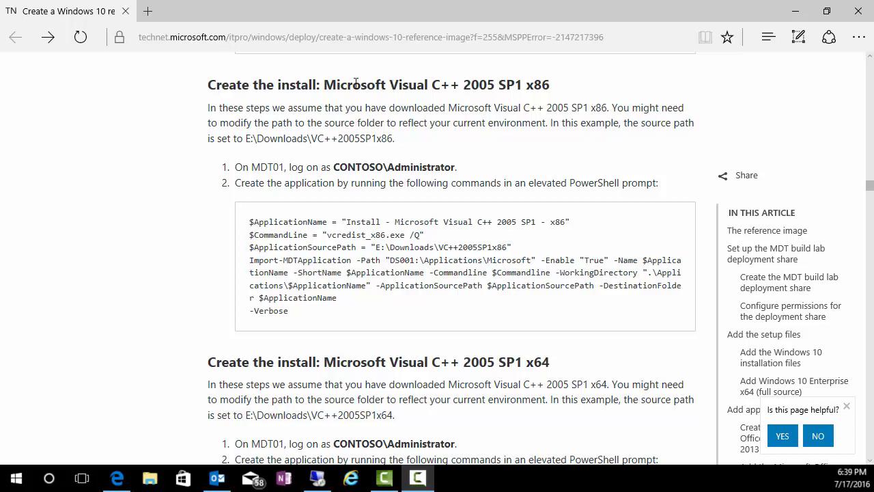
left_click_drag(324, 85, 551, 86)
right_click(510, 85)
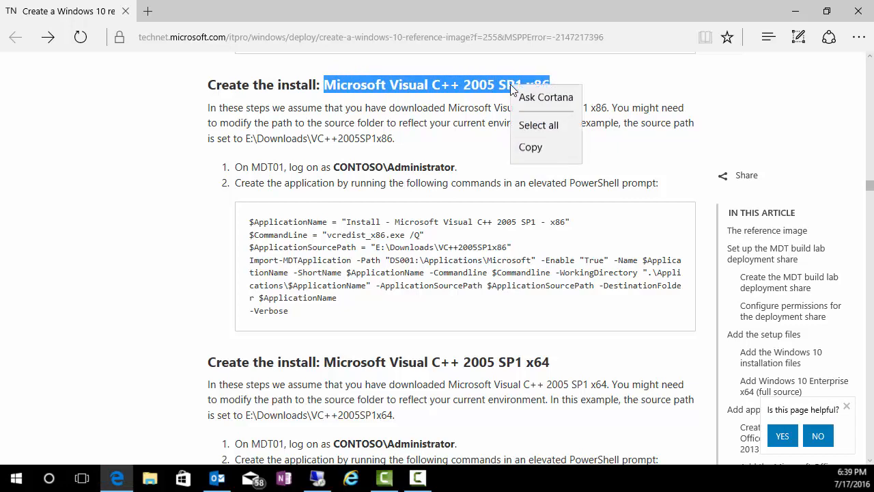
left_click(539, 151)
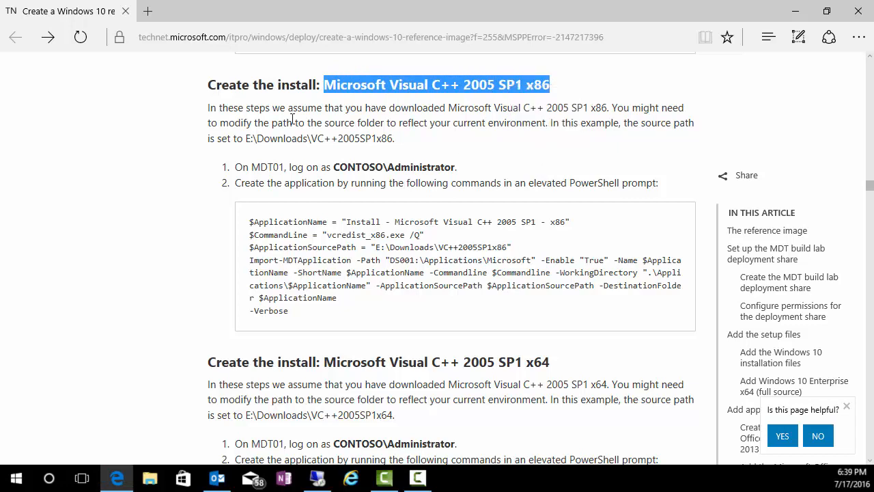
Look up the copied name with Cortana and open Microsoft's download page for the Visual C++ 2005 SP1 Redistributable Package
right_click(366, 88)
left_click(397, 97)
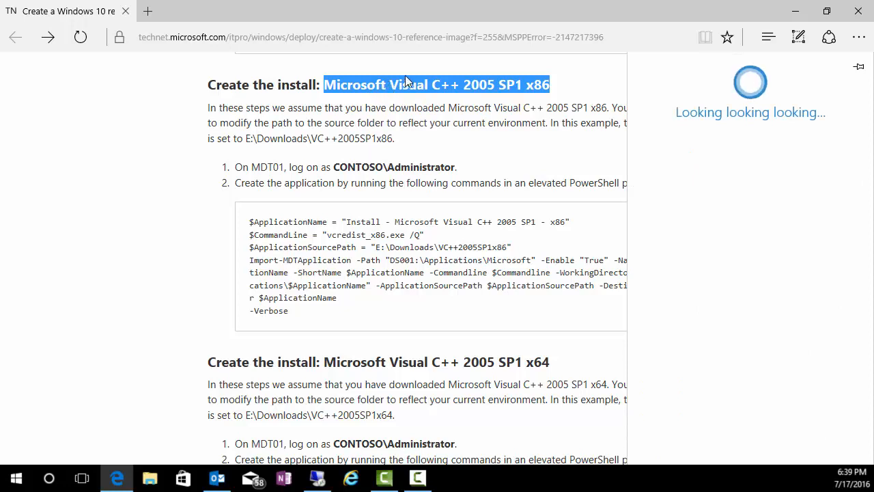
scroll(746, 269, "down", 3)
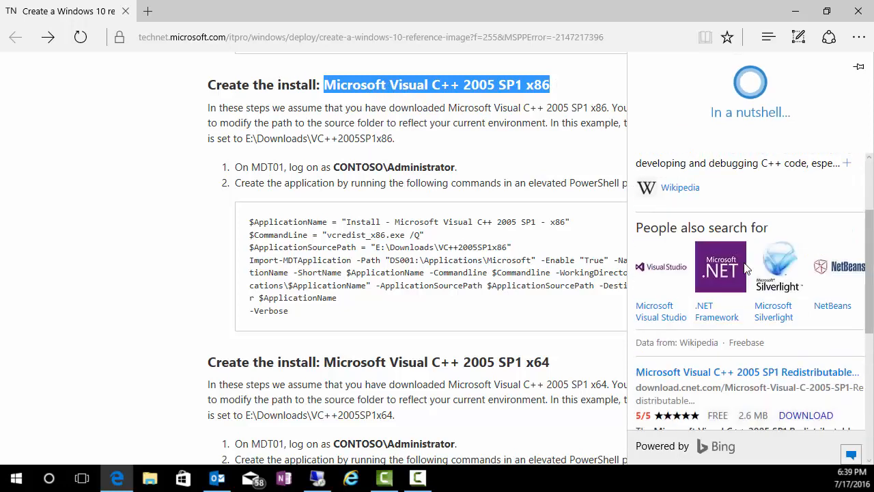
scroll(745, 268, "down", 2)
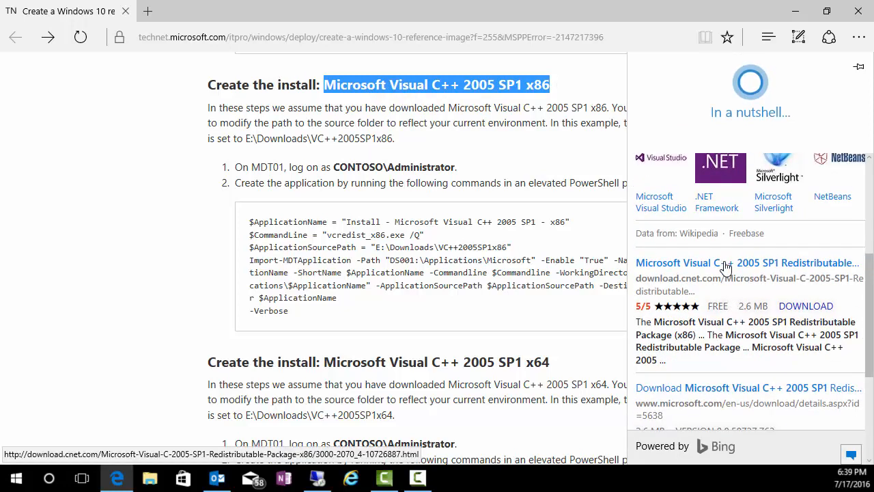
scroll(725, 268, "down", 2)
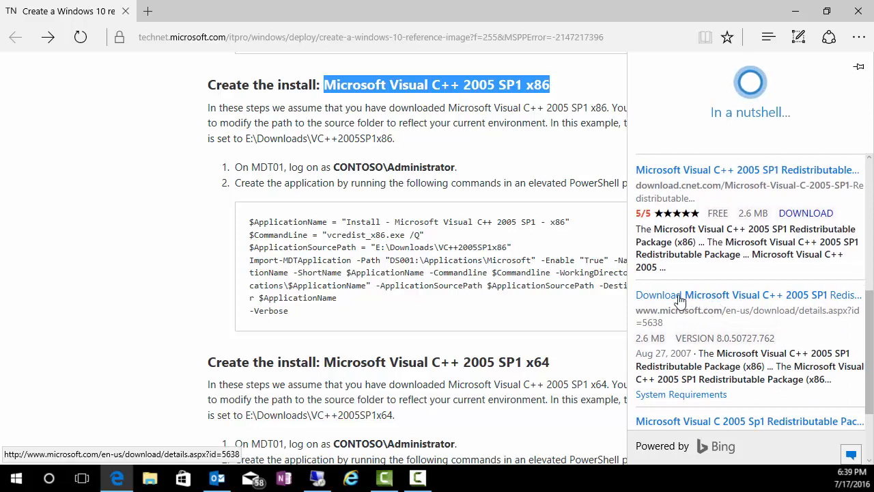
left_click(679, 297)
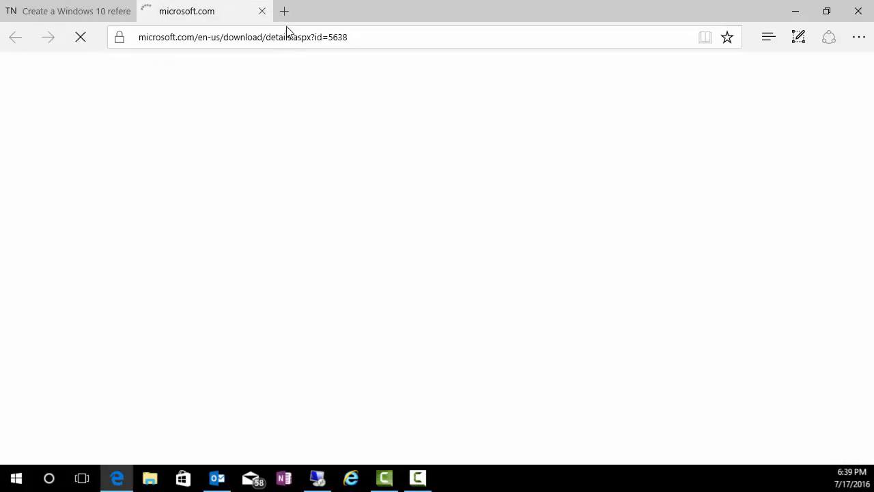
Request the vcredist_x86.exe download, cancel saving it, and close the download page to return to the article
scroll(205, 293, "down", 3)
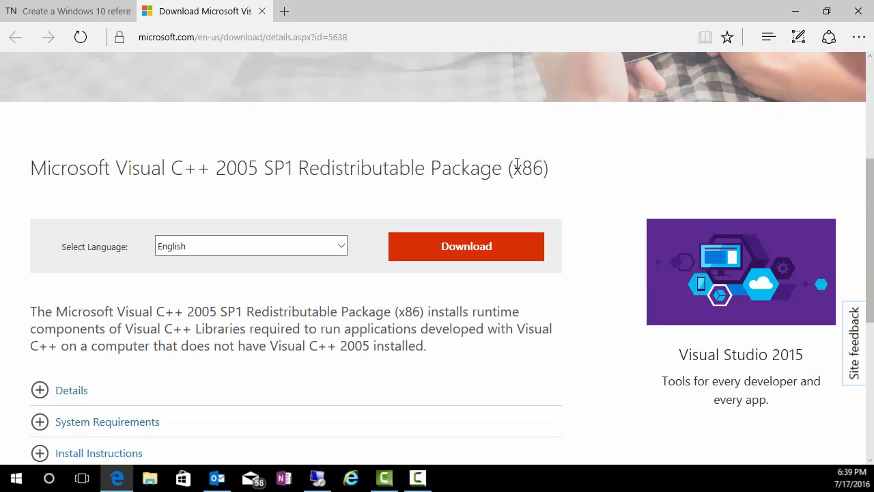
left_click(441, 253)
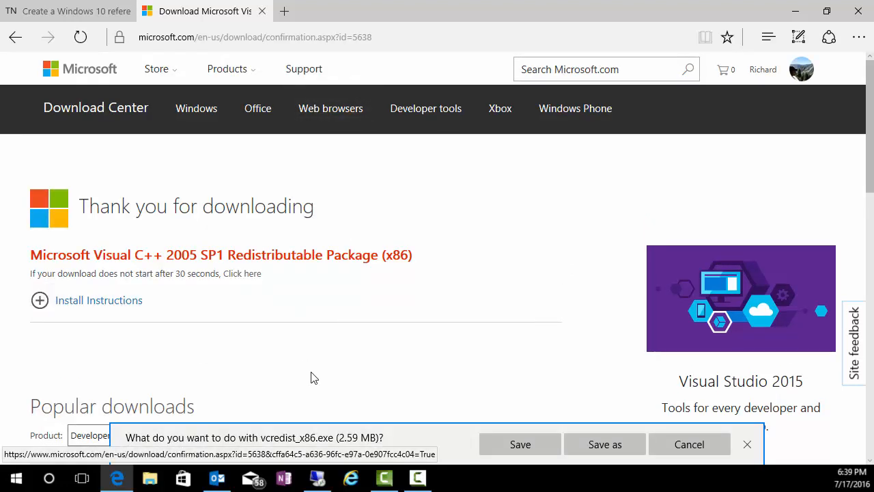
scroll(311, 378, "down", 2)
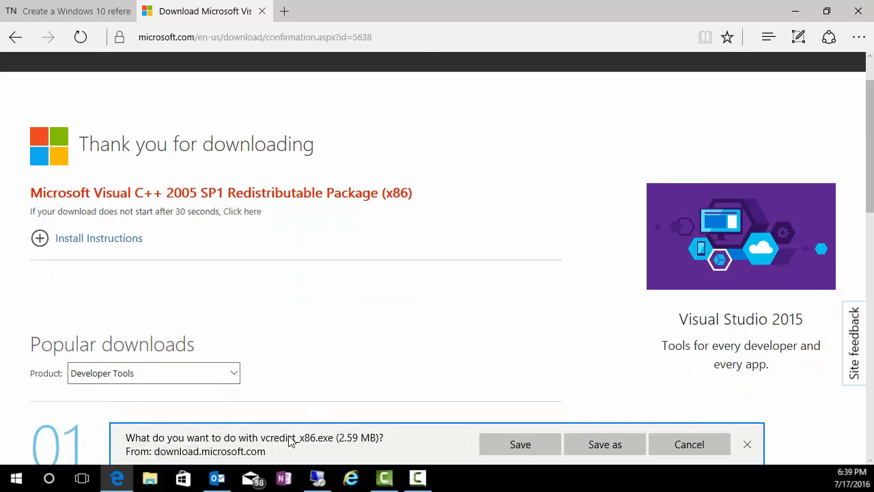
left_click(702, 445)
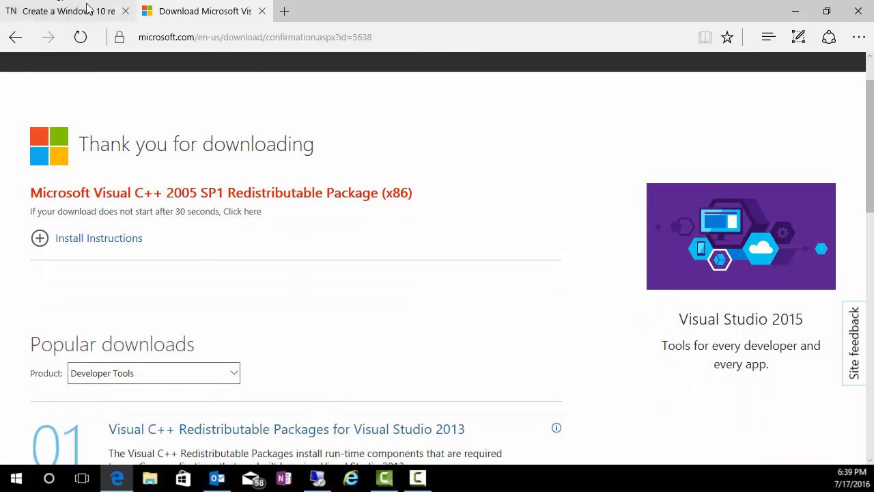
left_click(262, 12)
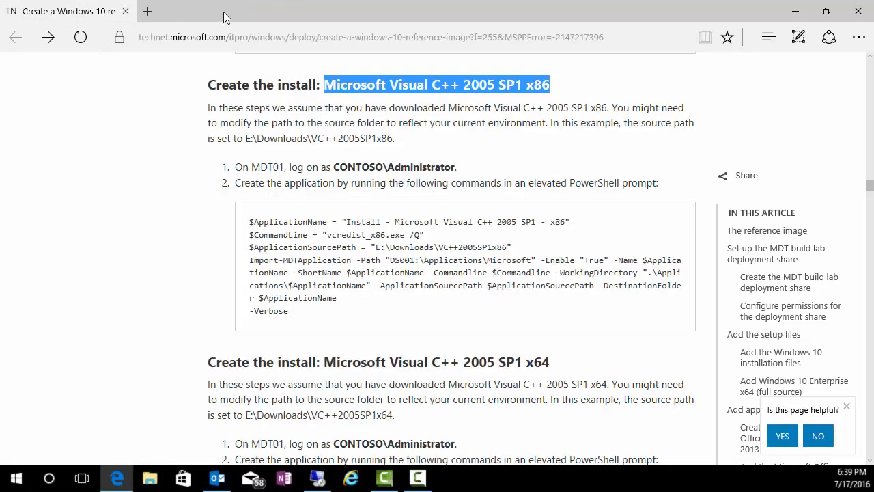
Switch to the remote MDT server and check the Visual C++ 2005 SP1 x86 and 2008 SP1 x86 folders in E:\downloads
left_click(317, 478)
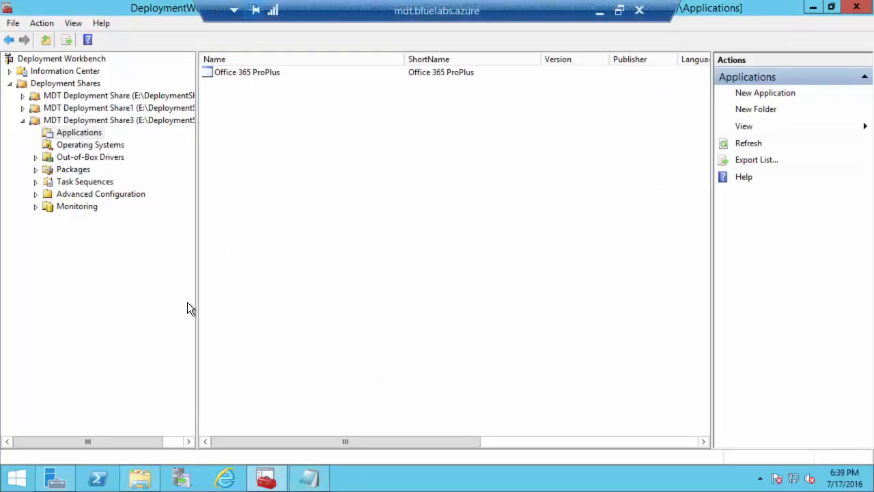
mouse_move(141, 486)
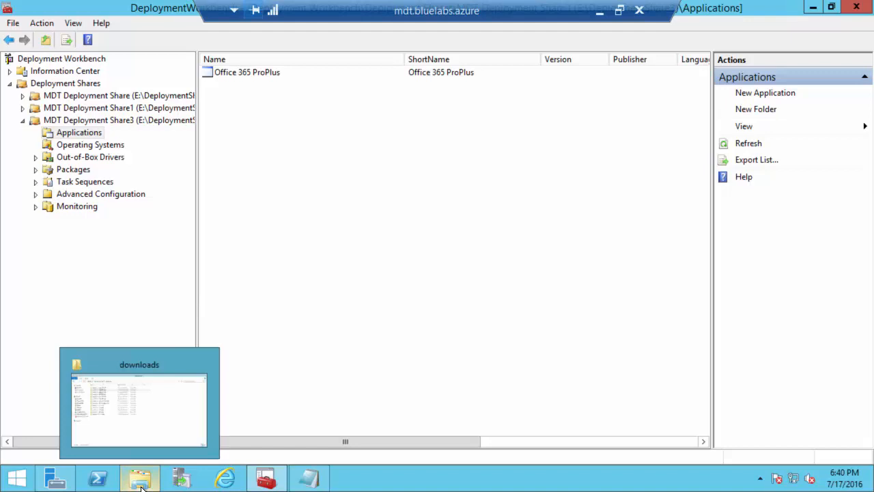
left_click(141, 486)
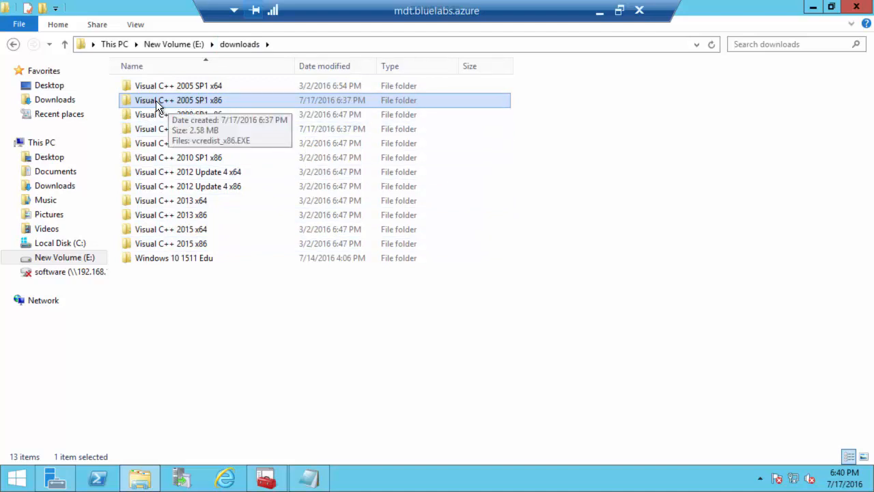
double_click(202, 99)
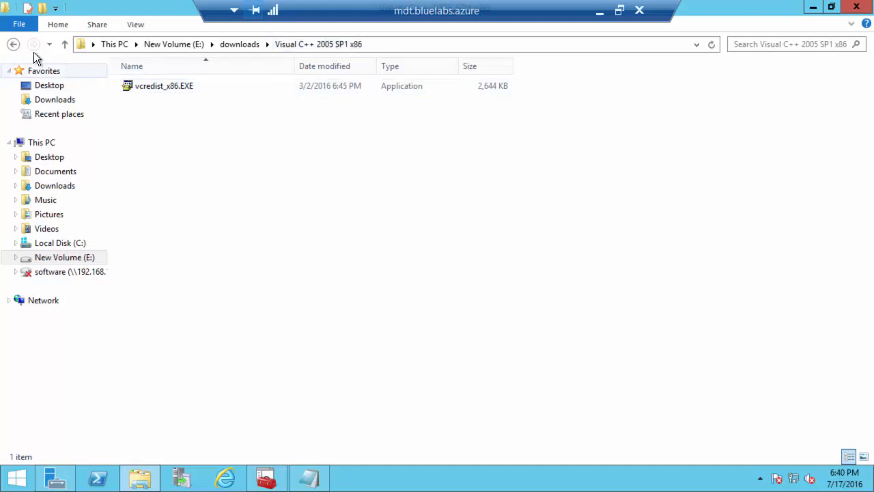
left_click(13, 45)
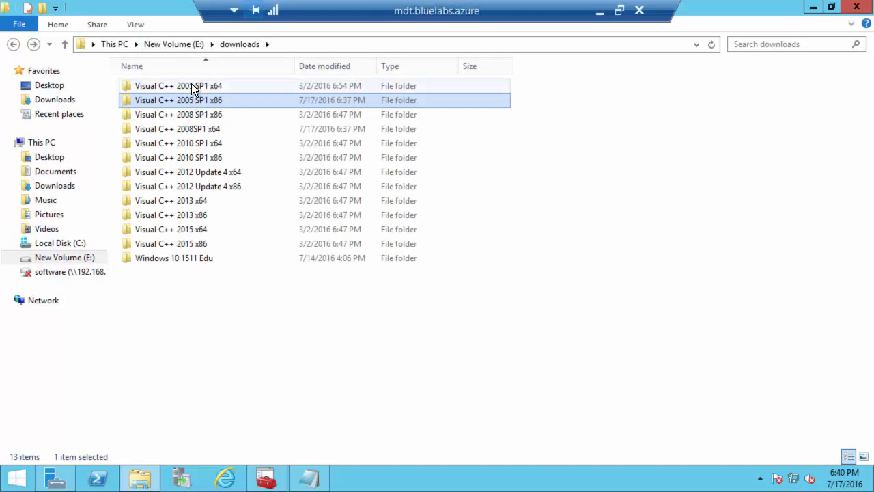
double_click(192, 116)
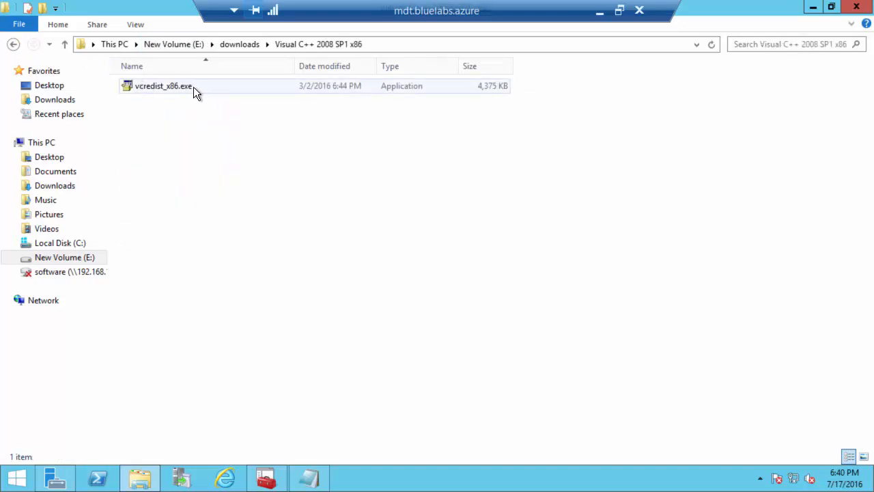
left_click(236, 44)
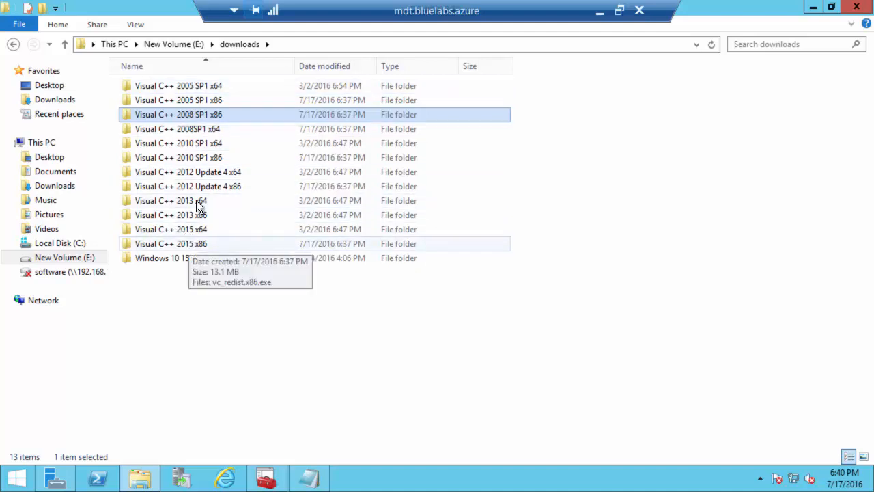
Return to Deployment Workbench and start a new application with source files under MDT Deployment Share3's Applications
left_click(263, 476)
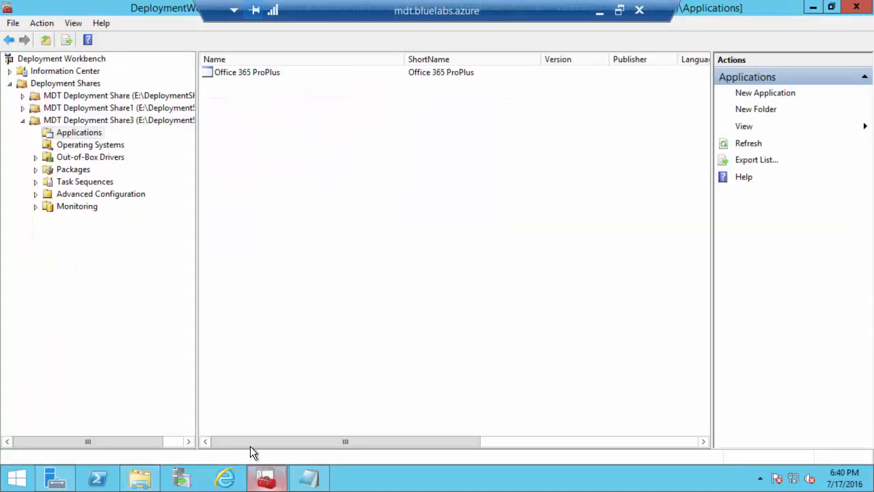
right_click(79, 136)
left_click(121, 139)
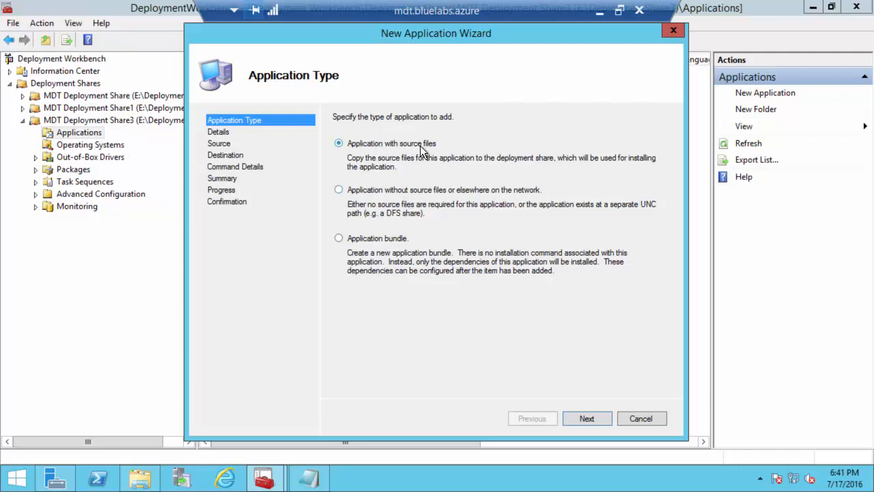
left_click(579, 410)
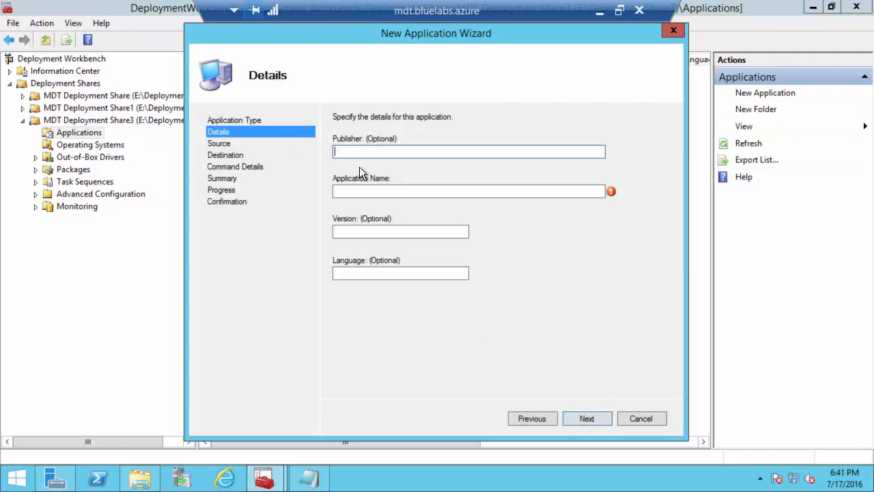
Name the application Microsoft Visual C++ 2005 SP1 x86 and accept the details with the optional fields blank
left_click(365, 190)
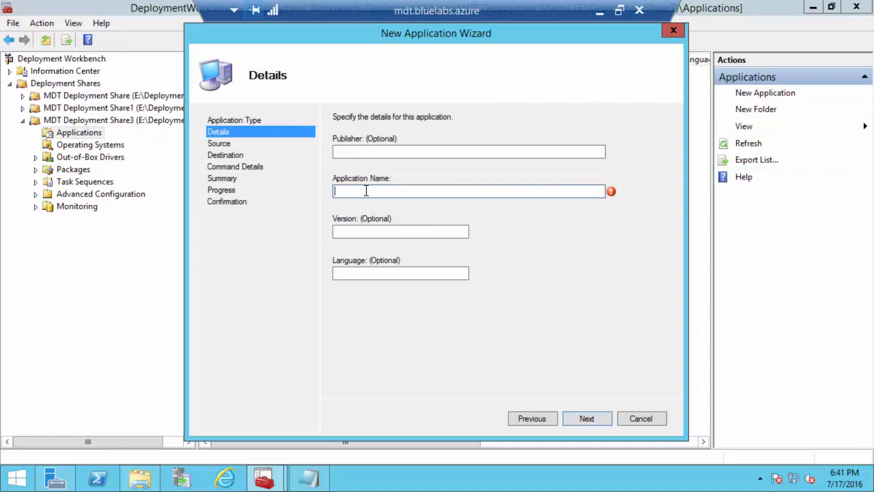
type("Vc")
key("BackSpace")
key("BackSpace")
key("ctrl+v")
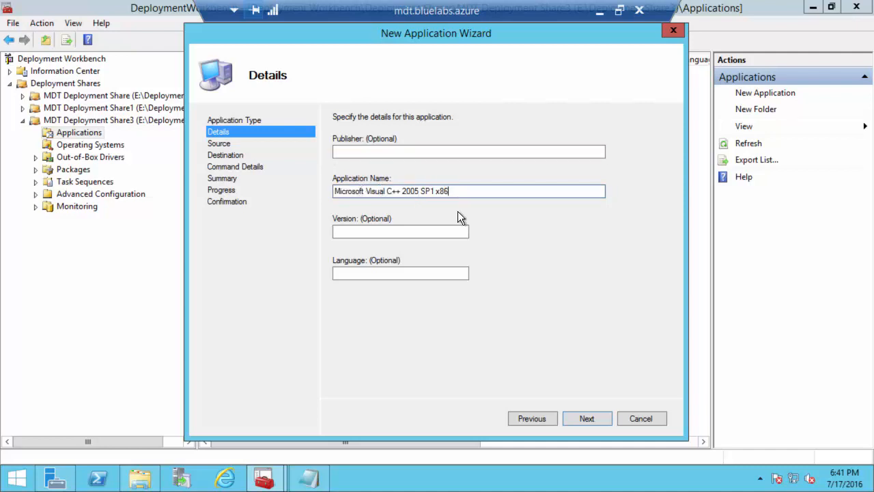
left_click(587, 419)
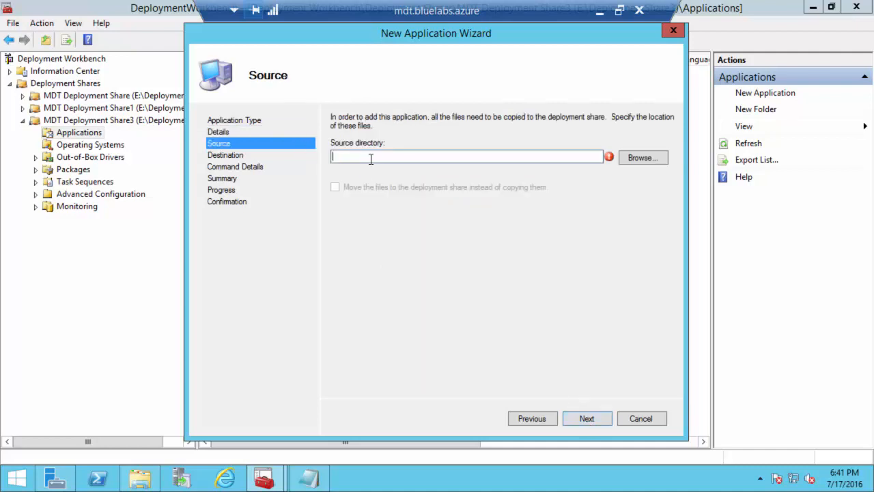
Set the application's source directory to the Visual C++ 2005 SP1 x86 folder in E:\downloads and continue to the destination
left_click(641, 157)
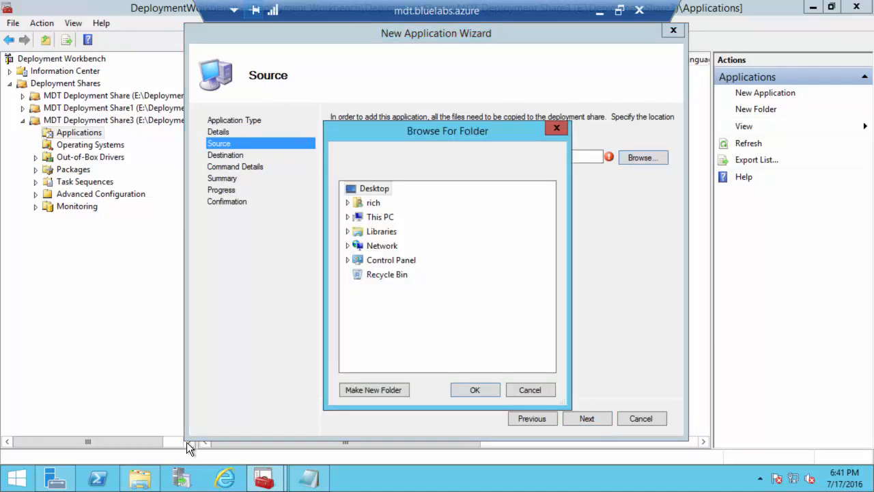
left_click(348, 216)
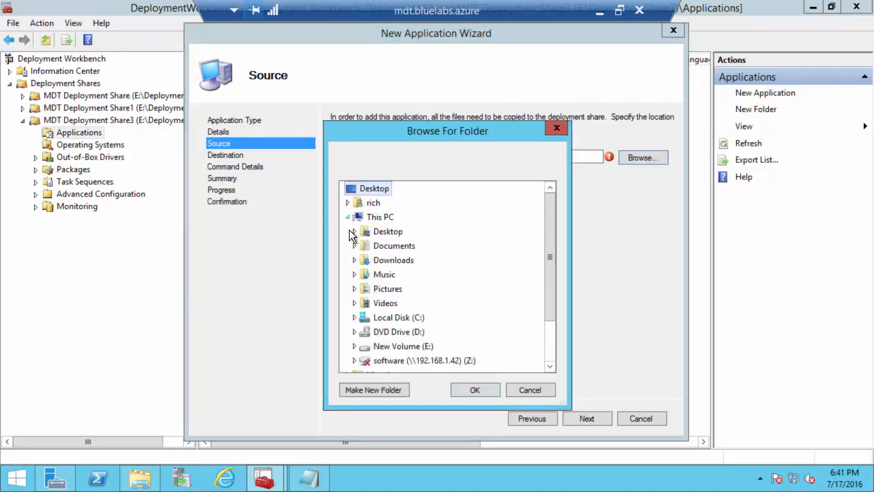
double_click(365, 345)
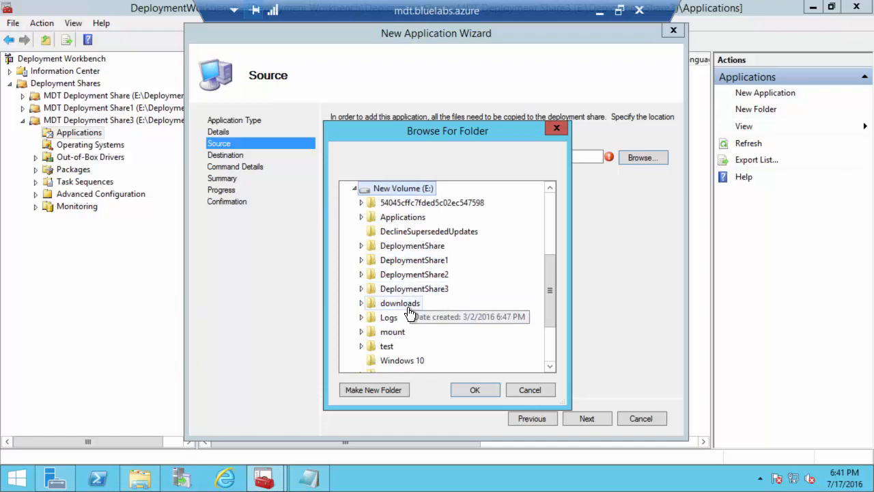
double_click(389, 304)
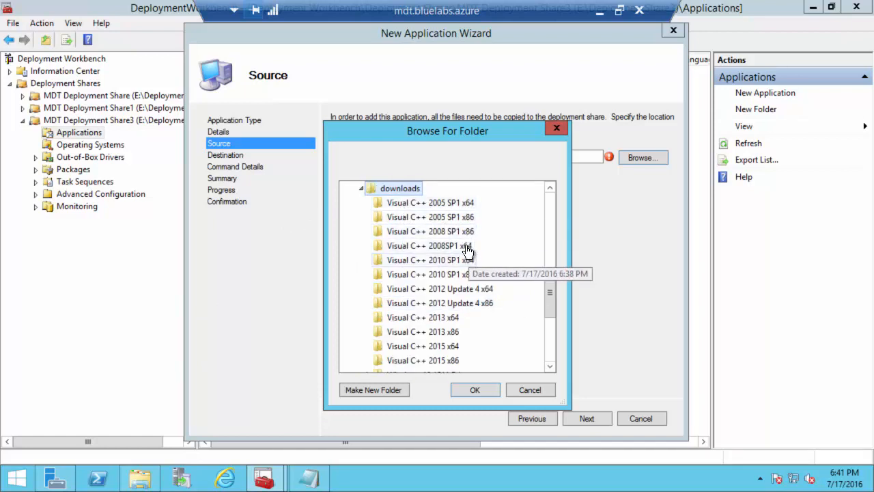
left_click(452, 217)
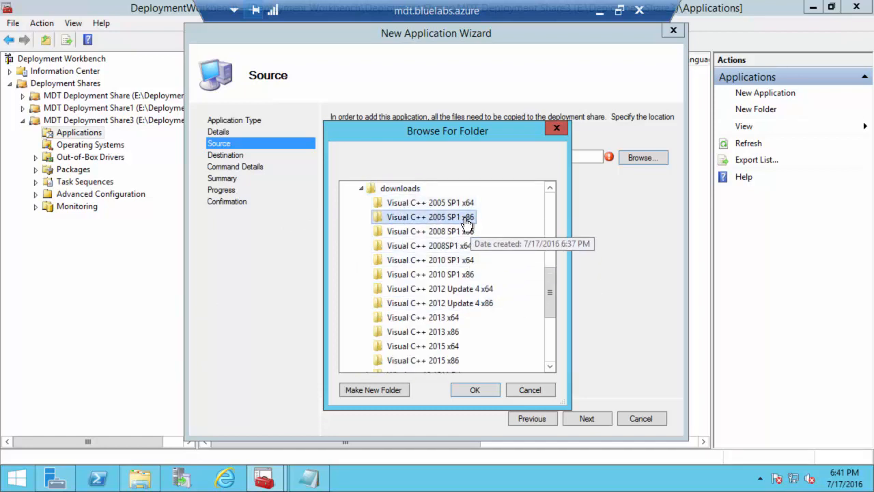
left_click(478, 389)
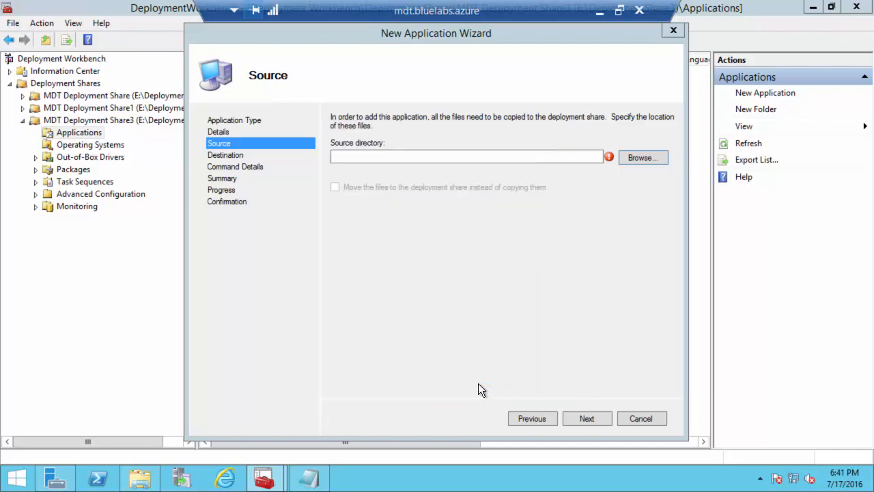
left_click(591, 422)
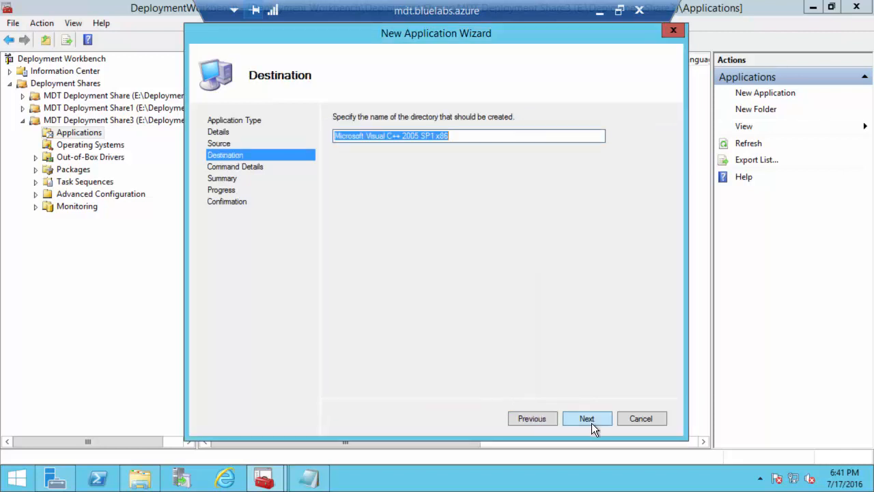
Accept the default destination directory and copy the installer's file name from the Visual C++ 2005 SP1 x86 folder in E:\downloads
left_click(592, 422)
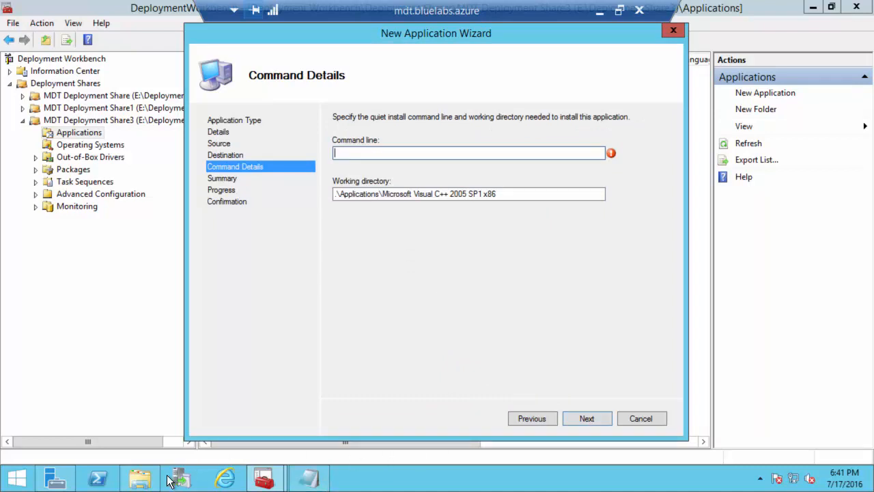
left_click(140, 478)
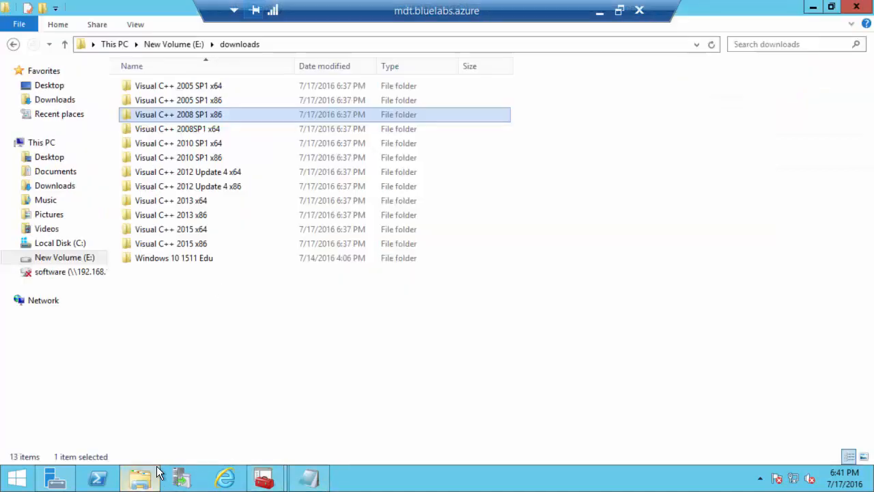
double_click(205, 99)
left_click(180, 87)
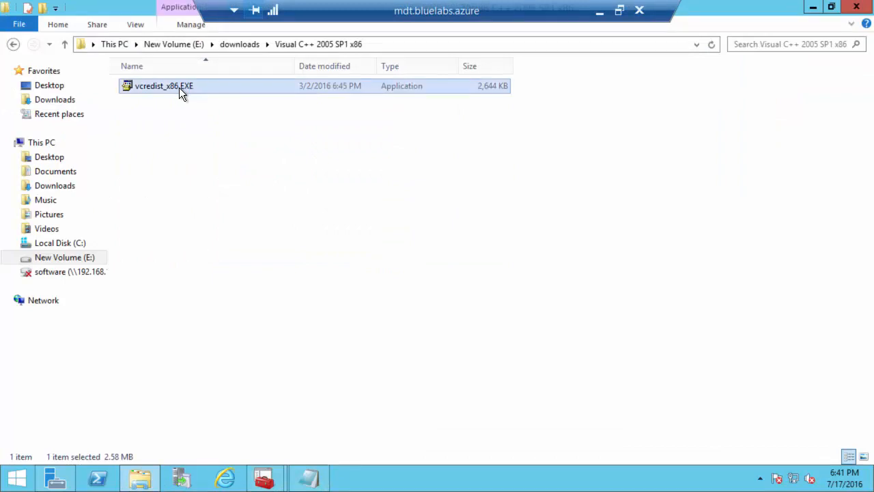
left_click(180, 87)
key("ctrl+c")
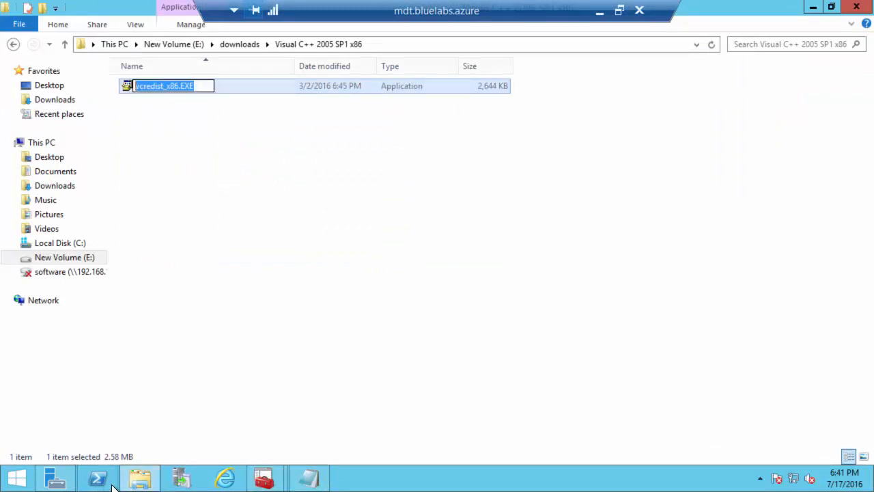
Set the application's quiet install command to vcredist_x86.EXE /q, complete the import and select the new application in the list
left_click(264, 478)
left_click(342, 393)
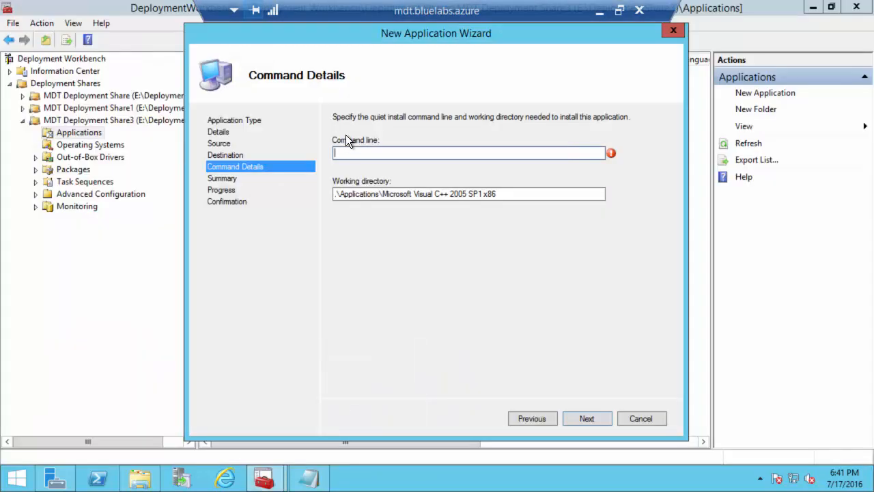
key("ctrl+v")
type("/q")
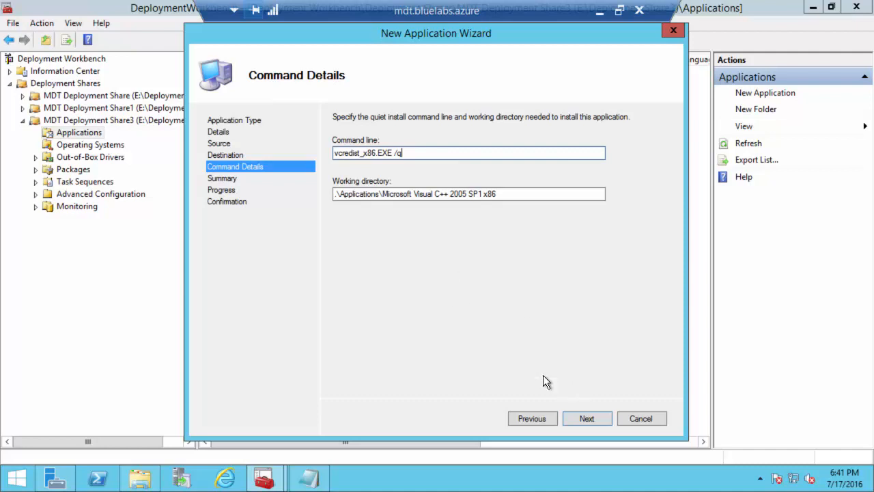
left_click(591, 418)
left_click(591, 418)
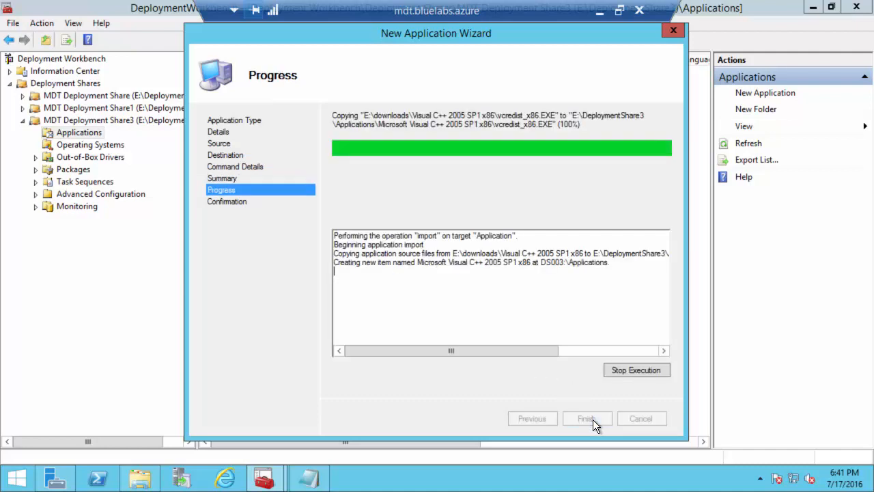
left_click(593, 420)
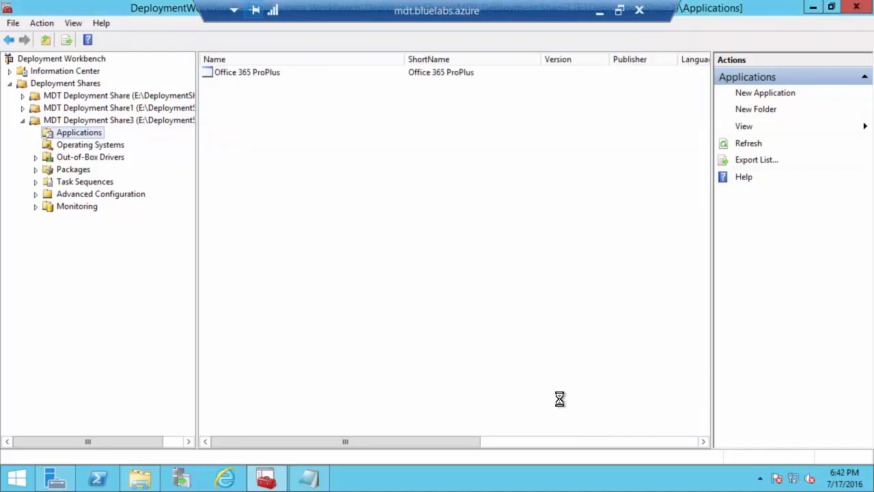
left_click(290, 74)
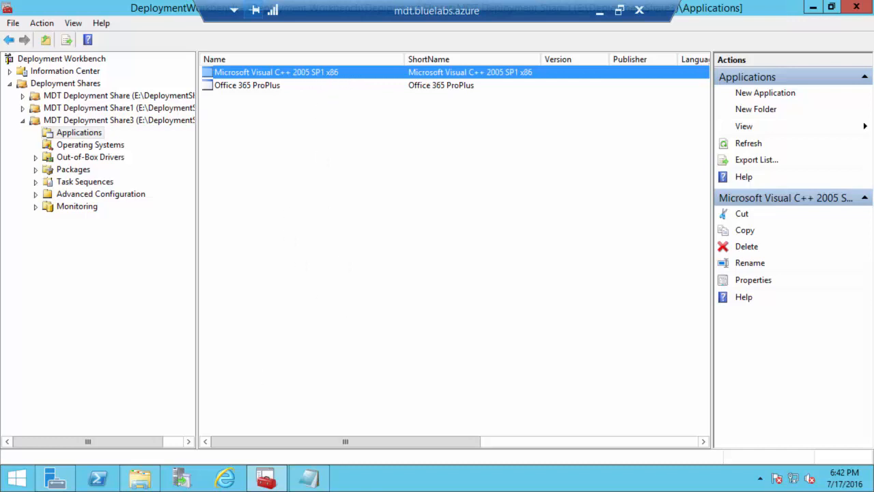
mouse_move(275, 463)
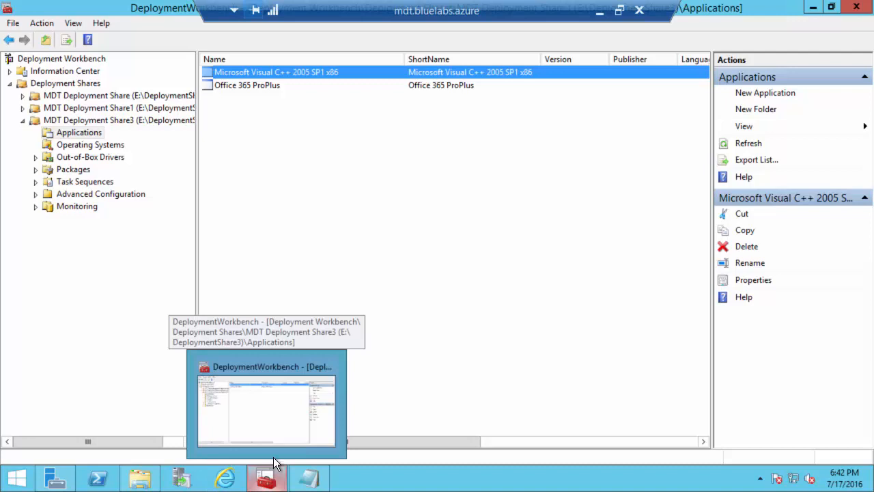
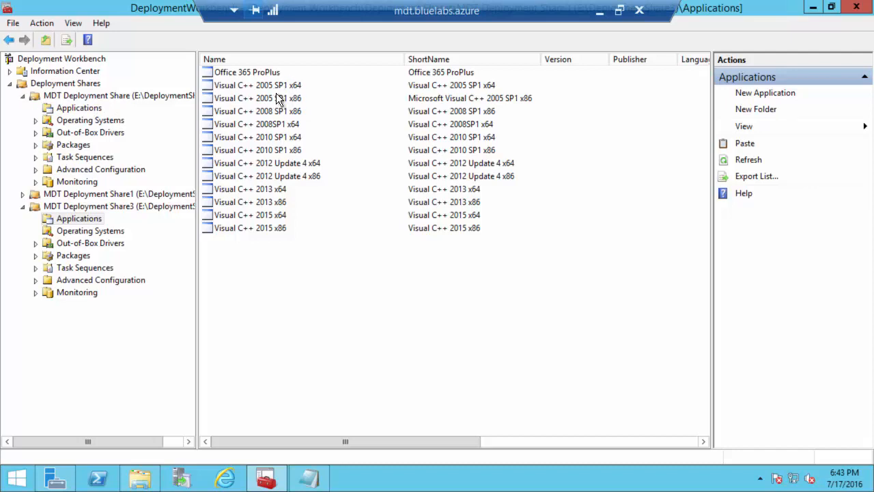
Collapse MDT Deployment Share and read the reference image task sequence section of the TechNet article in the local browser
left_click(23, 96)
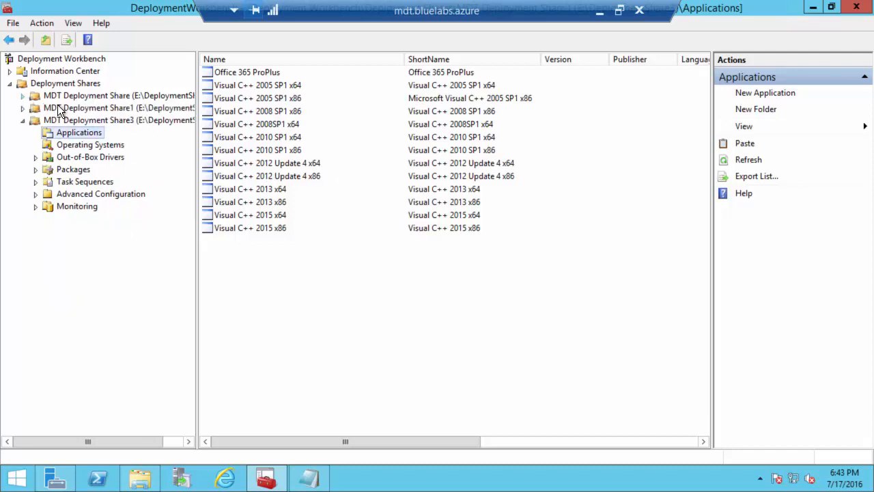
left_click(599, 10)
scroll(305, 264, "down", 15)
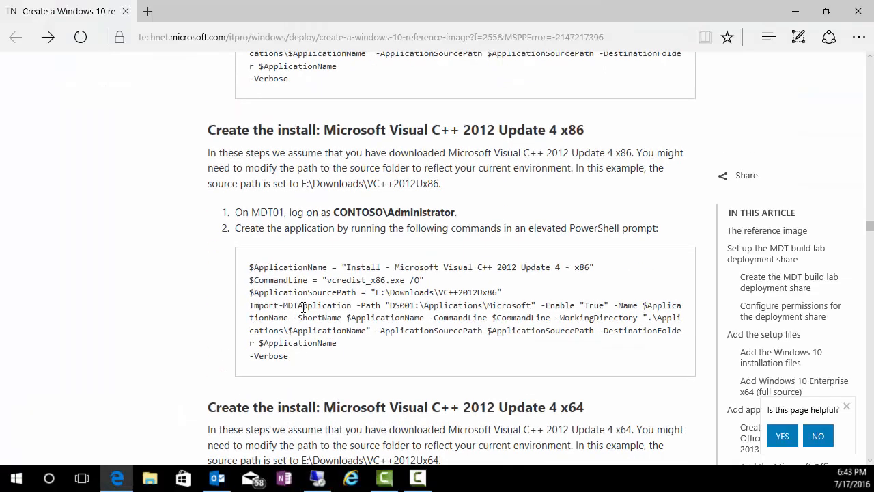
scroll(303, 306, "up", 5)
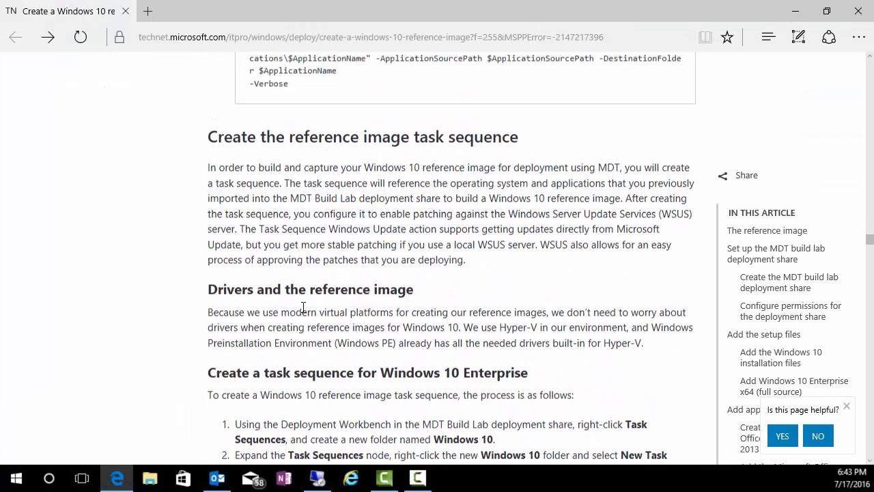
scroll(303, 306, "down", 3)
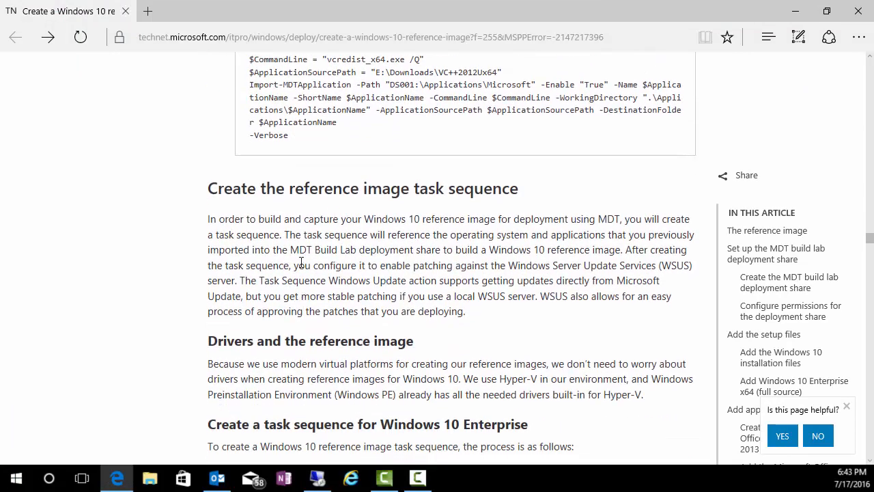
scroll(302, 263, "down", 3)
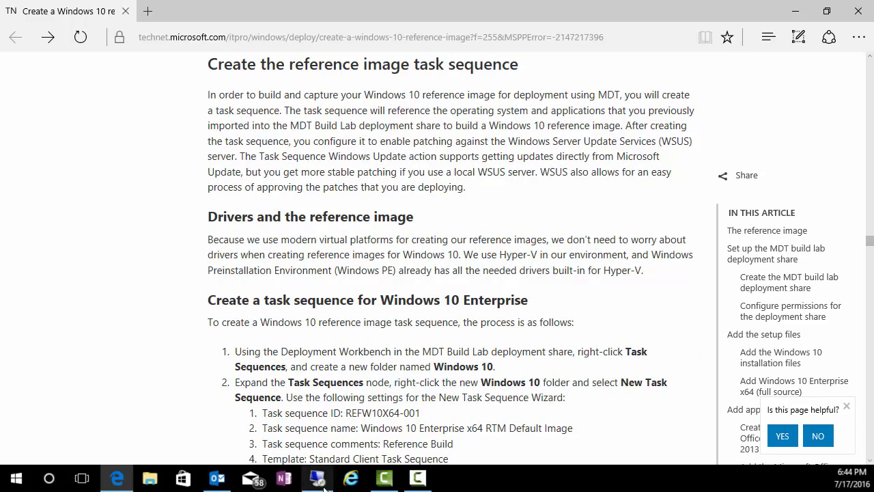
mouse_move(324, 489)
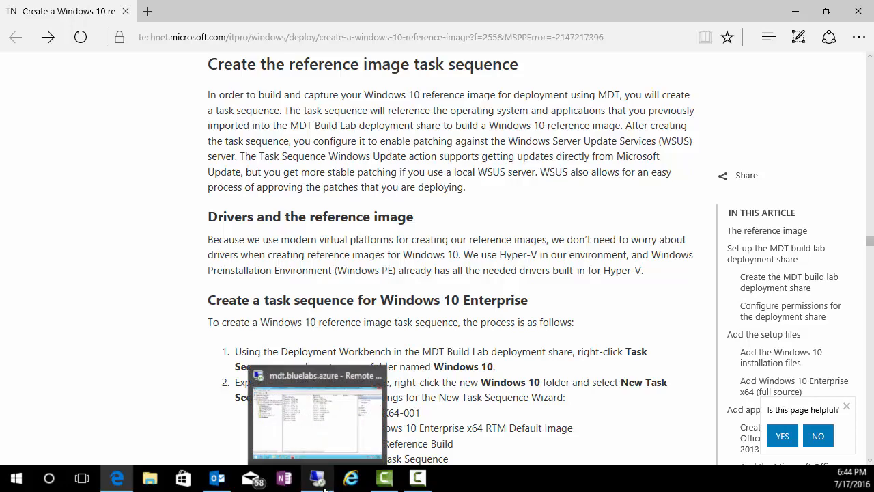
Return to Deployment Workbench on the remote server and start a new task sequence under MDT Deployment Share3
left_click(323, 486)
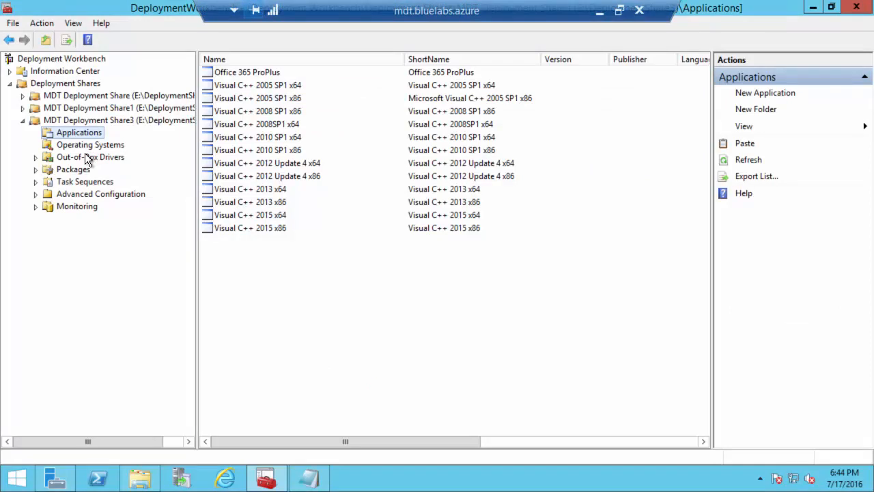
left_click(65, 184)
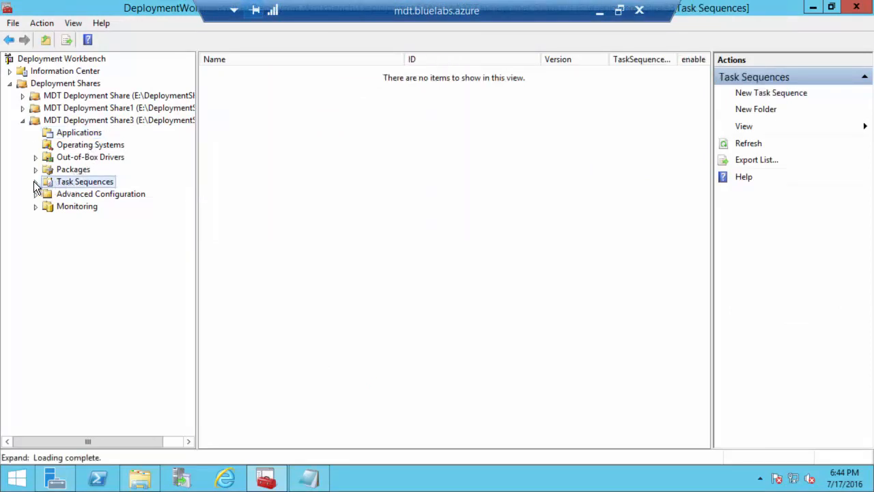
right_click(74, 182)
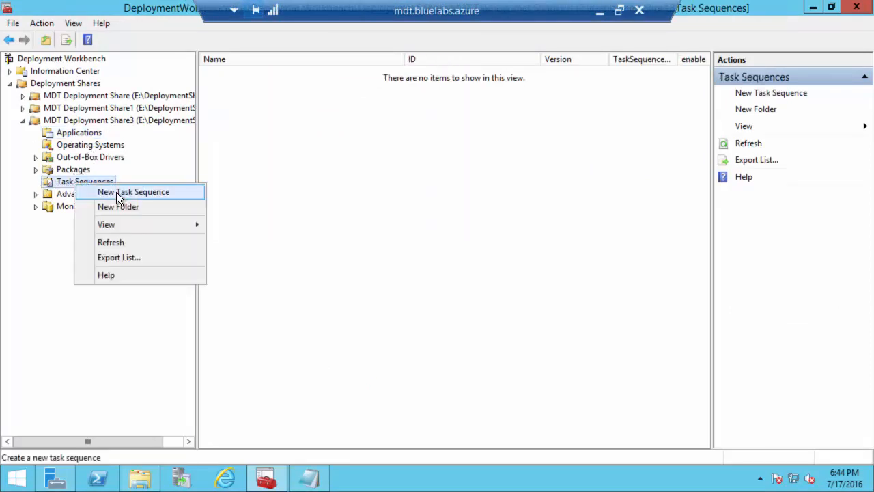
left_click(116, 192)
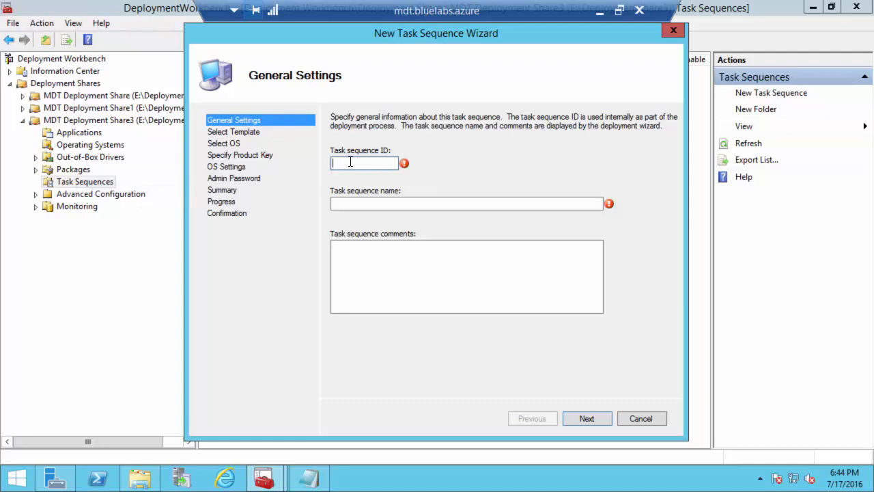
Give the task sequence the ID 1 and the name Windows 10 Education 1511 x64 Reference Image
type("1")
left_click(349, 203)
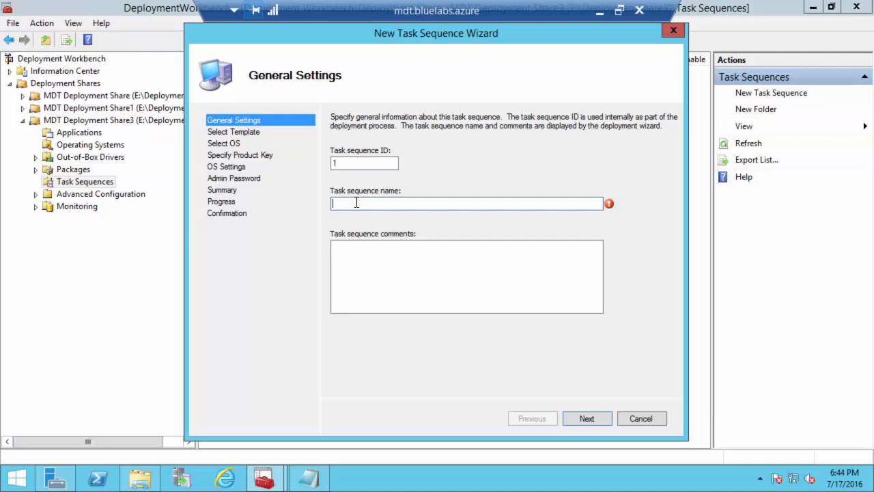
type("Windows 10 Ed")
key("BackSpace")
type("ducation 1511 ")
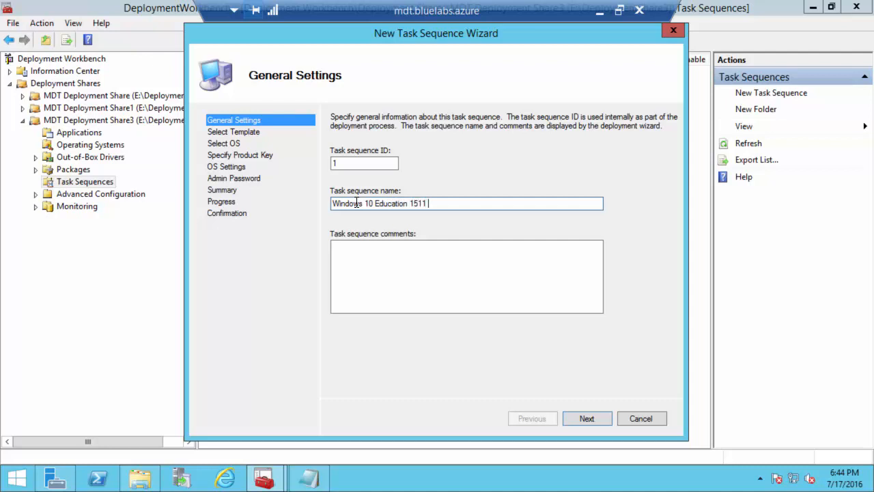
type("x64 Reference Image")
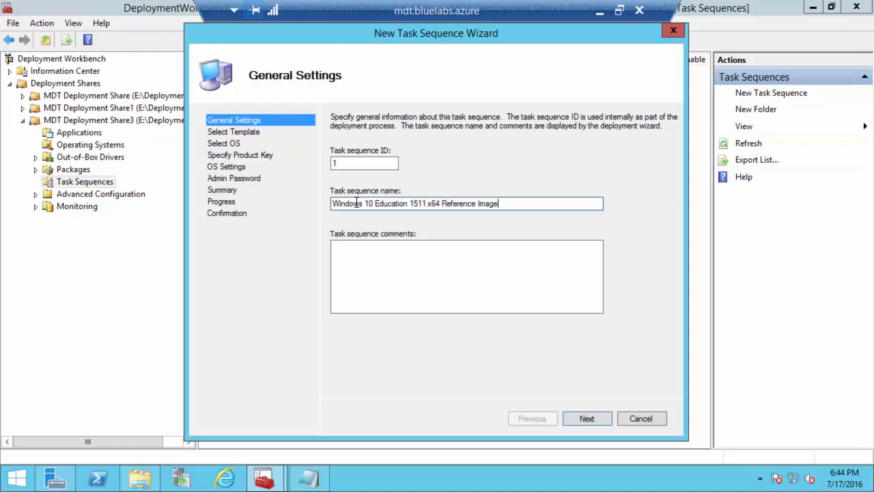
left_click(588, 413)
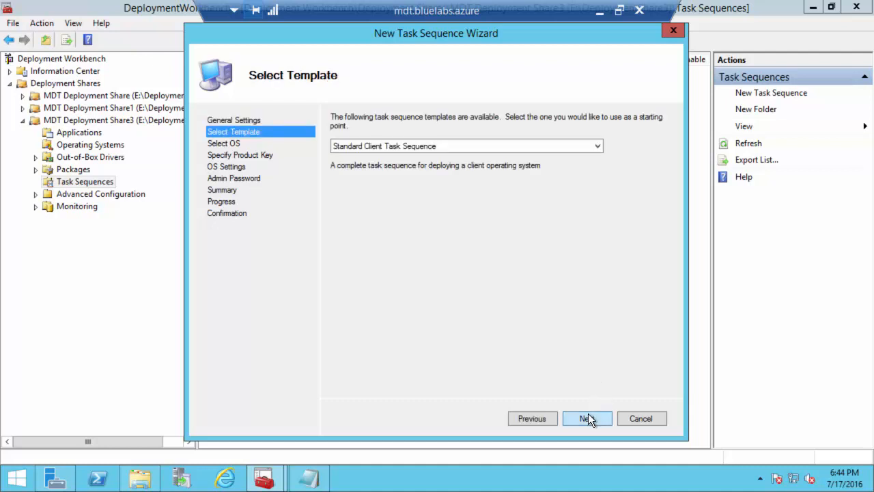
Review the available templates and base the task sequence on Standard Client Task Sequence
left_click(405, 148)
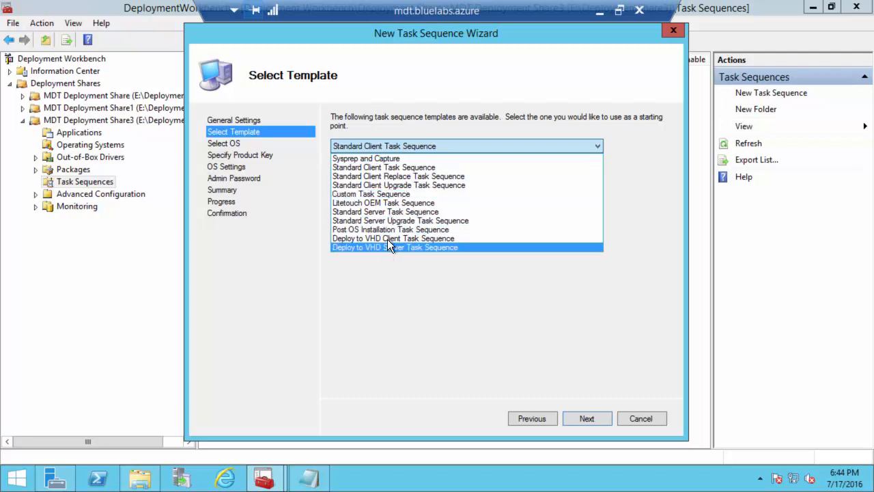
left_click(374, 168)
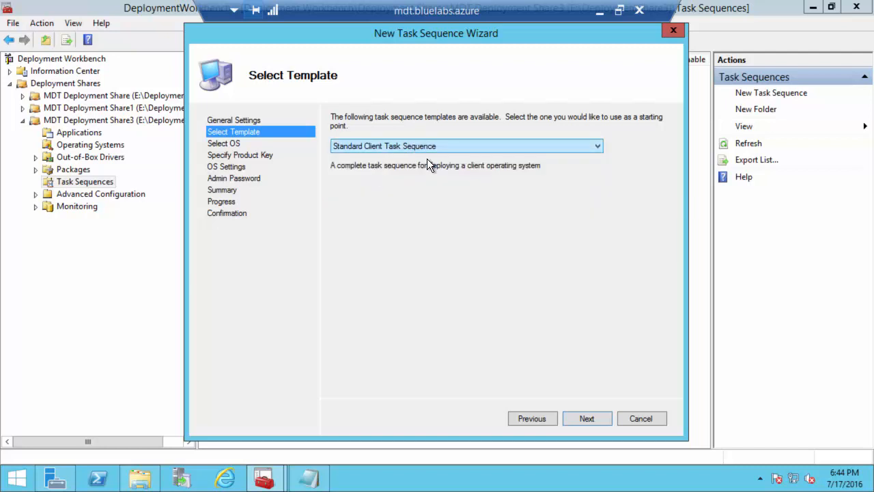
left_click(585, 419)
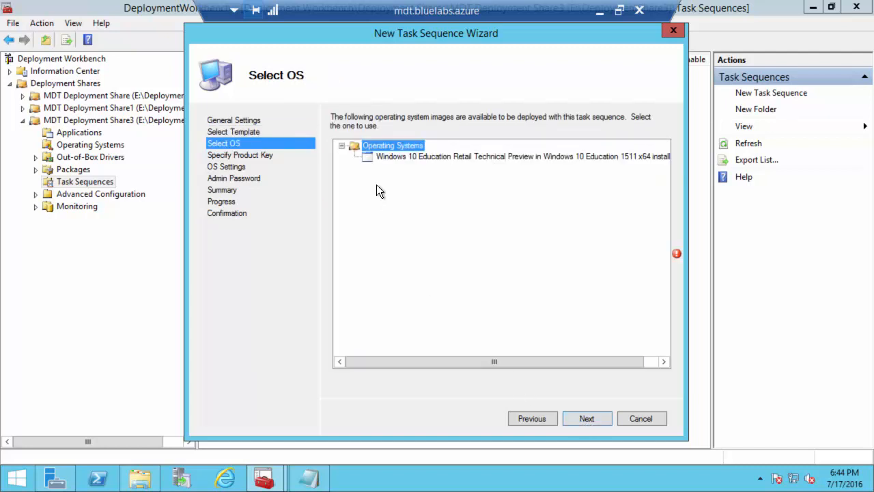
Select the Windows 10 Education 1511 x64 install.wim image as the operating system and continue without specifying a product key
left_click(411, 157)
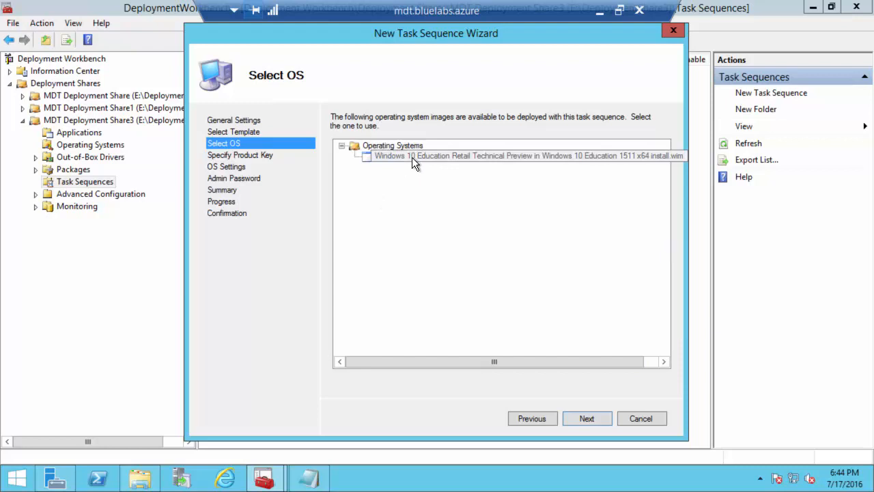
left_click(582, 417)
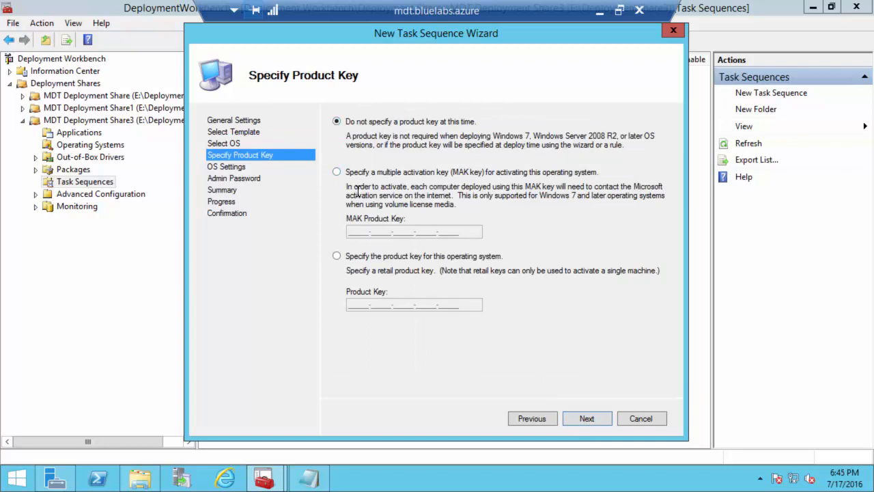
left_click(596, 421)
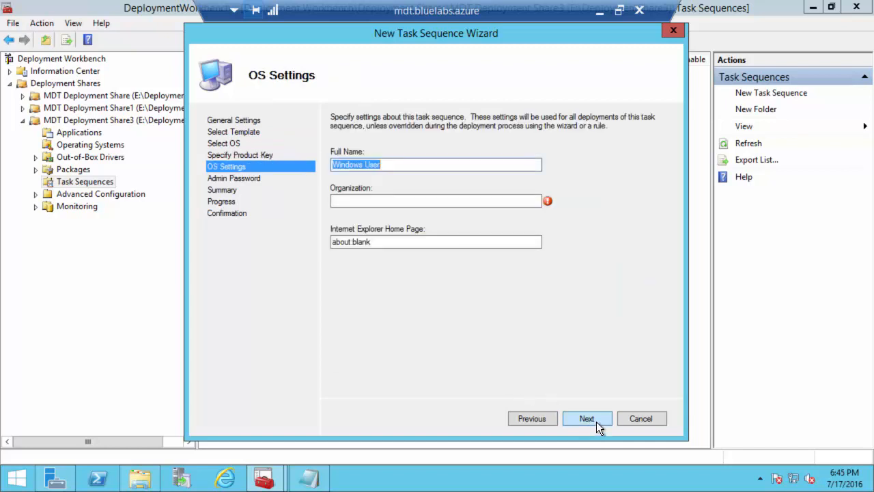
Enter Blue as the organization, keep the other OS settings at their defaults and continue to the administrator password
left_click(376, 200)
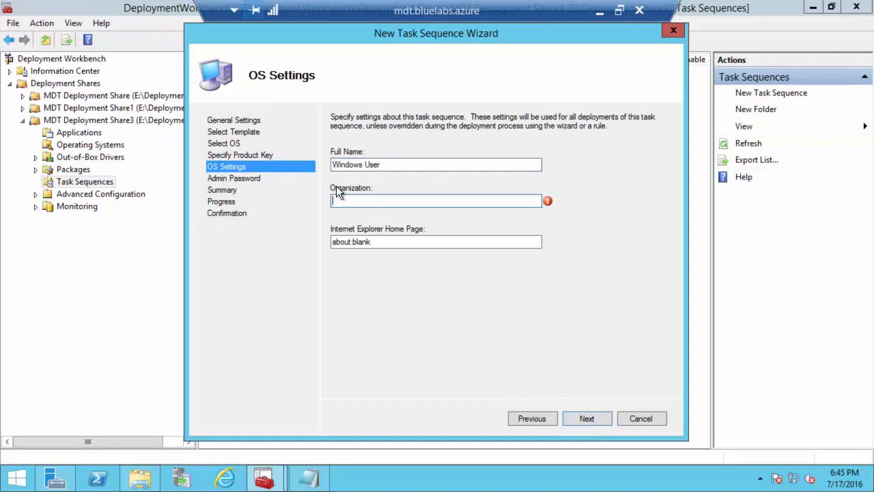
type("B")
key("BackSpace")
type("Blue")
left_click(591, 415)
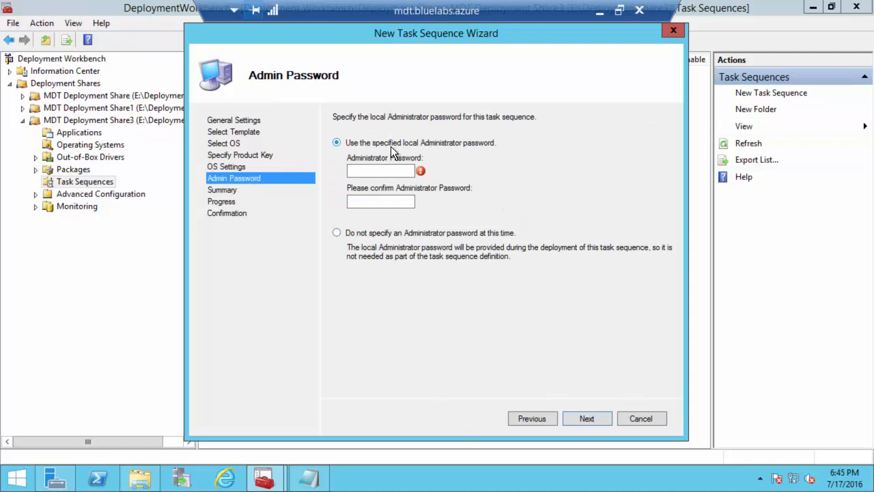
Choose to use a specified local Administrator password for the task sequence, and enter and confirm that password
left_click(362, 235)
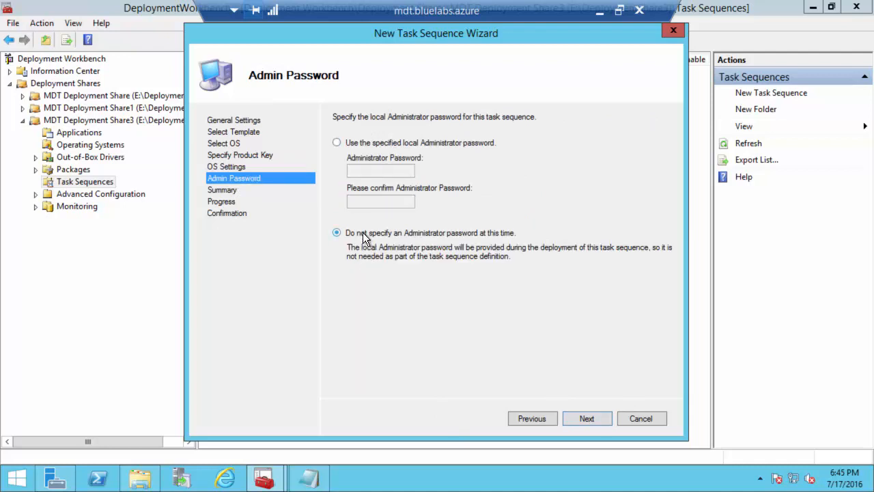
left_click(384, 142)
left_click(371, 173)
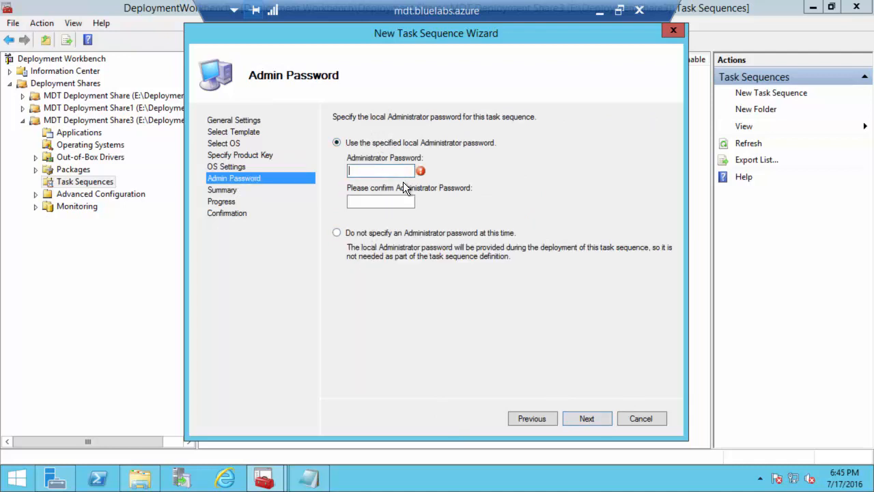
type("password")
key("Tab")
type("password")
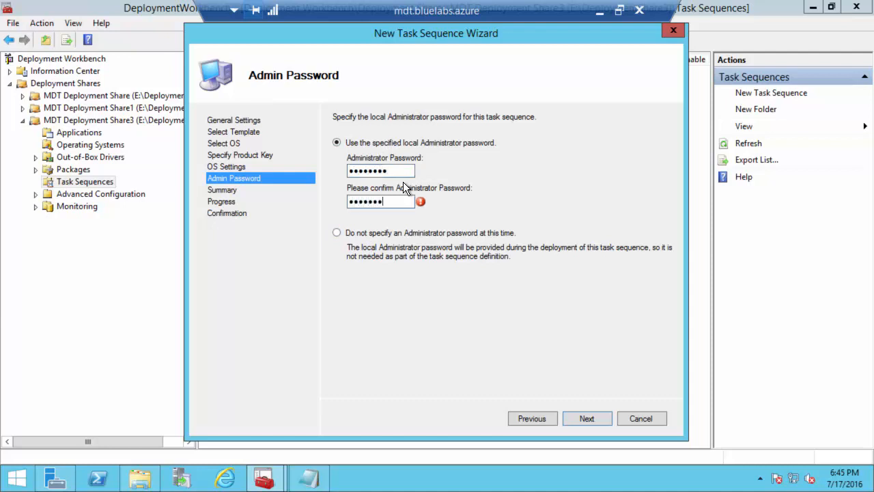
Review the task sequence summary, create the task sequence and finish the wizard
left_click(591, 422)
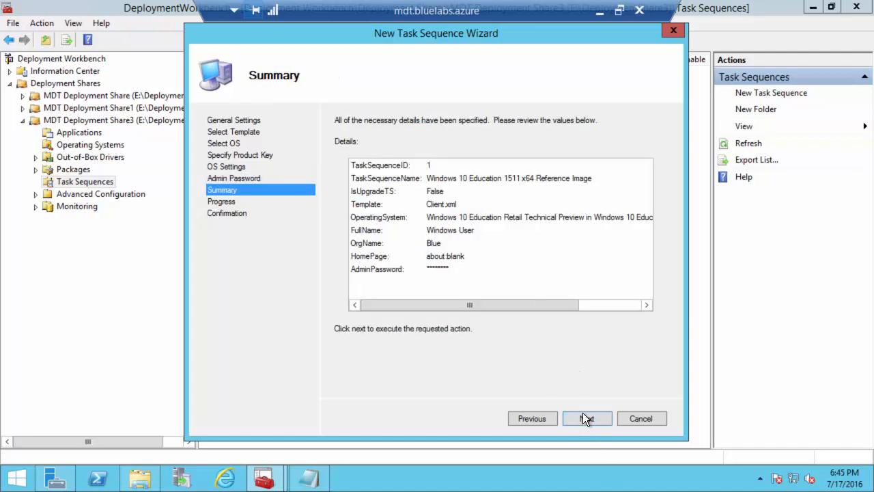
left_click(584, 418)
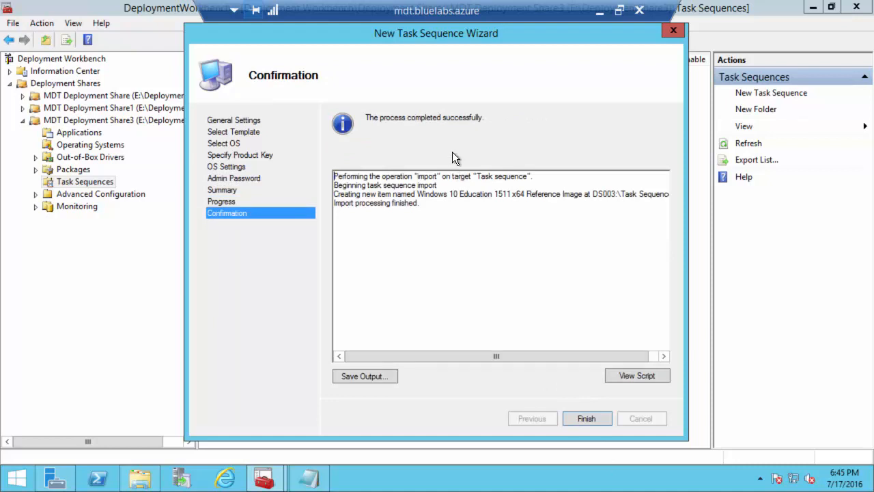
left_click(586, 418)
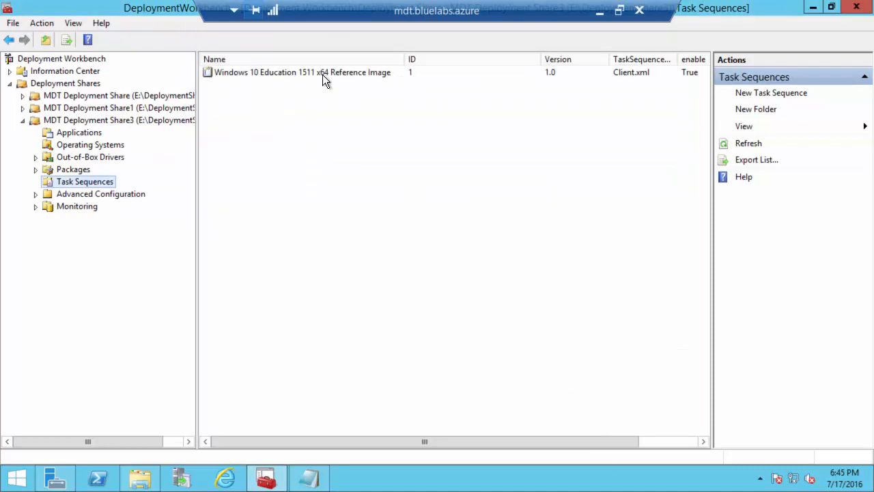
Open the new task sequence's step list for editing and expand the Initialization, Validation, State Capture and Preinstall groups
right_click(244, 71)
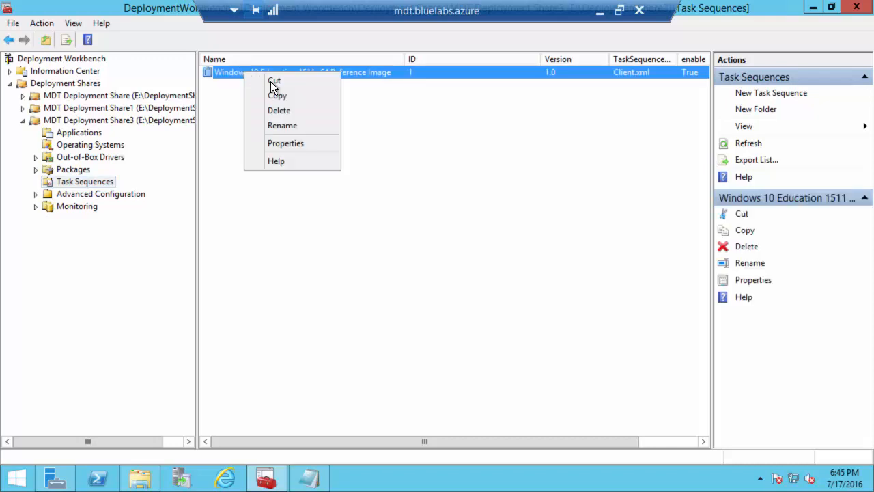
left_click(282, 145)
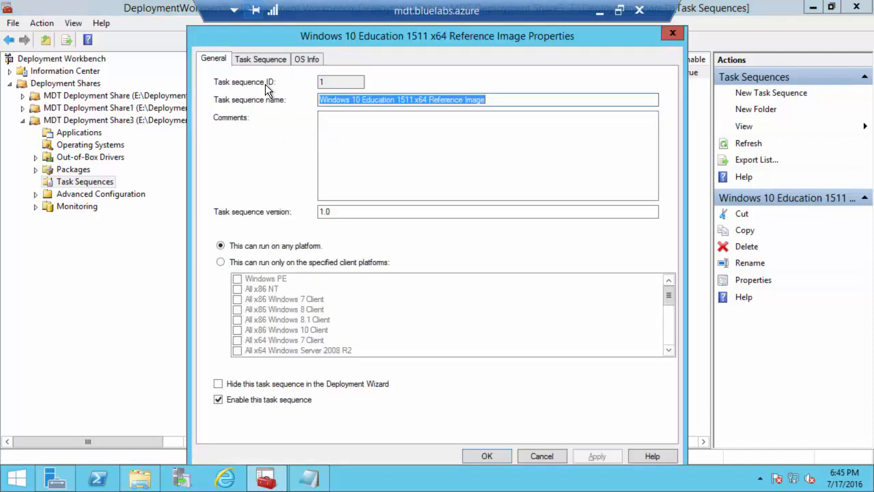
left_click(259, 60)
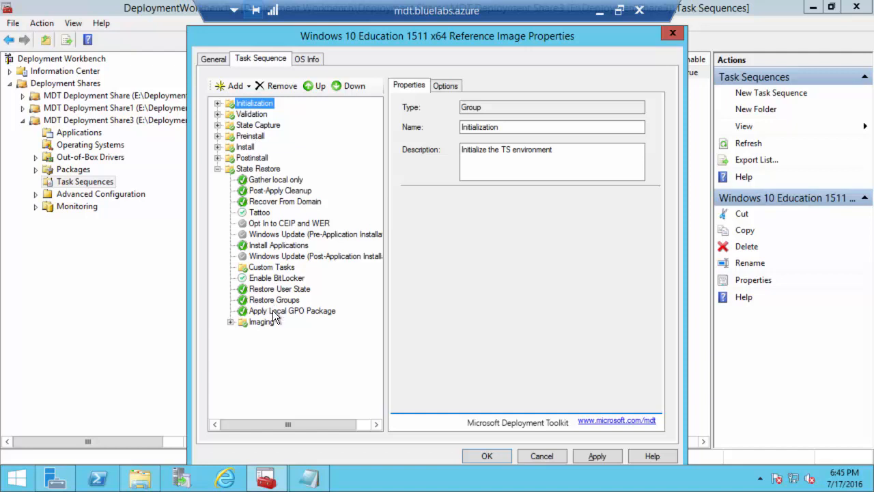
left_click(217, 103)
left_click(216, 125)
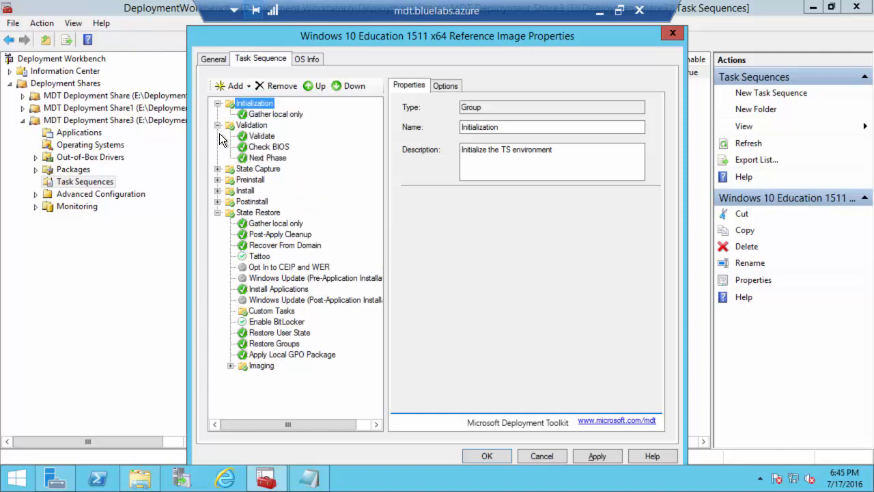
left_click(217, 170)
left_click(217, 257)
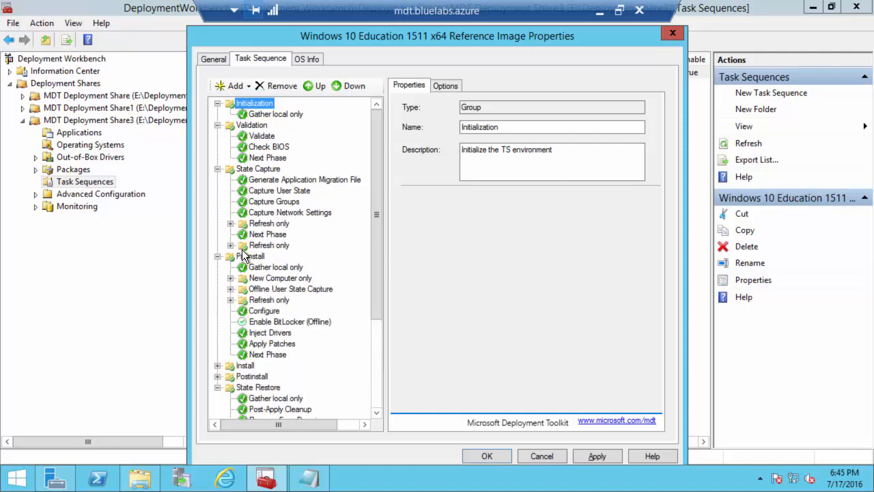
Expand the subgroups inside State Capture and Preinstall, including Refresh only, New Computer only and Offline User State Capture
left_click(237, 88)
scroll(221, 245, "down", 2)
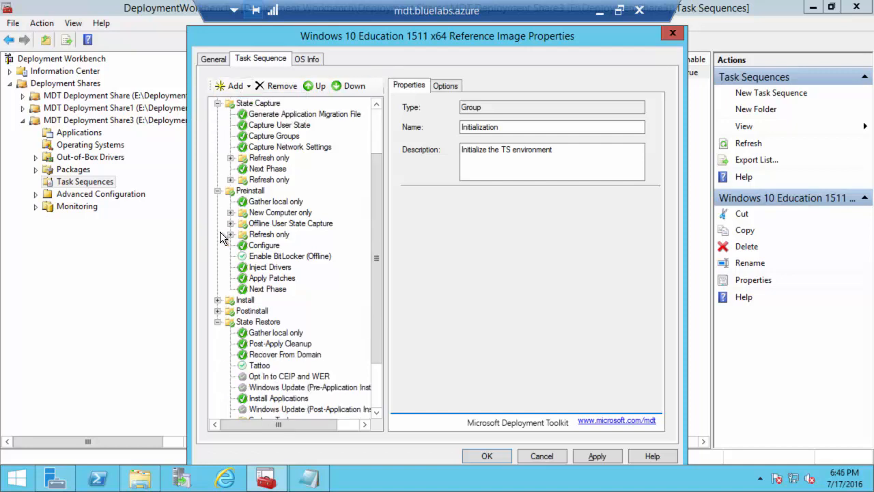
left_click(229, 159)
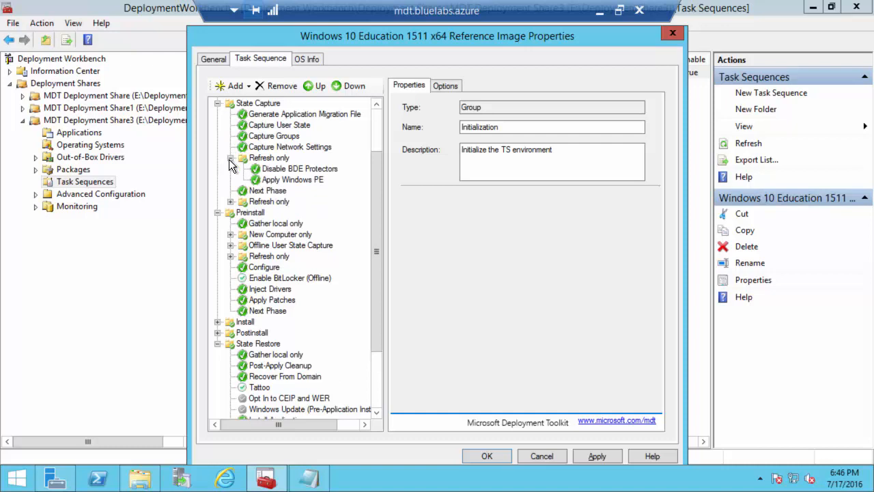
left_click(231, 201)
scroll(233, 201, "down", 2)
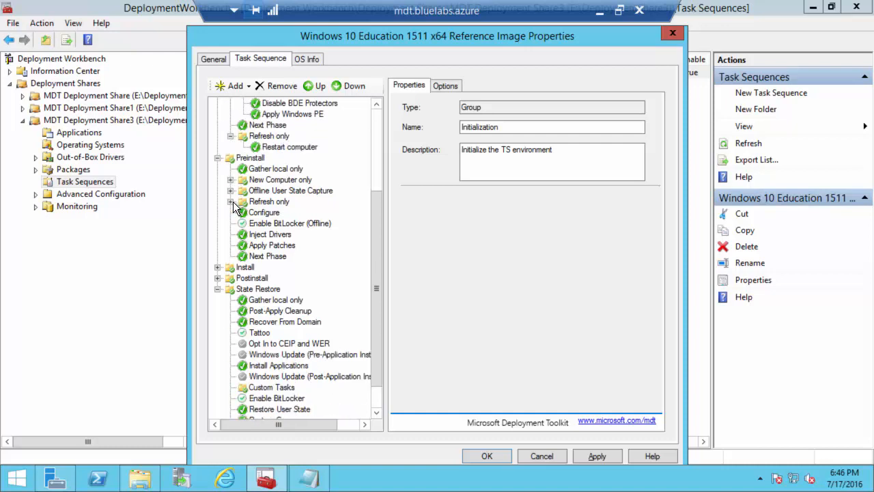
left_click(229, 179)
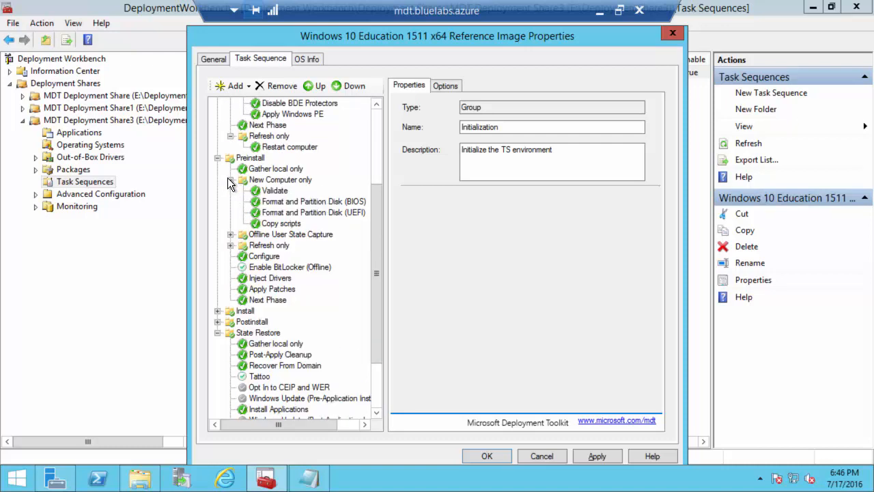
left_click(230, 234)
left_click(230, 267)
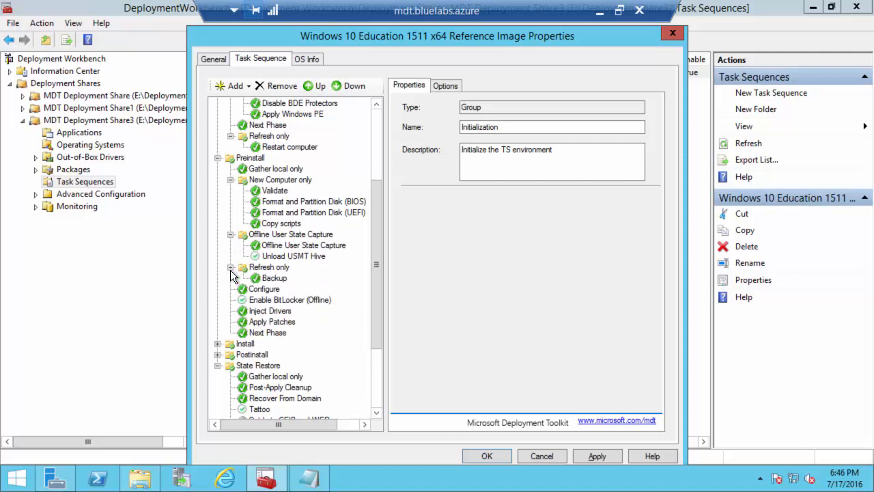
Expand the Install and Postinstall groups and the Imaging group with its Prepare Only, Sysprep Only and Capture Image subgroups
scroll(230, 269, "down", 3)
left_click(219, 234)
scroll(219, 254, "down", 1)
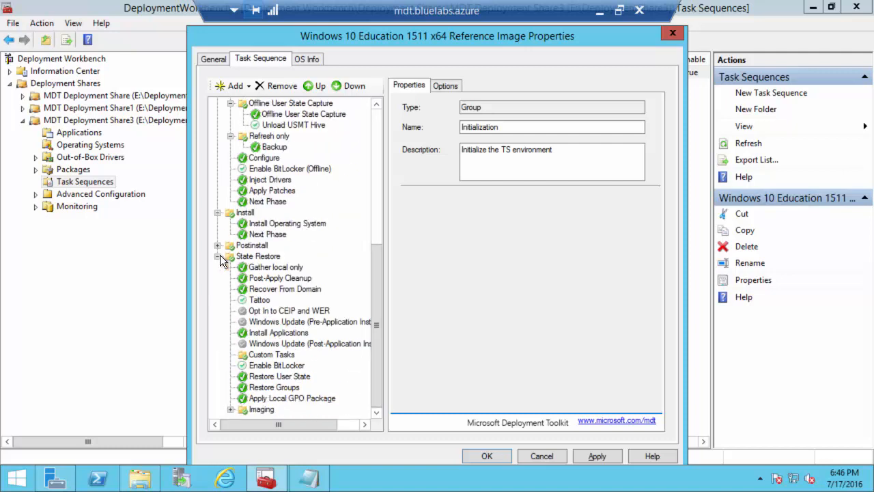
left_click(217, 245)
scroll(233, 265, "down", 2)
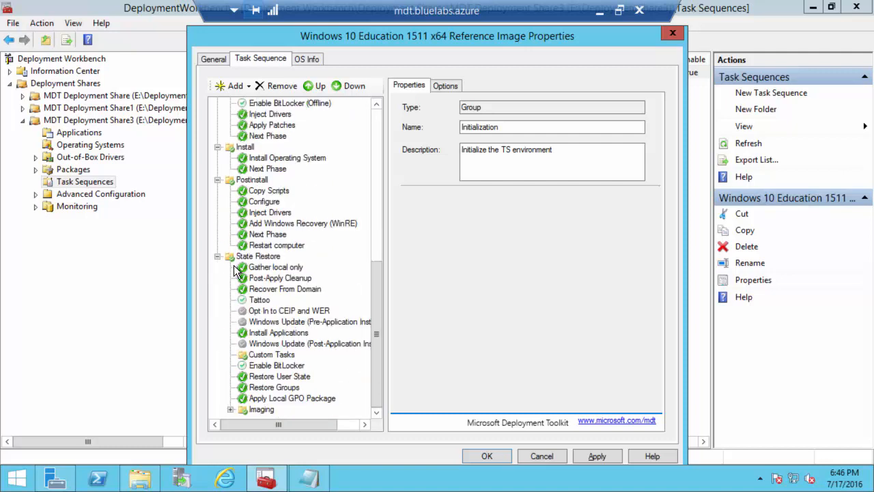
left_click(230, 409)
left_click(244, 387)
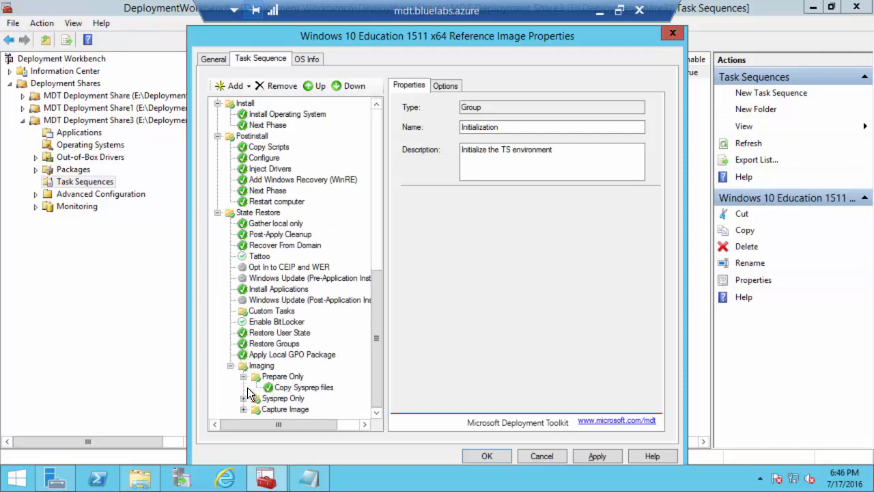
left_click(244, 398)
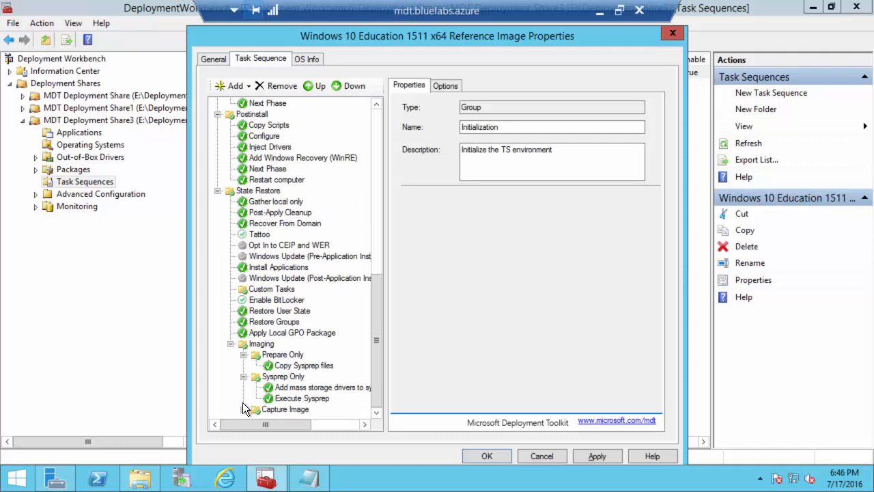
left_click(244, 409)
Examine the order of the task sequence steps from Initialization through State Capture, Preinstall, Install and Postinstall
scroll(259, 355, "up", 14)
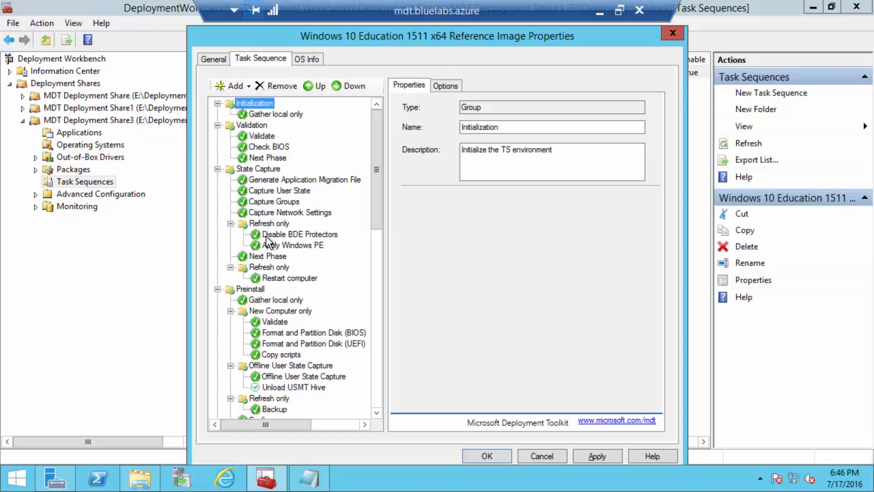
scroll(268, 224, "down", 1)
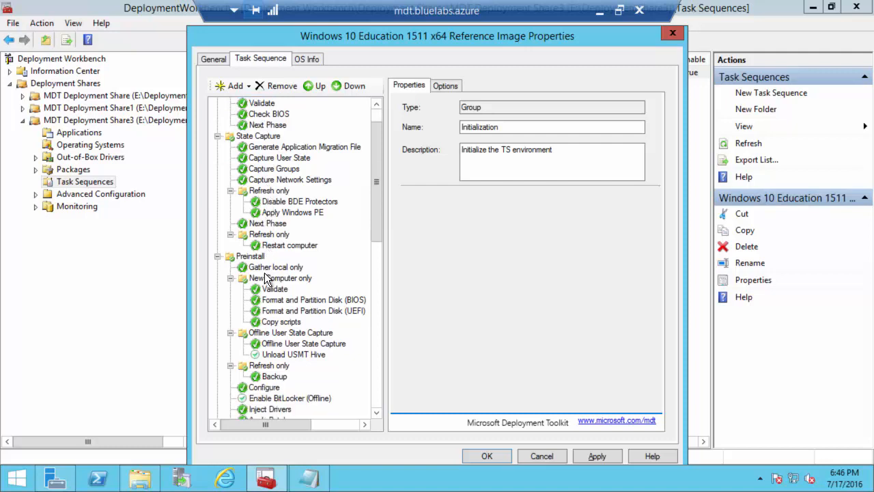
scroll(268, 301, "down", 2)
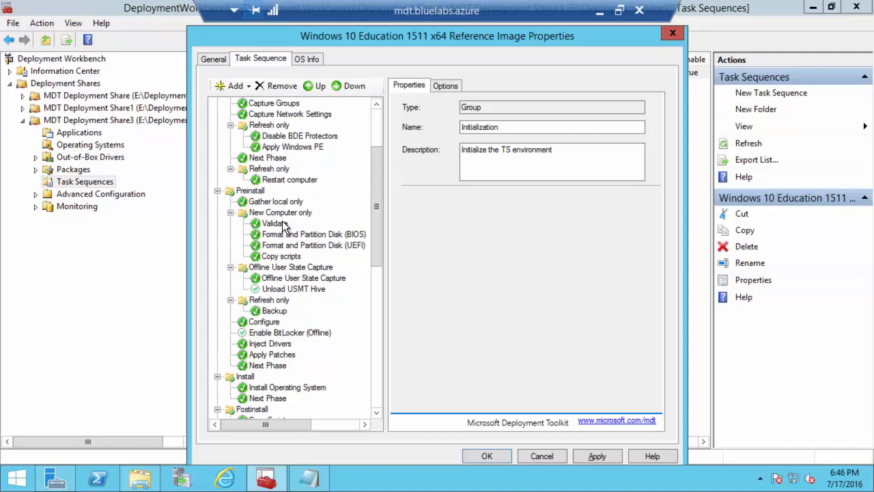
scroll(282, 225, "down", 3)
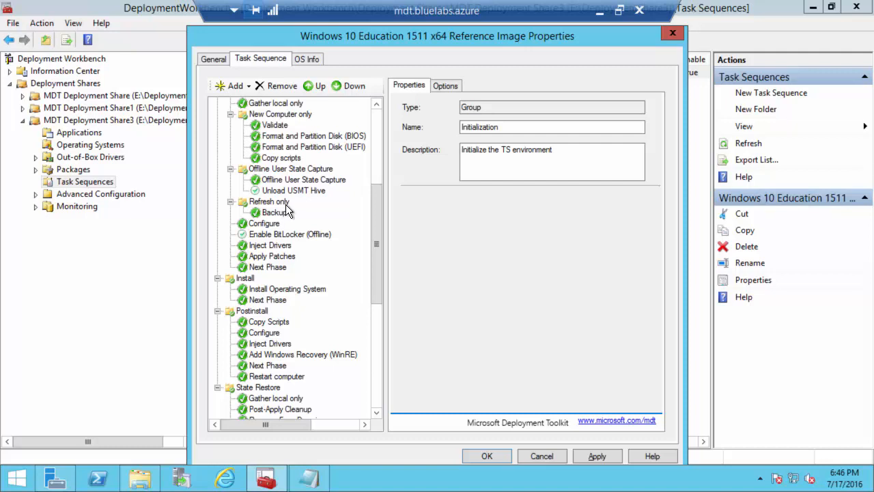
scroll(285, 204, "up", 7)
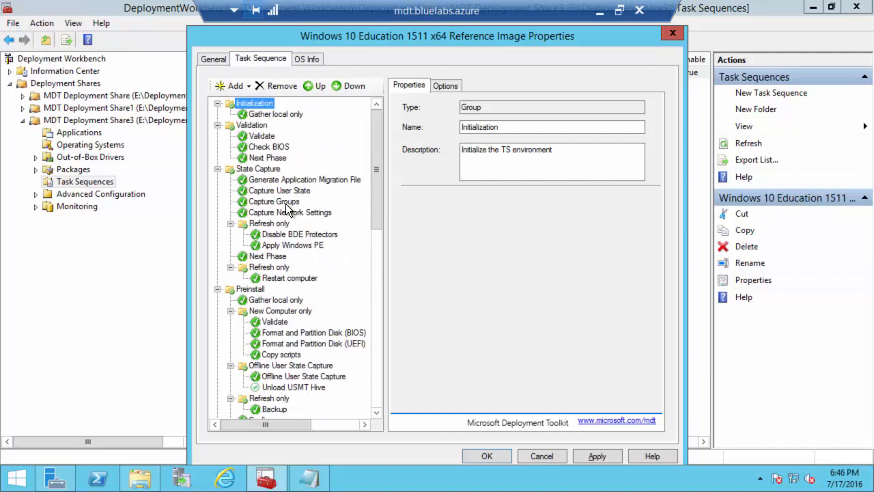
scroll(285, 204, "down", 4)
scroll(286, 204, "down", 2)
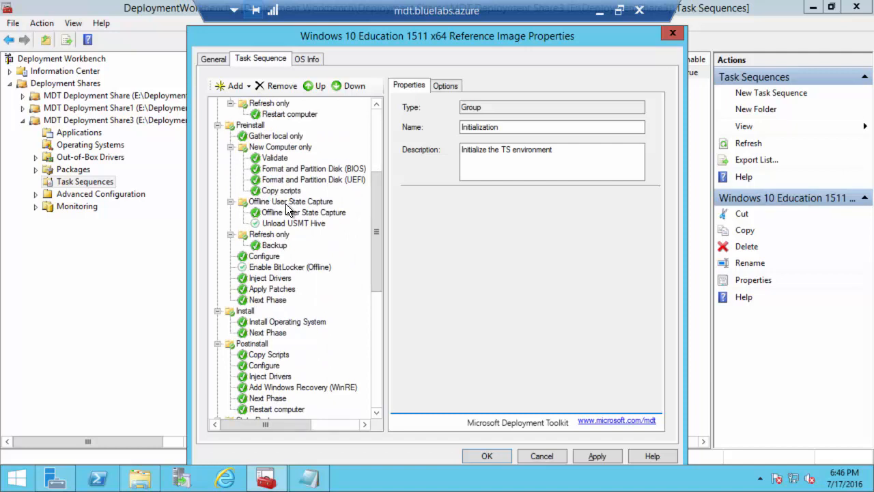
scroll(286, 204, "up", 5)
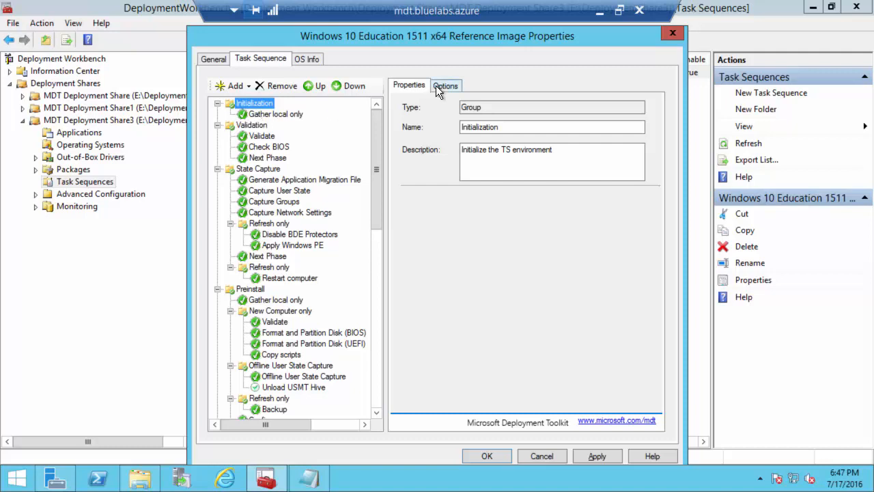
scroll(266, 188, "down", 2)
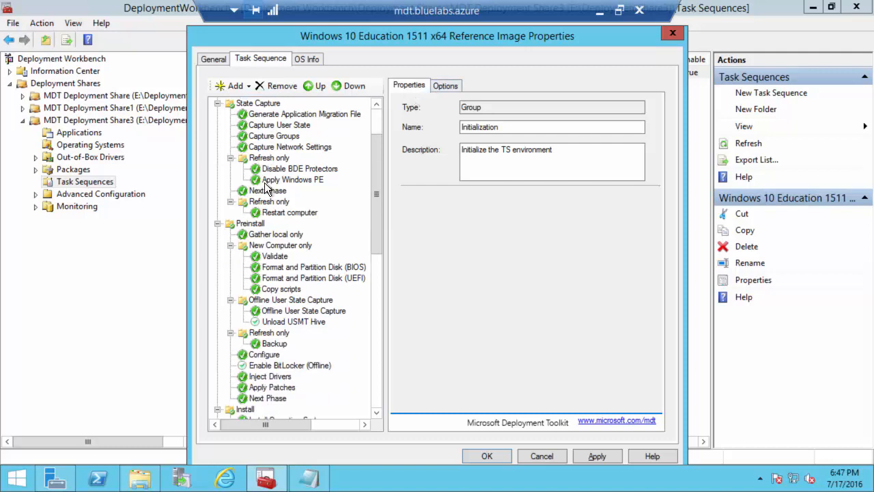
Examine the properties of the State Capture group and the condition that controls when it runs
left_click(256, 104)
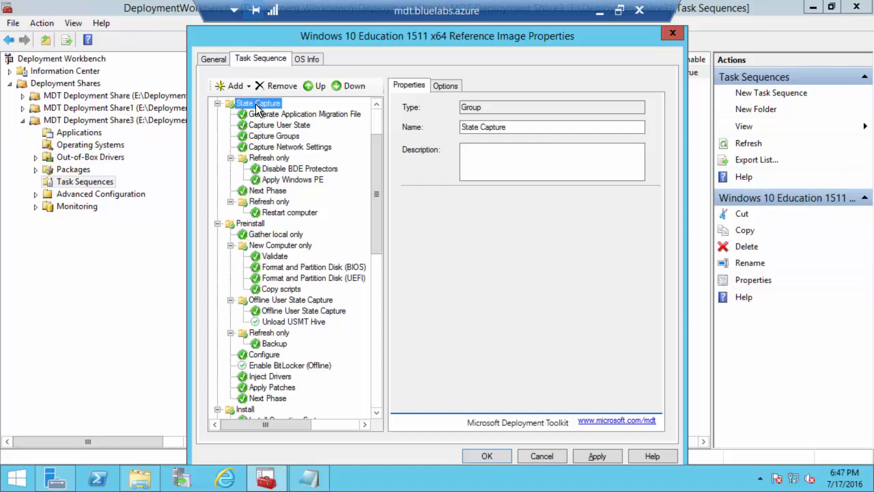
scroll(260, 198, "up", 2)
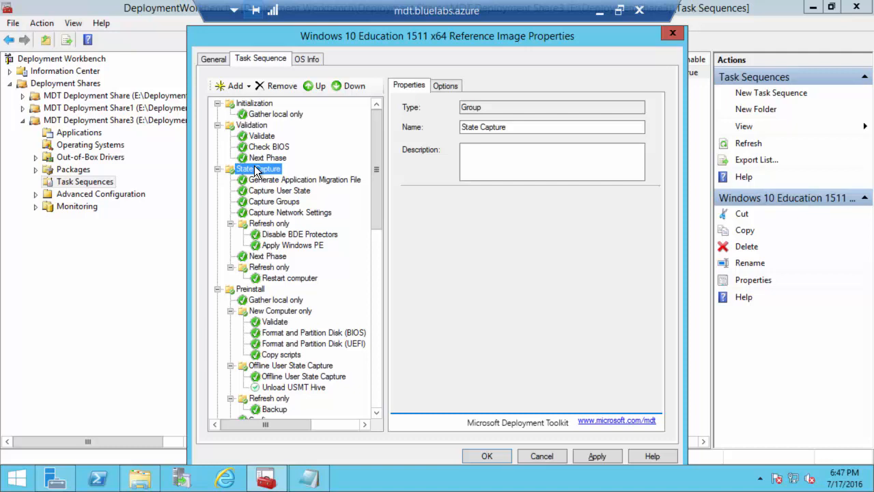
left_click(451, 87)
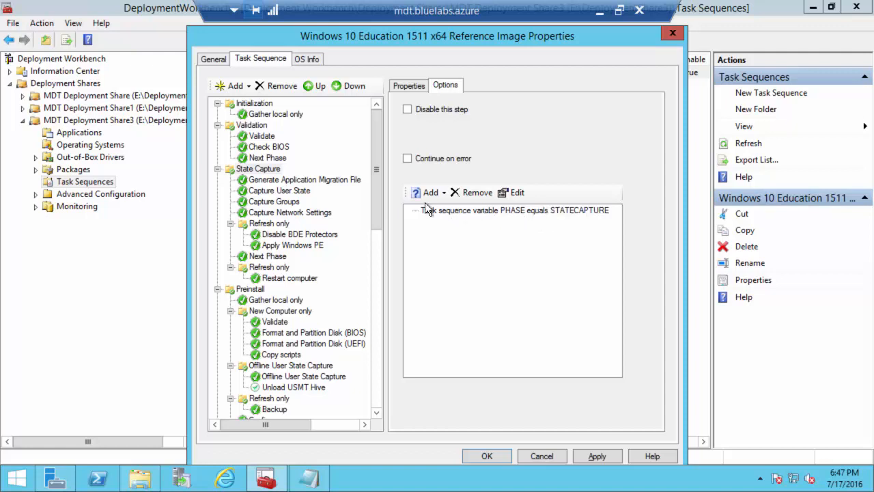
left_click(246, 169)
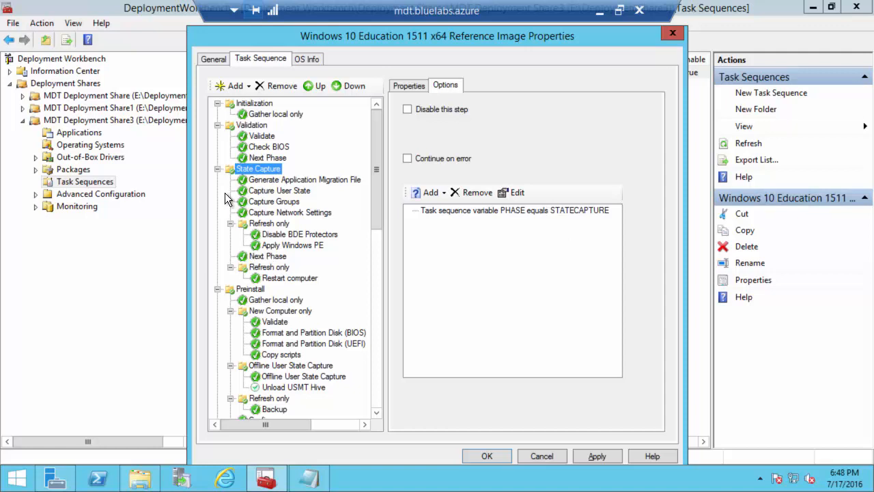
Collapse the State Capture group and examine the full condition on Preinstall's New Computer only group
left_click(217, 168)
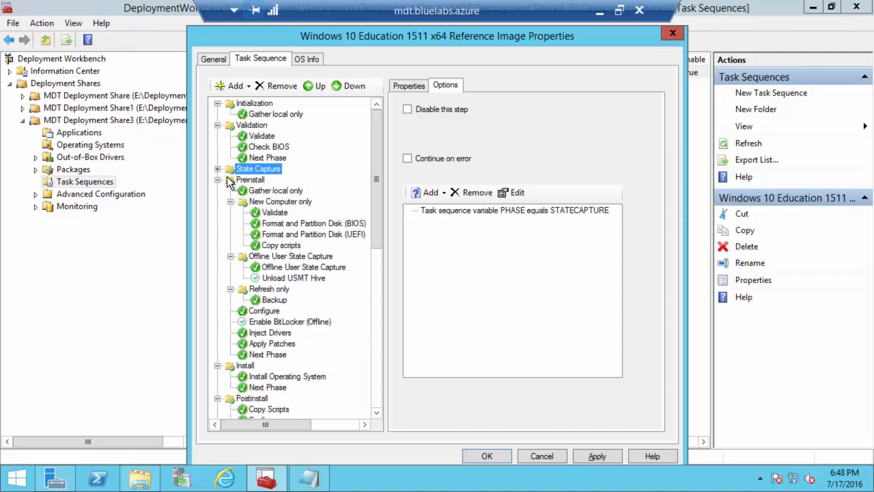
left_click(272, 202)
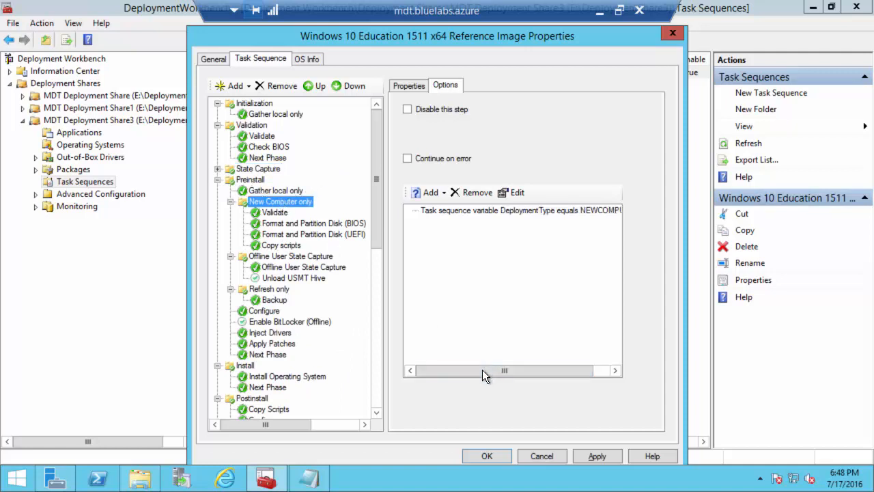
left_click_drag(482, 369, 536, 369)
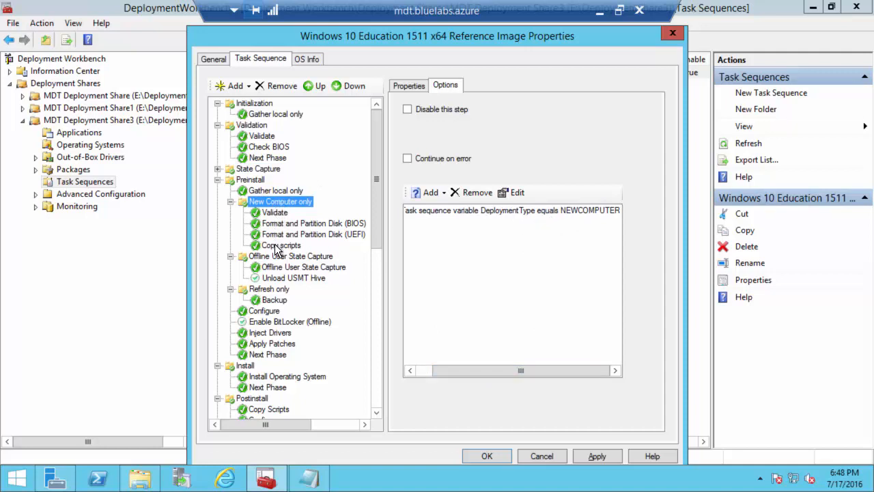
Examine the properties of the Validate, Format and Partition Disk (BIOS and UEFI) and Copy scripts steps under New Computer only
left_click(275, 213)
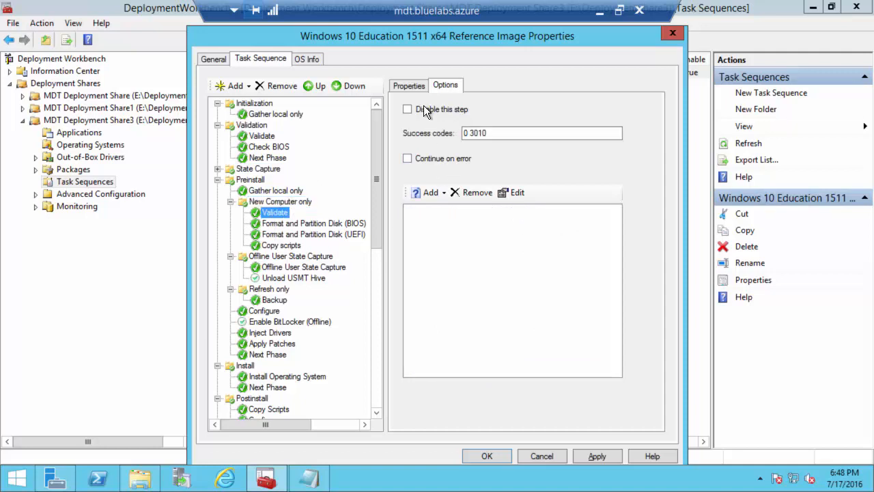
left_click(412, 86)
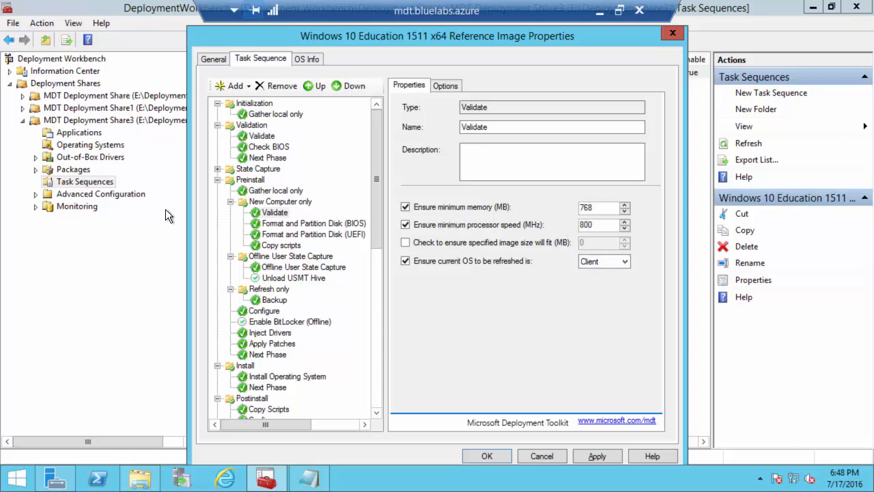
left_click(284, 225)
left_click(283, 215)
left_click(275, 224)
left_click(277, 235)
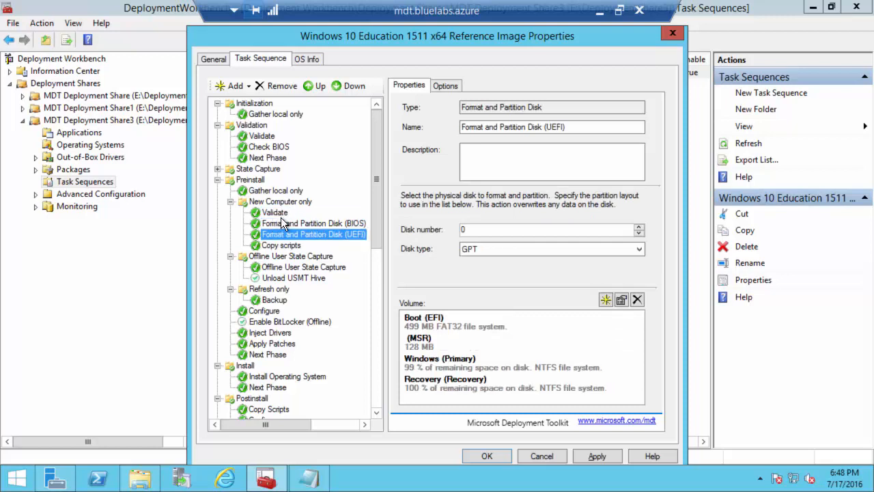
left_click(286, 223)
left_click(285, 234)
left_click(283, 245)
Examine the State Restore group and the properties of its Install Applications step
scroll(284, 243, "down", 7)
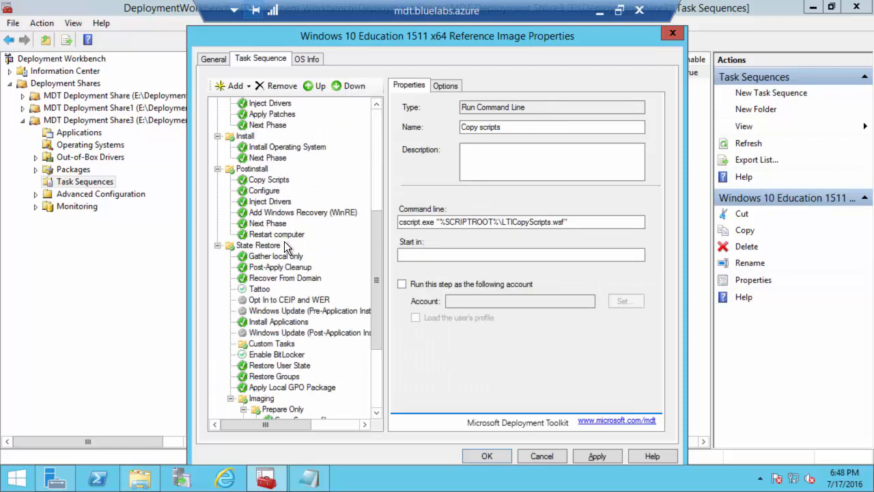
scroll(285, 246, "down", 3)
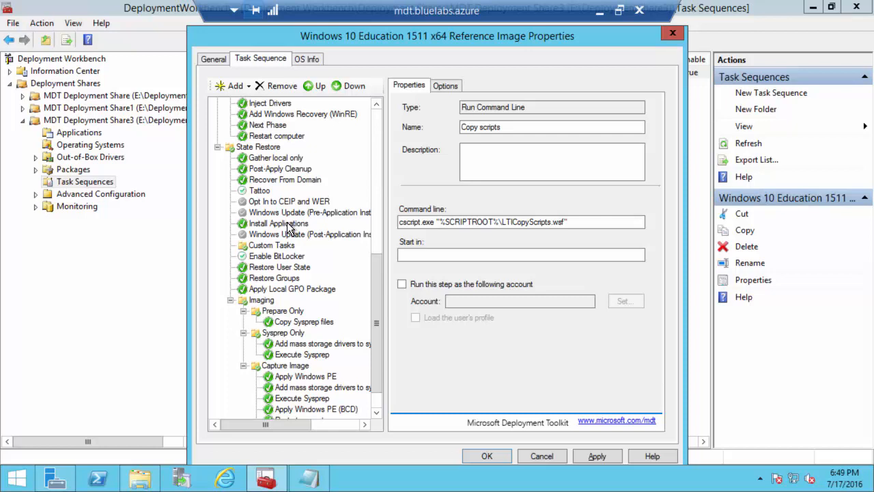
left_click_drag(377, 271, 383, 219)
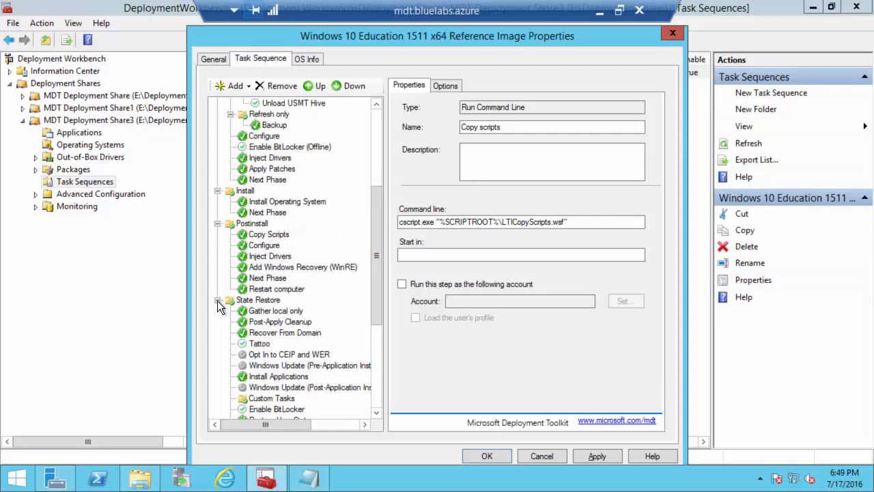
left_click(272, 301)
scroll(273, 300, "down", 3)
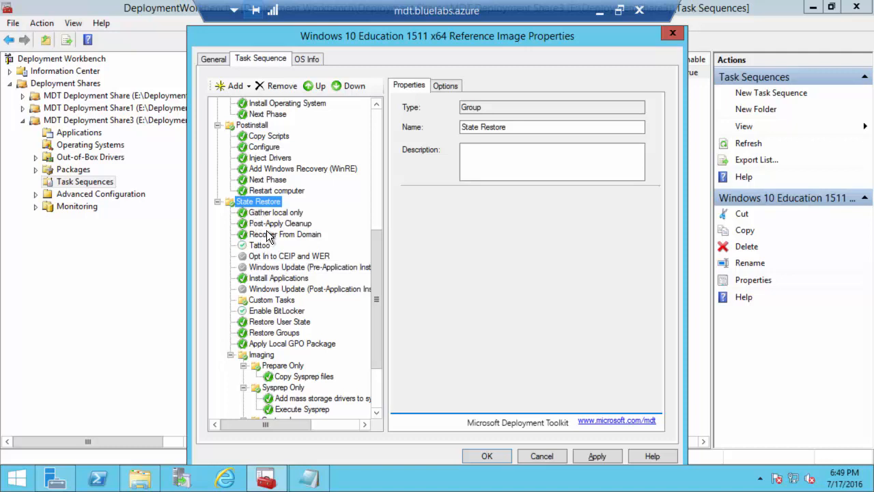
left_click(279, 278)
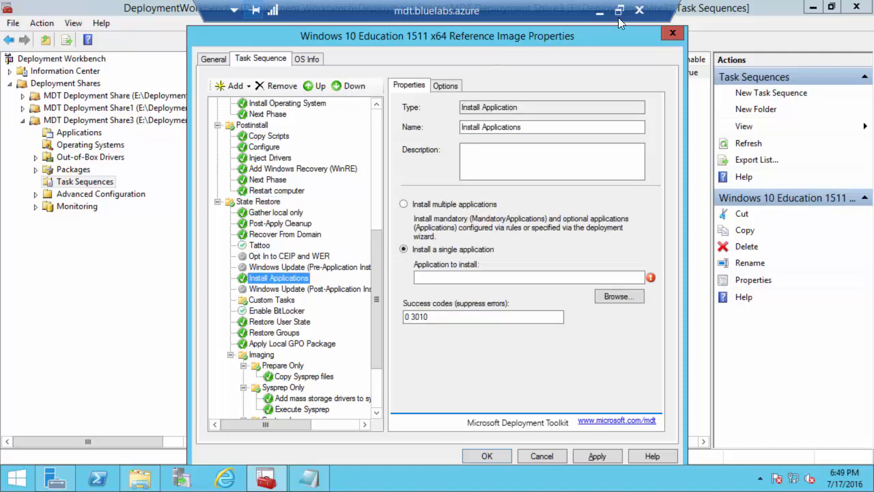
Switch to the TechNet article in Edge and highlight the instruction to enable Windows Update (Pre-Application Installation) under Edit the Windows 10 task sequence
left_click(598, 11)
scroll(301, 318, "down", 2)
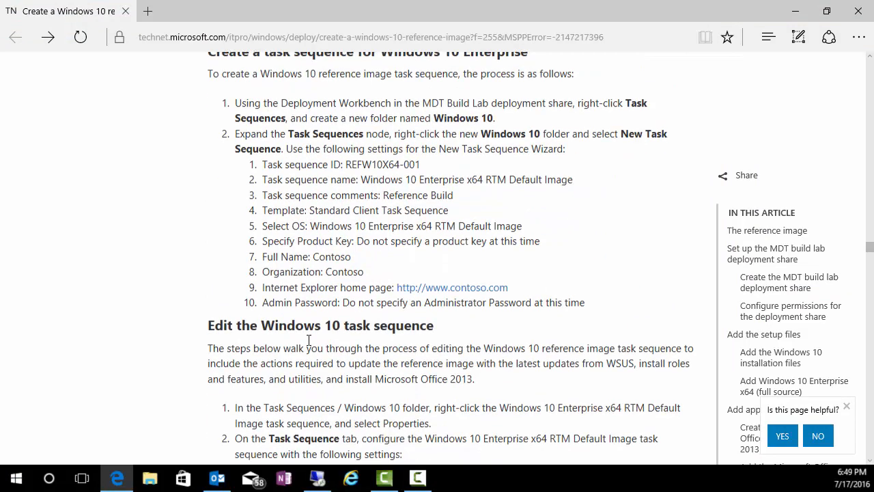
scroll(309, 340, "down", 2)
scroll(349, 217, "down", 3)
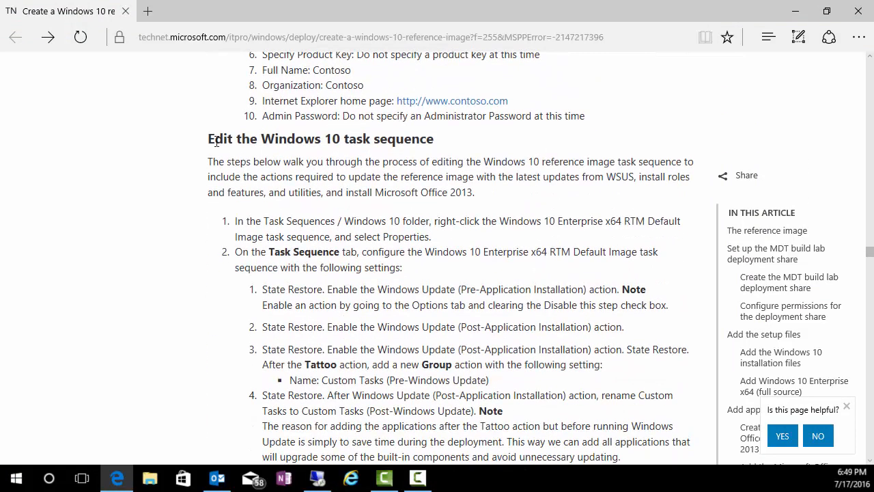
scroll(385, 163, "down", 2)
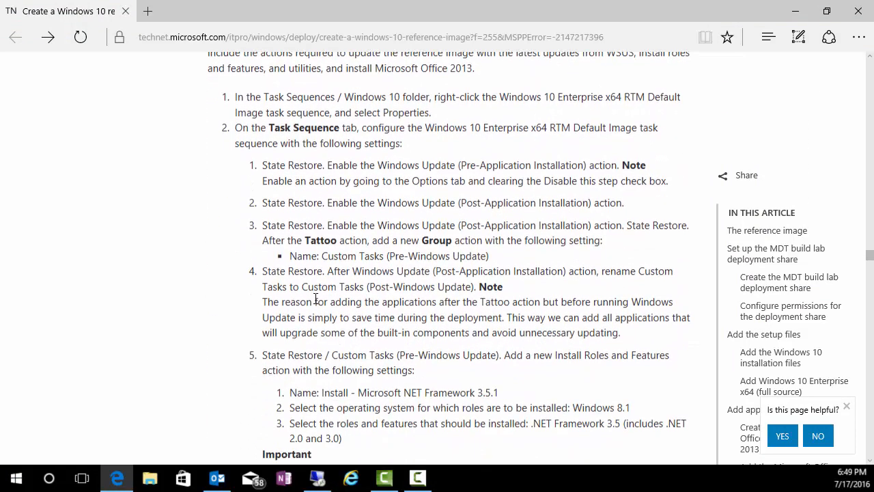
left_click_drag(263, 165, 586, 166)
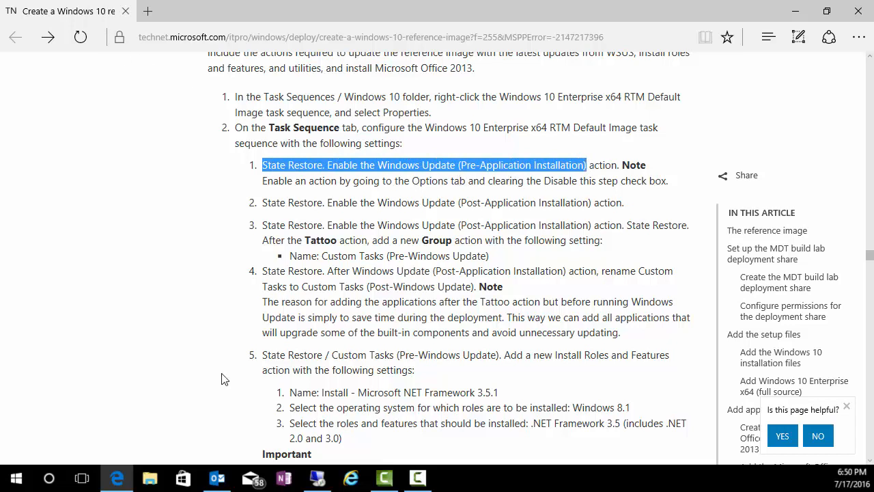
Return to the remote Deployment Workbench session and enable the Windows Update (Pre-Application Installation) step in State Restore
mouse_move(317, 477)
left_click(309, 431)
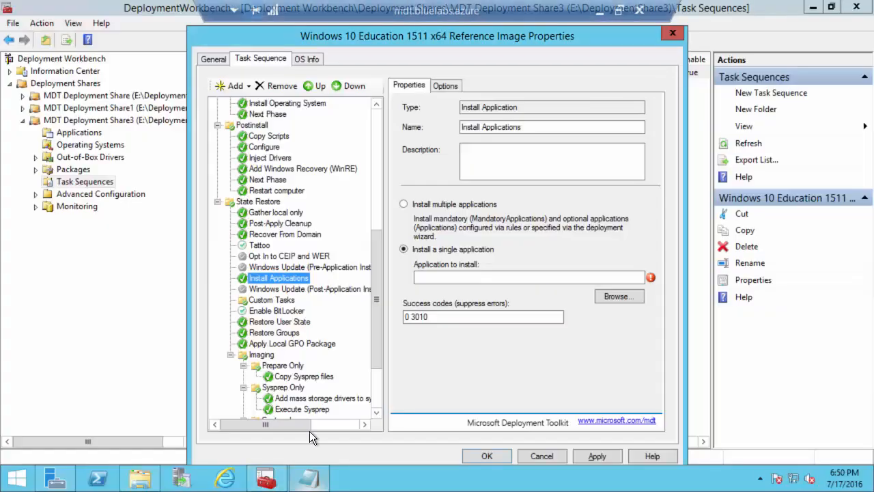
left_click(284, 267)
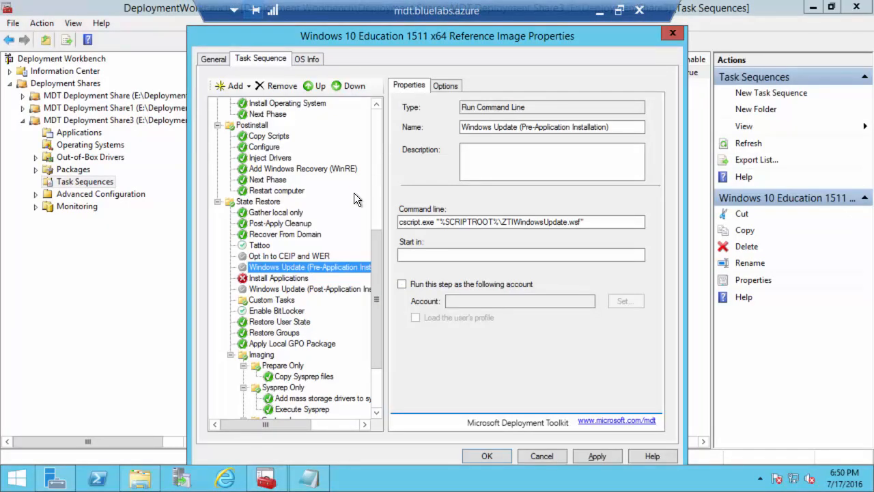
left_click(442, 86)
left_click(431, 109)
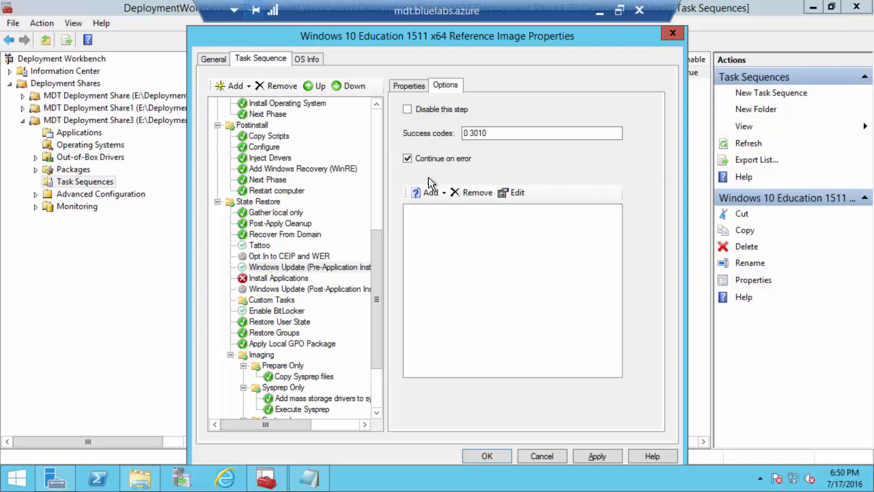
Compare the Continue on error setting of the Install Applications and Windows Update (Pre-Application Installation) steps
left_click(262, 279)
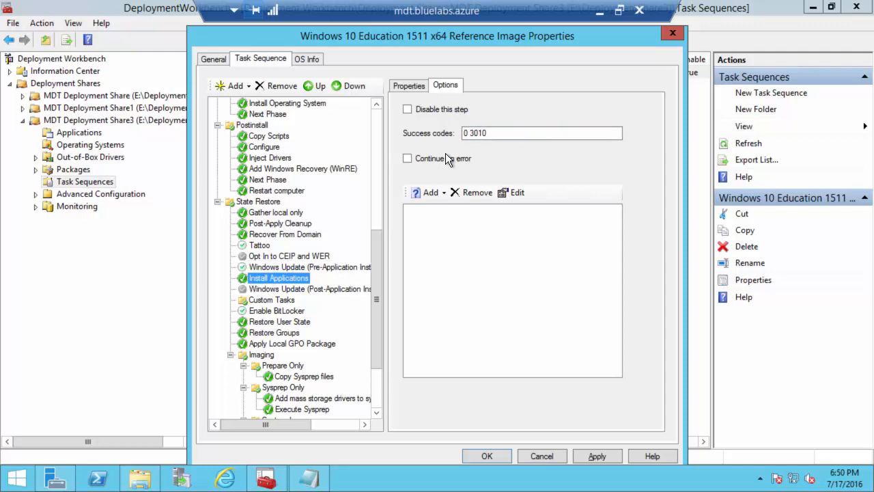
left_click(422, 158)
left_click(422, 158)
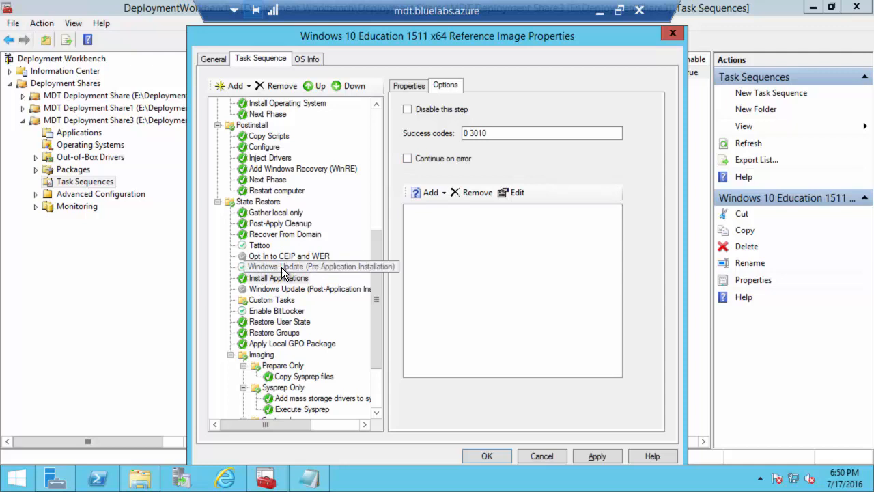
left_click(241, 267)
left_click(298, 267)
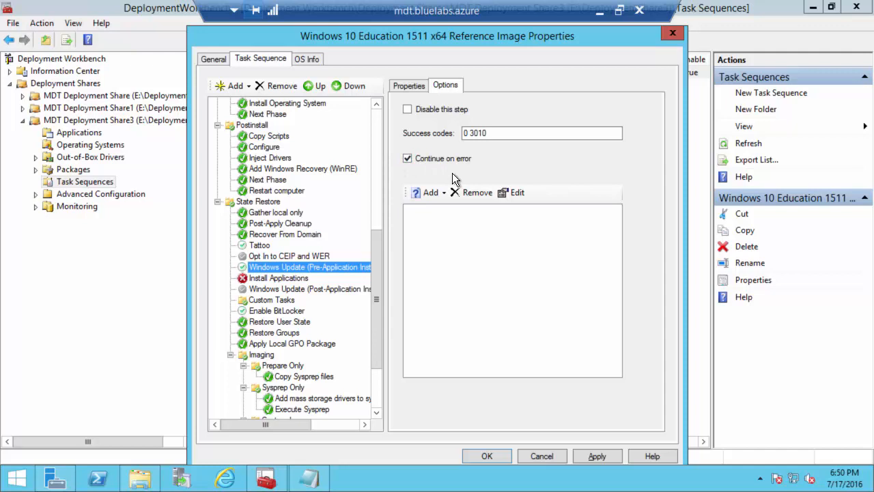
left_click(257, 271)
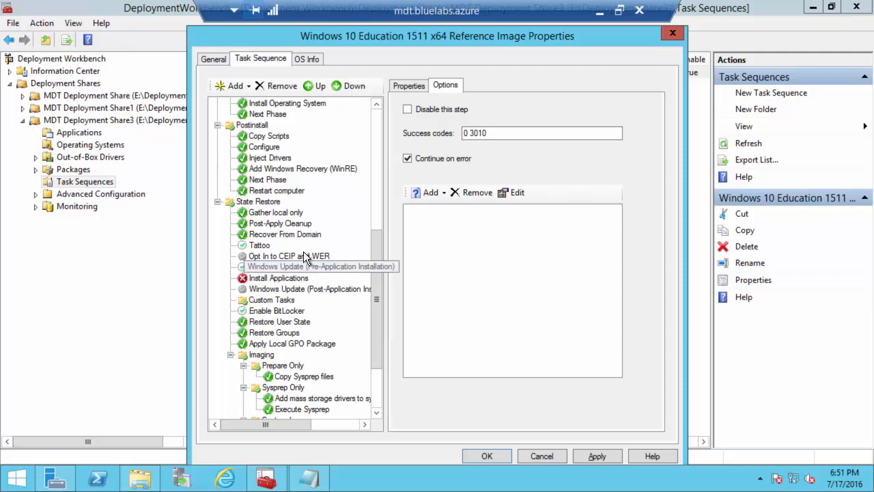
left_click(274, 274)
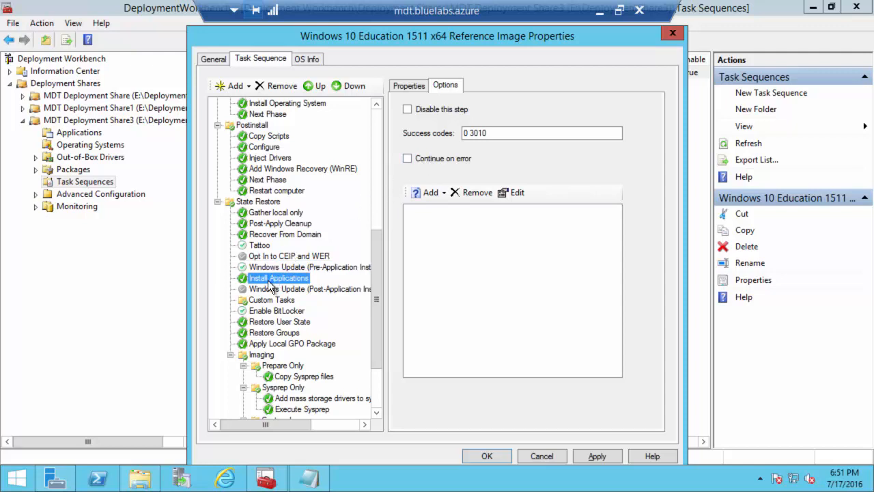
left_click(407, 158)
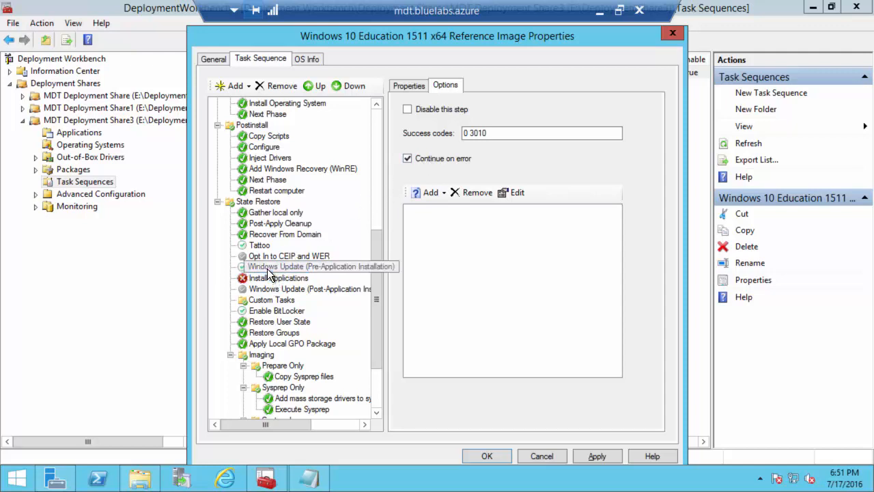
left_click(300, 267)
key("Down")
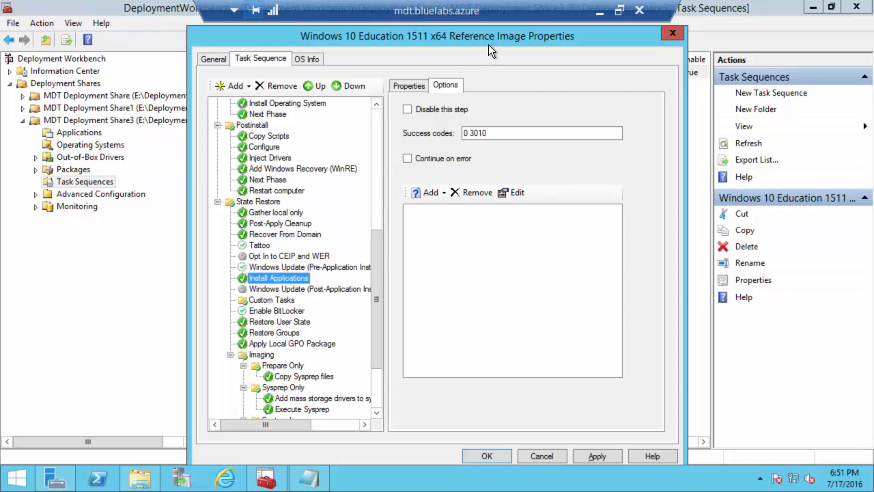
Switch to the TechNet article and read the State Restore instructions on Windows Update (Post-Application Installation) and the new group after Tattoo
left_click(599, 11)
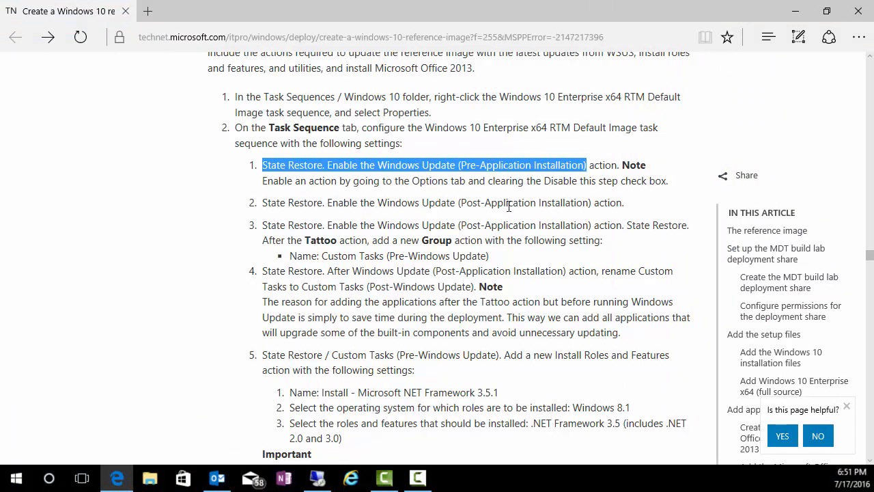
scroll(439, 258, "down", 1)
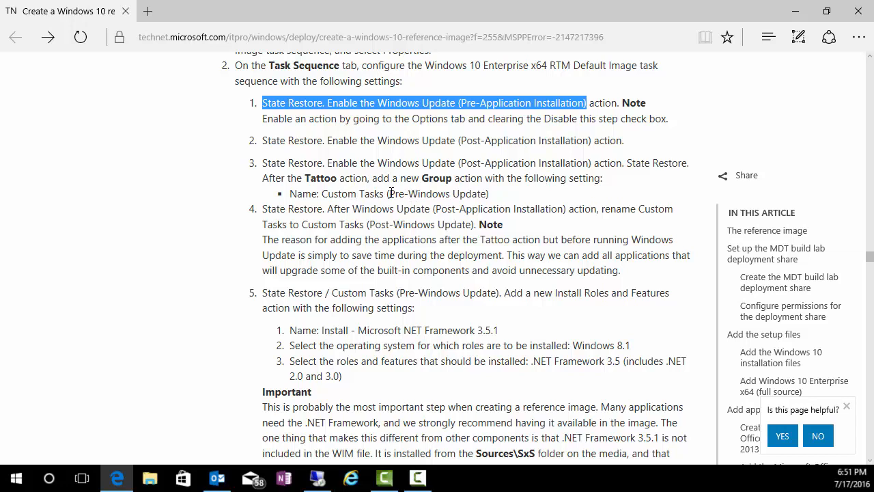
left_click_drag(496, 163, 520, 164)
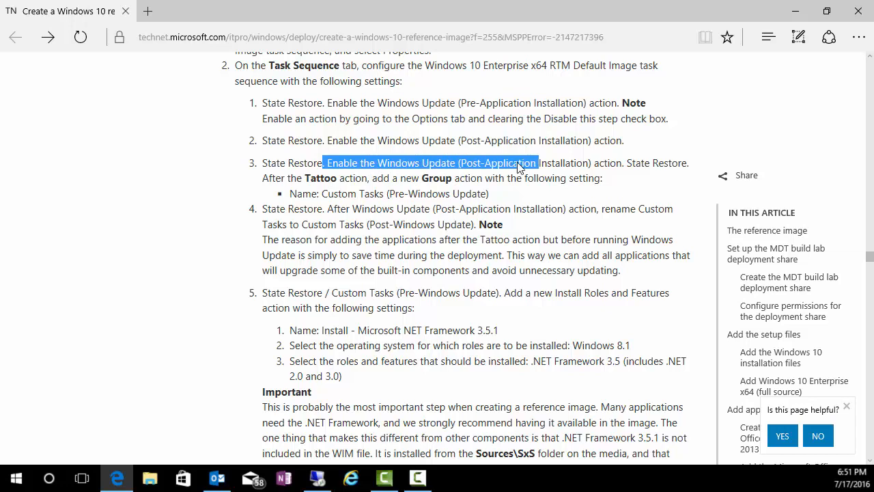
left_click(513, 162)
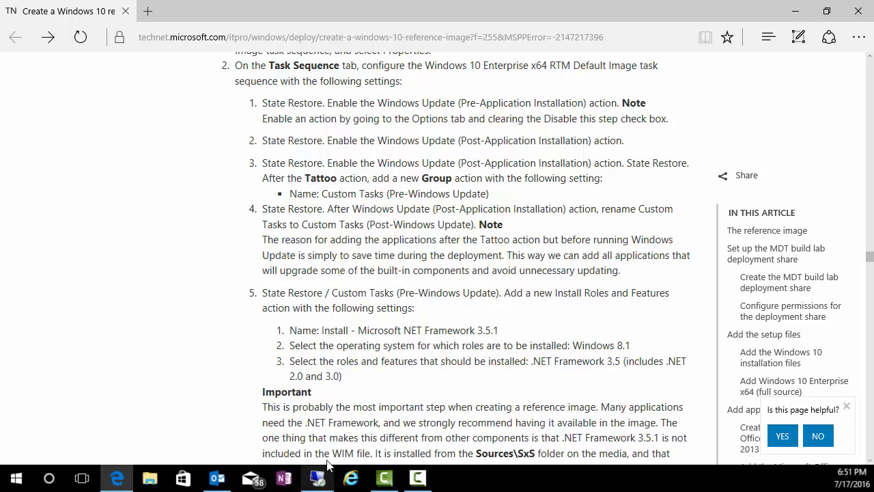
Return to the remote Deployment Workbench session and add a new group directly after the Tattoo action in State Restore
left_click(318, 478)
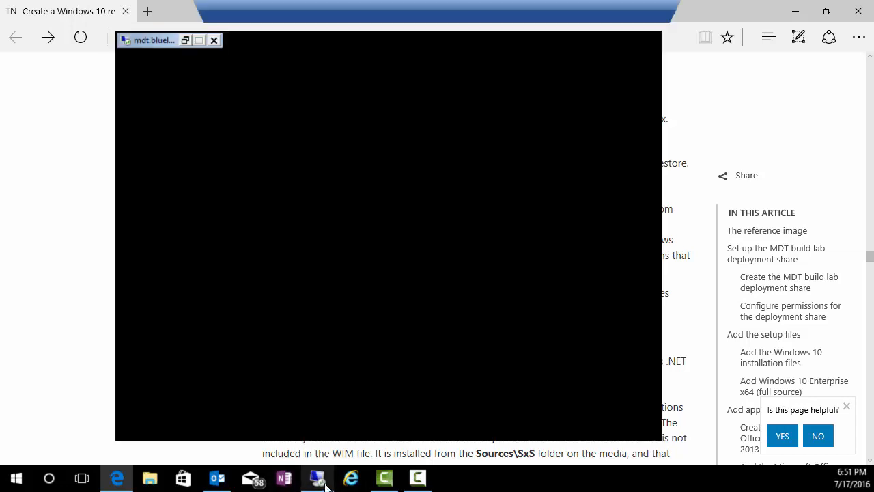
left_click(252, 202)
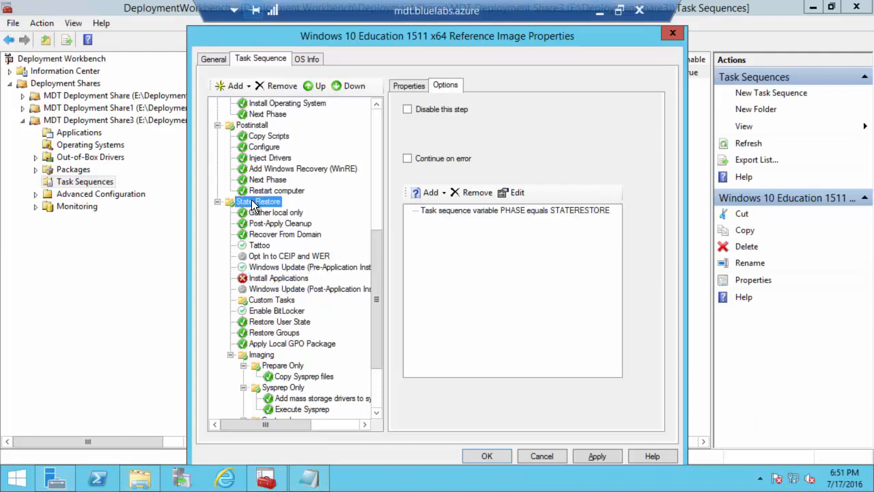
left_click(254, 245)
right_click(254, 251)
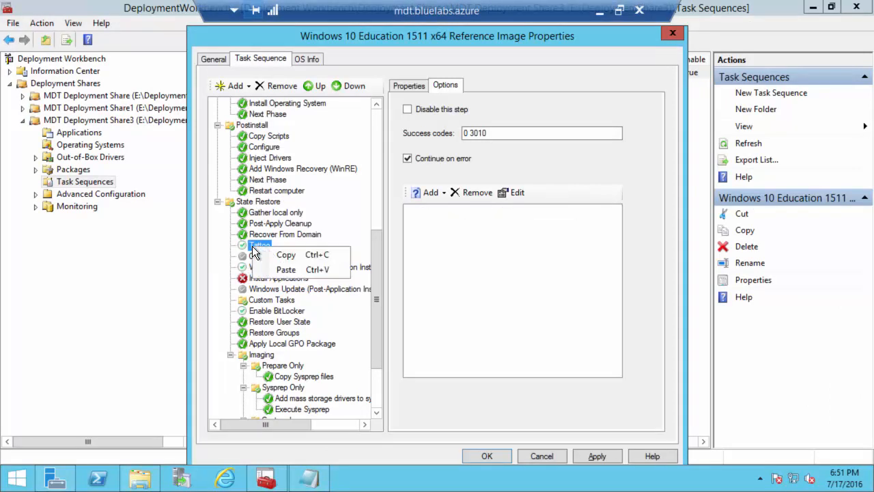
left_click(246, 239)
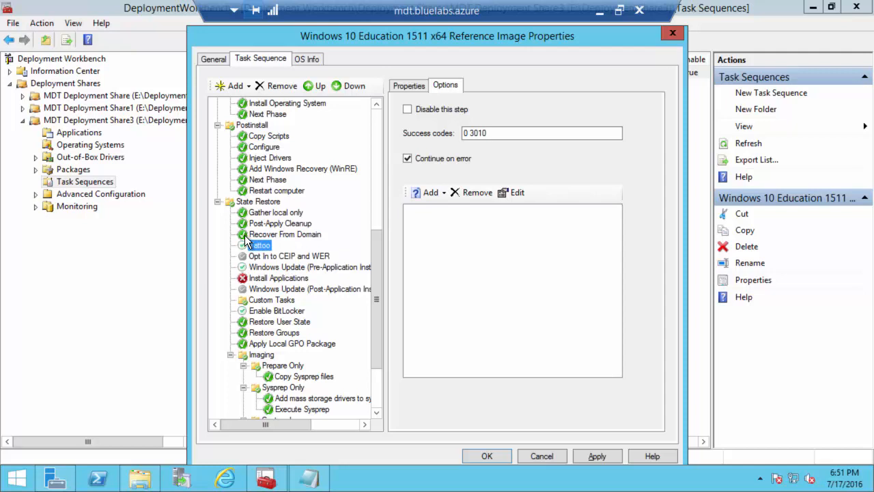
left_click(234, 86)
left_click(245, 103)
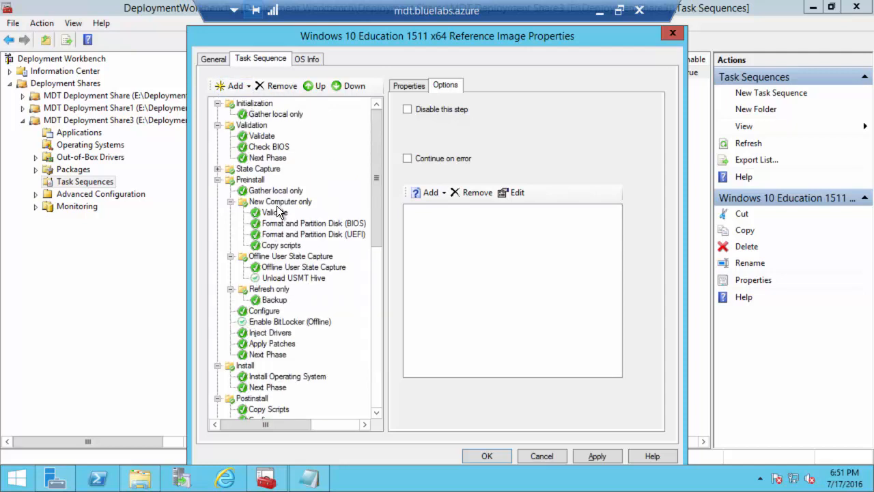
scroll(284, 247, "down", 8)
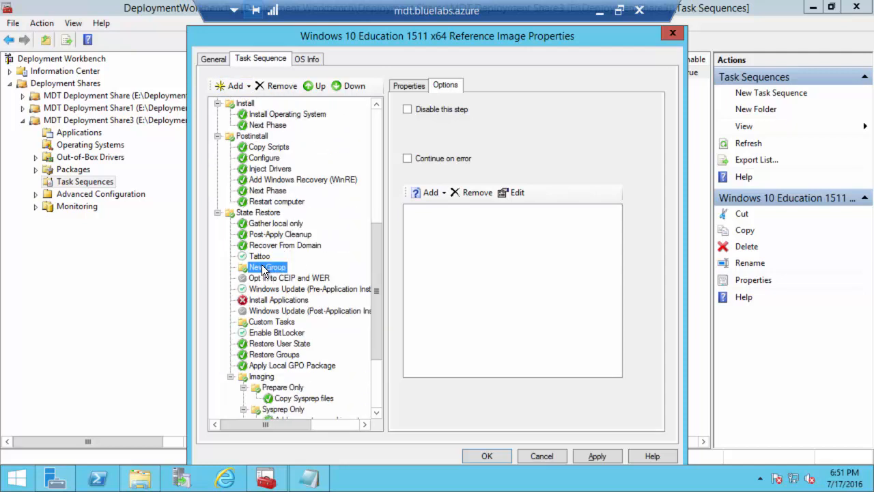
Rename the new group after Tattoo to Custom Tasks and try to apply the task sequence changes
left_click(413, 86)
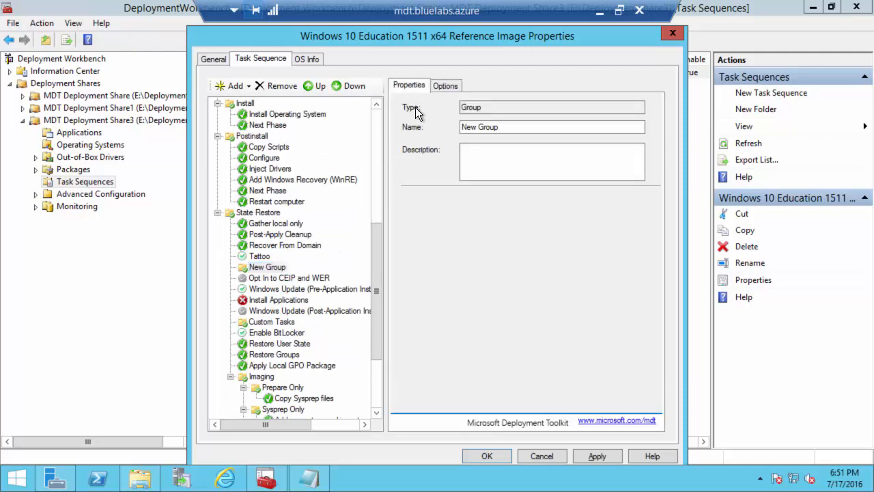
left_click_drag(503, 127, 458, 127)
type("Custom Tasks")
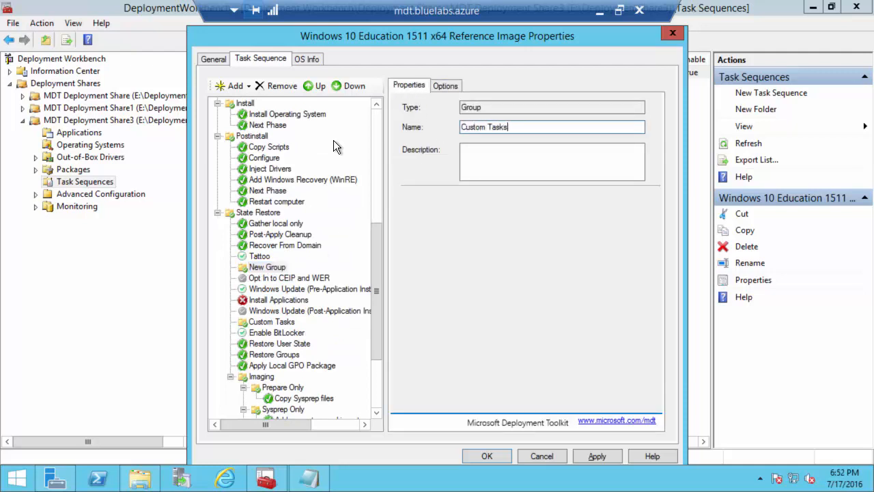
key("Return")
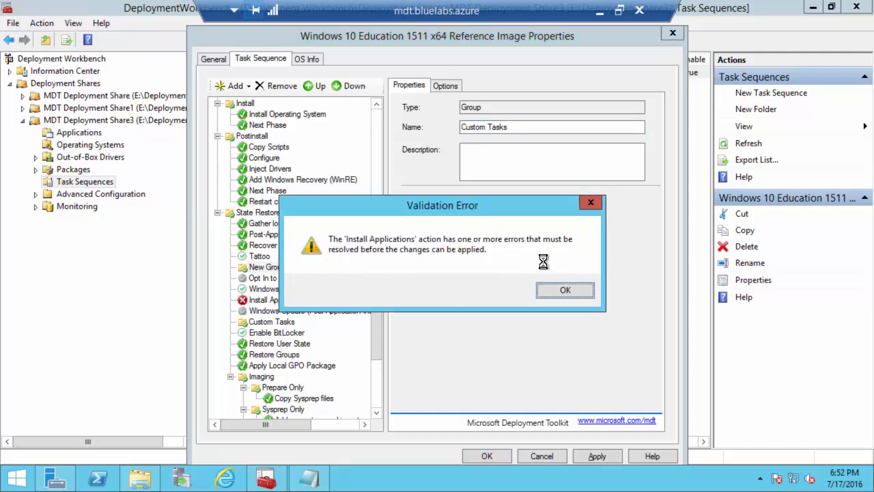
key("Return")
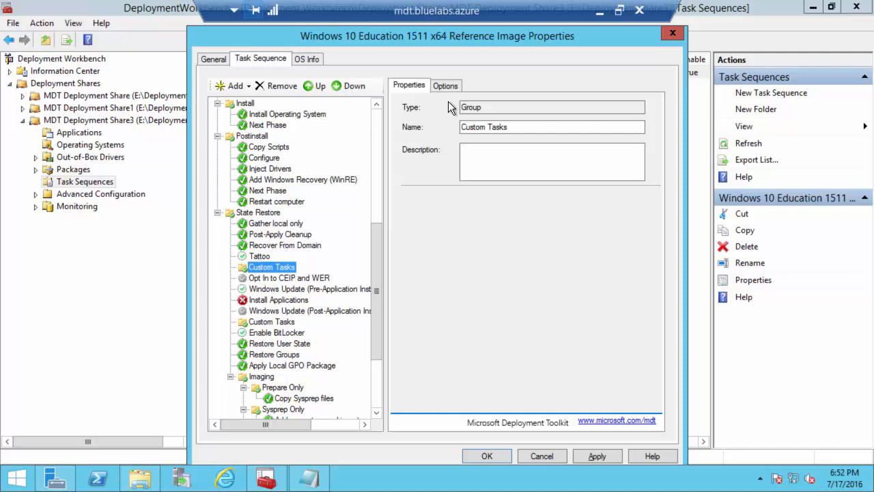
right_click(252, 268)
key("Escape")
left_click(308, 478)
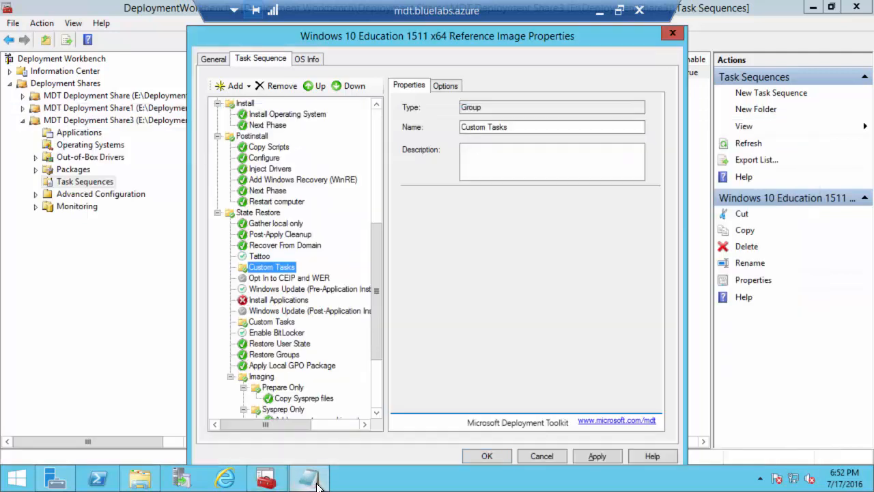
left_click(314, 478)
Switch to the TechNet article and copy the group name "Custom Tasks (Post-Windows Update)" from instruction 4
left_click(594, 9)
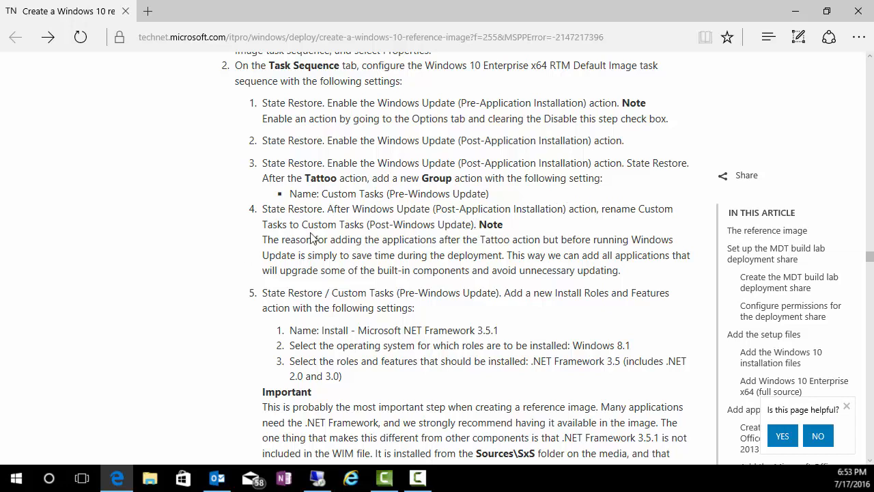
left_click_drag(473, 226, 330, 222)
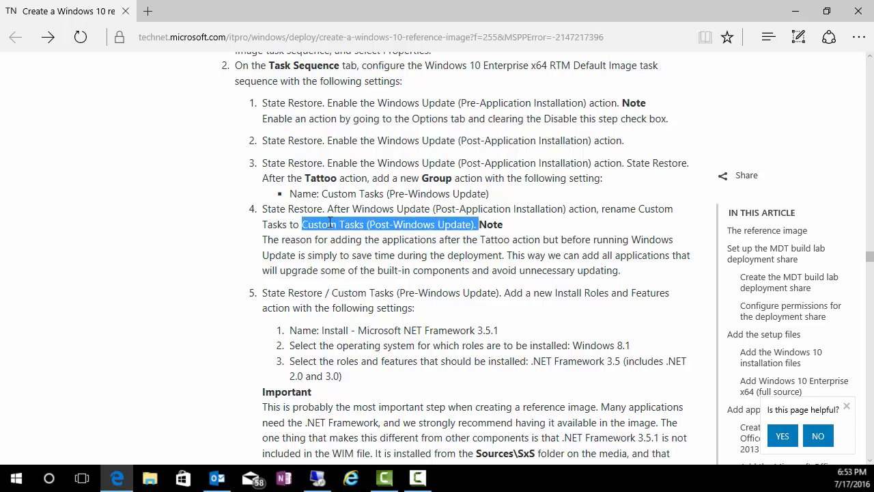
right_click(322, 227)
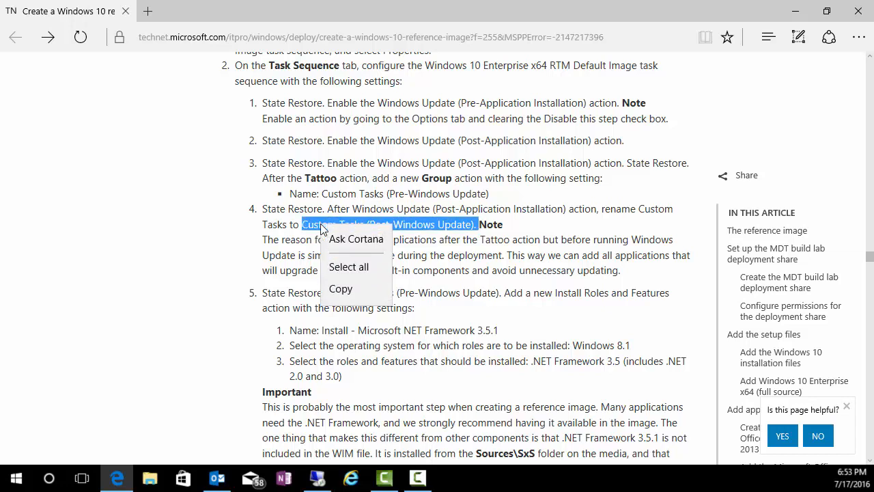
left_click(345, 289)
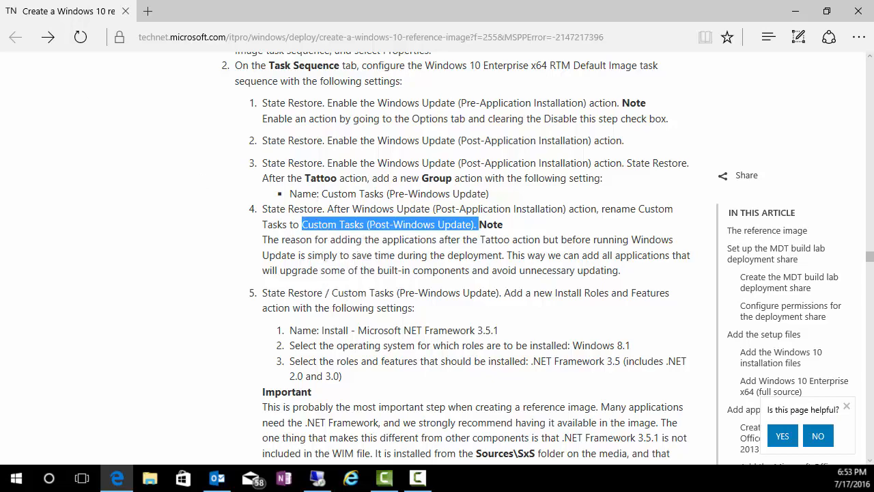
Return to the remote Deployment Workbench session and enable the Windows Update (Post-Application Installation) action in State Restore
key("alt+Tab")
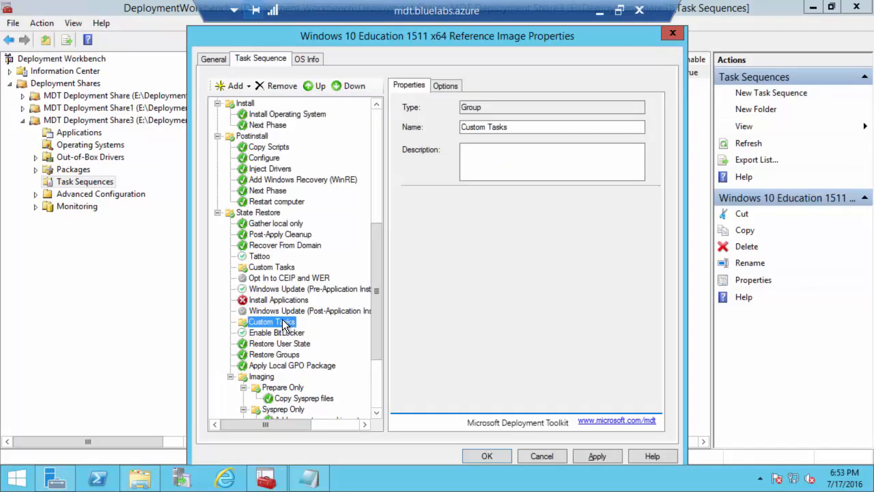
left_click(276, 269)
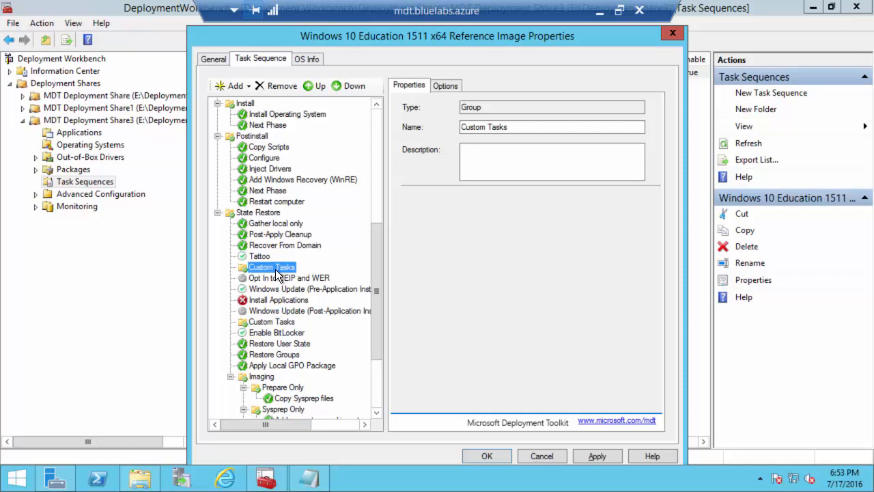
left_click(291, 321)
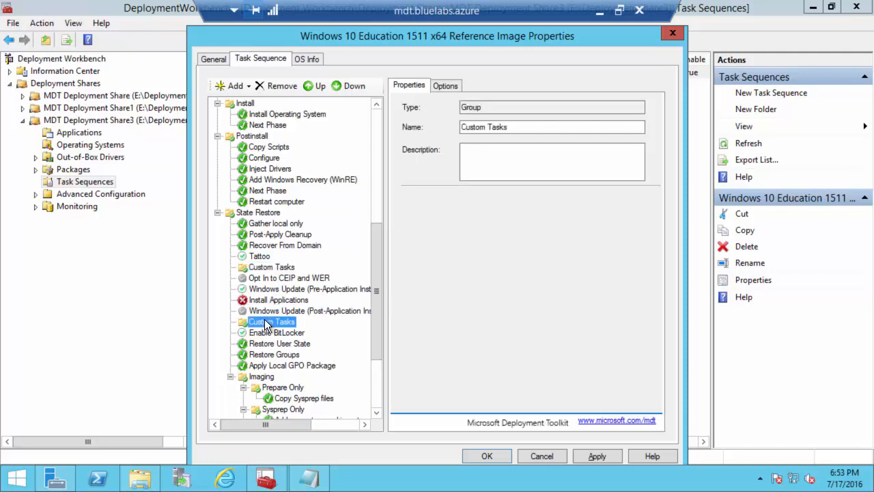
left_click(309, 312)
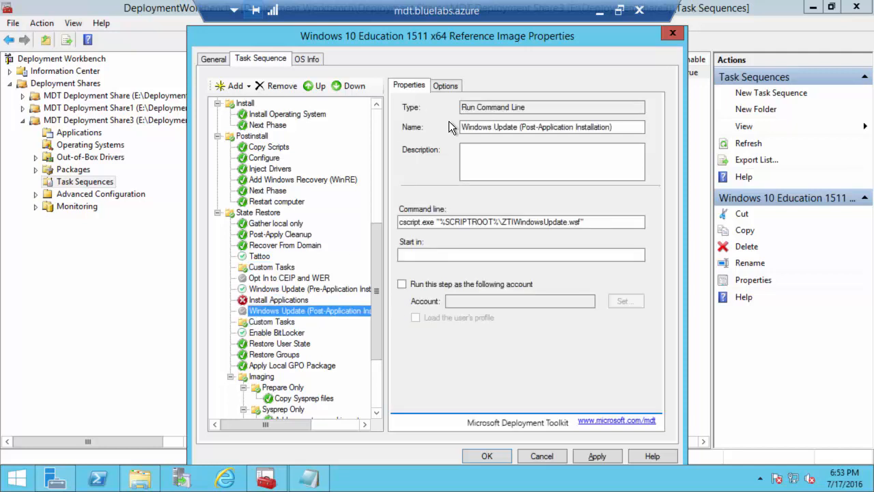
left_click(447, 86)
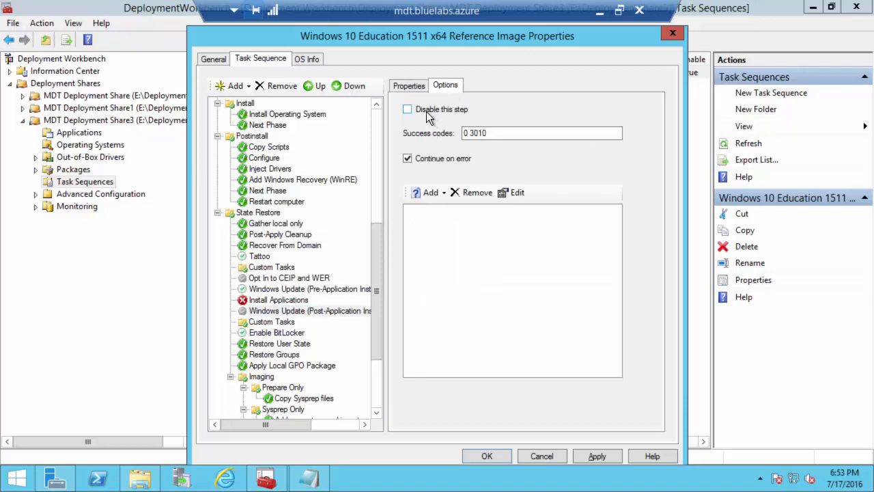
Rename the Custom Tasks group below Windows Update (Post-Application Installation) to "Custom Tasks (Post-Windows Update)" using the copied text
left_click(281, 323)
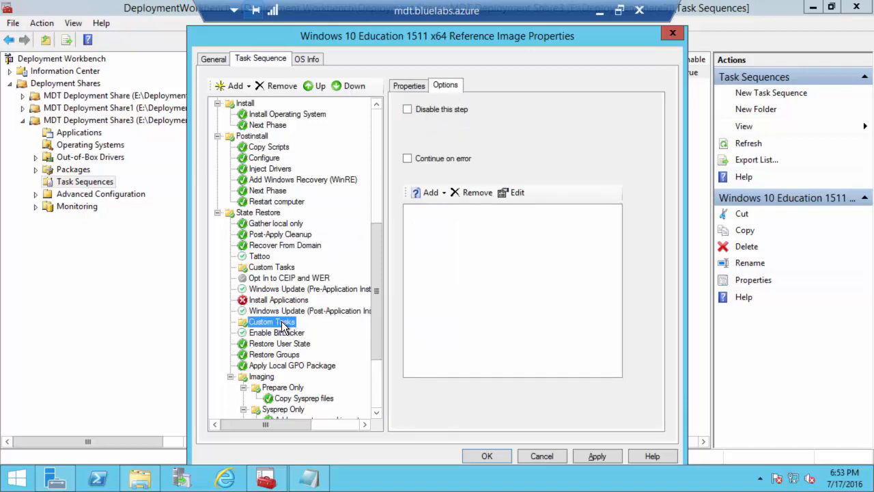
right_click(266, 329)
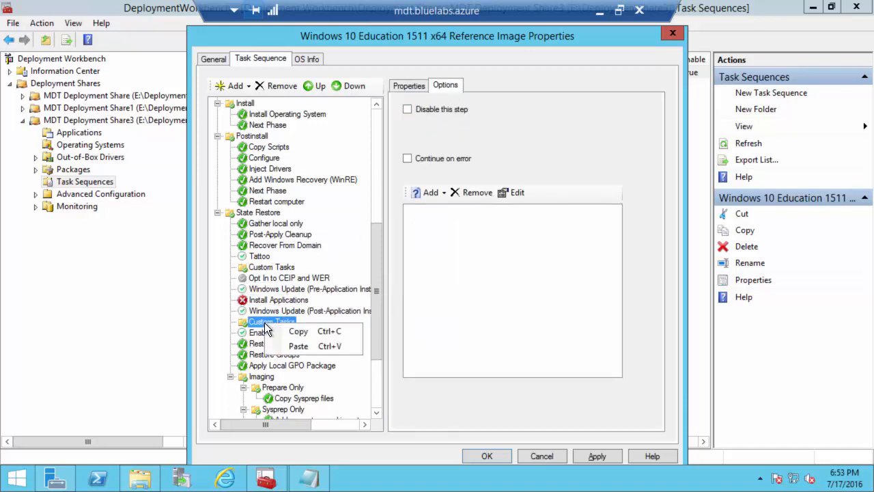
left_click(407, 87)
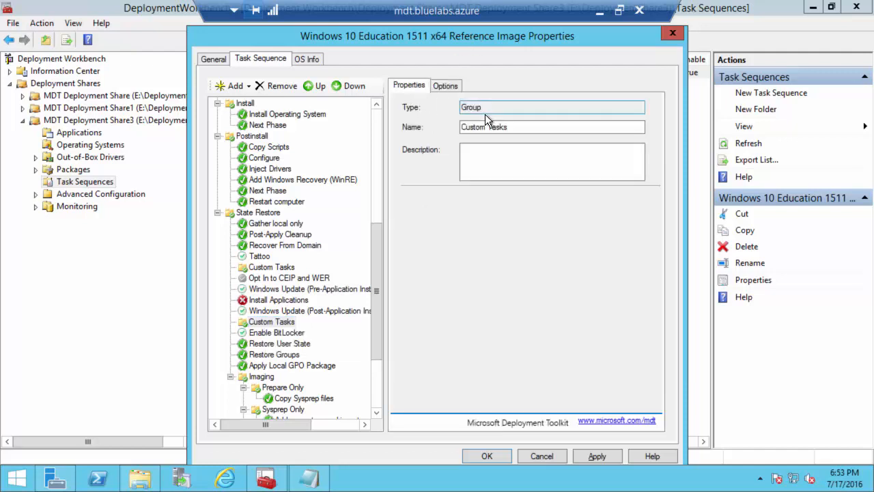
left_click_drag(462, 127, 509, 127)
right_click(493, 129)
left_click(389, 187)
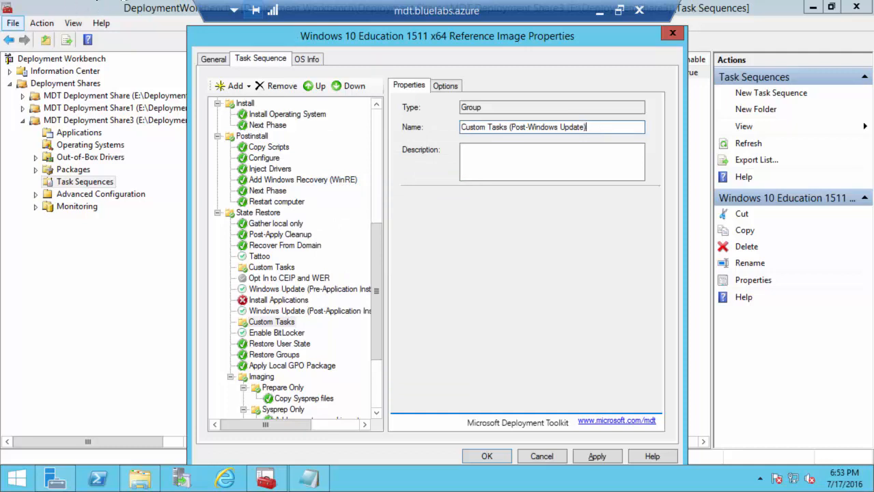
Rename the Custom Tasks group directly after Tattoo to "Custom Tasks (Pre-Windows Update)"
left_click(271, 267)
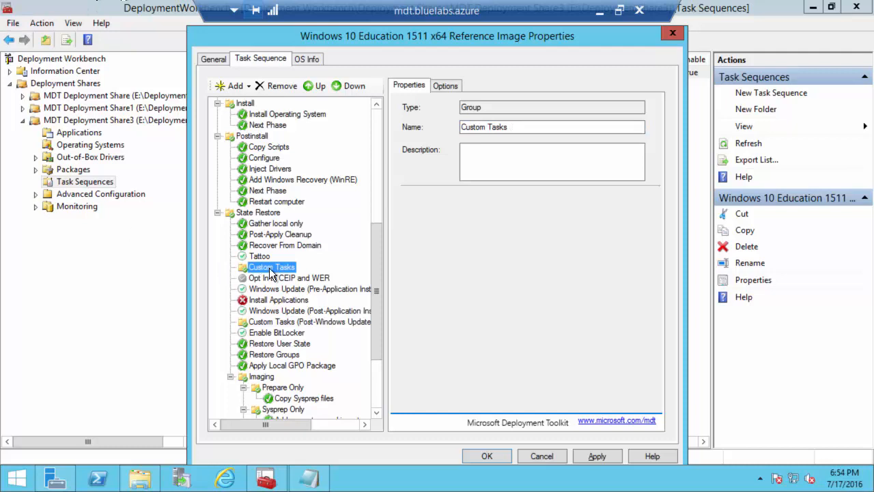
left_click(531, 127)
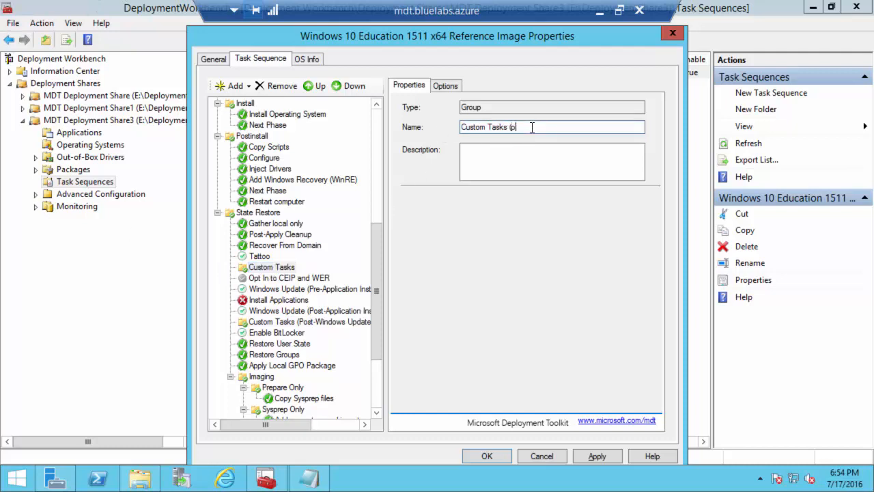
type("(Pre-Windows Y")
type("ou")
key("BackSpace")
key("BackSpace")
key("BackSpace")
type("Update)")
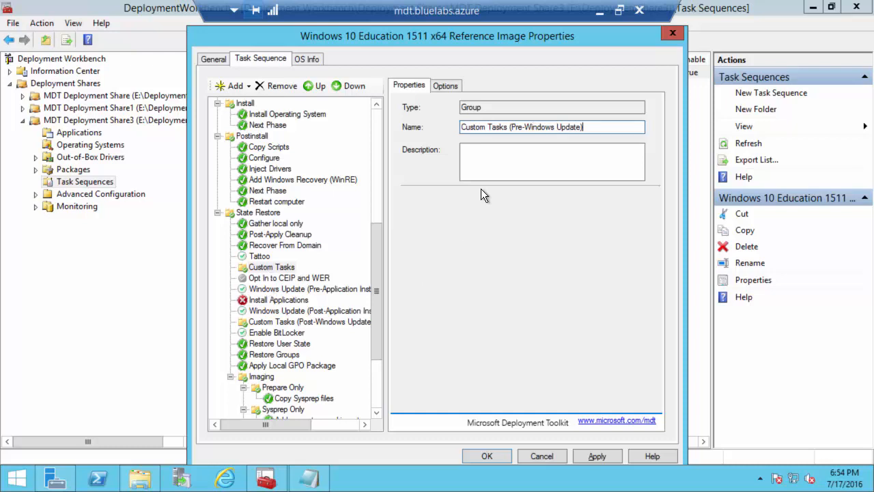
left_click(287, 278)
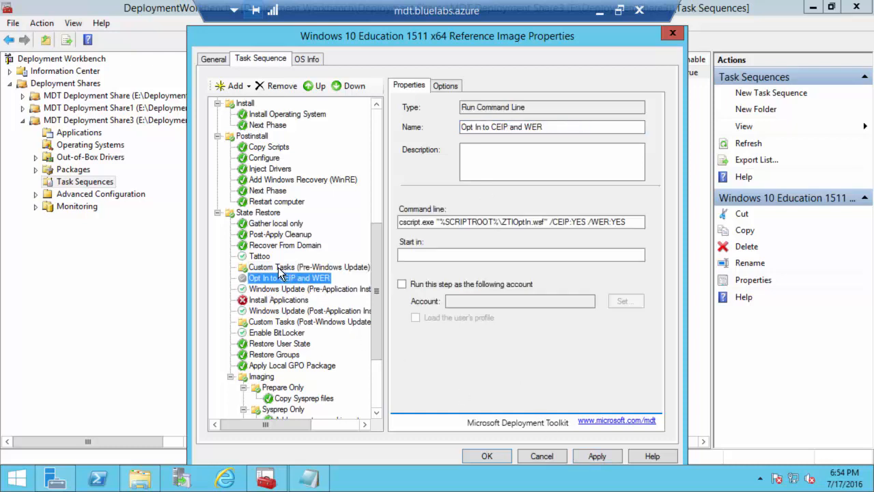
Add an Install Roles and Features action to the Custom Tasks (Pre-Windows Update) group in State Restore
left_click(278, 267)
right_click(279, 271)
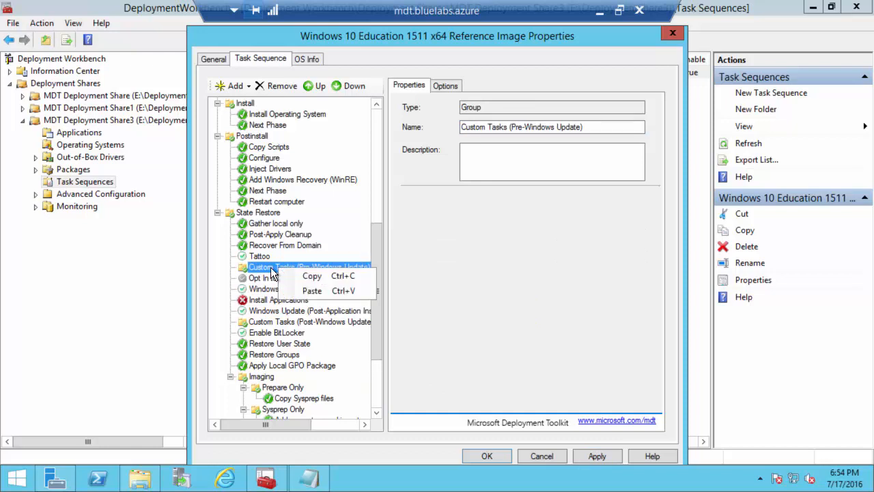
left_click(283, 275)
left_click(235, 86)
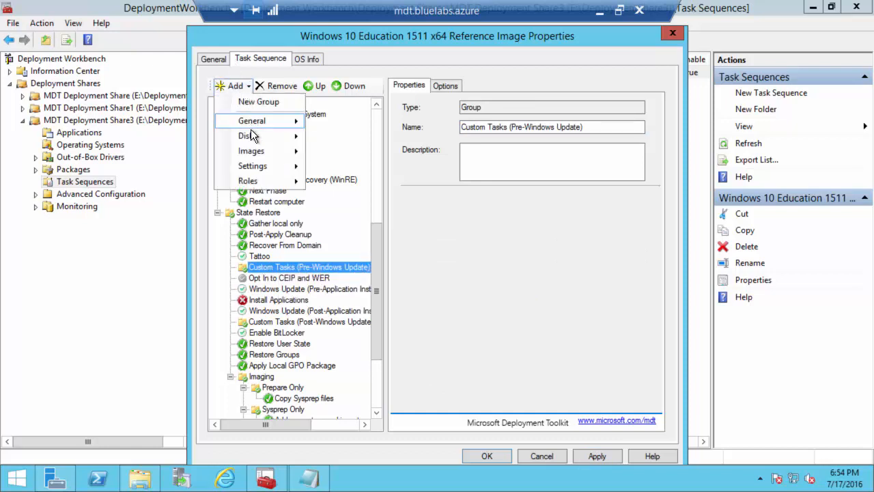
mouse_move(252, 184)
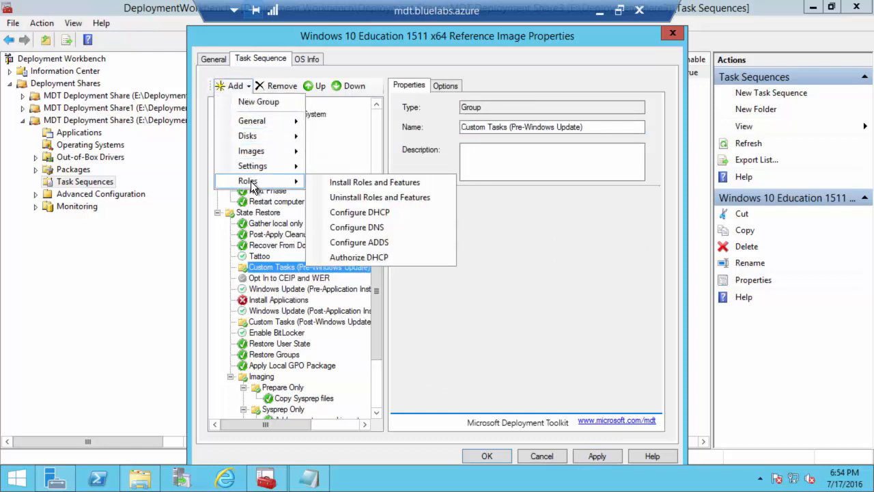
left_click(374, 183)
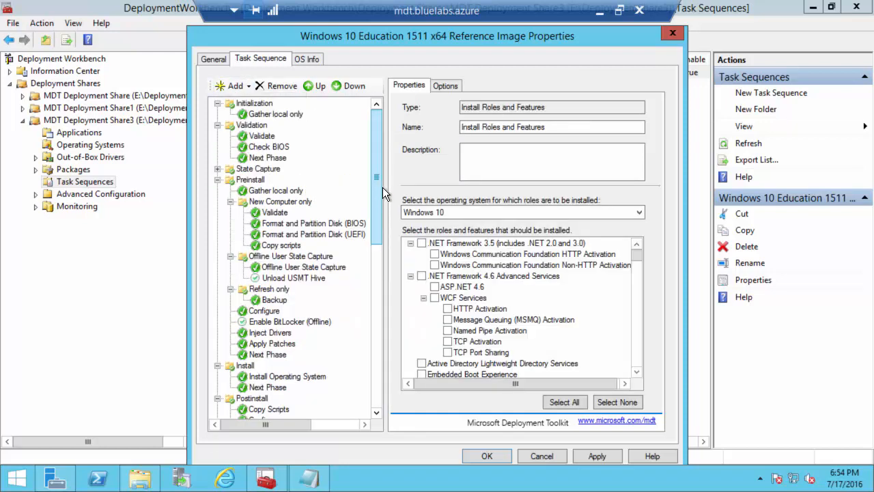
Switch to the TechNet article, read the Install Roles and Features settings in instruction 5, and return to the remote Deployment Workbench session
left_click(596, 12)
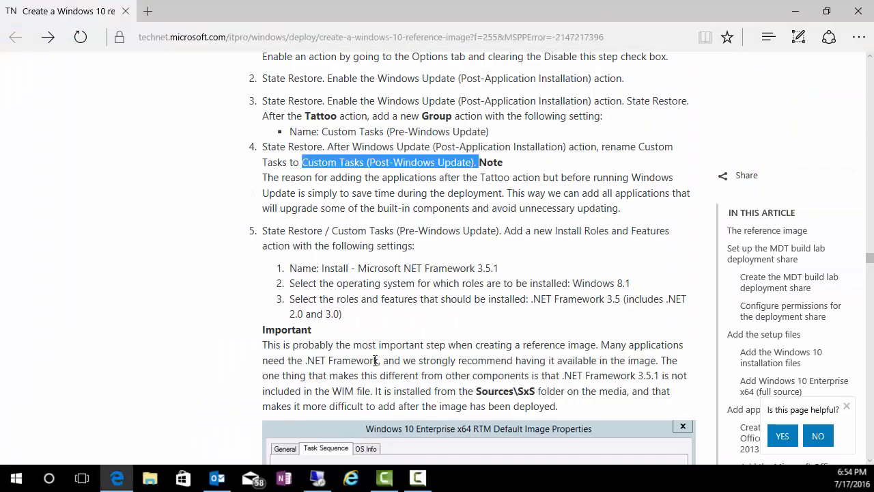
left_click(281, 264)
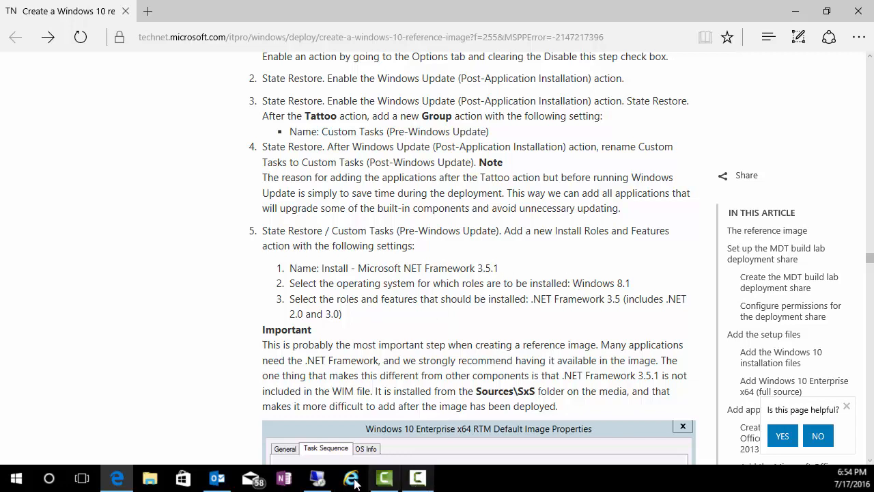
left_click(318, 481)
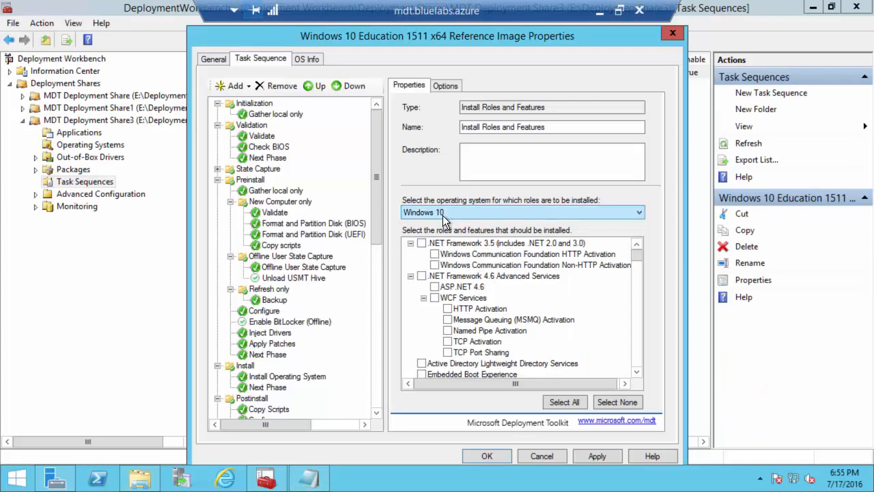
Choose Windows 10 as the operating system for which the Install Roles and Features action installs roles
left_click(549, 127)
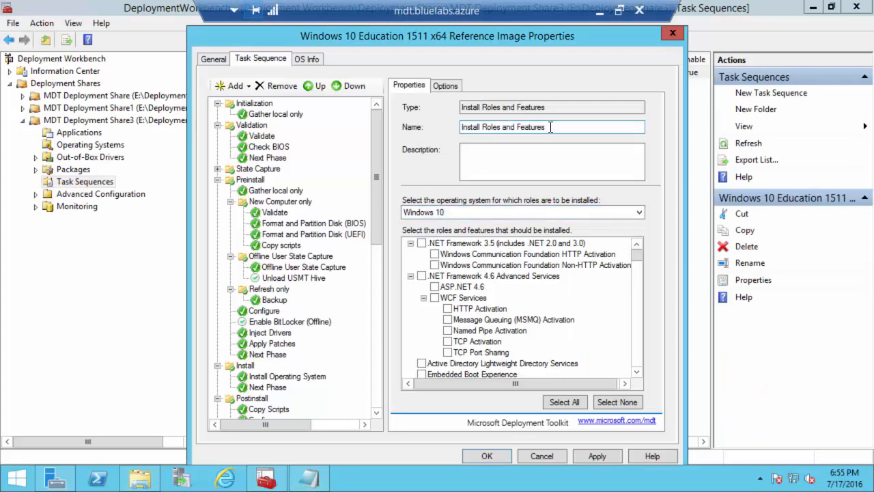
left_click(447, 215)
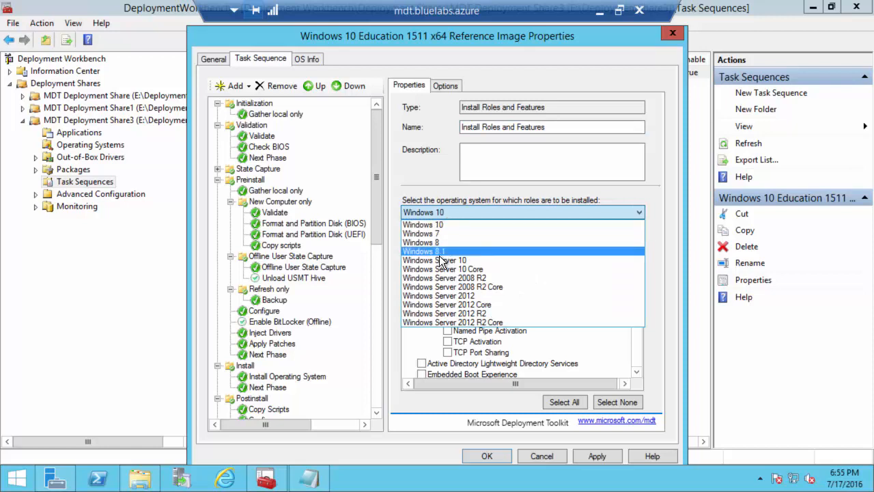
left_click(435, 219)
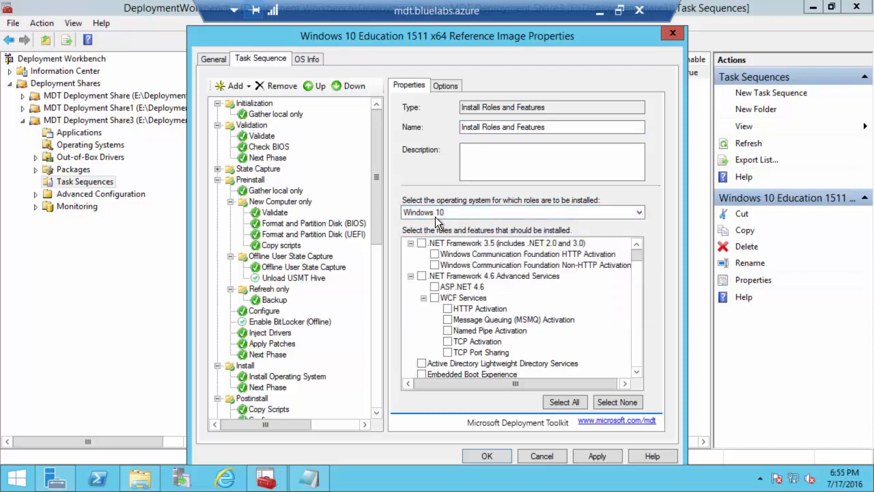
Switch to the TechNet article, recheck the operating system named in instruction 5, and return to the remote session
left_click(598, 11)
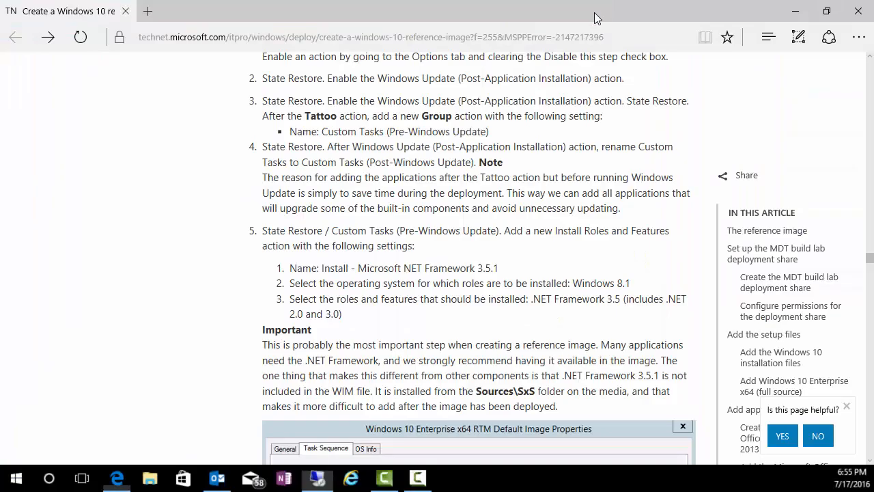
left_click_drag(632, 284, 572, 282)
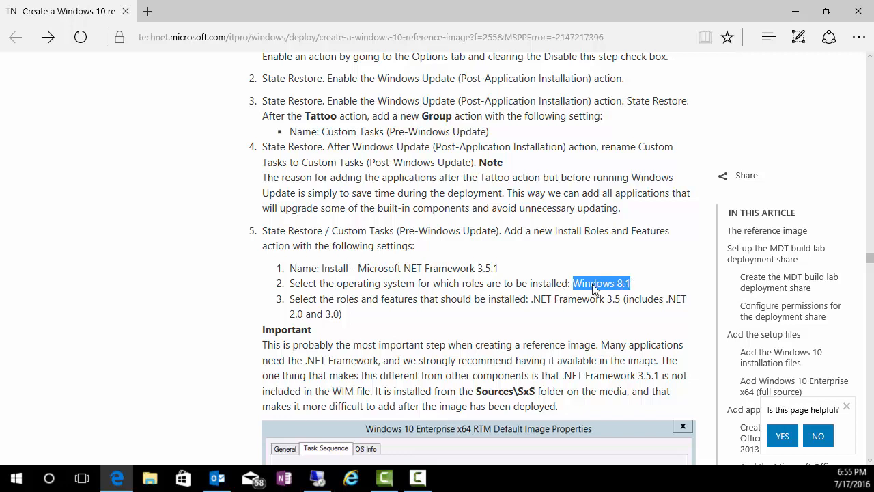
left_click(317, 477)
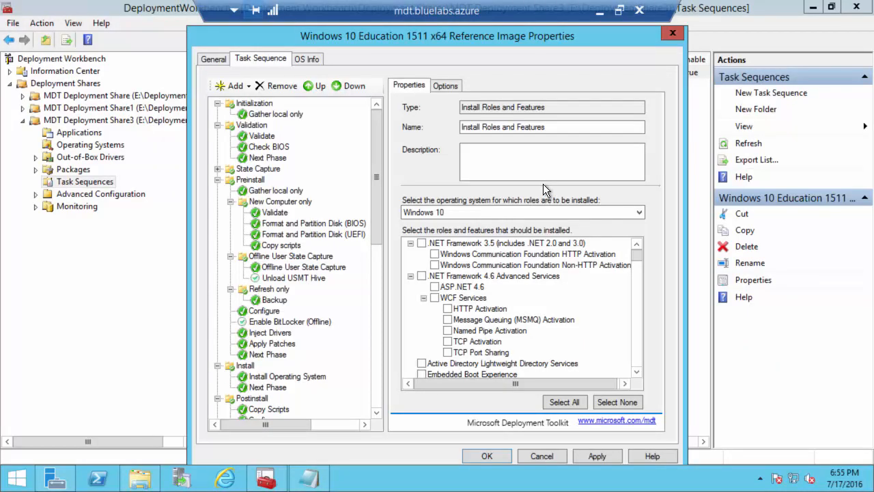
Select the .NET Framework 3.5 (includes .NET 2.0 and 3.0) feature for installation and look through the other available features
left_click(422, 243)
scroll(493, 243, "down", 4)
scroll(492, 243, "up", 4)
scroll(493, 247, "down", 2)
scroll(494, 247, "up", 2)
Switch to the TechNet article and compare the settings with instruction 5 and its example screenshot
left_click(600, 15)
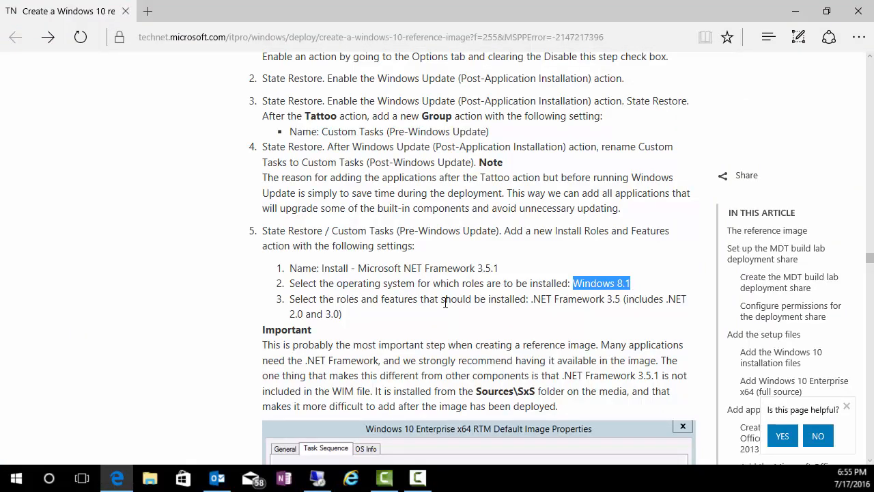
scroll(444, 303, "down", 5)
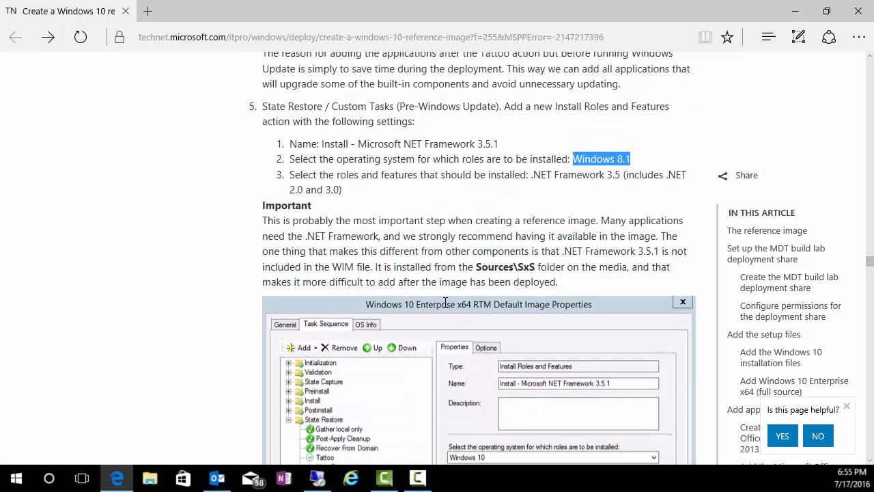
scroll(445, 303, "up", 1)
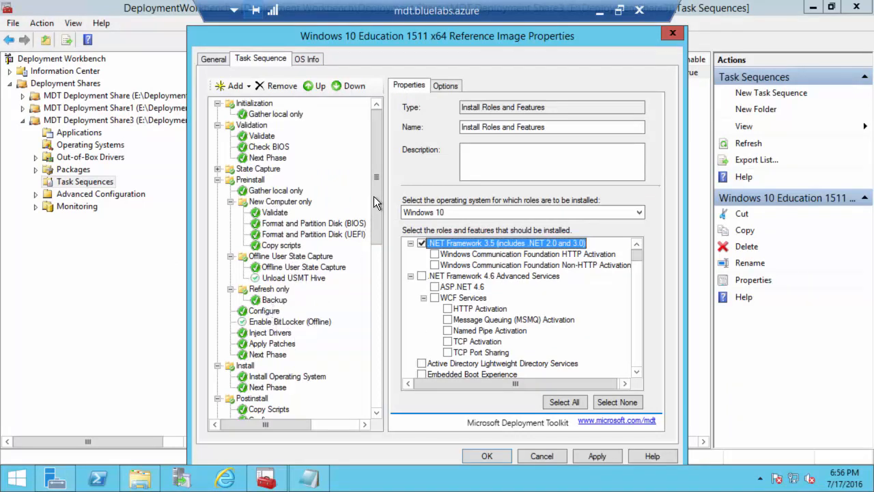
Return to the remote session and rename the Install Roles and Features action after Tattoo to "Install .NET Framework 3.5"
left_click_drag(373, 196, 367, 323)
left_click(286, 288)
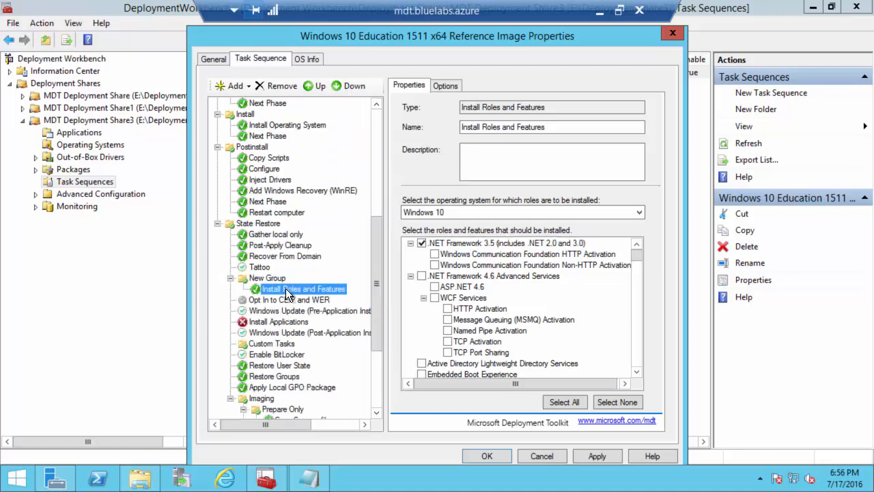
triple_click(561, 127)
type("Inst")
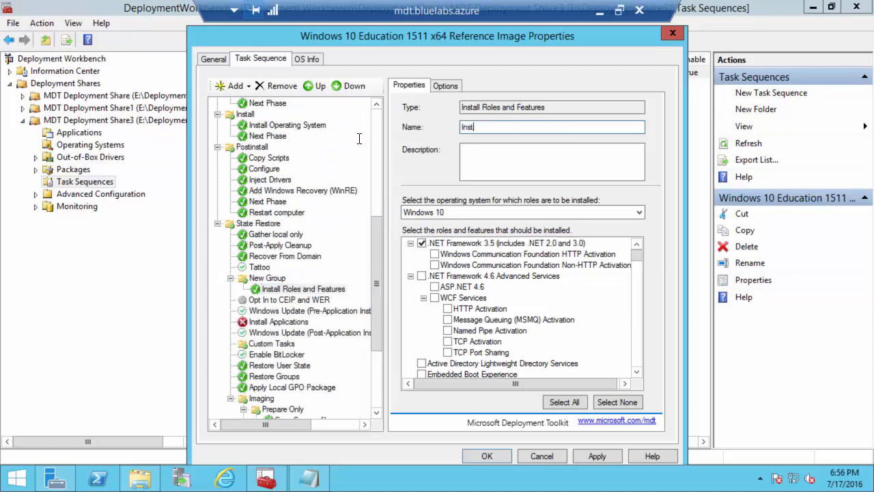
type("all .NET Framework 3.5")
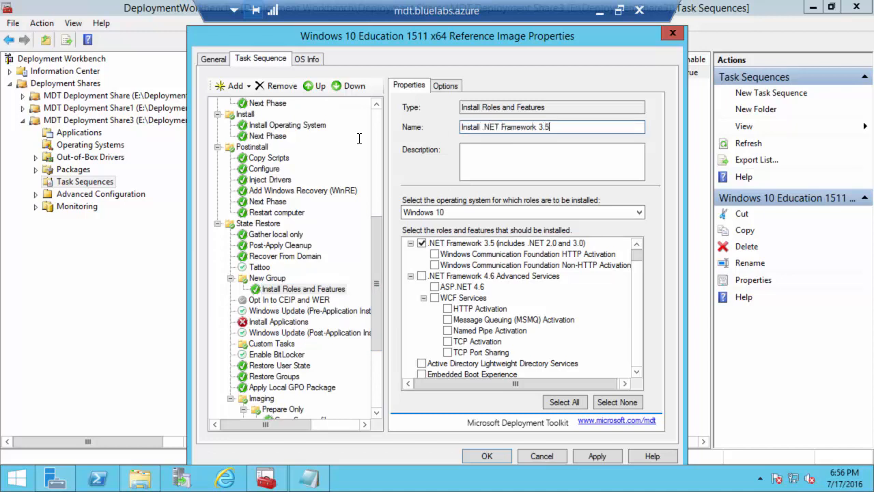
Add an Install Application action after Install .NET Framework 3.5 in the Custom Tasks (Pre-Windows Update) group
left_click(277, 285)
right_click(287, 291)
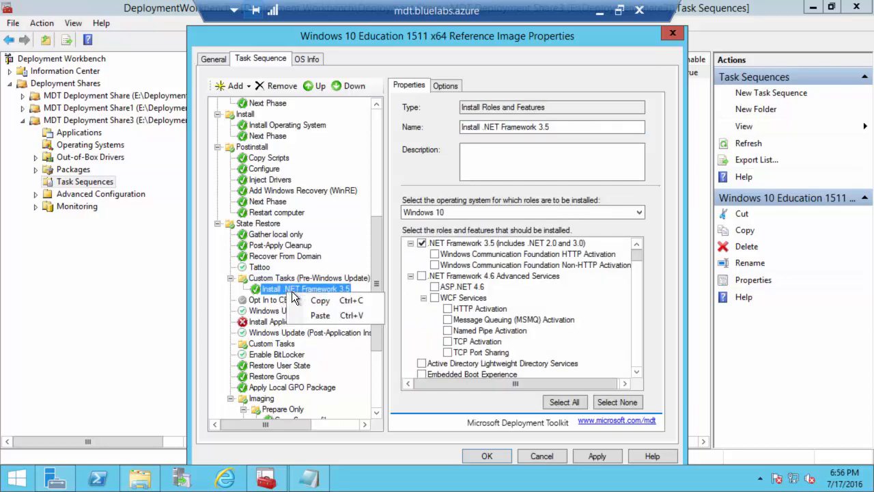
left_click(320, 301)
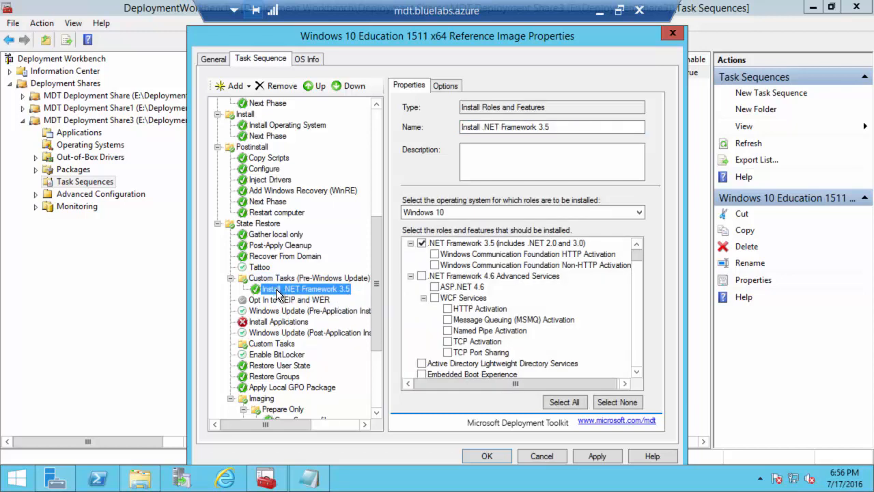
left_click(239, 87)
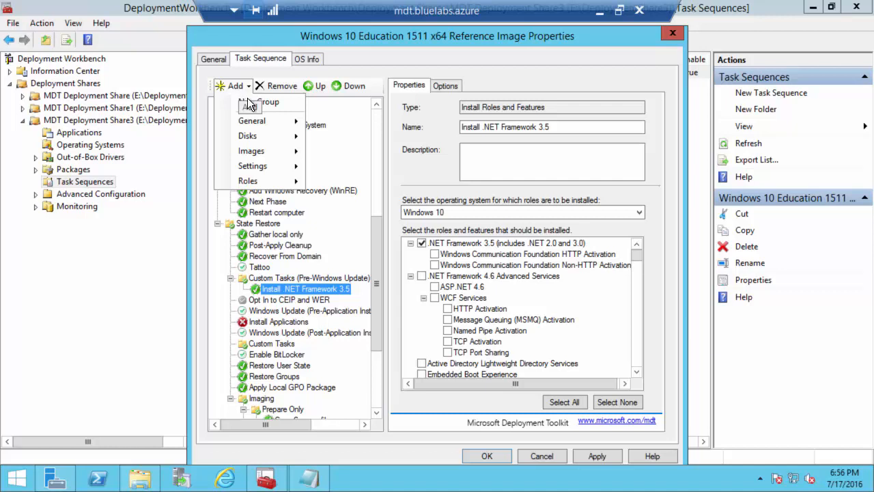
mouse_move(254, 121)
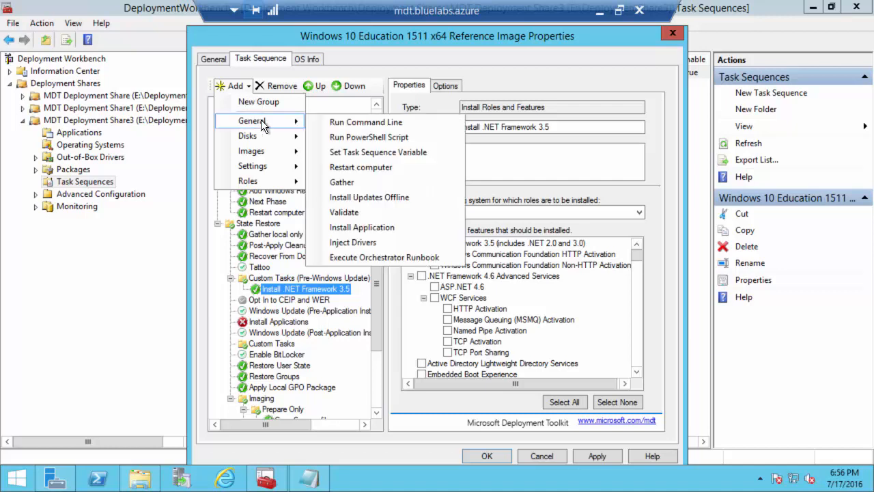
left_click(345, 231)
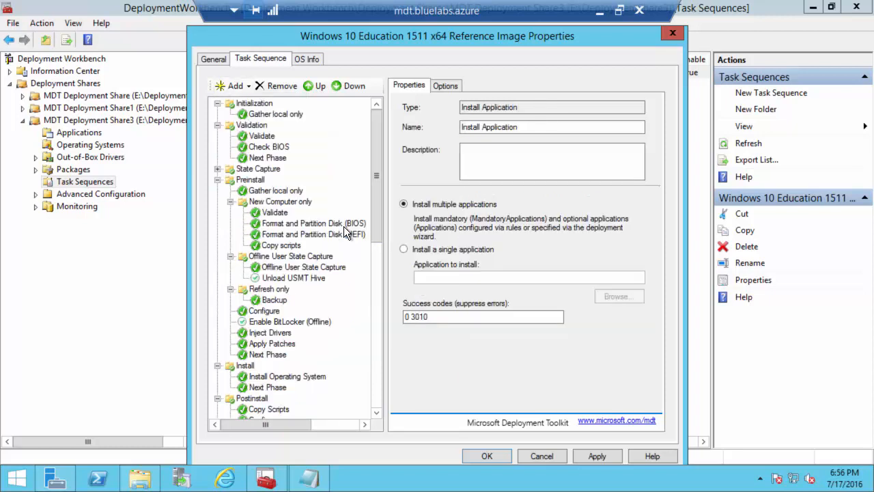
Name the new Install Application action "Office 365 ProPlus", make it install the single application Office 365 ProPlus, and try to apply the changes
left_click_drag(536, 123, 411, 127)
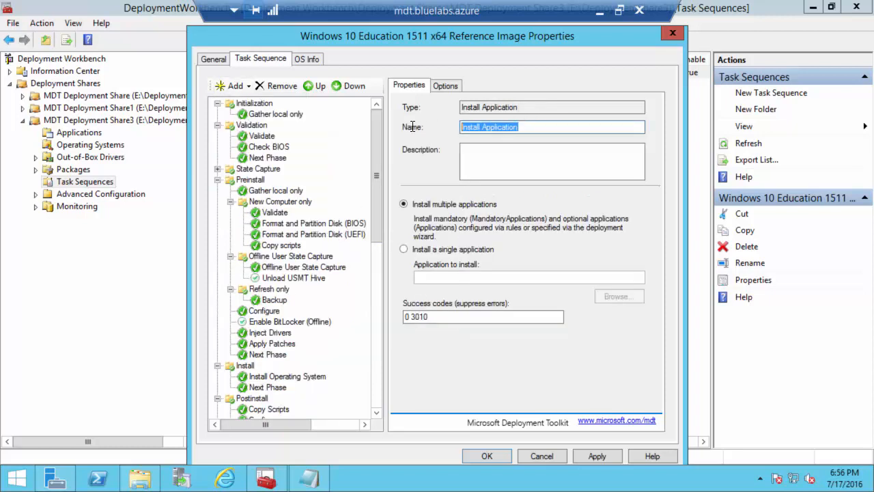
type("Office 3")
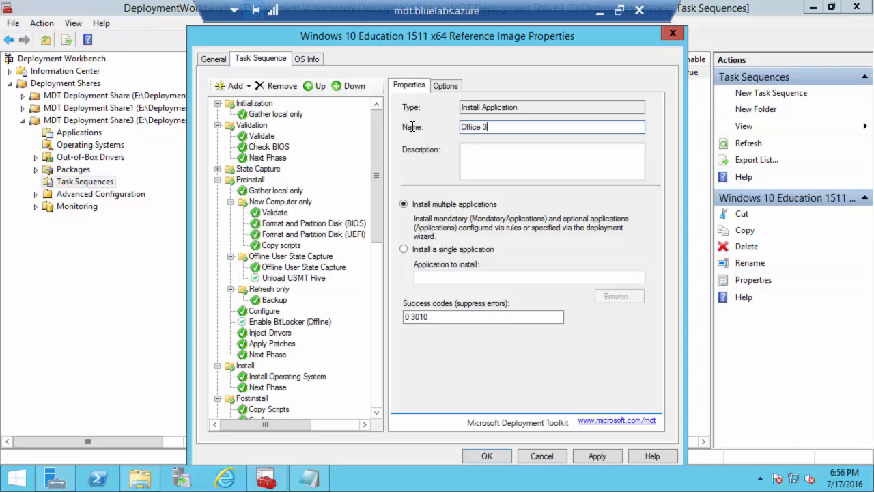
type("65 ProPlus")
left_click(426, 252)
left_click(617, 297)
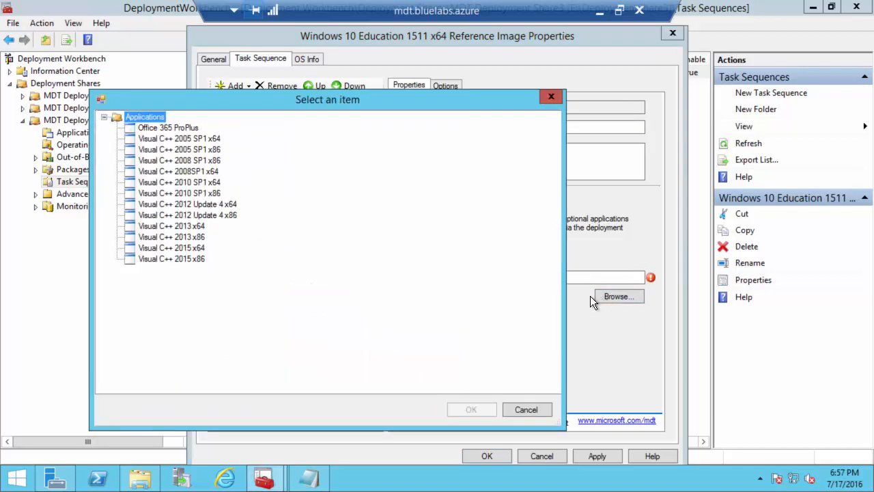
left_click(168, 127)
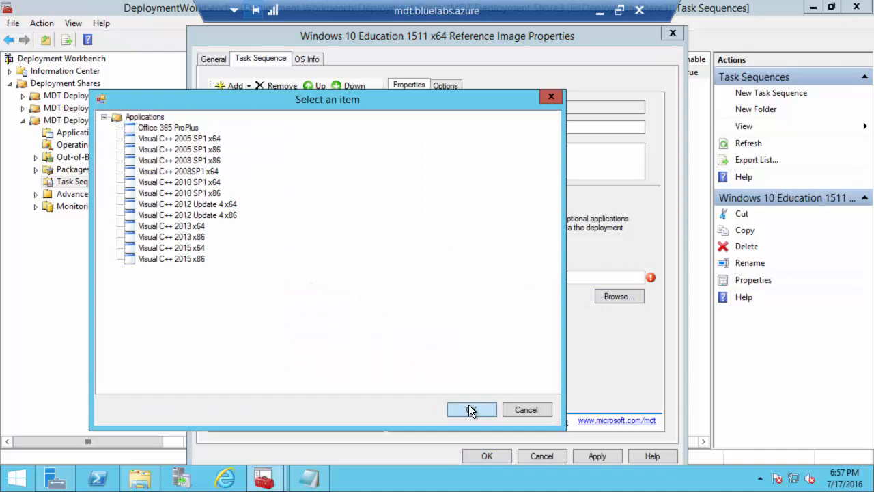
left_click(470, 407)
left_click(612, 459)
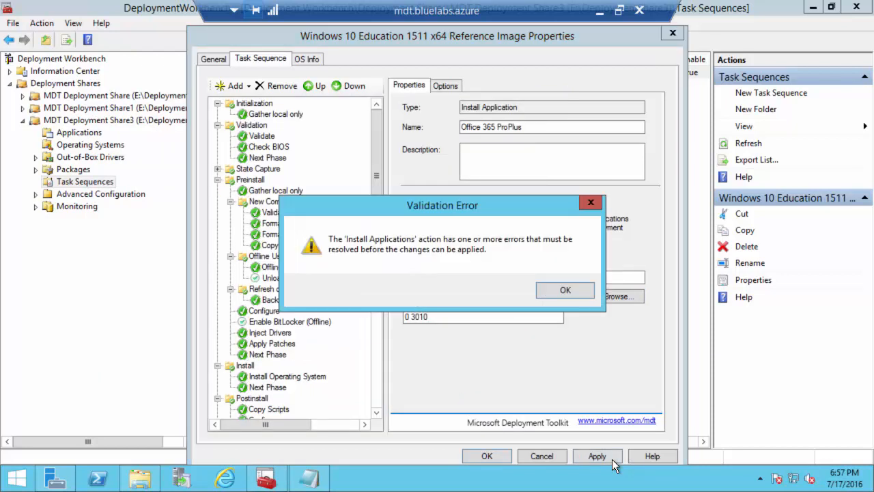
left_click(551, 292)
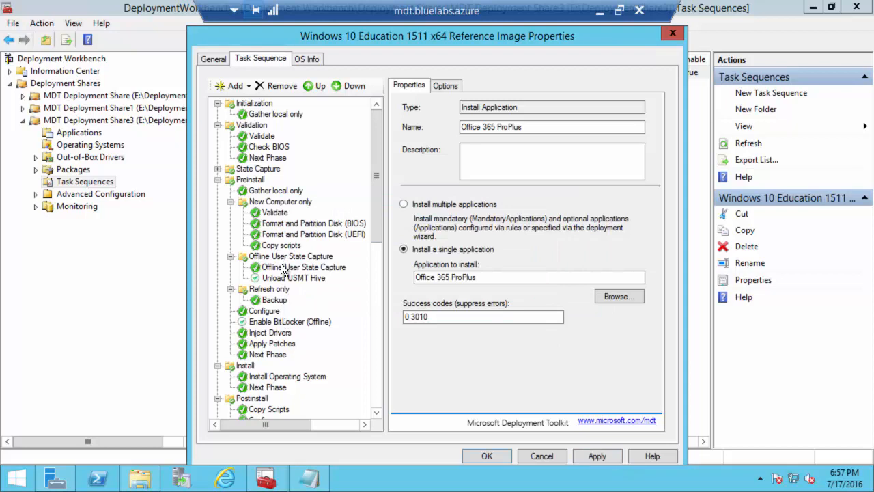
Set the Install Applications action between the two Windows Update actions to install multiple applications and apply the task sequence changes
scroll(276, 369, "down", 7)
scroll(276, 369, "down", 4)
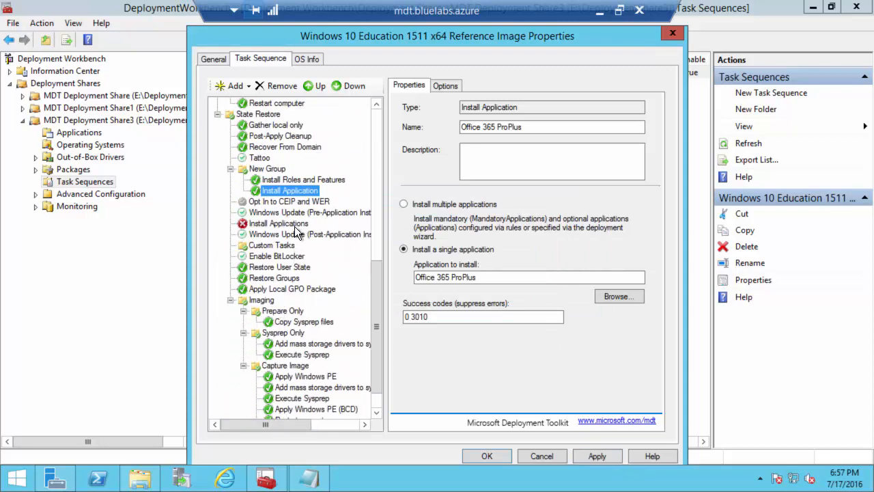
left_click(267, 223)
left_click(442, 205)
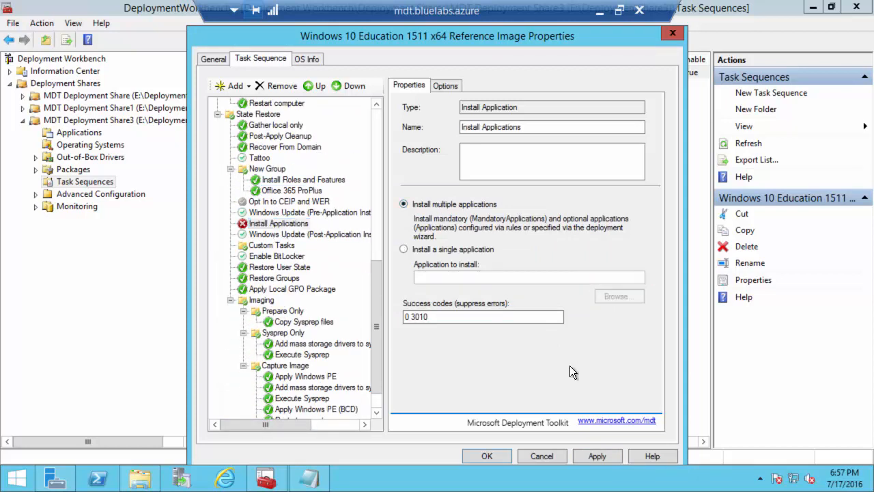
left_click(596, 456)
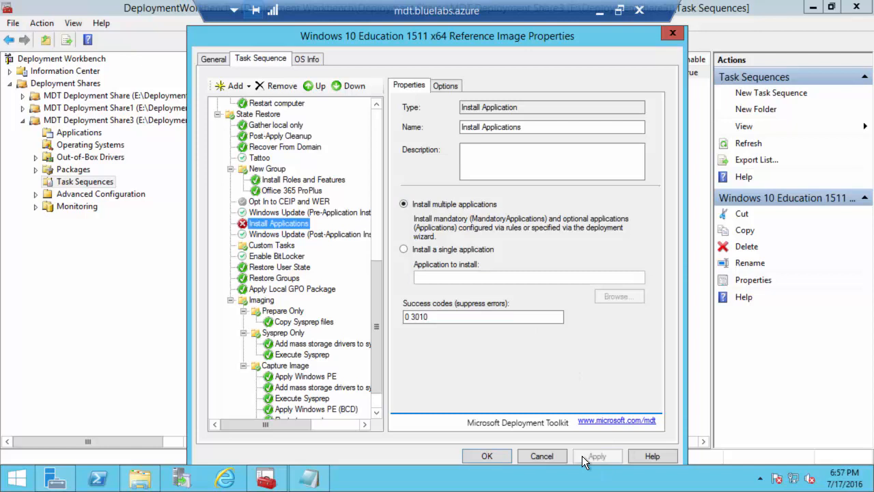
Check the properties of the Office 365 ProPlus action and of its parent group after Tattoo
left_click(280, 191)
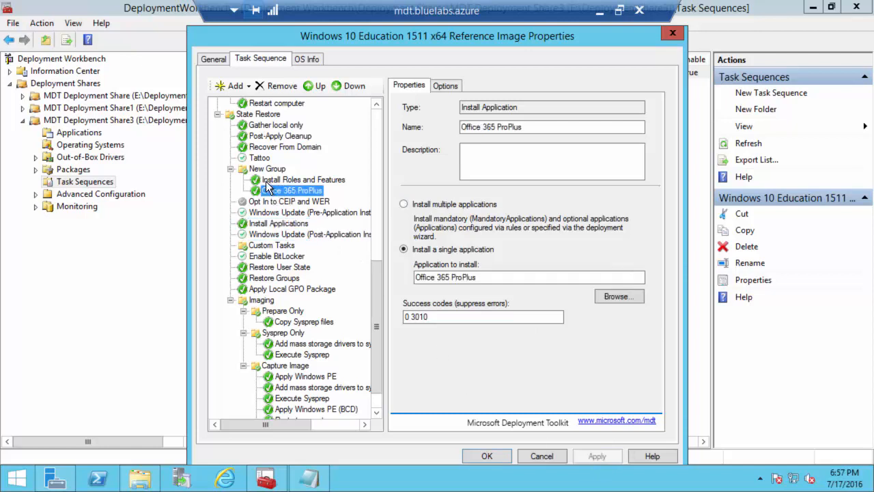
left_click(266, 170)
scroll(271, 276, "up", 3)
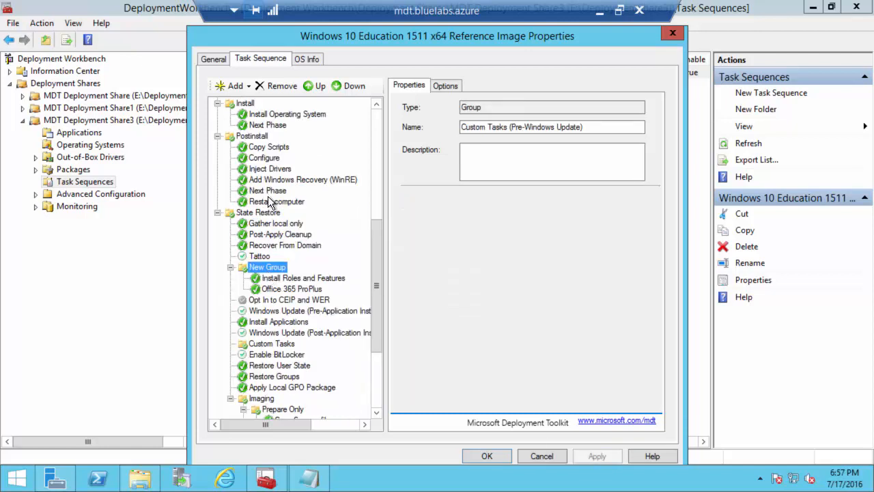
Check the Install .NET Framework 3.5 and Office 365 ProPlus actions, and add another Install Application action with Office 365 ProPlus selected
scroll(262, 268, "down", 1)
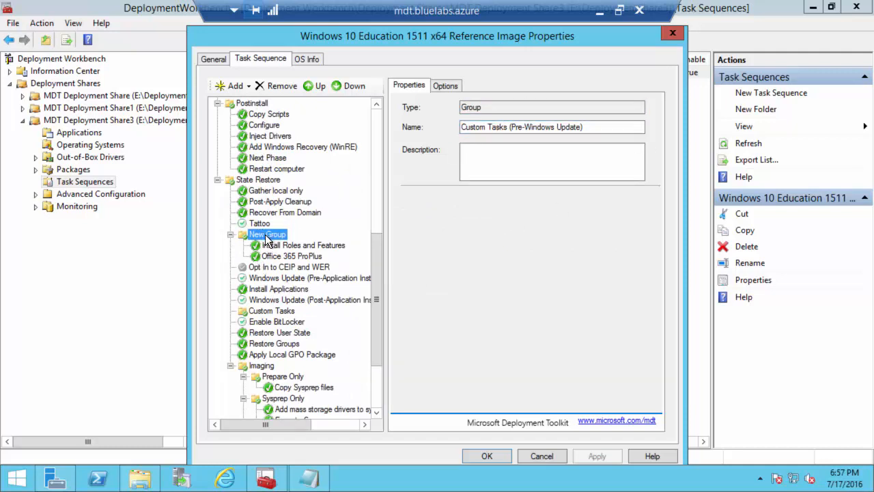
left_click(297, 245)
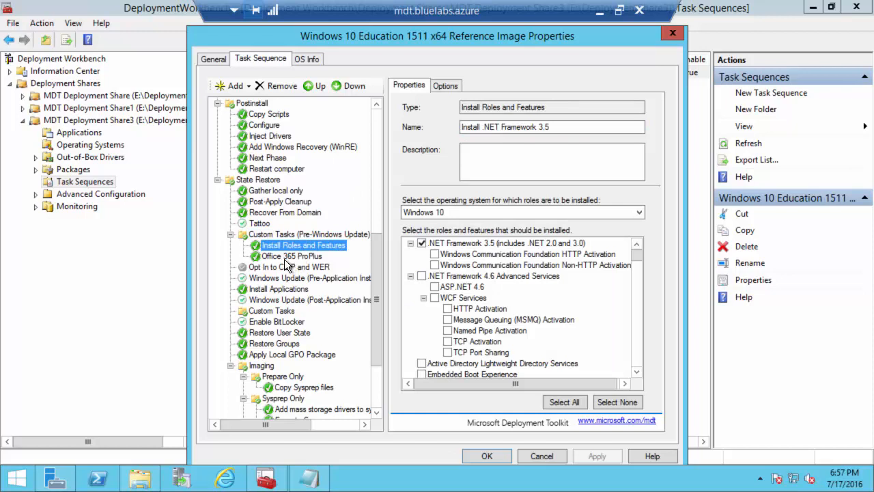
left_click(286, 256)
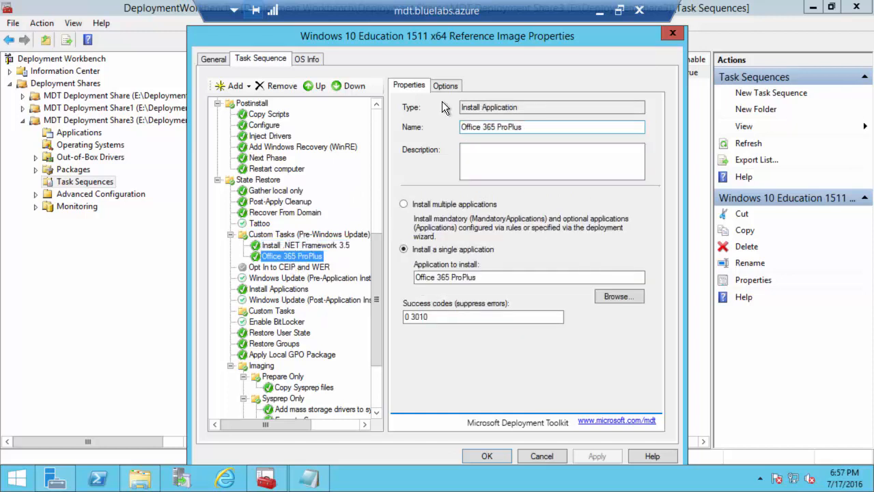
left_click(237, 87)
mouse_move(254, 123)
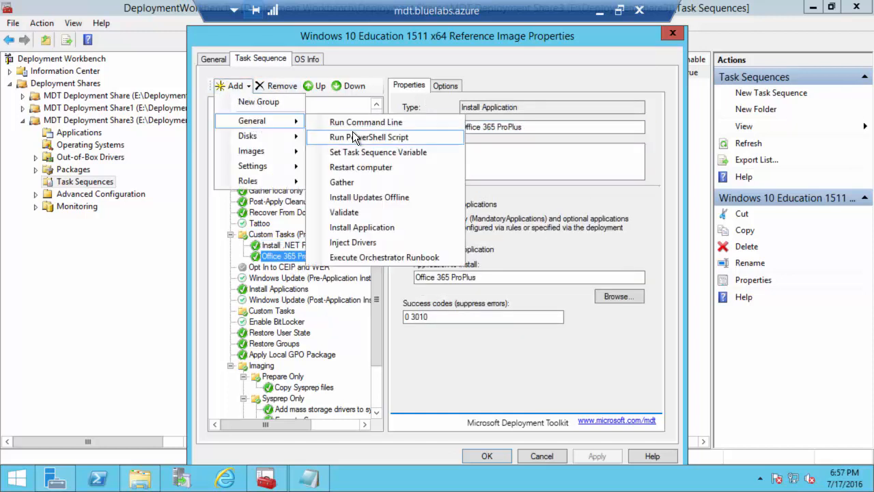
left_click(355, 227)
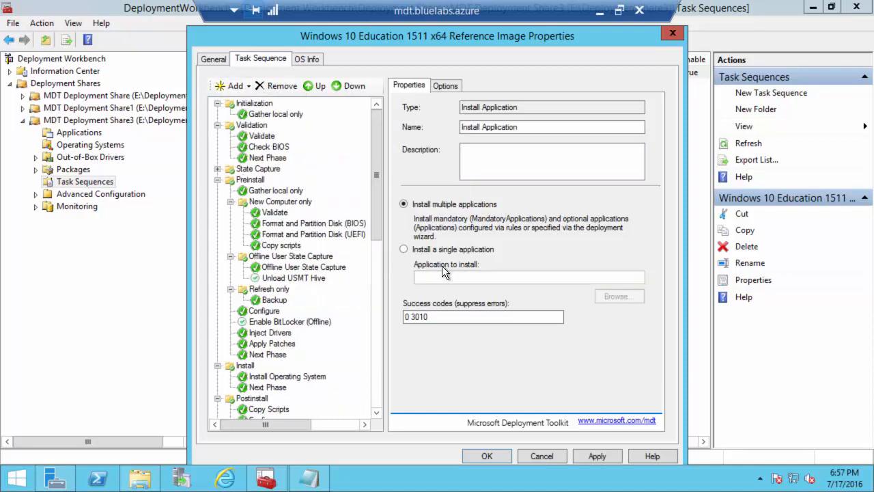
Set the new Install Application action to install a single application and browse for the application to install
left_click(447, 249)
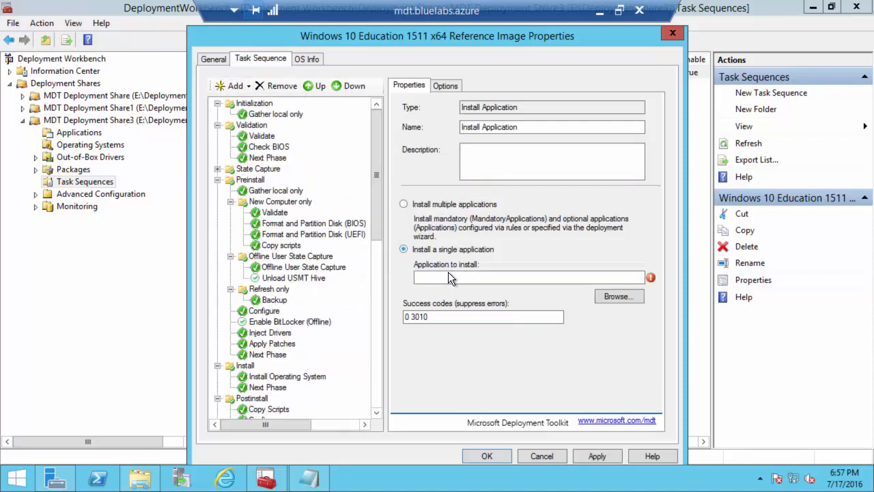
left_click(601, 298)
left_click(198, 157)
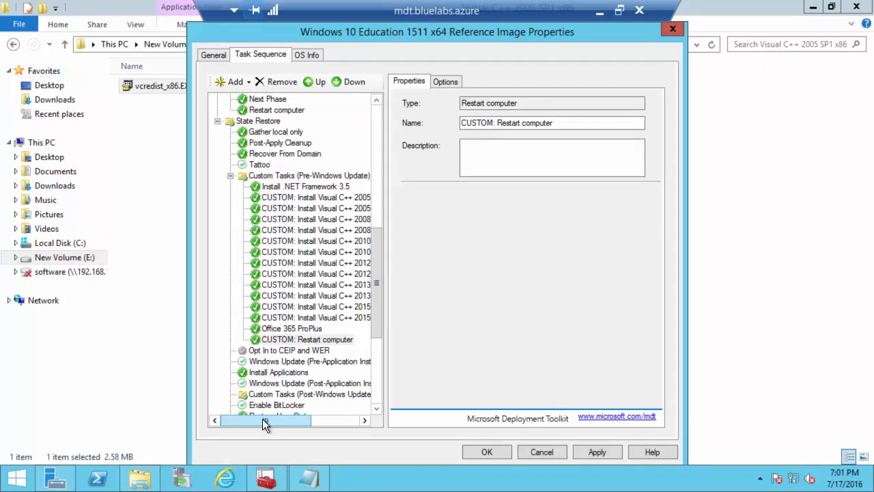
Rename the Office 365 ProPlus action to "CUSTOM: Office 365 ProPlus" and review the neighbouring actions in the Custom Tasks (Pre-Windows Update) group
left_click_drag(290, 417, 308, 417)
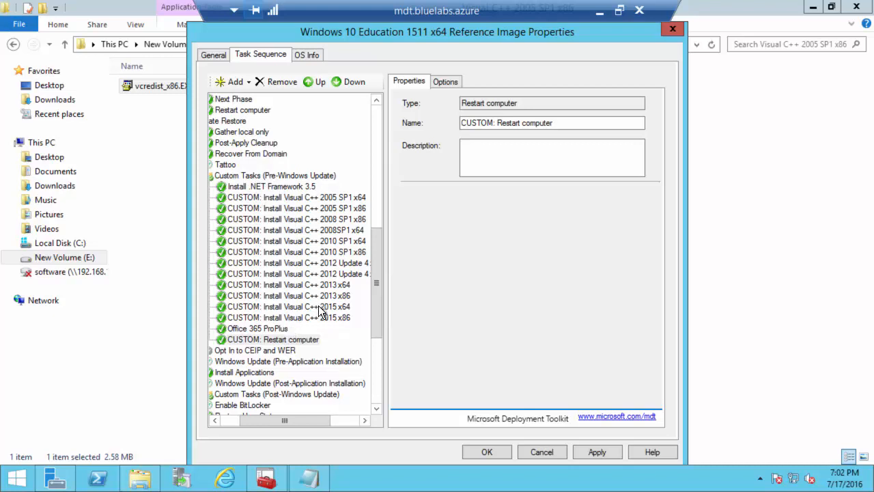
left_click(258, 328)
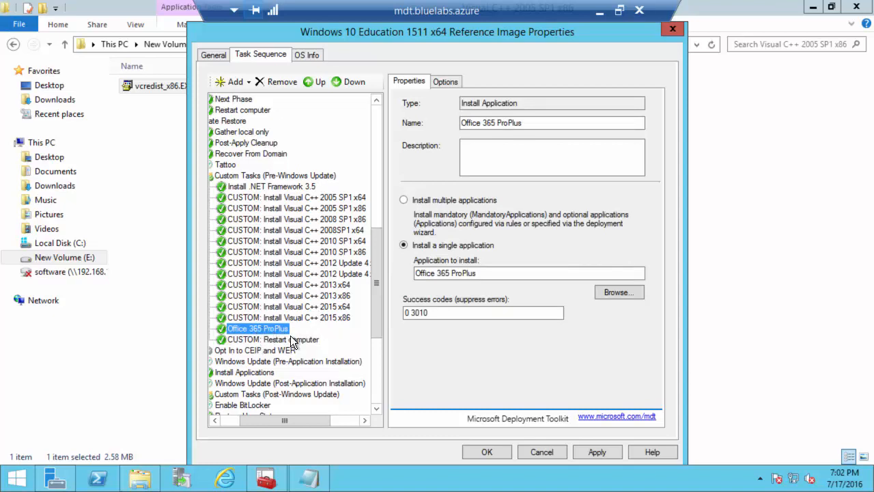
left_click(463, 123)
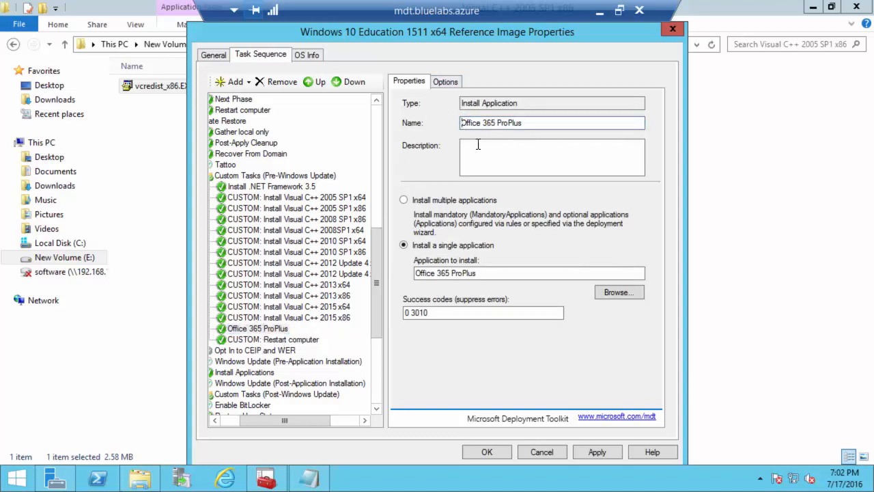
type("CUSTOM:")
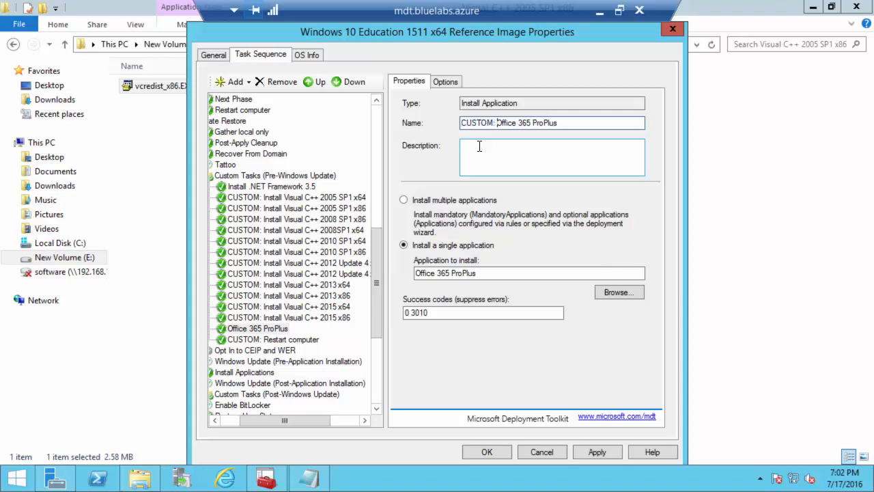
left_click(283, 318)
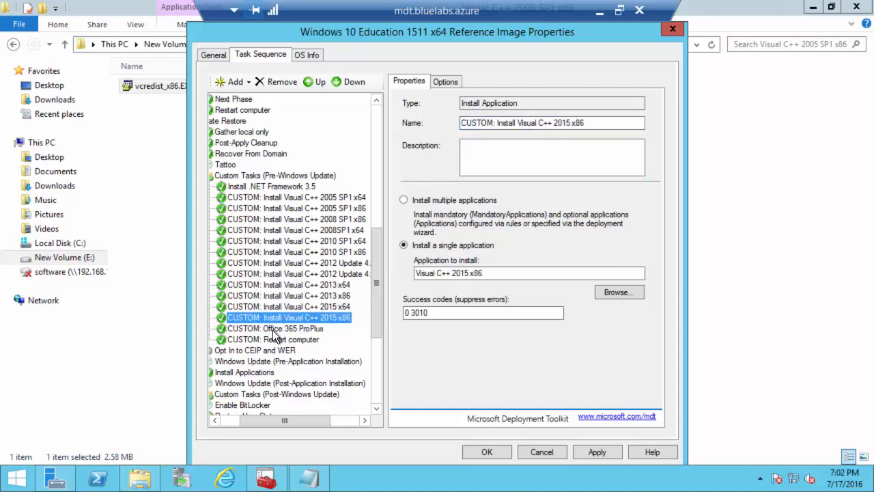
left_click(273, 329)
left_click(273, 339)
left_click(265, 179)
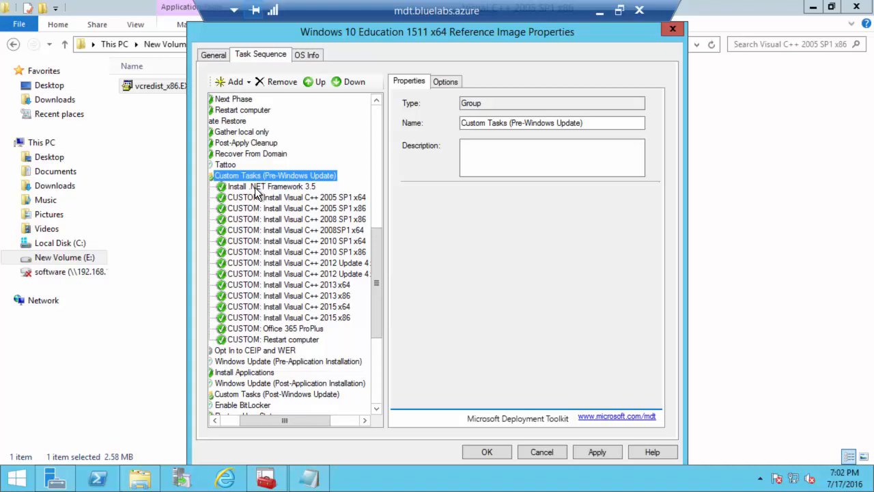
scroll(267, 336, "down", 5)
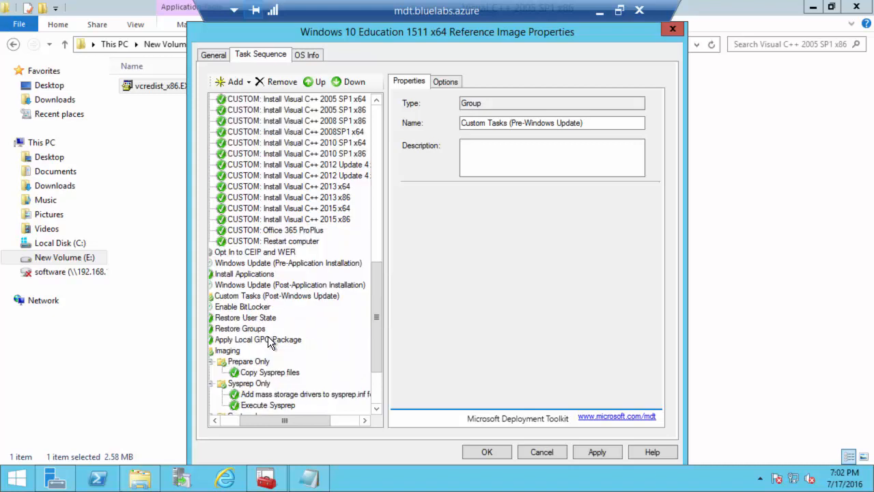
Switch to the TechNet article in the browser and read the application list and the optional section on adding a suspend action
left_click(599, 10)
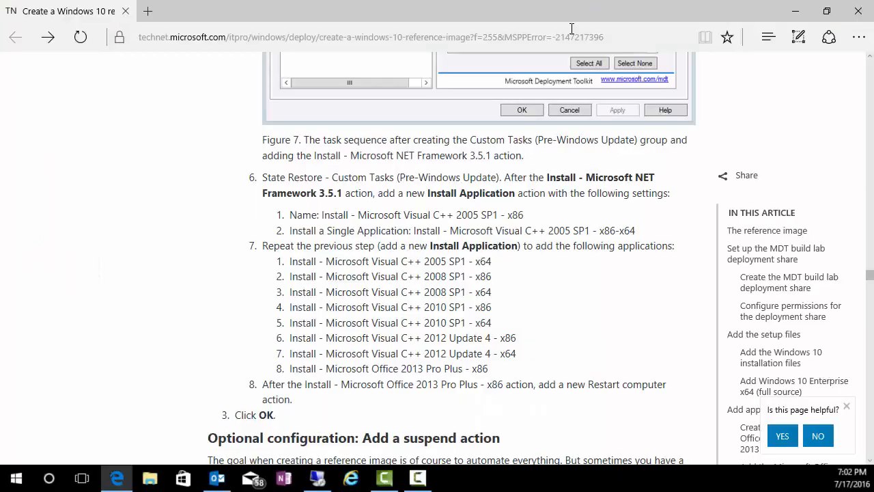
scroll(318, 350, "down", 5)
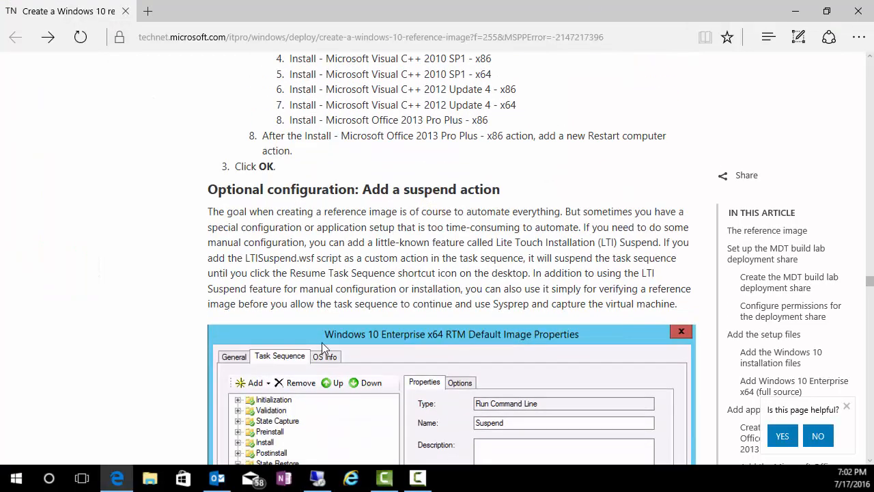
scroll(342, 286, "up", 3)
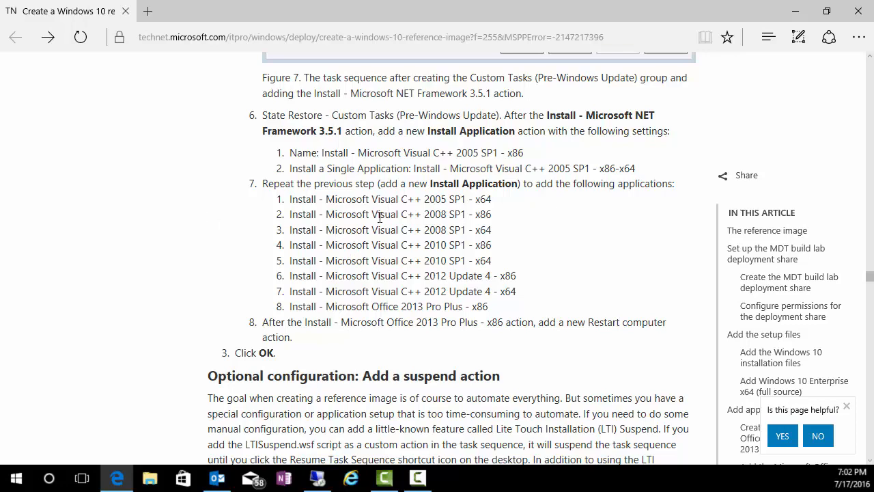
scroll(352, 383, "down", 4)
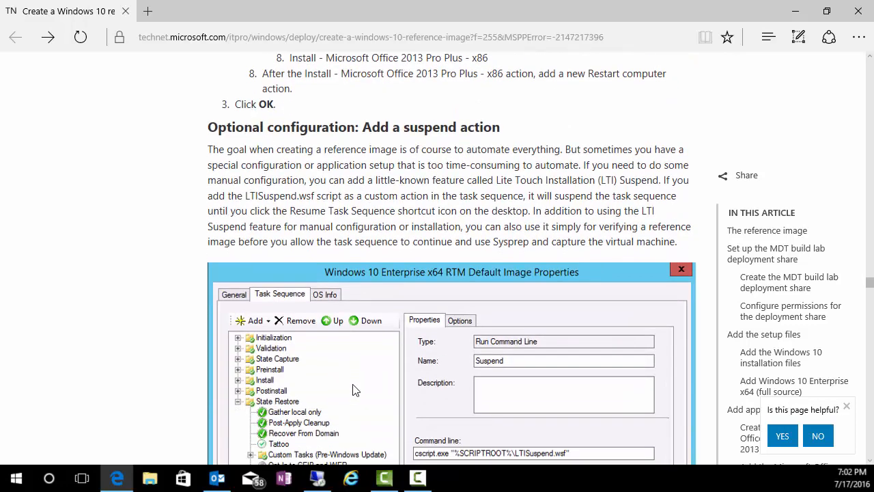
scroll(353, 390, "down", 2)
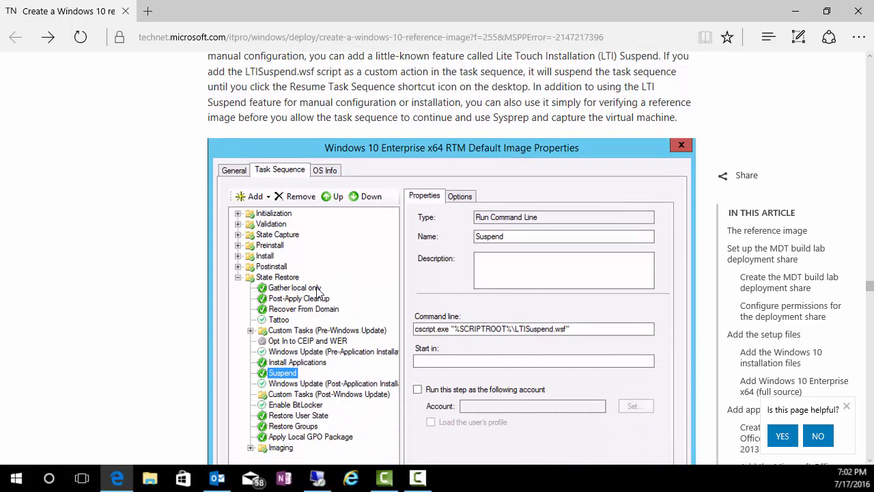
scroll(318, 295, "up", 2)
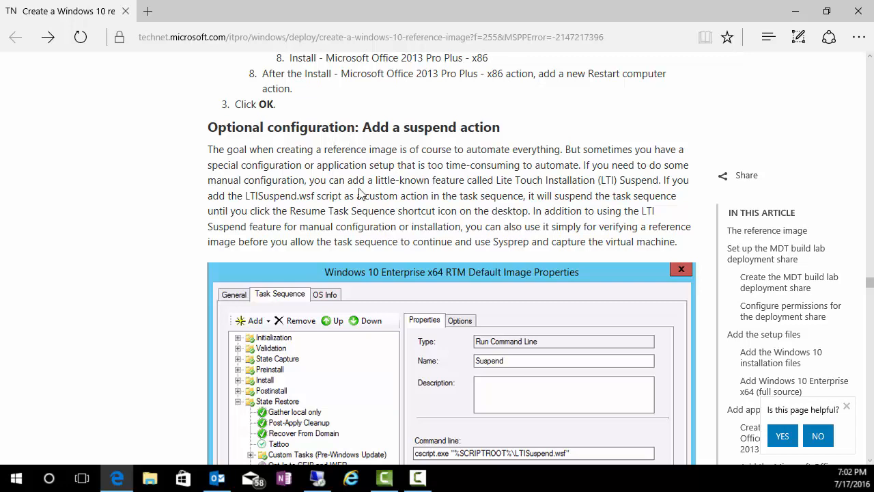
scroll(359, 232, "down", 2)
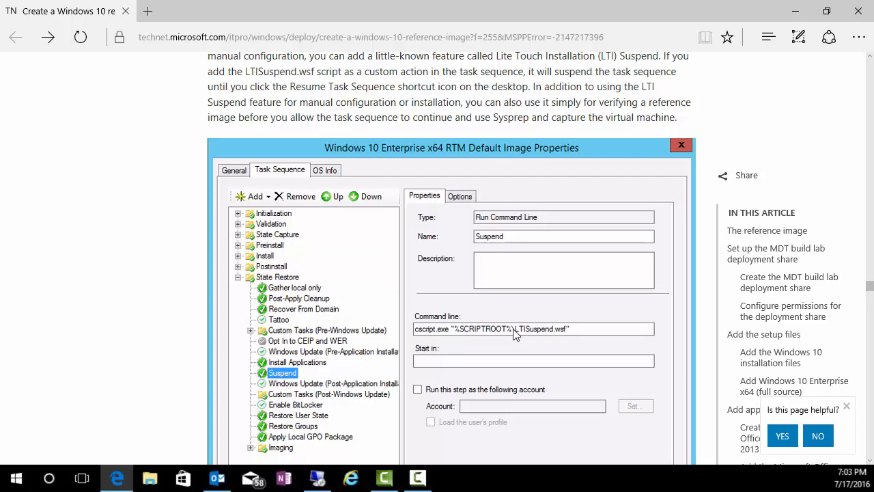
scroll(272, 375, "down", 3)
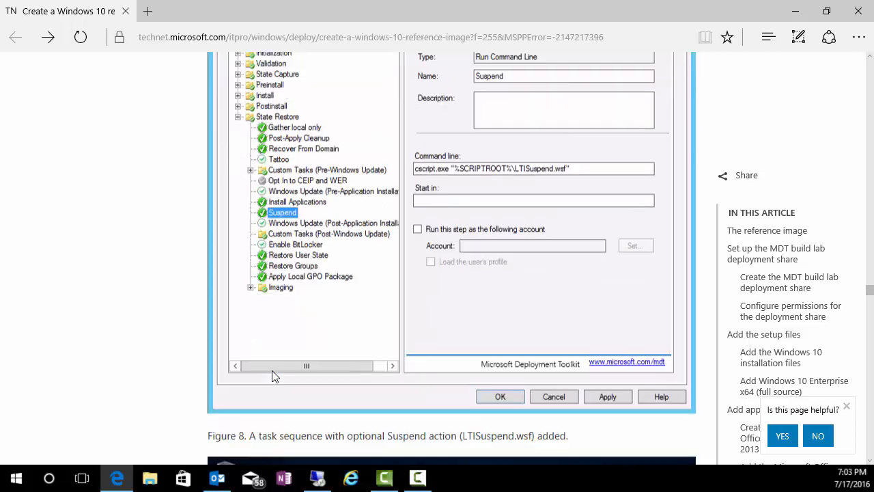
scroll(272, 377, "down", 3)
scroll(272, 376, "down", 3)
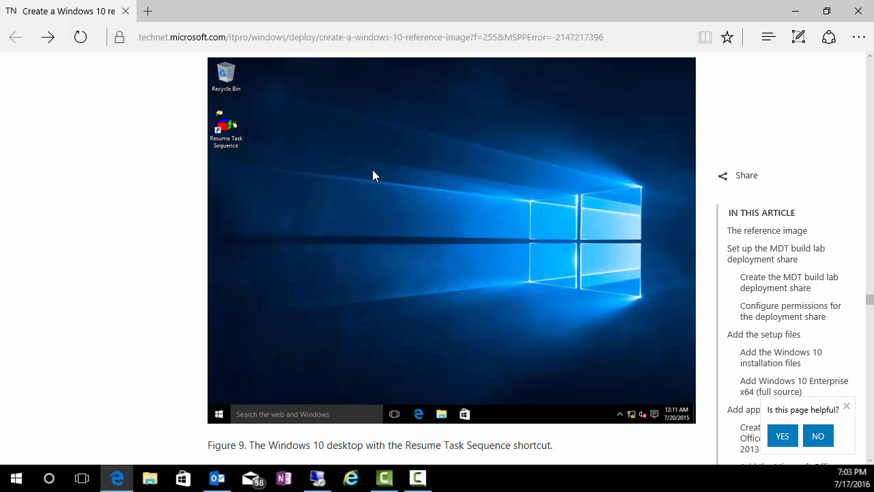
Read the article's section on editing the Unattend.xml file, including the steps for configuring Internet Explorer settings
scroll(393, 358, "down", 3)
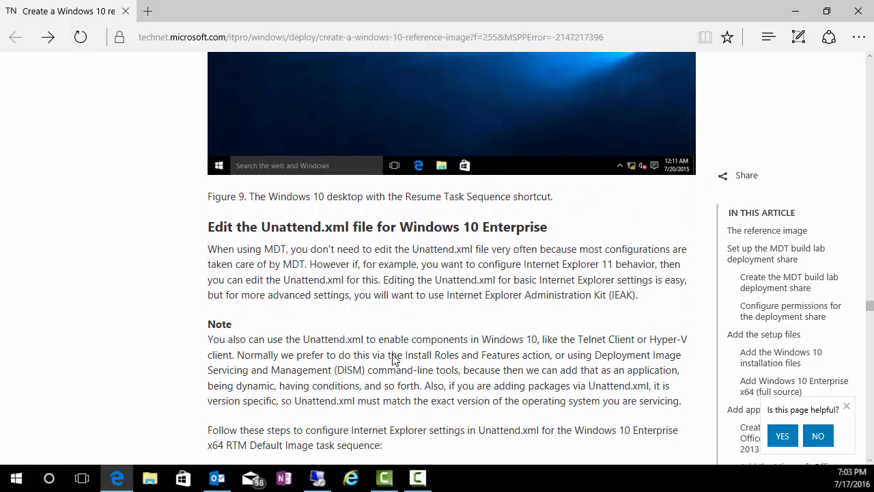
scroll(392, 358, "down", 2)
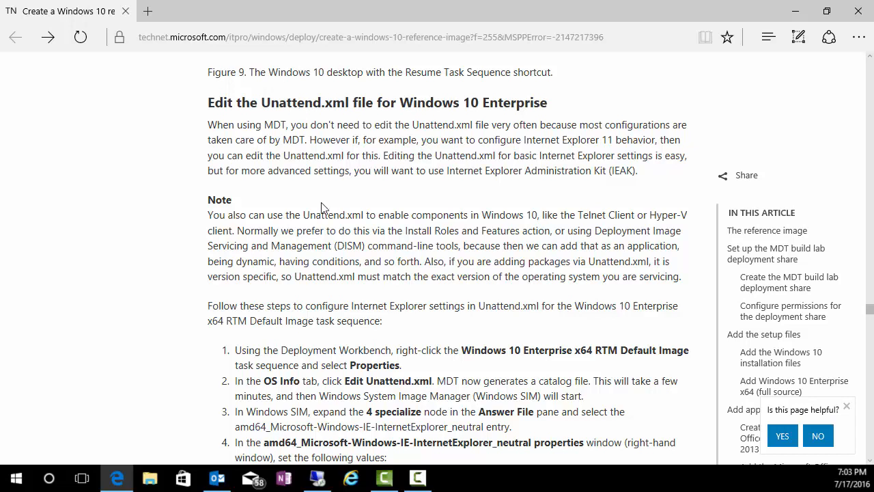
scroll(324, 241, "down", 1)
scroll(322, 233, "up", 1)
scroll(325, 270, "down", 1)
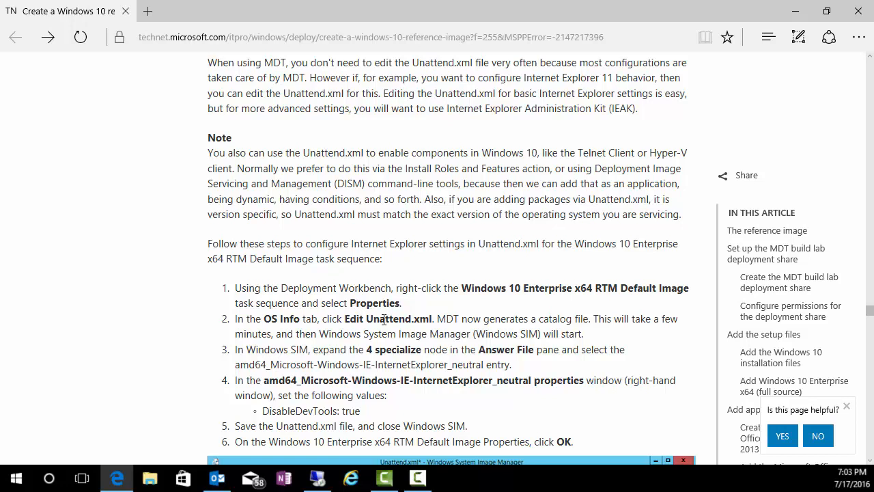
Return to the mdt.bluelabs.azure remote session, open the task sequence's Unattend.xml for editing and maximize the Windows System Image Manager window
mouse_move(321, 480)
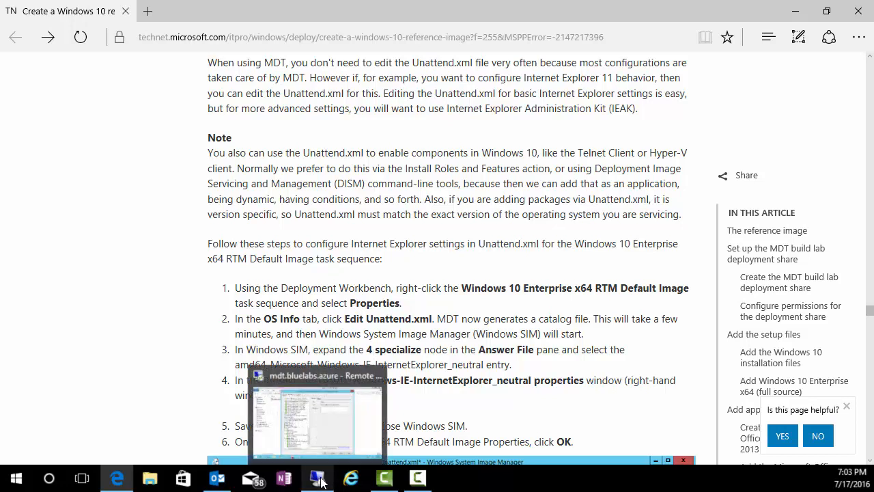
left_click(319, 479)
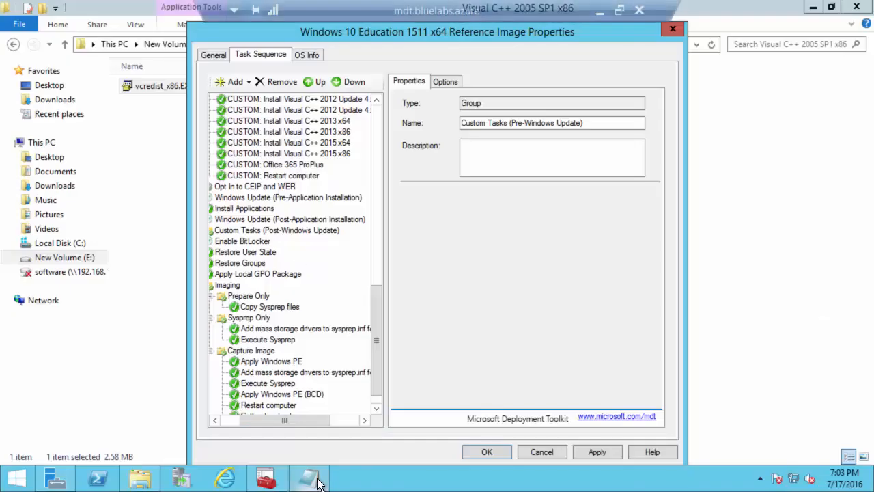
left_click(301, 56)
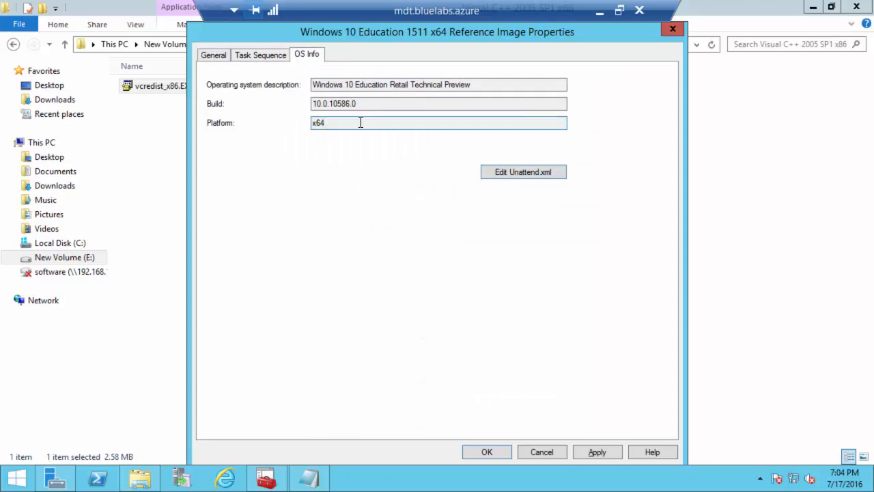
left_click(513, 173)
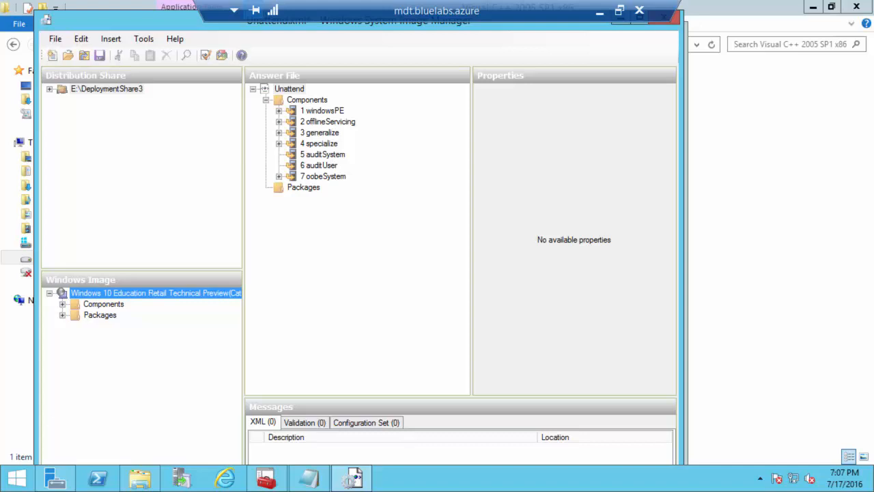
double_click(176, 19)
left_click_drag(166, 13, 291, 115)
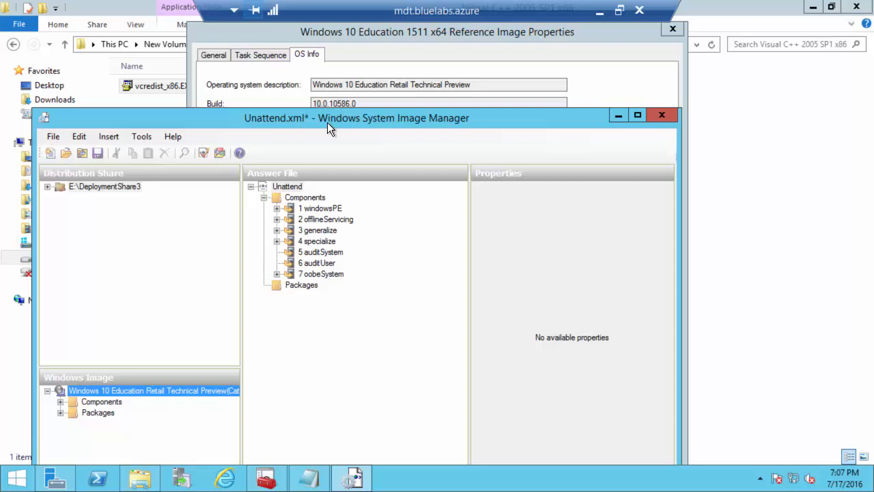
double_click(305, 123)
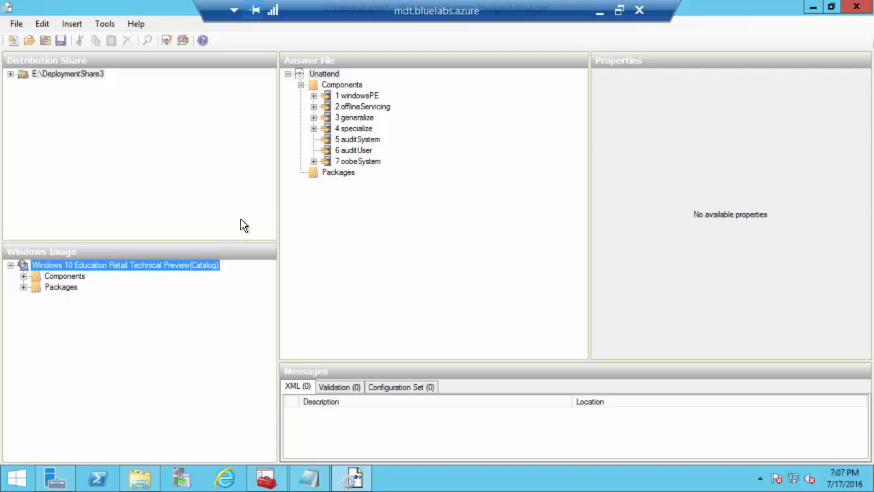
Expand the 4 specialize node in the answer file and check the TechNet article's Internet Explorer component instructions
left_click(313, 128)
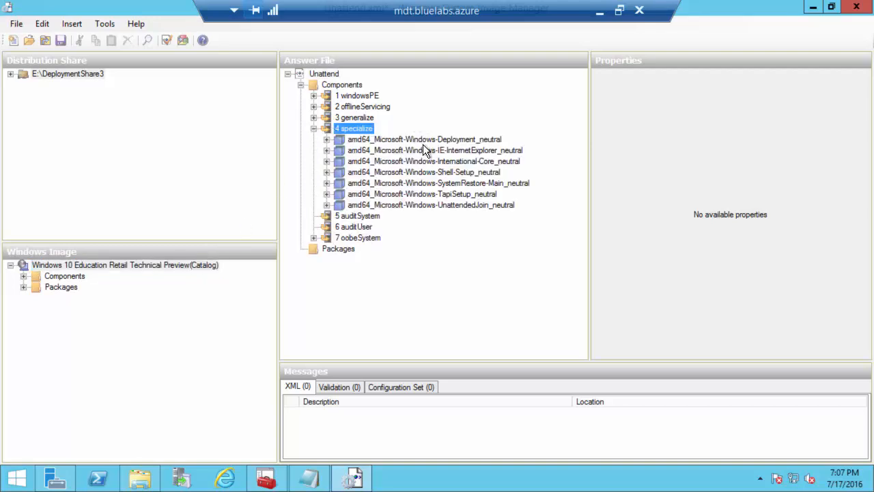
left_click(600, 11)
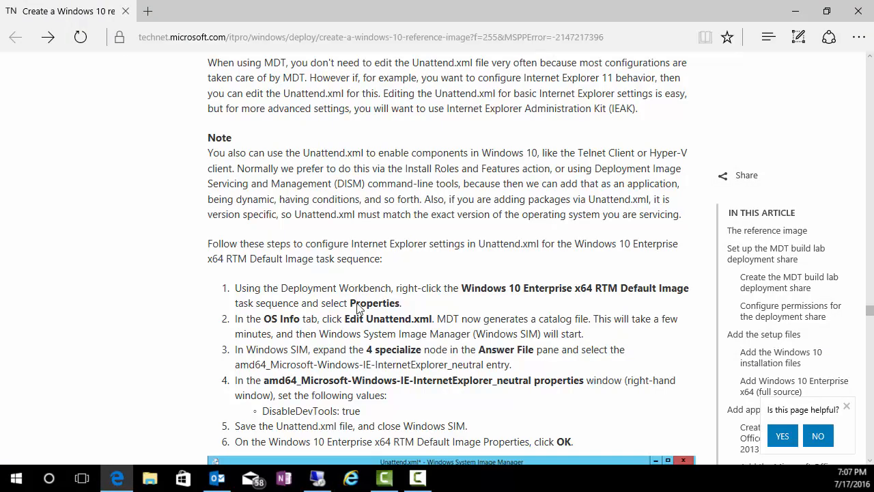
scroll(346, 321, "down", 1)
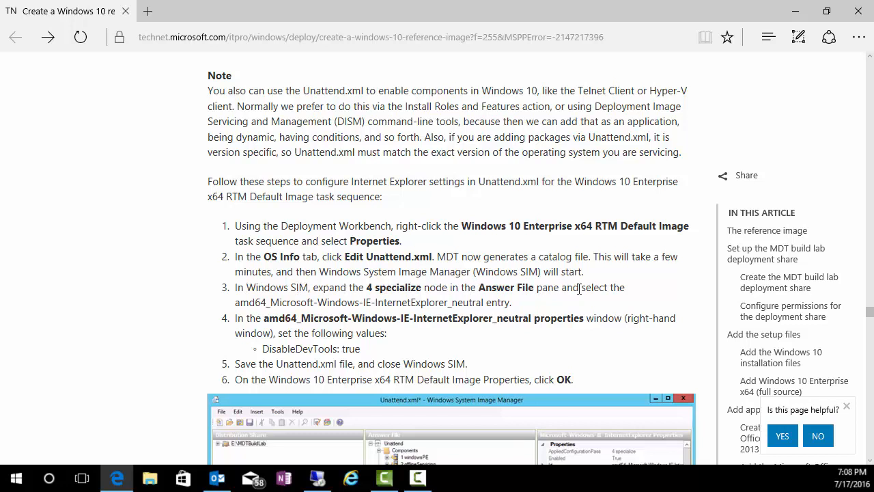
Read the article's steps and Figure 10 on the Internet Explorer component in the answer file and its DisableDevTools value
scroll(494, 323, "down", 2)
scroll(493, 332, "down", 3)
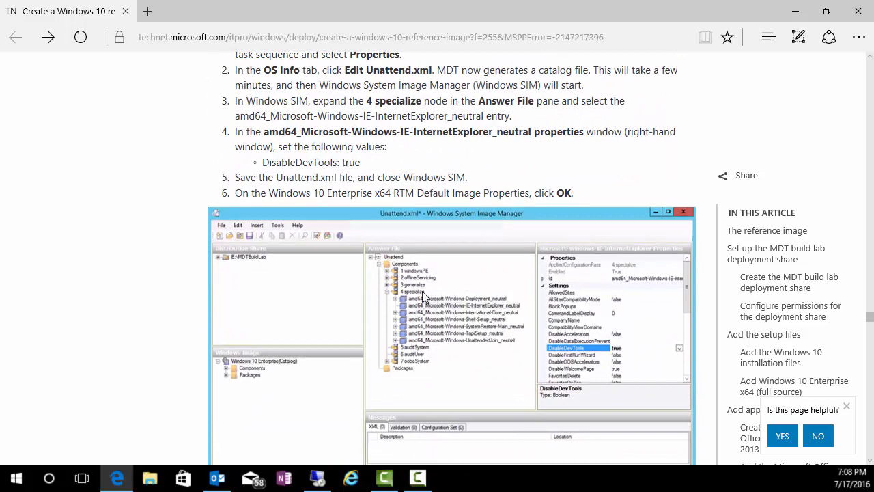
scroll(405, 310, "down", 2)
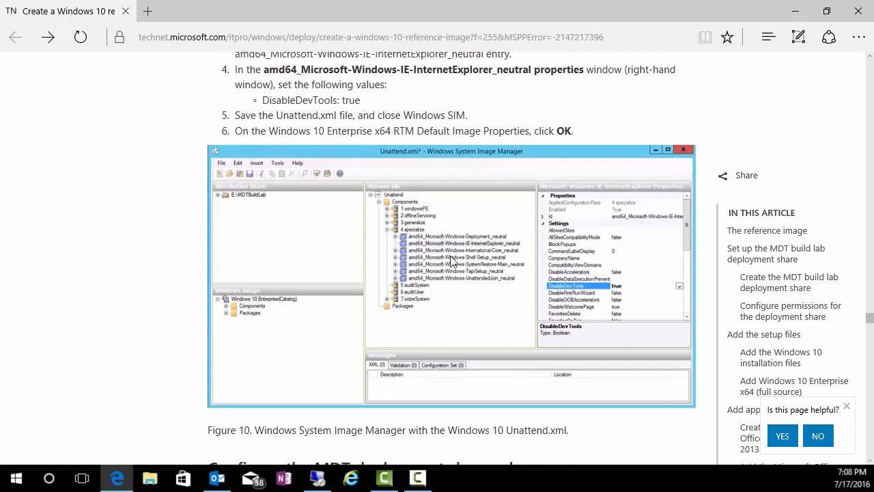
scroll(435, 311, "up", 3)
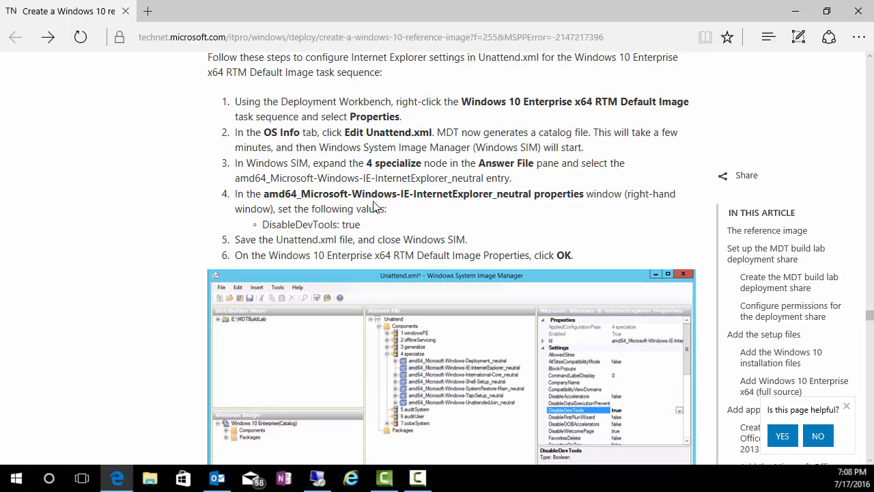
scroll(335, 235, "down", 4)
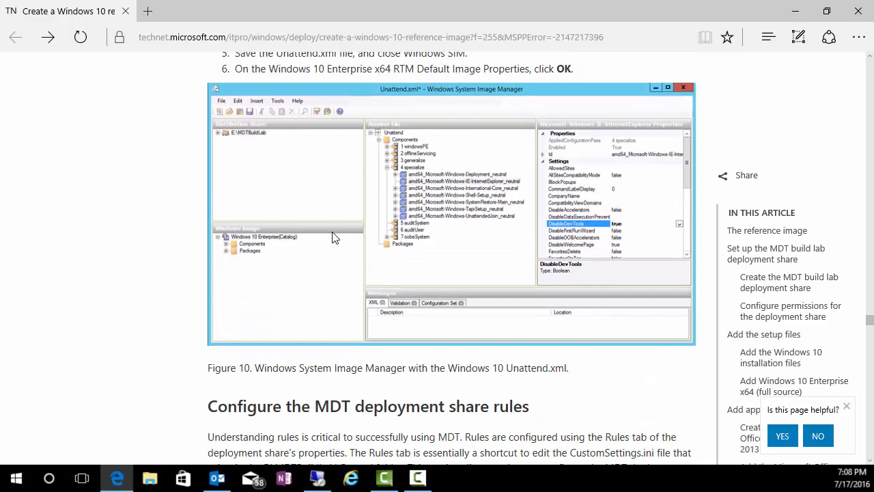
Return to the mdt.bluelabs.azure remote session and examine the settings of the amd64_Microsoft-Windows-IE-InternetExplorer_neutral component
left_click(317, 478)
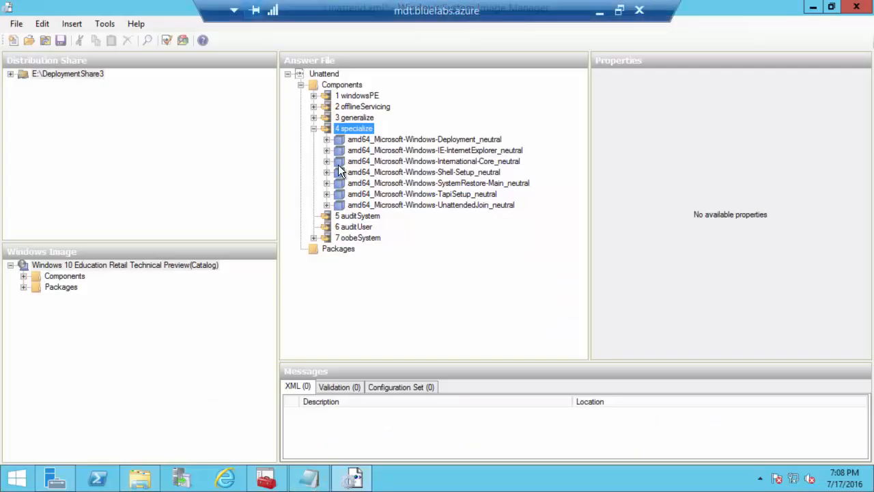
left_click(443, 150)
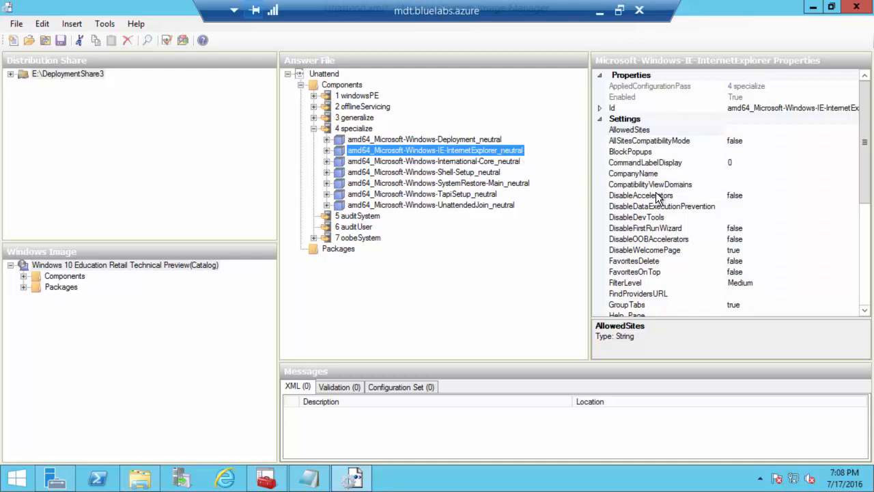
left_click_drag(867, 140, 864, 228)
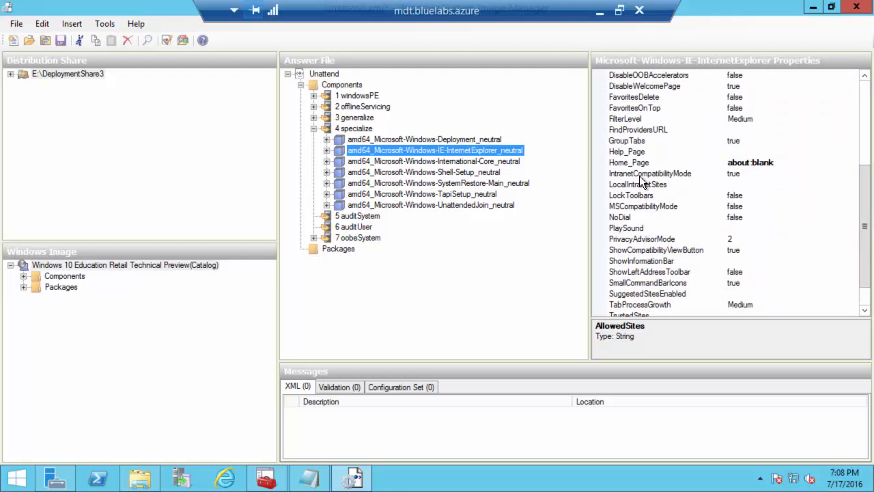
left_click_drag(864, 192, 859, 230)
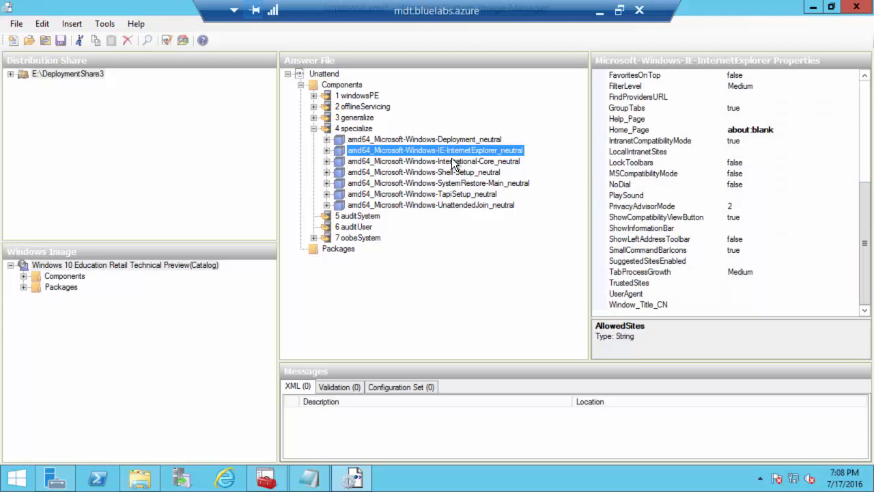
Examine the amd64_Microsoft-Windows-Shell-Setup_neutral component's settings, including RegisteredOrganization, and expand its node in the answer file
left_click(411, 174)
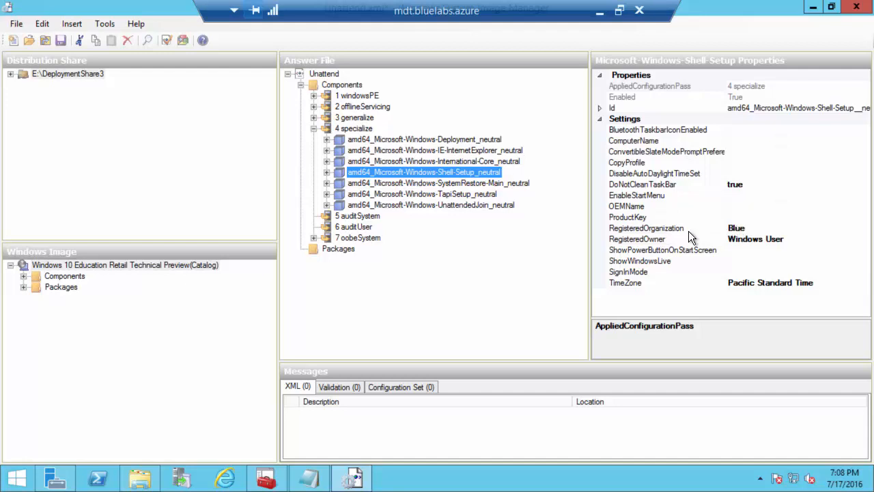
left_click(745, 228)
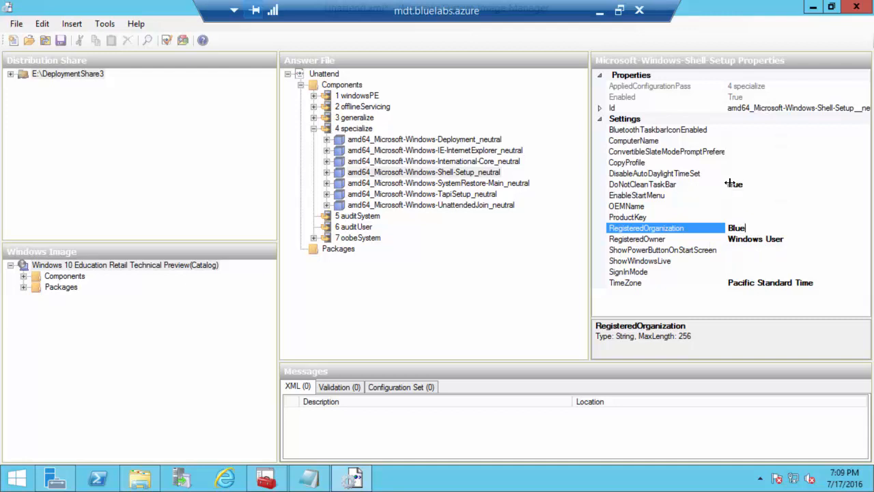
left_click(327, 172)
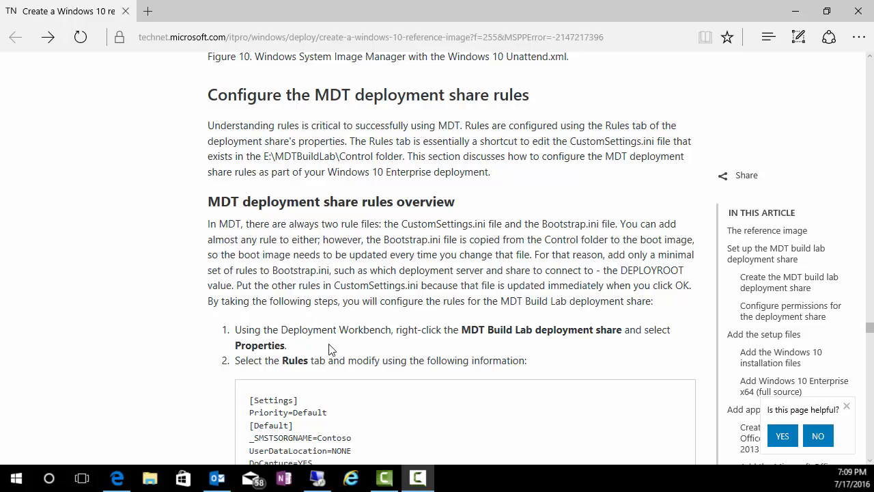
Back in the remote session, close Windows System Image Manager without saving the answer file and accept the reference image task sequence's properties
left_click(316, 479)
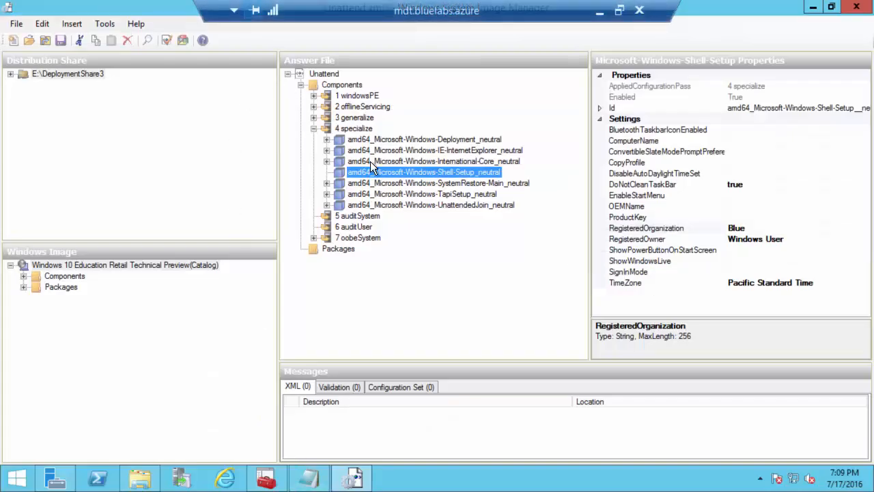
left_click(857, 6)
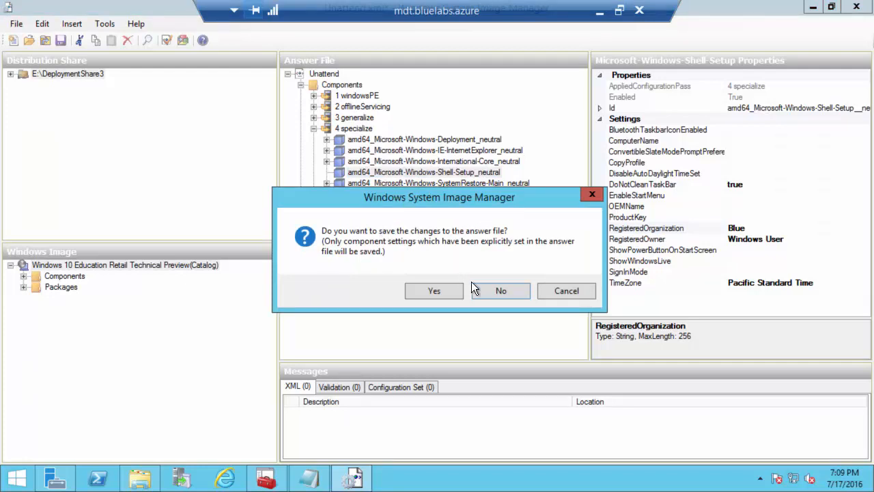
left_click(489, 291)
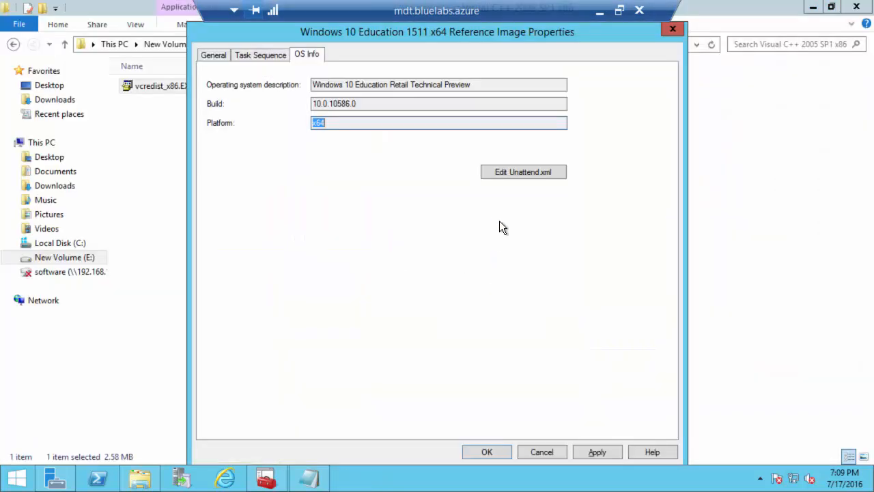
left_click(265, 59)
left_click(213, 55)
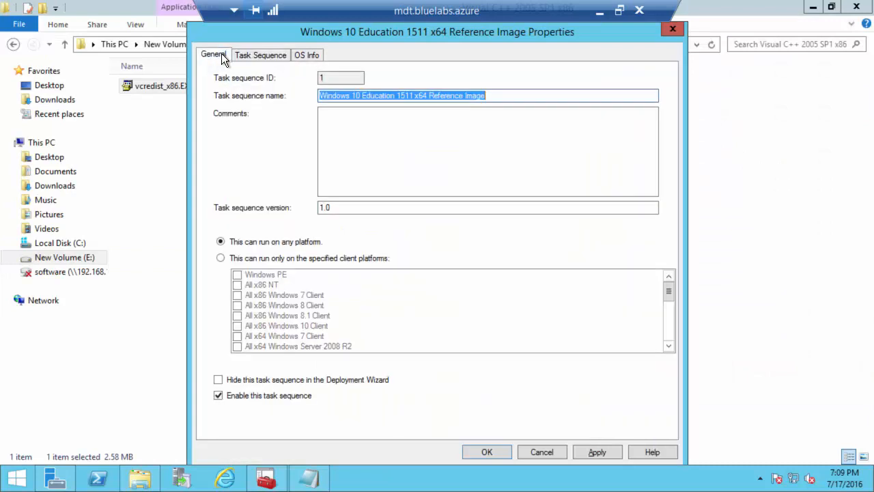
left_click(487, 452)
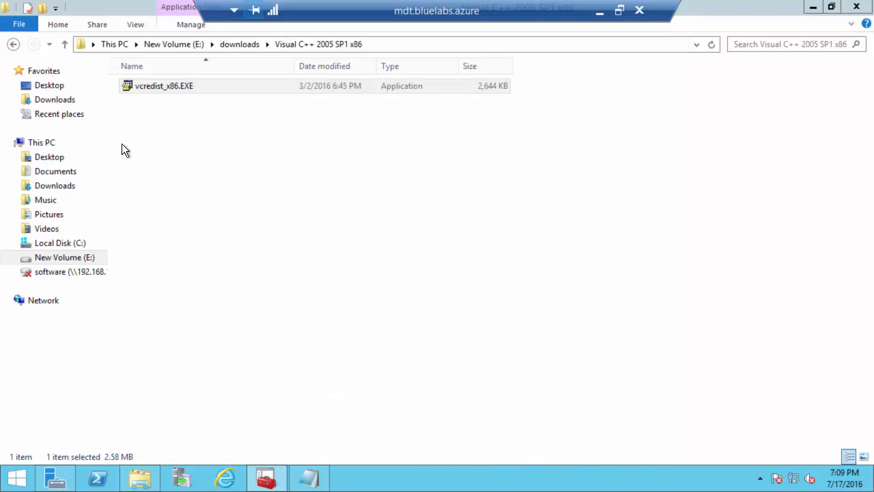
Switch to Deployment Workbench, collapse MDT Deployment Share, and open the Rules in the properties of MDT Deployment Share3
left_click(267, 477)
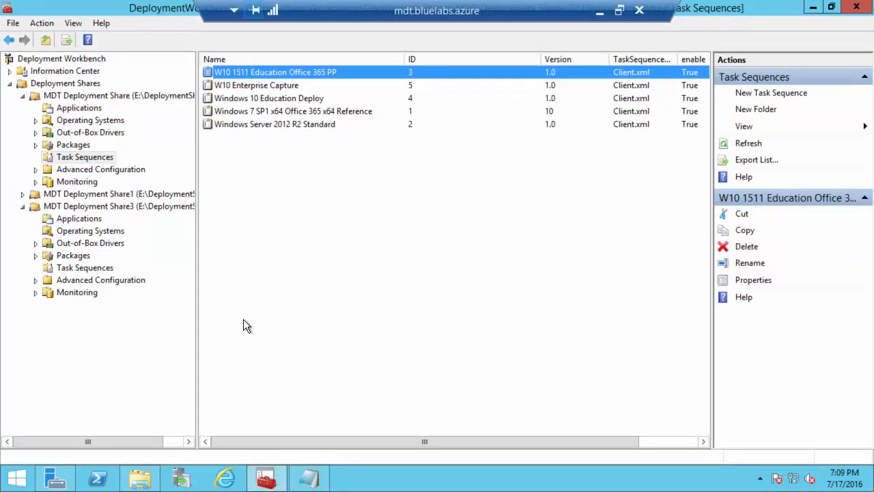
double_click(31, 99)
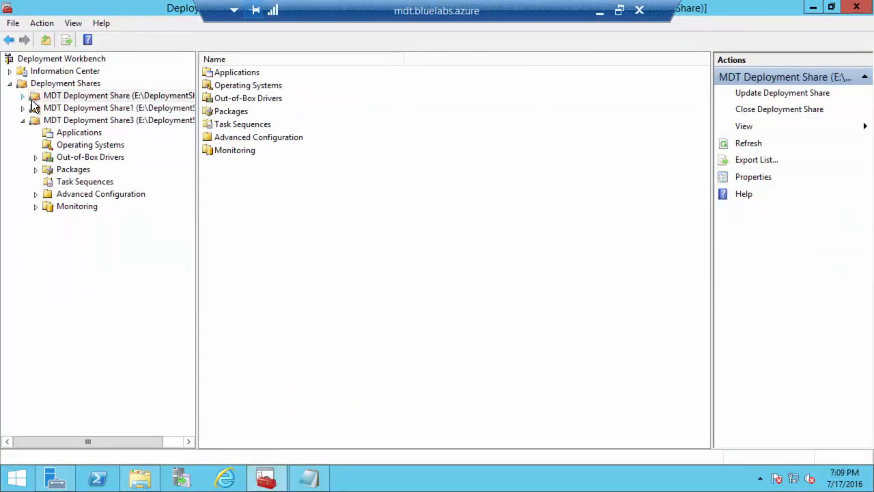
left_click(73, 120)
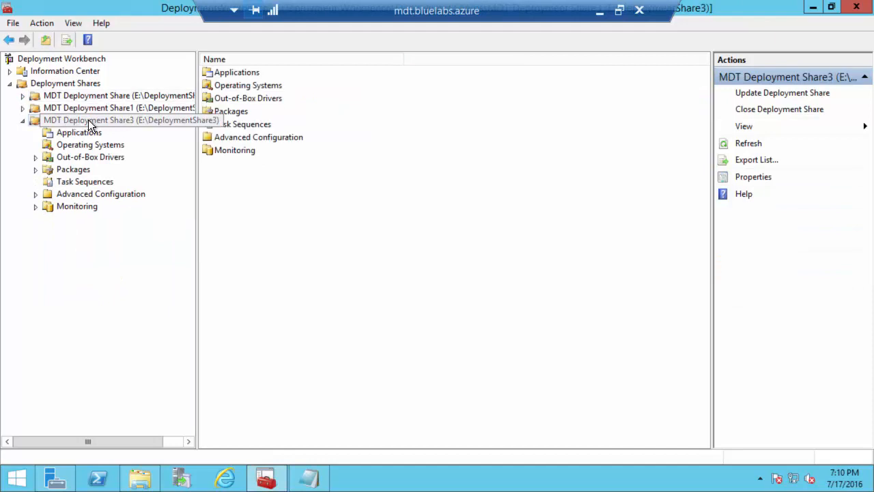
right_click(126, 122)
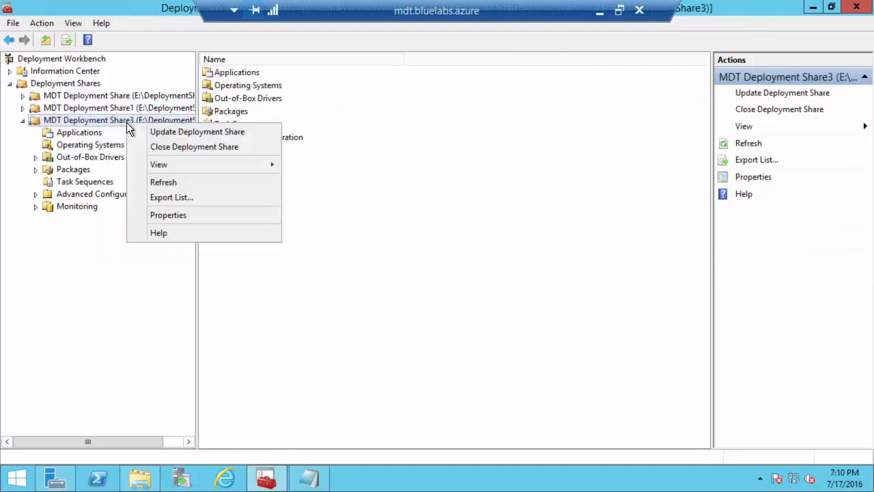
left_click(170, 215)
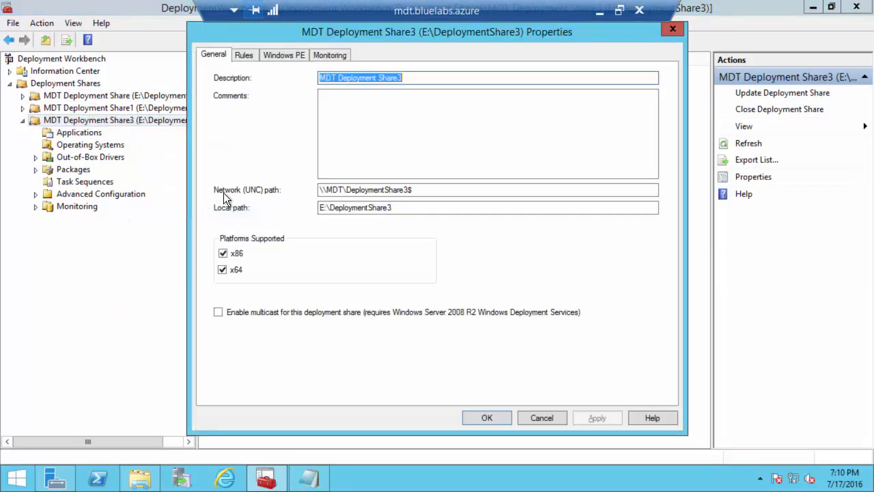
left_click(245, 56)
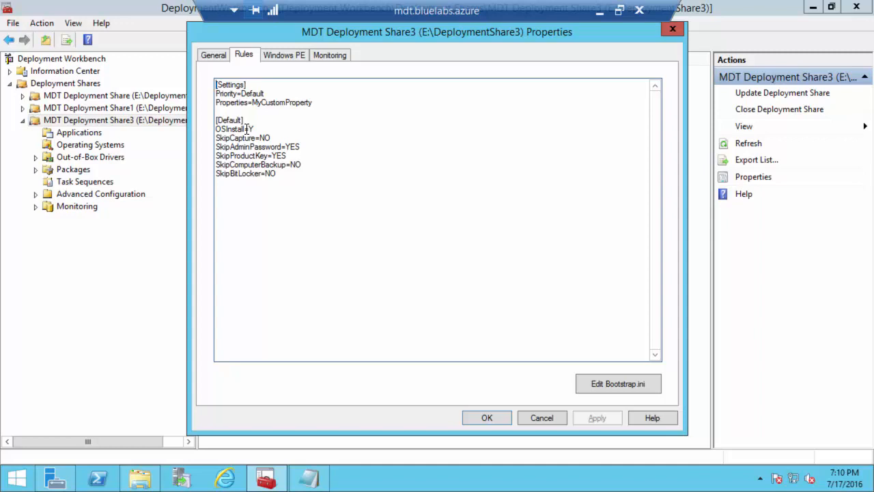
left_click(279, 175)
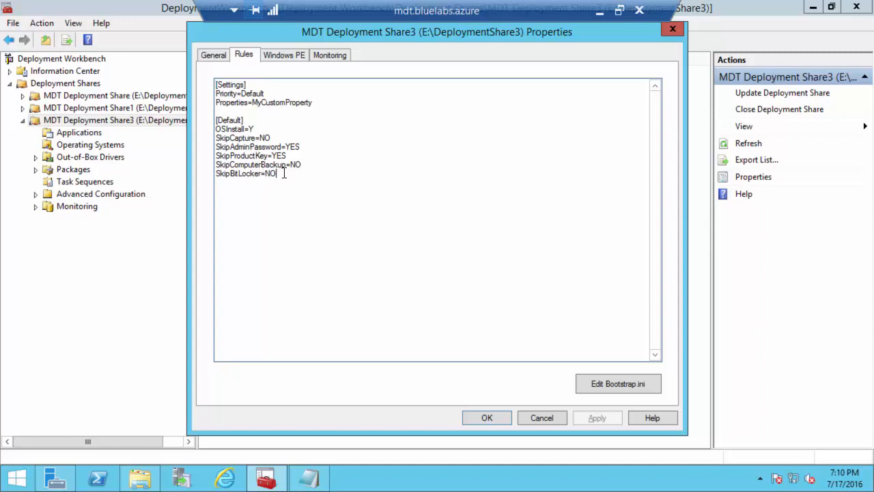
Switch to the TechNet article and read the deployment share rules overview, the sample rules listing and its figure
left_click(600, 11)
scroll(385, 244, "down", 2)
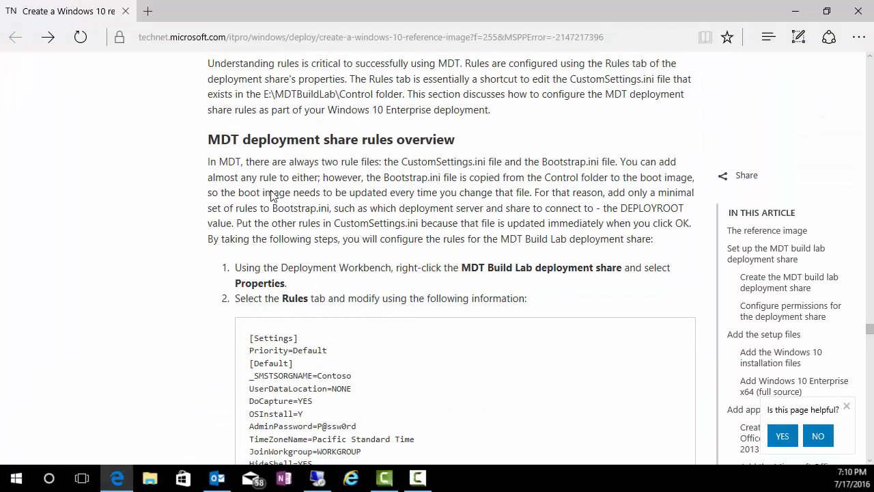
scroll(298, 219, "down", 4)
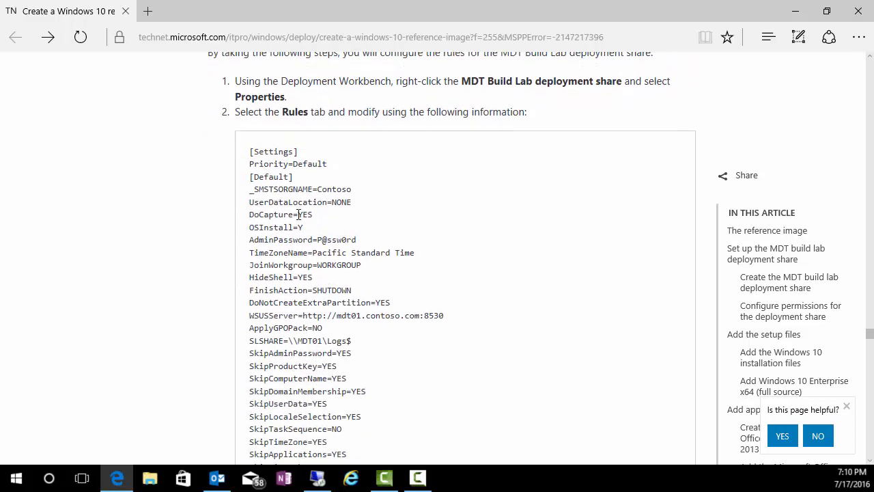
scroll(298, 207, "down", 2)
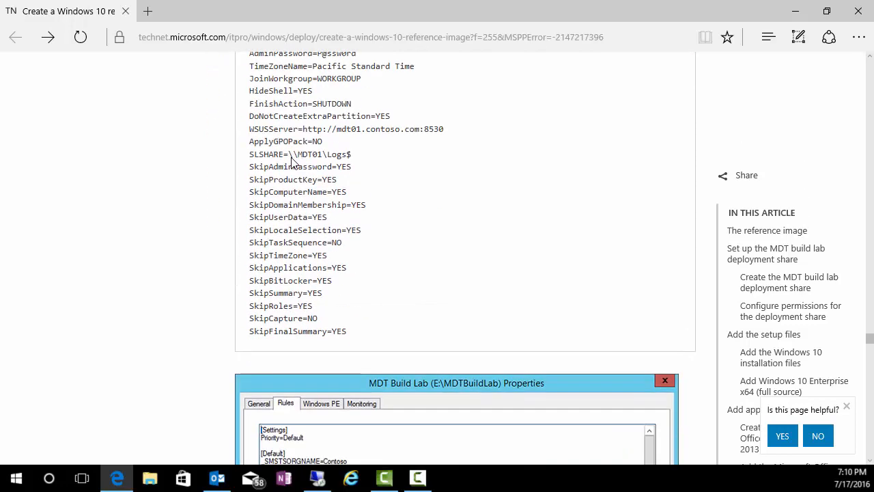
scroll(297, 198, "up", 3)
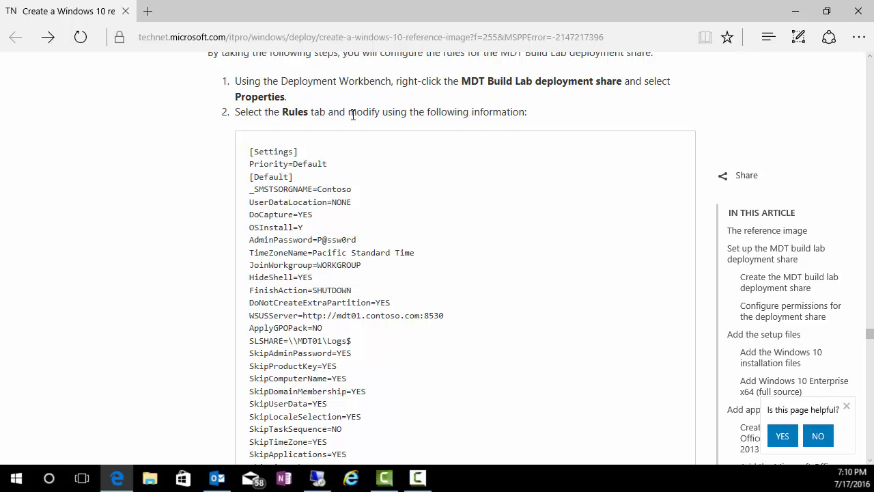
scroll(350, 268, "down", 2)
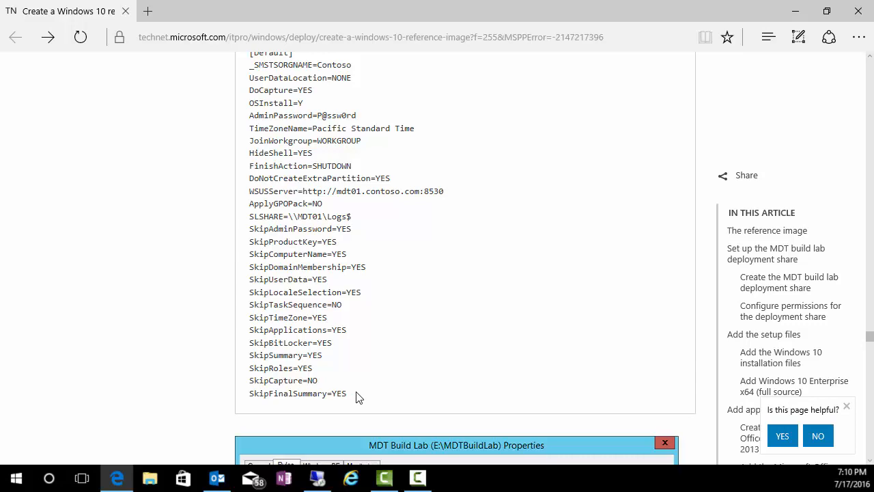
left_click_drag(347, 393, 294, 356)
scroll(295, 356, "down", 5)
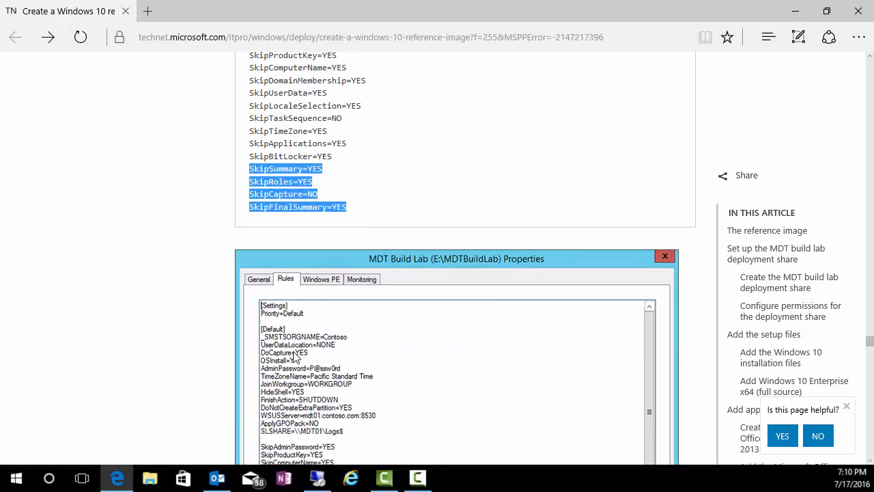
scroll(293, 351, "up", 4)
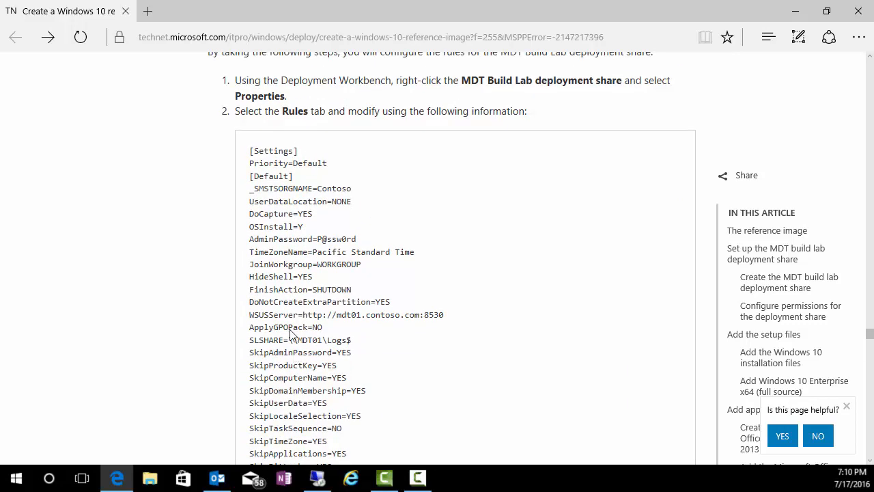
Examine the SkipDomainMembership rule, the remaining skip rules and the WSUSServer line in the article's sample listing
double_click(325, 204)
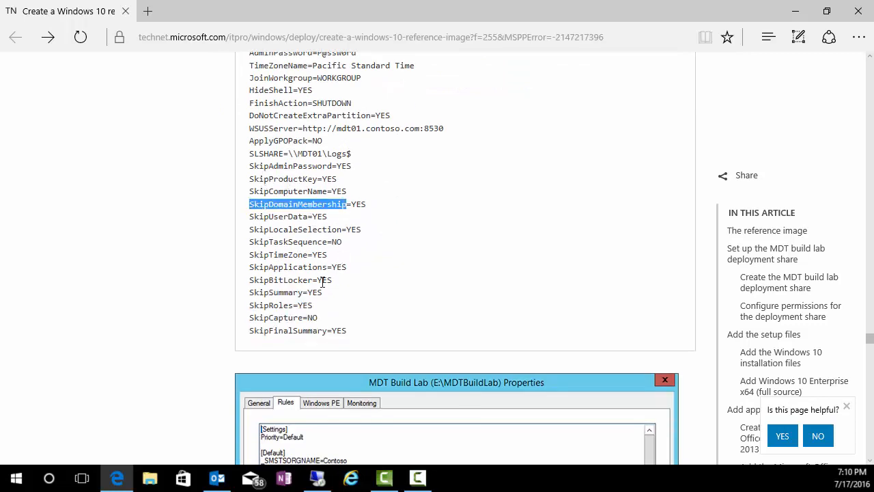
scroll(322, 282, "down", 1)
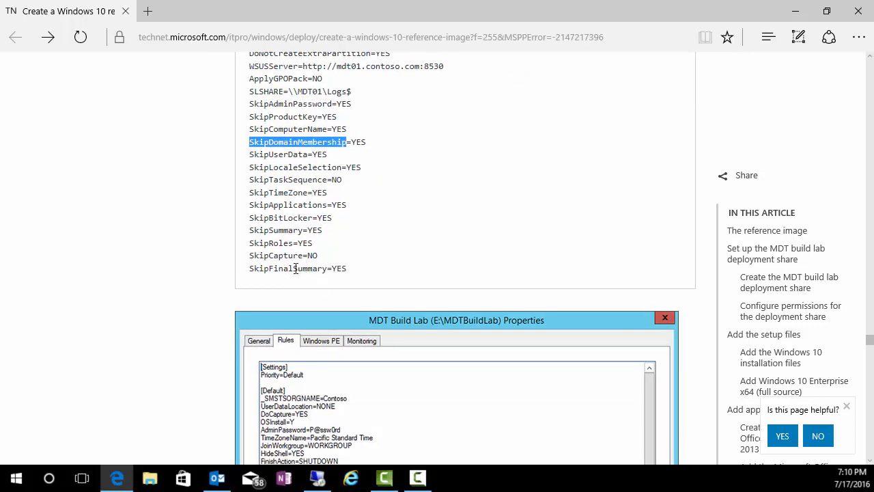
scroll(295, 268, "up", 3)
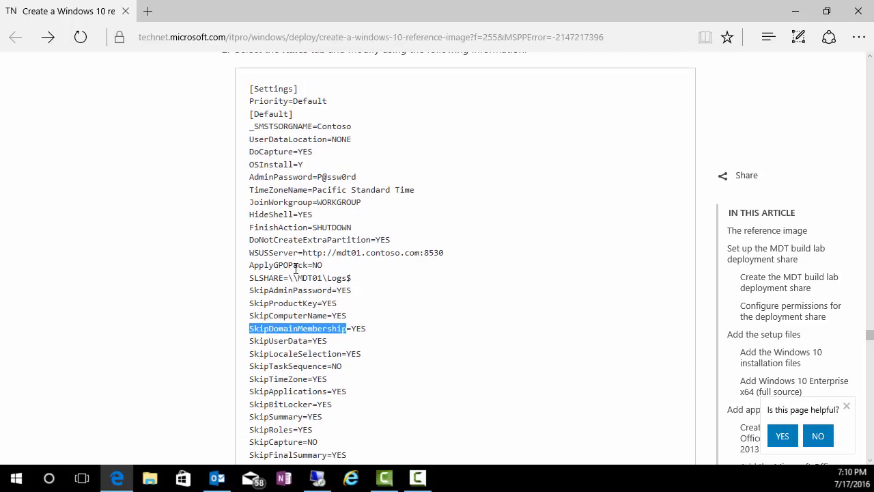
scroll(295, 268, "down", 1)
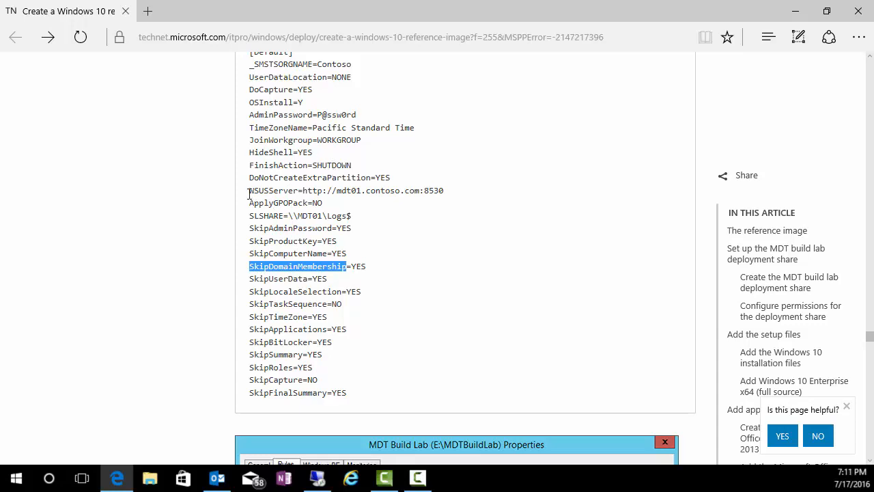
left_click_drag(250, 191, 446, 193)
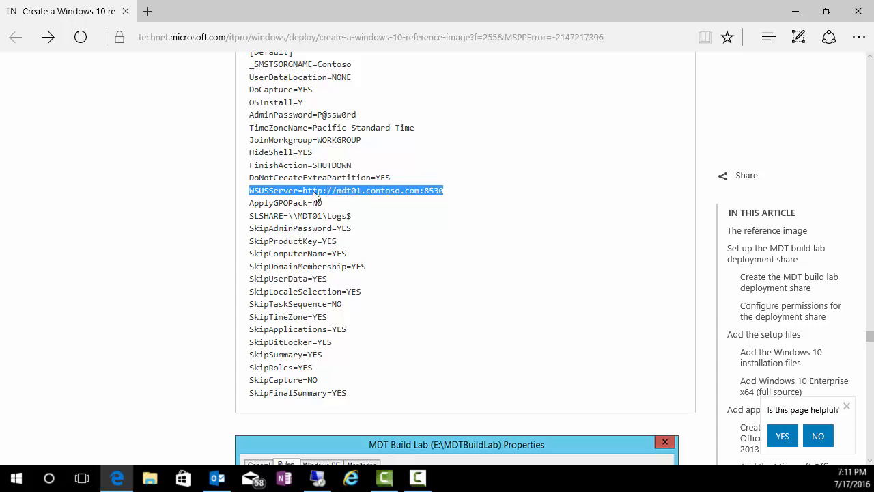
Examine the SLSHARE line and the remaining skip rules in the article's sample rules listing
left_click(338, 222)
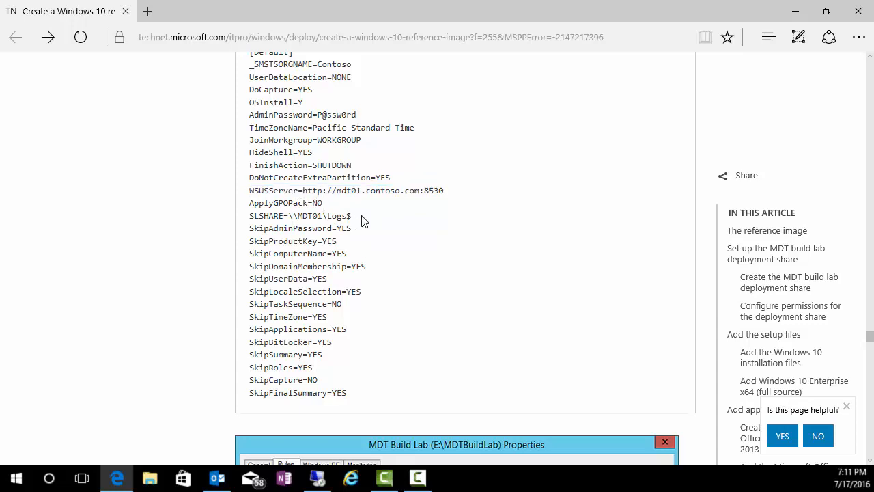
mouse_move(362, 218)
left_mouse_down()
mouse_move(243, 217)
mouse_move(363, 215)
left_mouse_up()
left_click(253, 215)
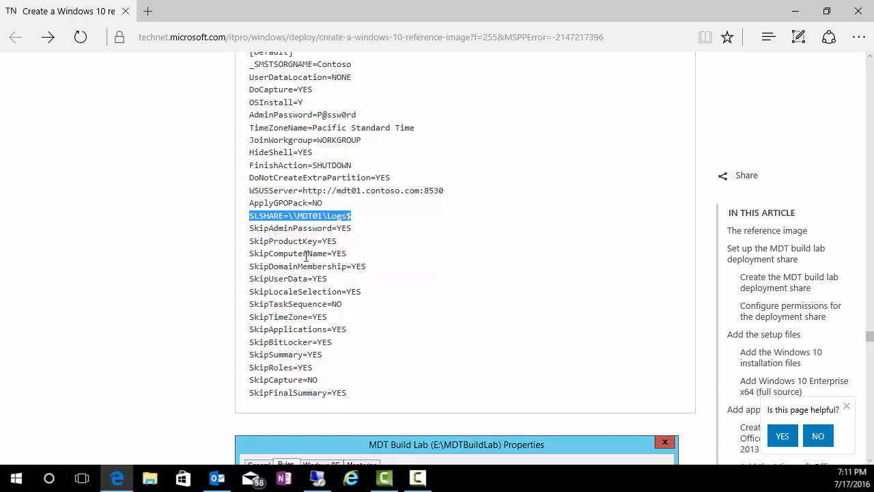
scroll(292, 306, "down", 2)
scroll(294, 204, "up", 1)
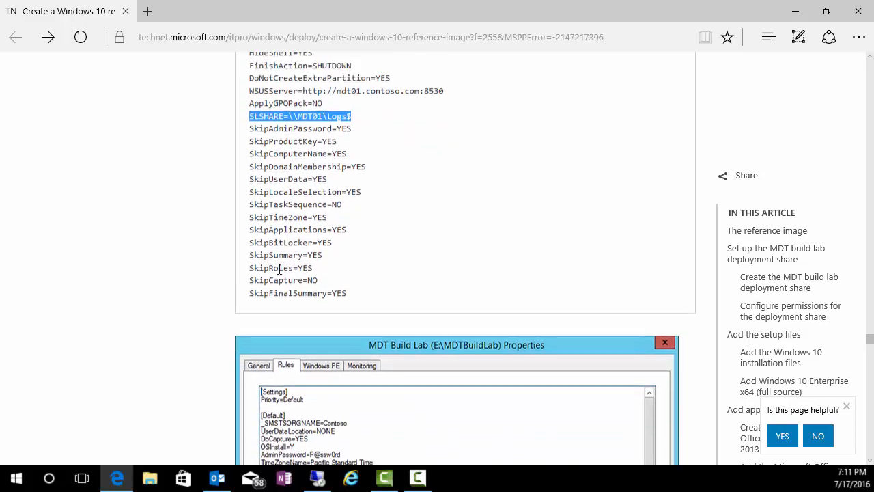
scroll(355, 340, "up", 3)
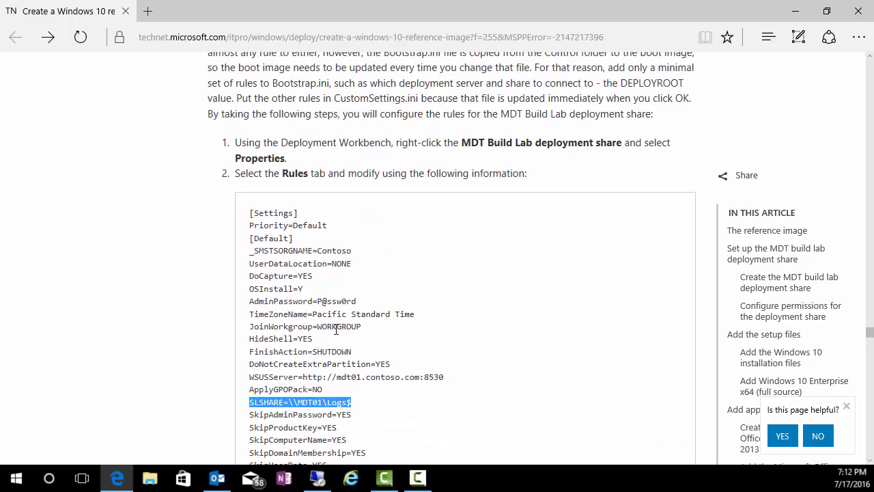
scroll(338, 331, "down", 3)
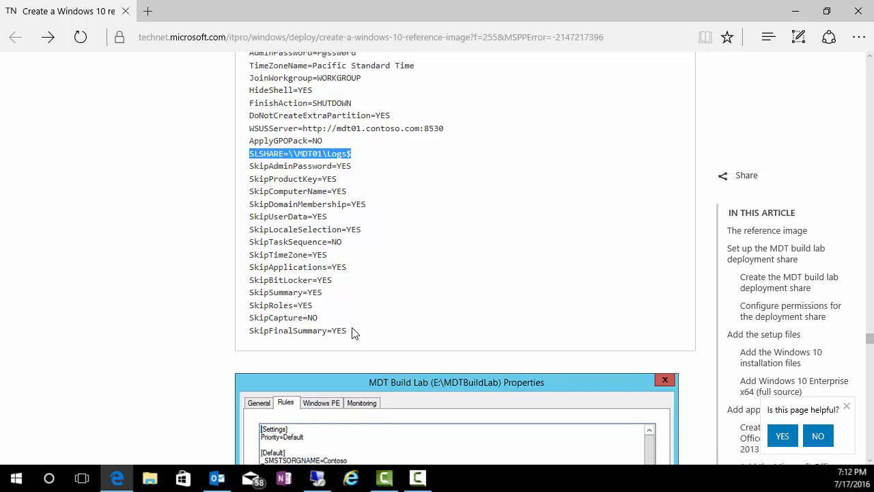
Copy the article's entire sample rules listing, from [Settings] through SkipFinalSummary=YES
left_click_drag(347, 331, 251, 89)
scroll(289, 286, "up", 2)
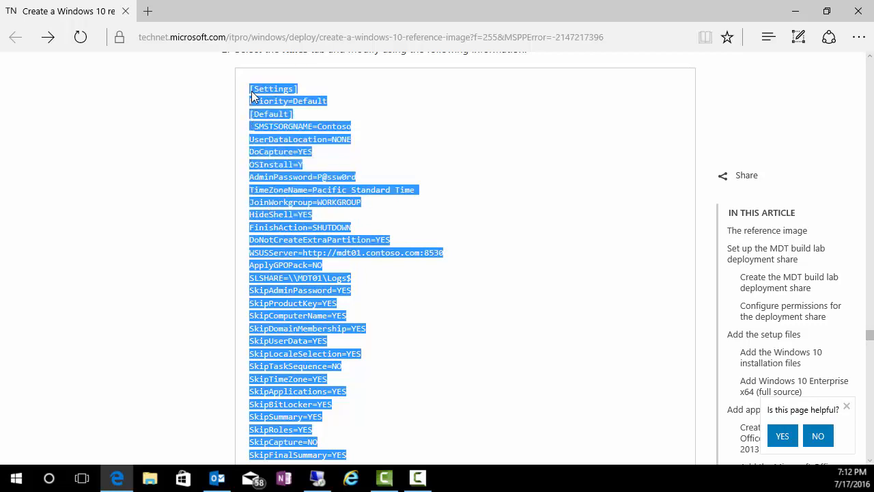
scroll(299, 219, "down", 3)
scroll(299, 219, "up", 5)
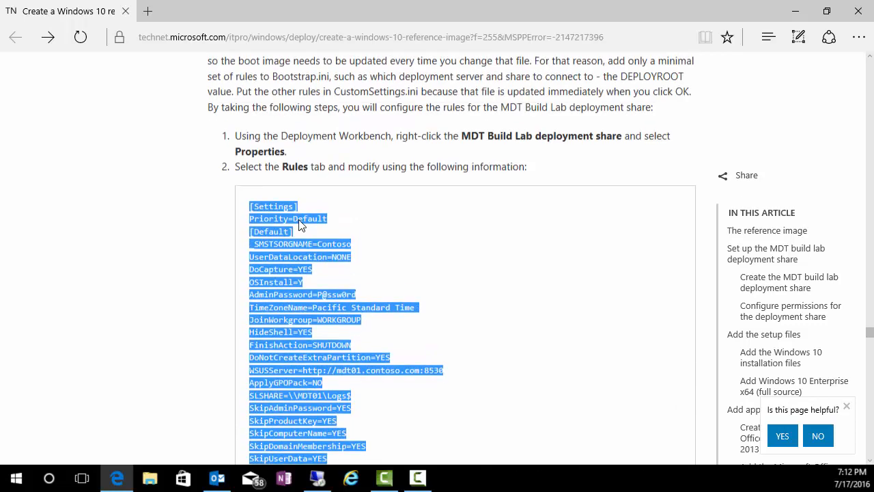
scroll(299, 219, "down", 3)
right_click(299, 218)
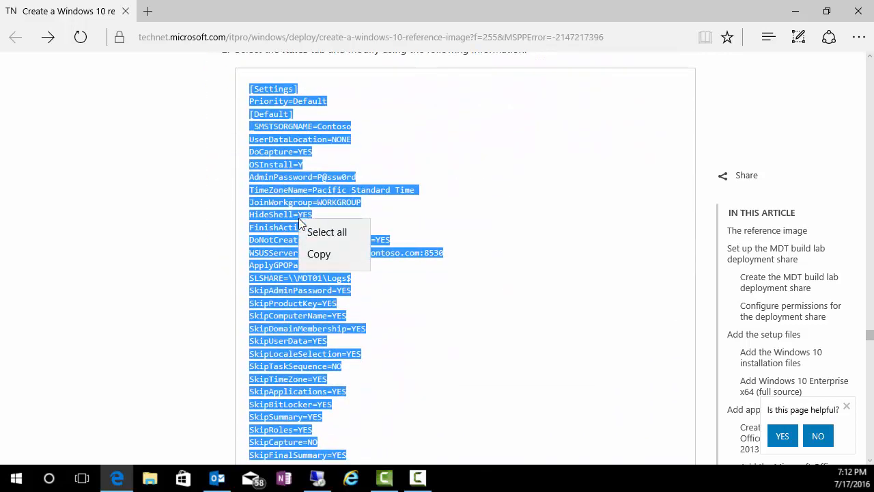
left_click(324, 287)
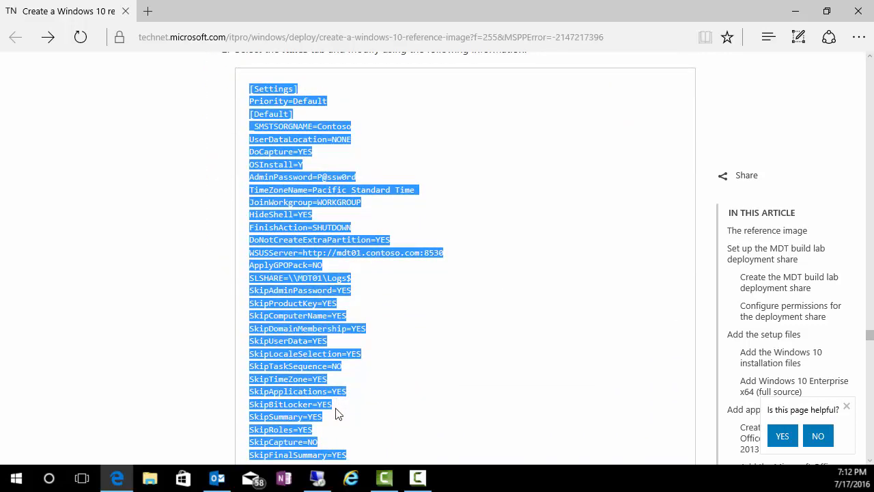
In the remote session, replace MDT Deployment Share3's rules with the copied listing, including its administrator password, and insert a blank line before [Default]
left_click(316, 478)
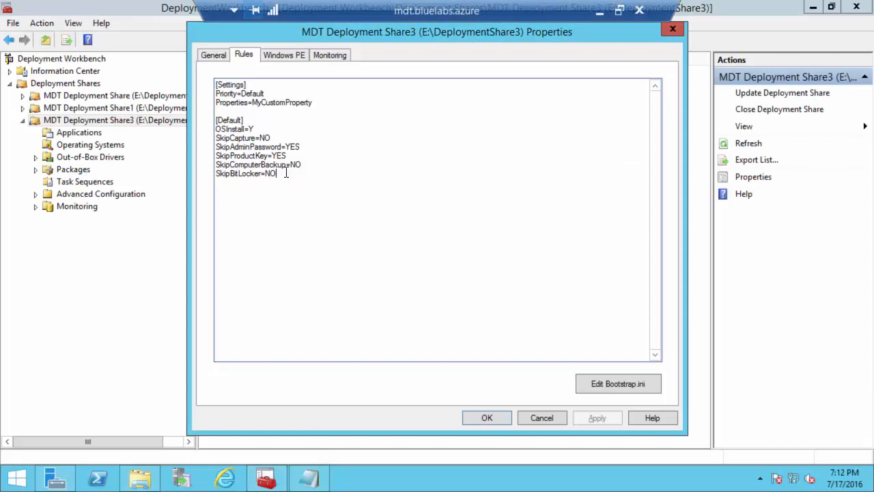
left_click_drag(287, 177, 213, 84)
right_click(232, 91)
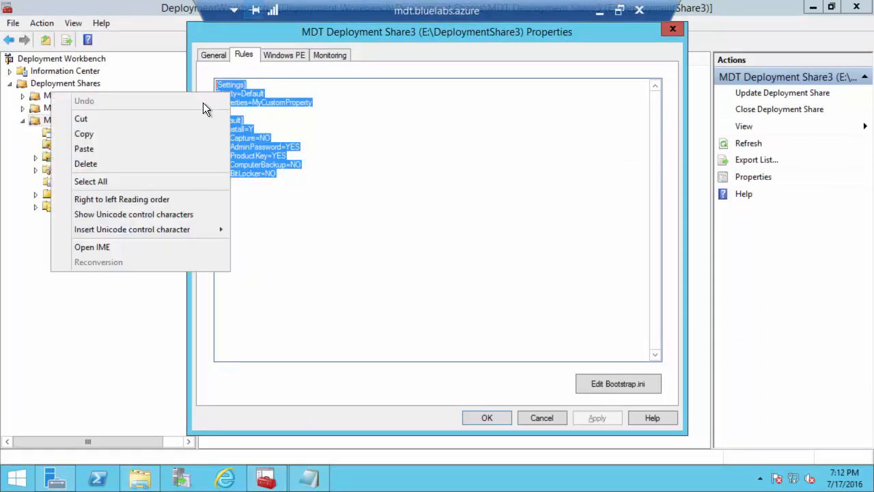
left_click(110, 149)
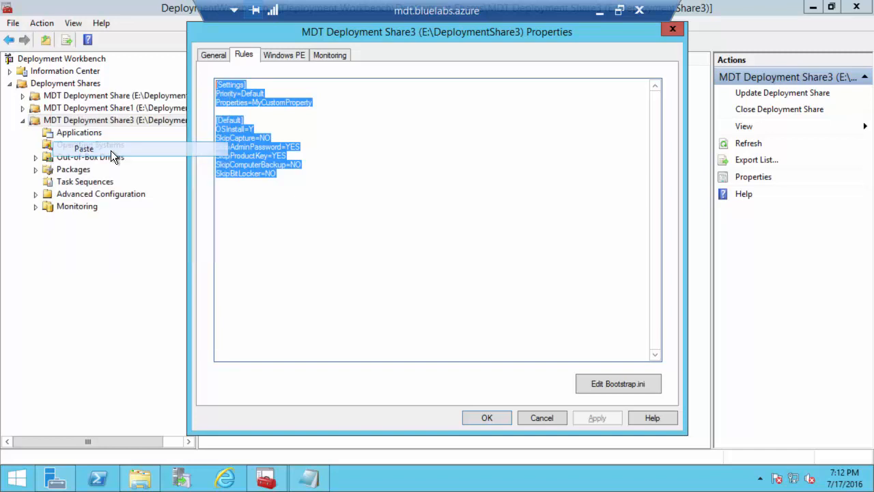
left_click(278, 94)
key("Return")
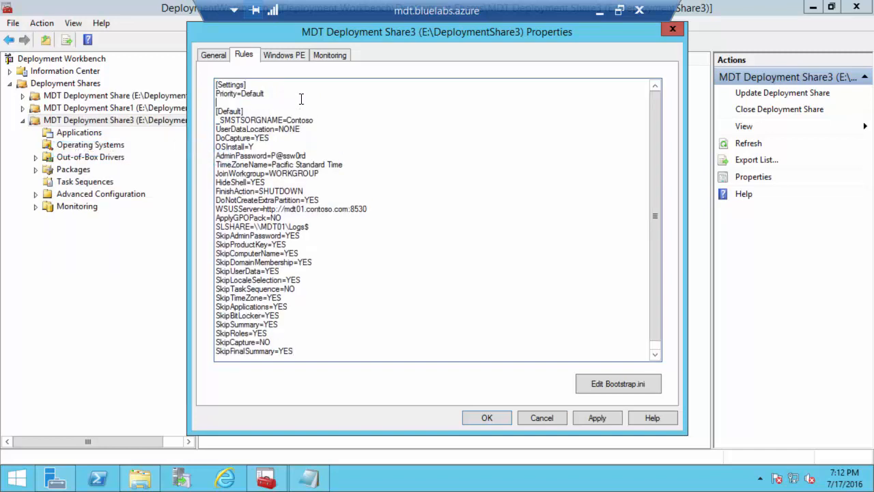
scroll(328, 199, "down", 1)
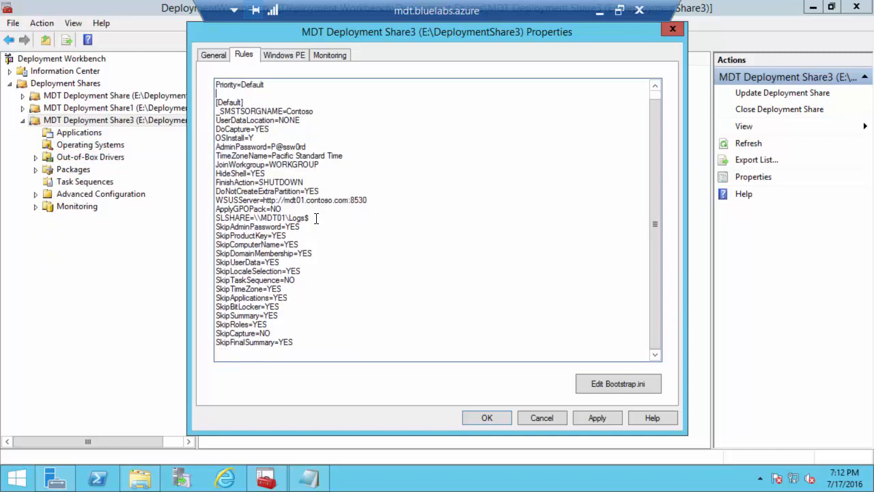
left_click_drag(376, 200, 263, 200)
type("ht")
type("tp://")
type("mdt01.b")
type("luelabs")
type(".azure")
type(":8530")
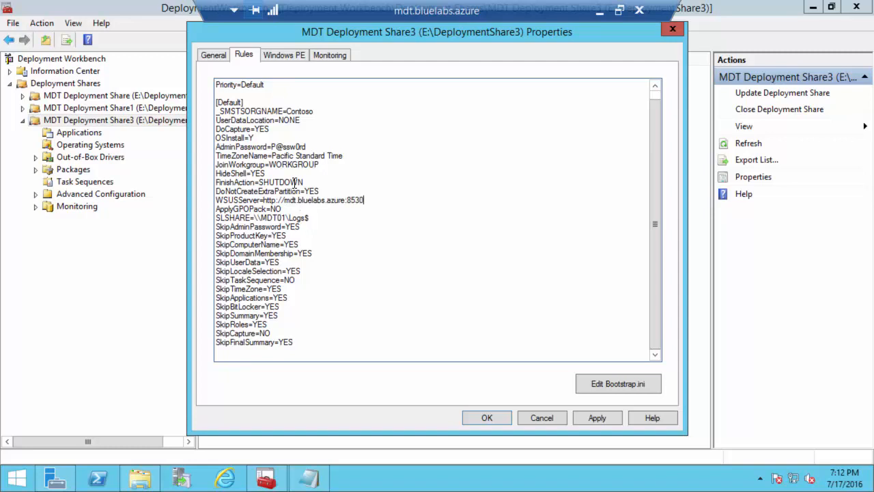
Check the WSUSServer port against the MDT server's connection details in Update Services, and close the console
left_click_drag(372, 199, 348, 199)
left_click(370, 200)
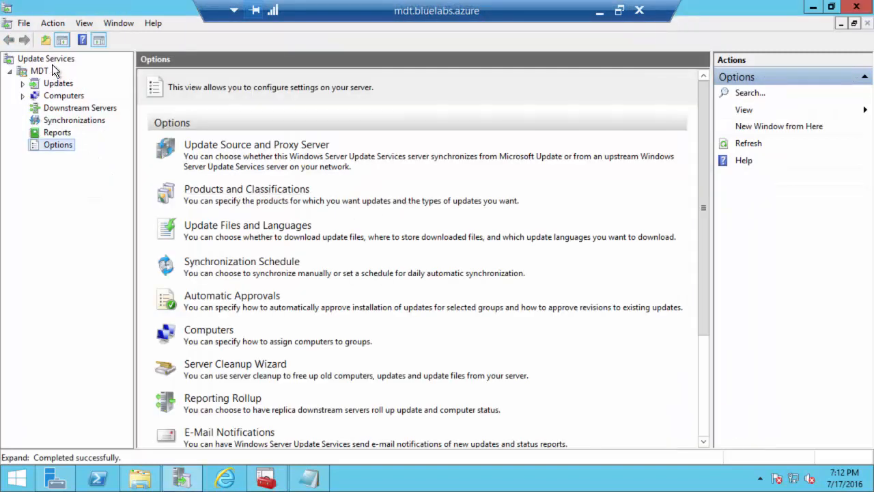
left_click(34, 71)
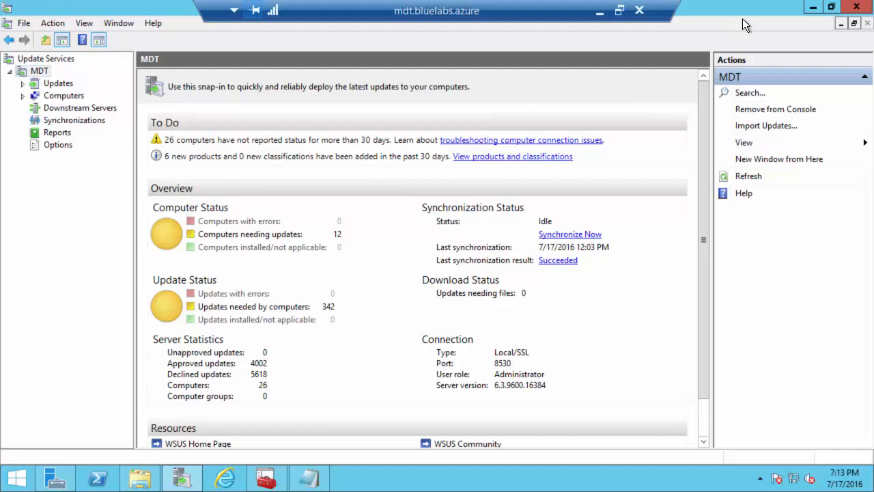
left_click(856, 7)
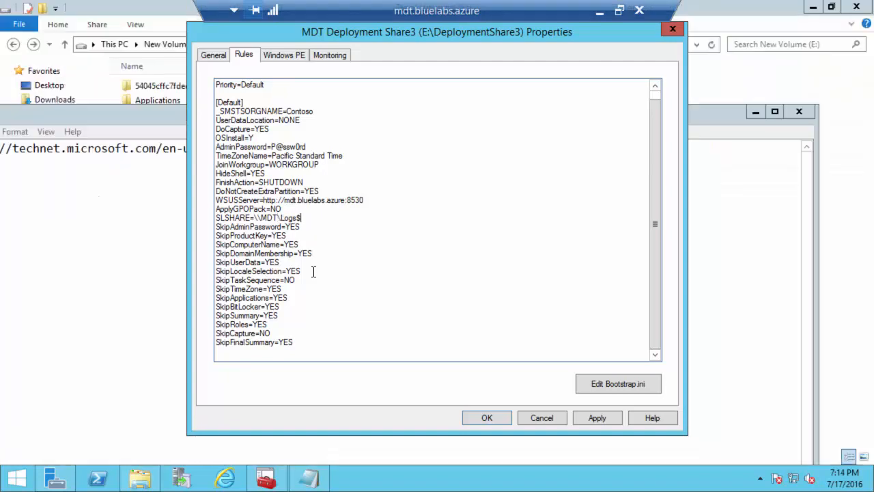
Read the article's Bootstrap.ini instructions, open MDT Deployment Share3's Bootstrap.ini and maximize its window to view the contents
scroll(313, 272, "up", 1)
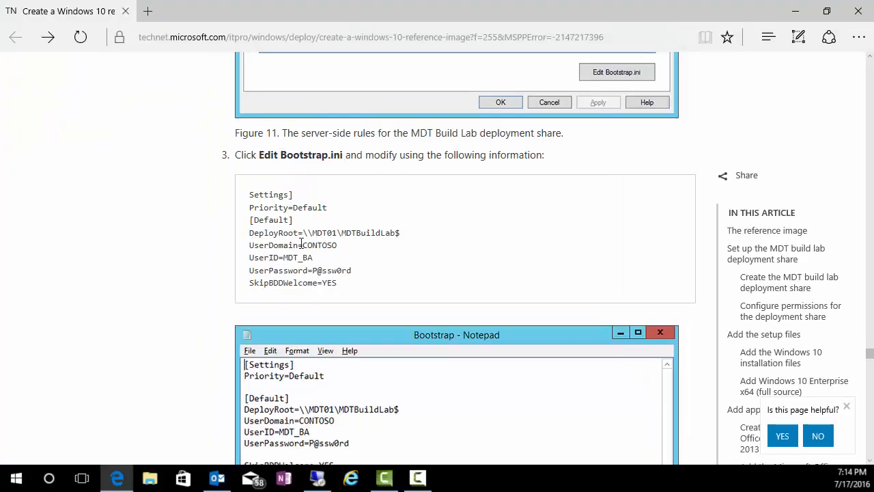
scroll(302, 243, "down", 1)
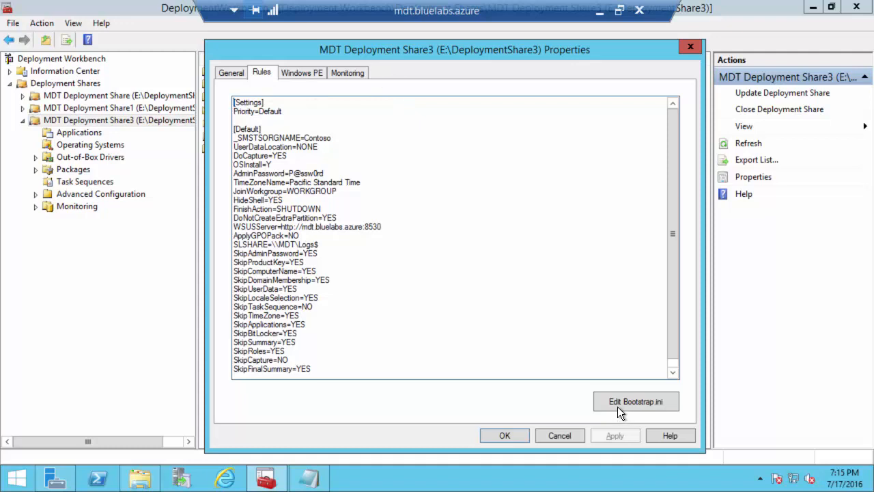
left_click(637, 403)
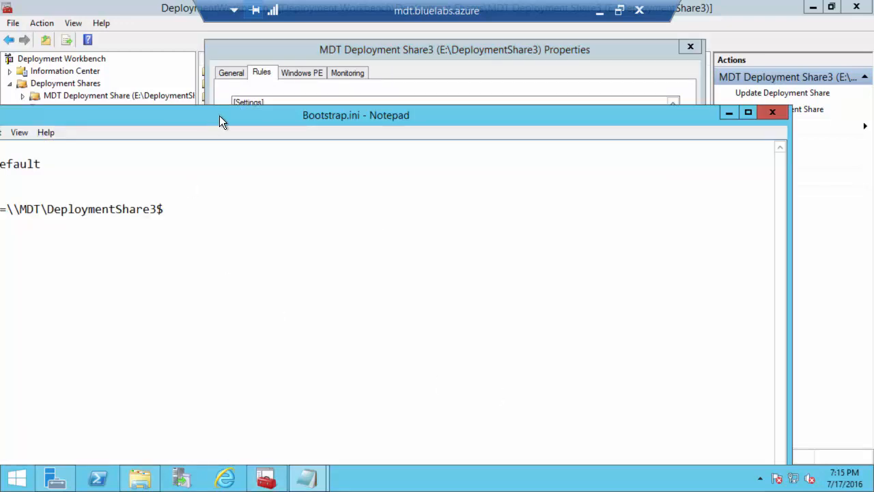
left_click_drag(219, 115, 385, 75)
double_click(385, 75)
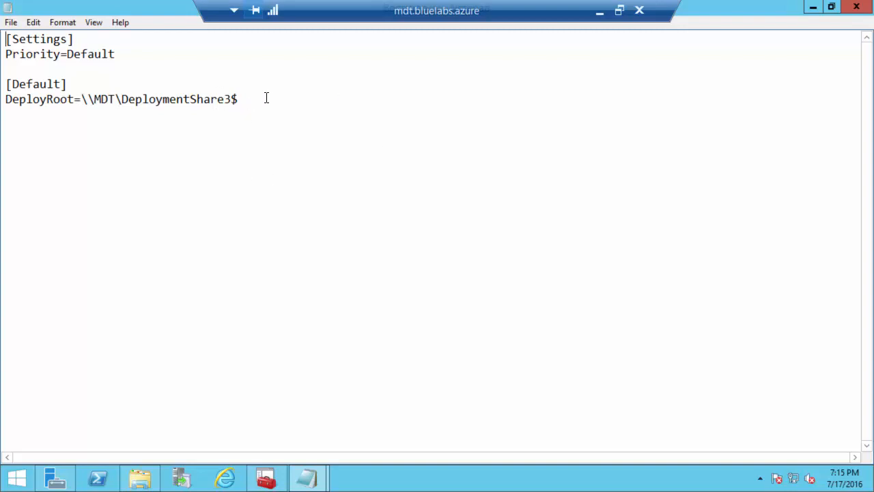
Return to the TechNet article and copy the complete sample Bootstrap.ini listing, through SkipBDDWelcome=YES
left_click(598, 12)
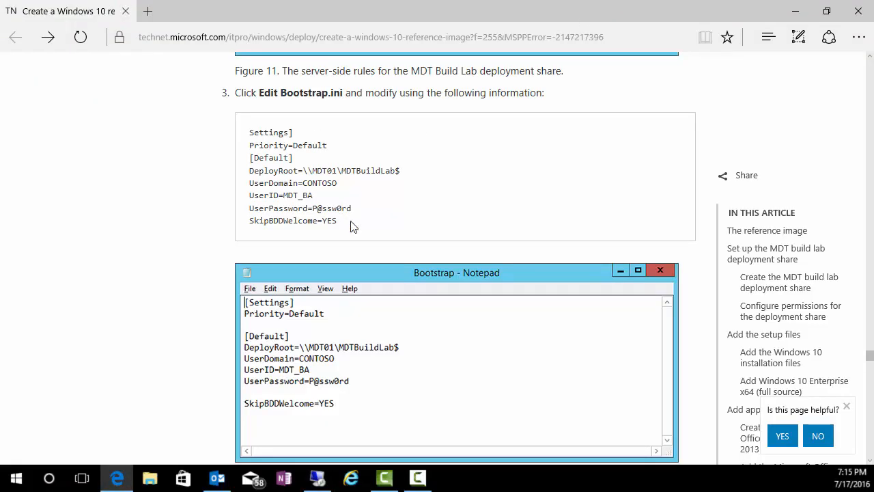
left_click_drag(353, 226, 254, 133)
left_click(254, 133)
left_click(316, 481)
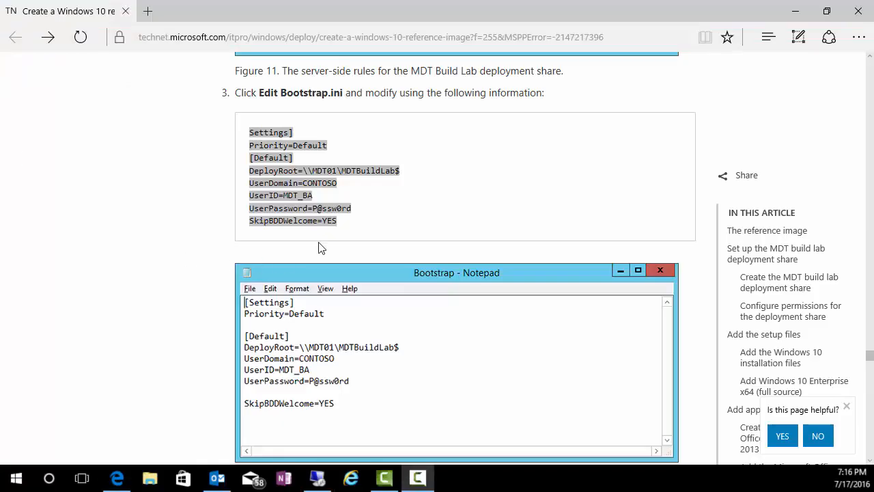
left_click_drag(348, 213, 250, 133)
right_click(258, 141)
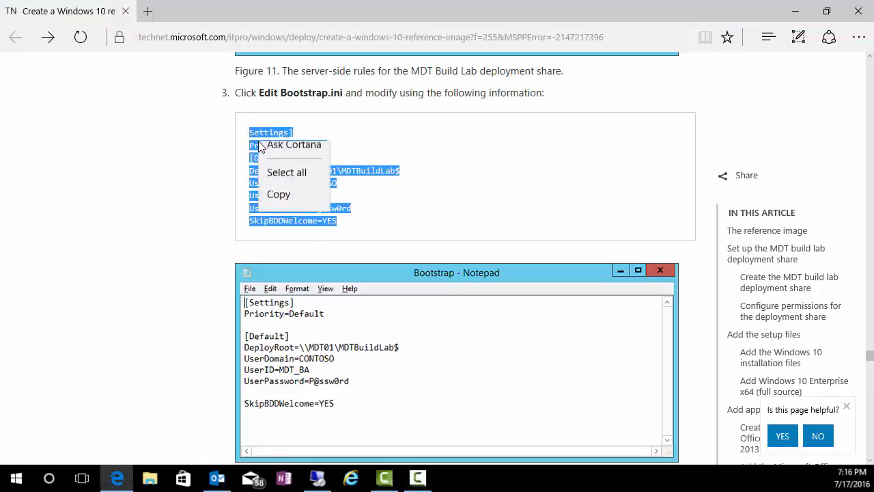
left_click(276, 203)
Switch back to the remote session, reopen Bootstrap.ini from MDT Deployment Share3's properties and move its window fully into view
left_click(316, 481)
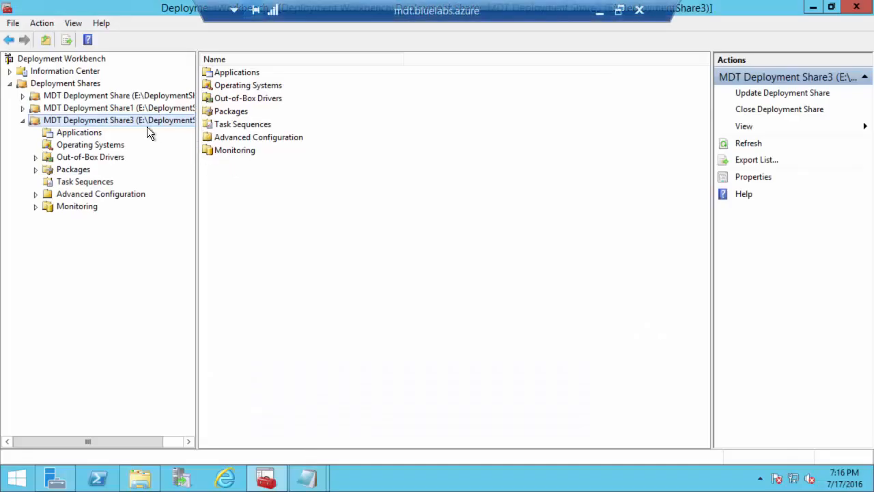
right_click(126, 119)
left_click(159, 213)
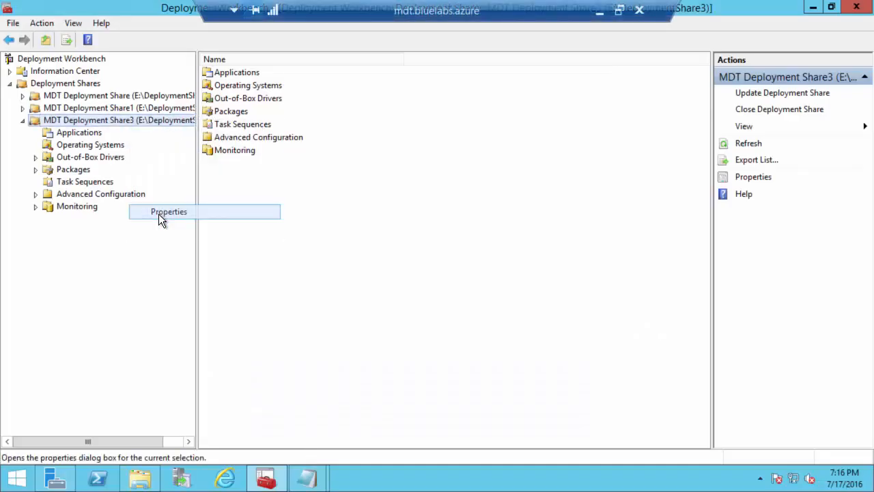
left_click(639, 400)
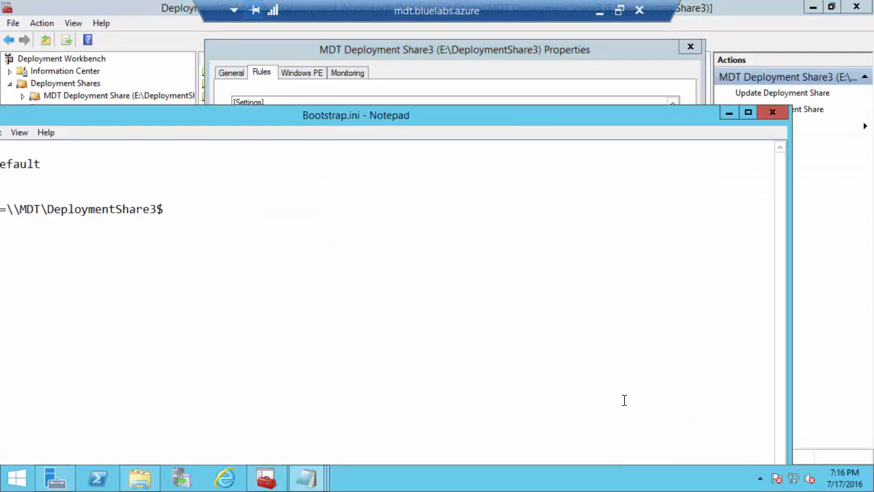
left_click_drag(164, 129, 420, 131)
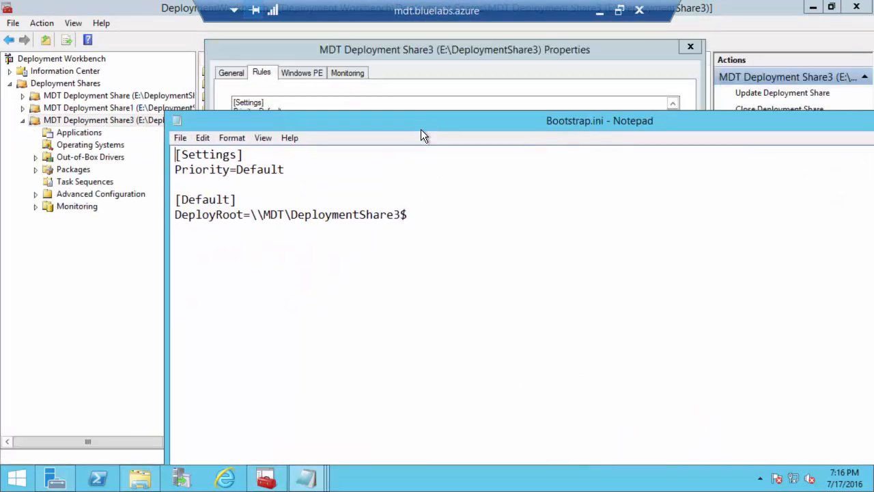
Replace Bootstrap.ini's contents with the copied sample, including its user password, and add the missing opening bracket to [Settings]
left_click_drag(427, 214, 108, 167)
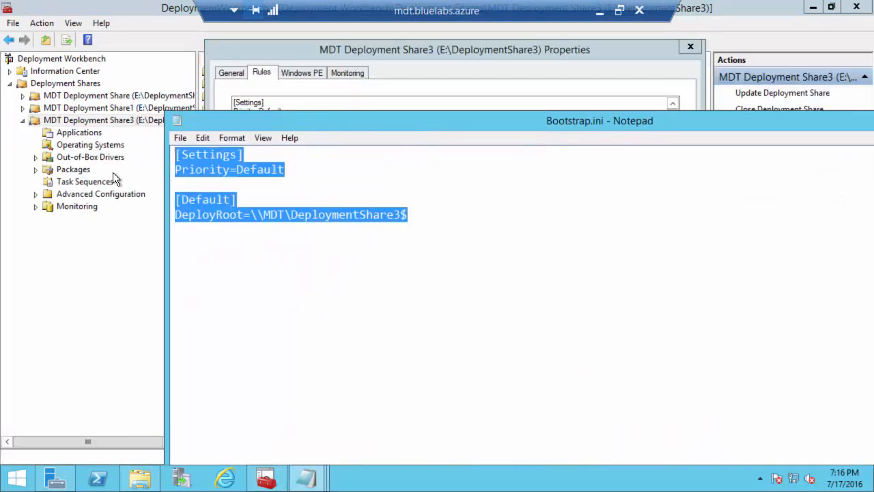
key("ctrl+v")
key("ctrl+Home")
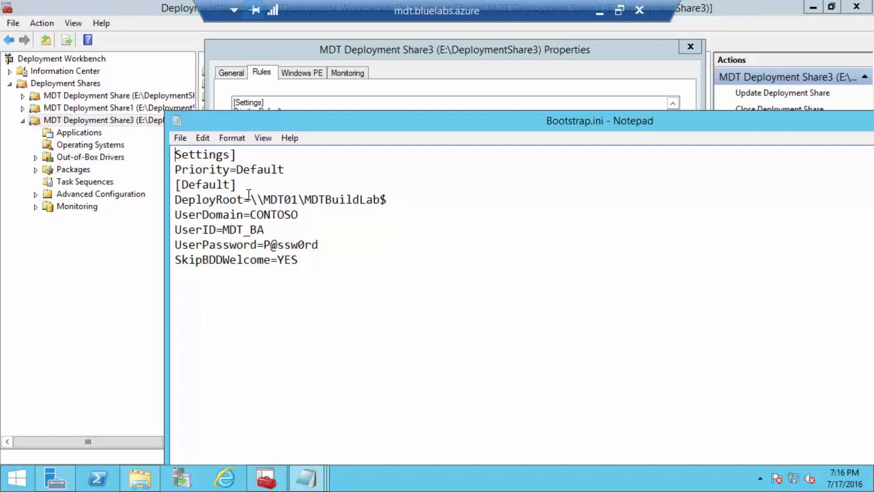
type("[")
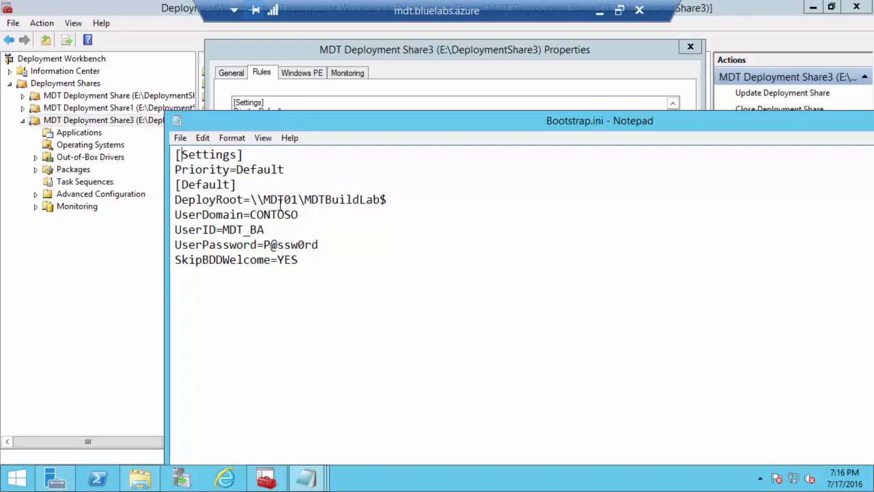
Set DeployRoot in Bootstrap.ini to \\MDT\Deploymentshare3$
left_click(298, 199)
key("BackSpace")
key("BackSpace")
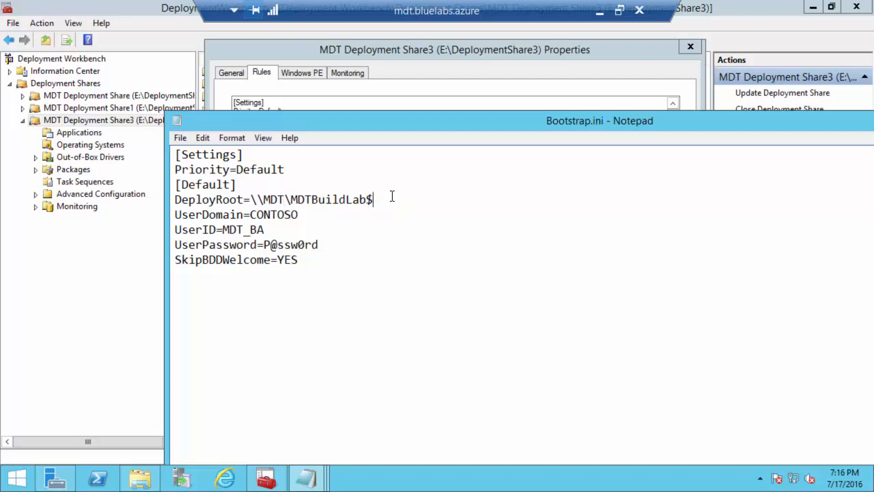
left_click_drag(391, 199, 294, 199)
type("Deplay")
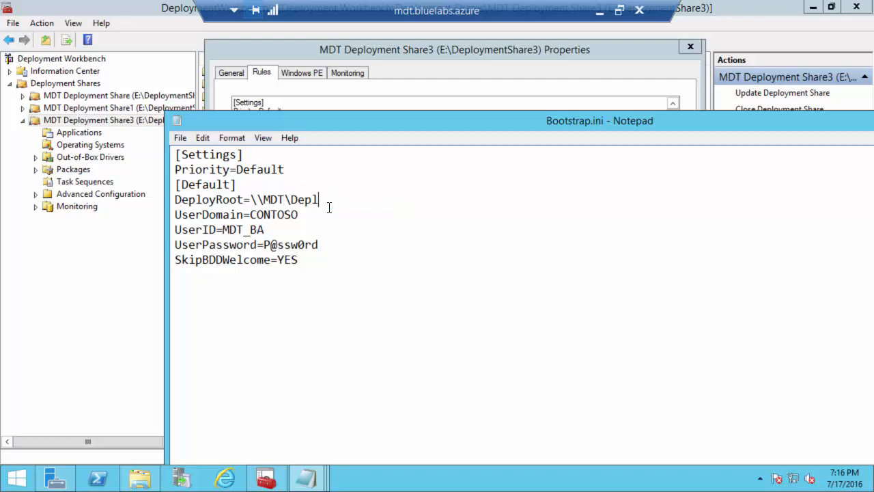
key("BackSpace")
key("BackSpace")
type("oymentshare3$")
Keep UserDomain as CONTOSO, save Bootstrap.ini and accept the MDT Deployment Share3 properties
left_click_drag(299, 215, 250, 215)
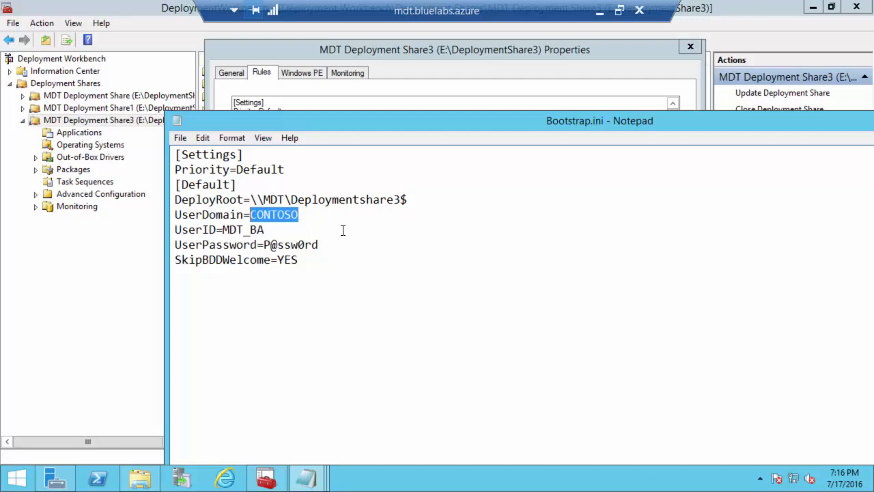
left_click(288, 214)
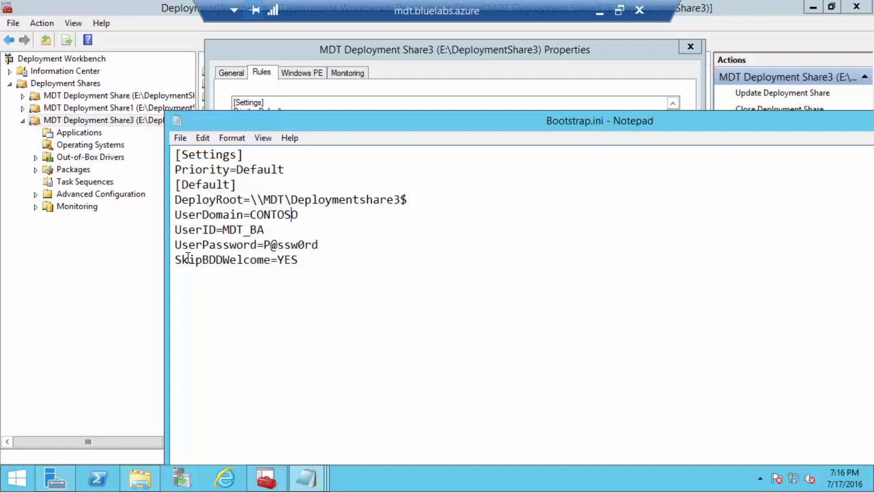
left_click(181, 138)
left_click(157, 180)
key("alt+F4")
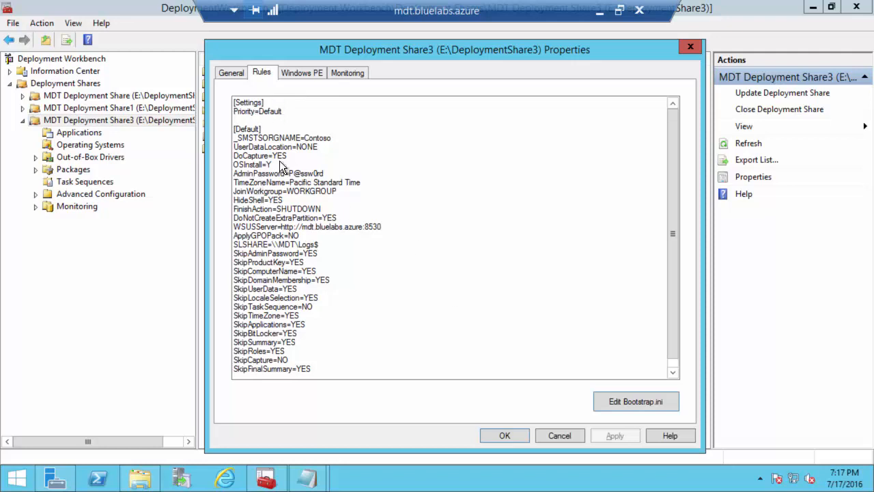
left_click(502, 435)
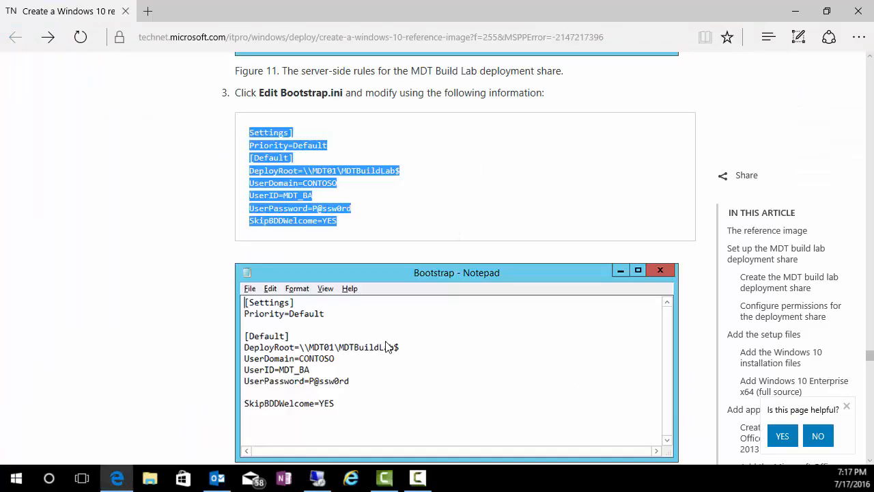
Return to the TechNet article and read the security note about storing the password in Bootstrap.ini
scroll(386, 346, "down", 5)
scroll(386, 346, "down", 1)
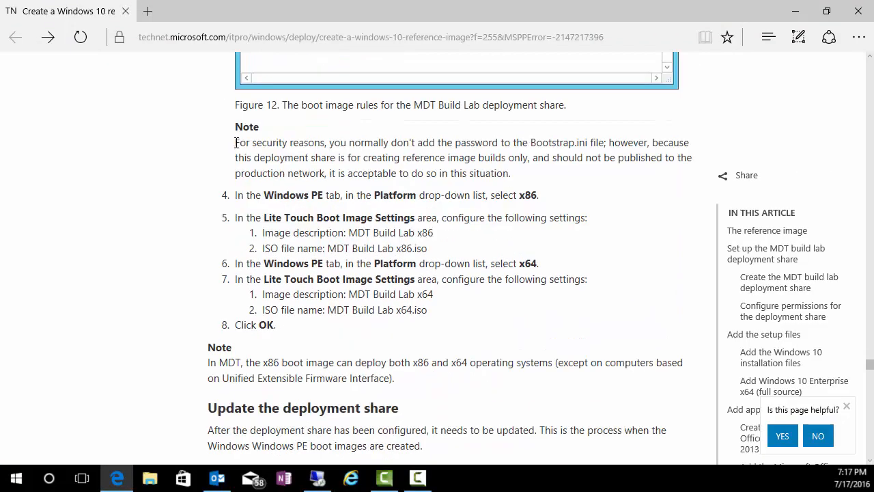
left_click_drag(235, 142, 529, 180)
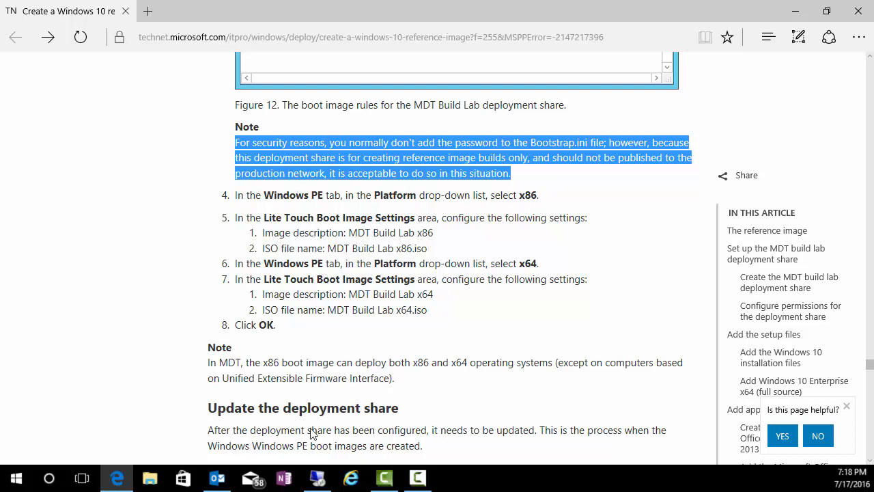
Switch back to the MDT server's remote session and open the Windows PE settings in MDT Deployment Share3's properties
mouse_move(325, 486)
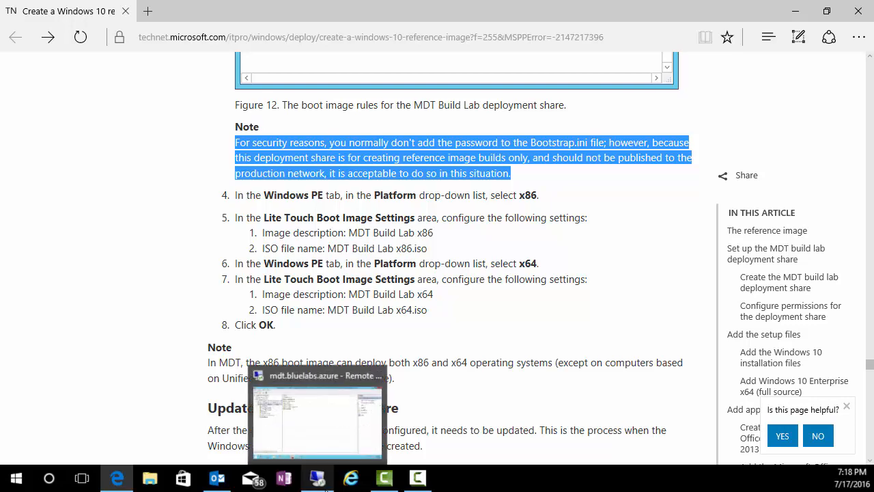
left_click(326, 487)
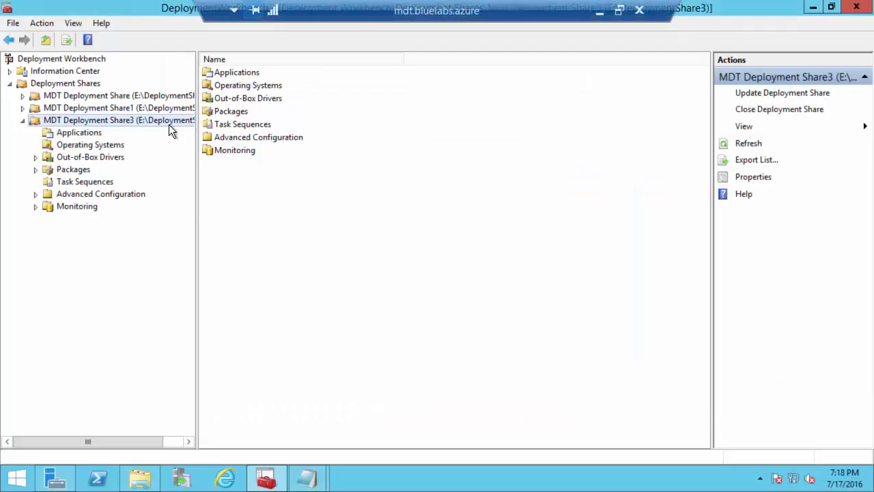
right_click(163, 117)
left_click(203, 204)
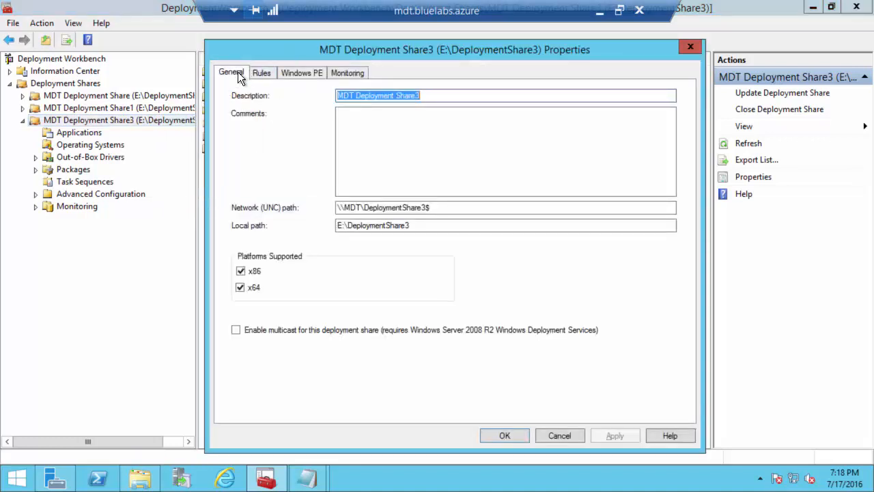
key("Escape")
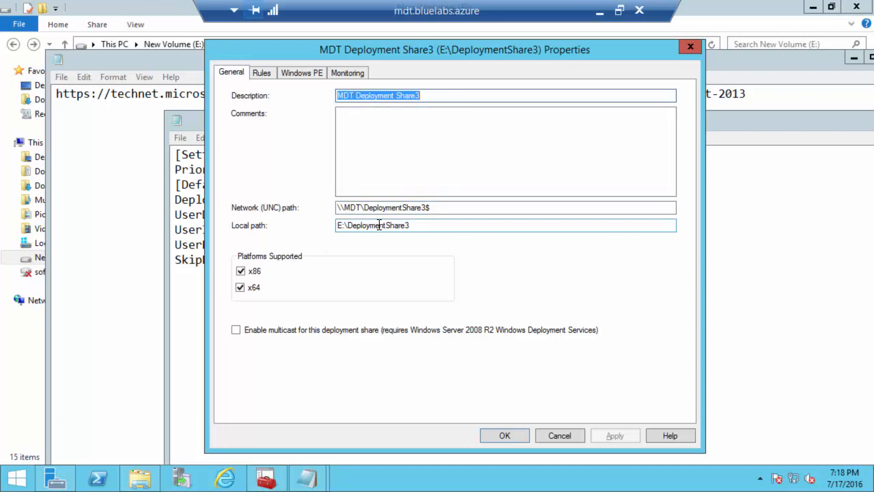
left_click(302, 75)
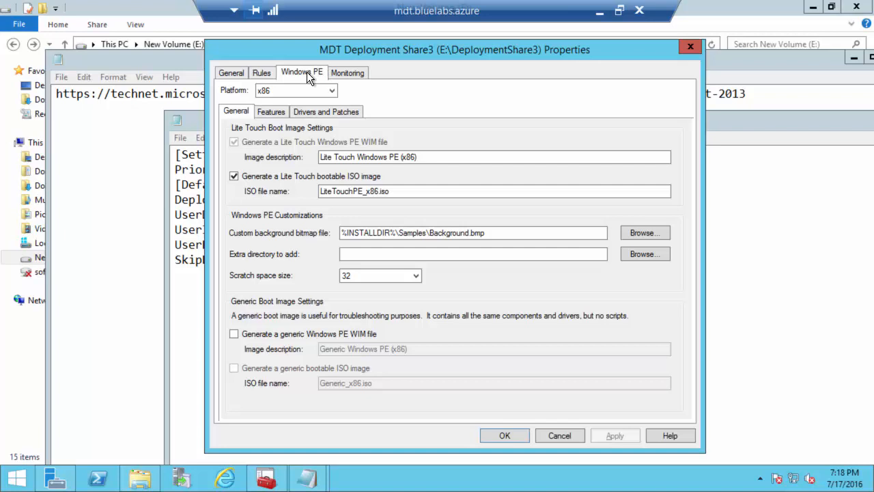
Compare the article's Lite Touch boot image instructions with the share's x86 image description and ISO file name
left_click(600, 11)
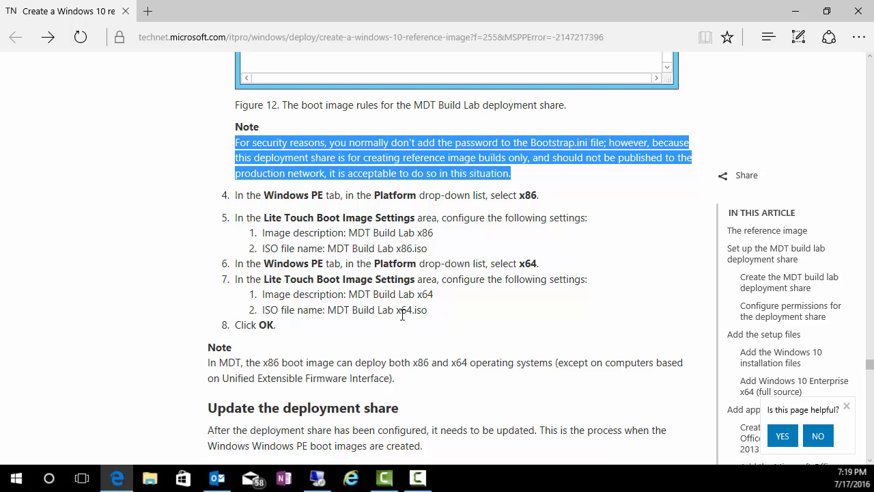
scroll(402, 315, "down", 2)
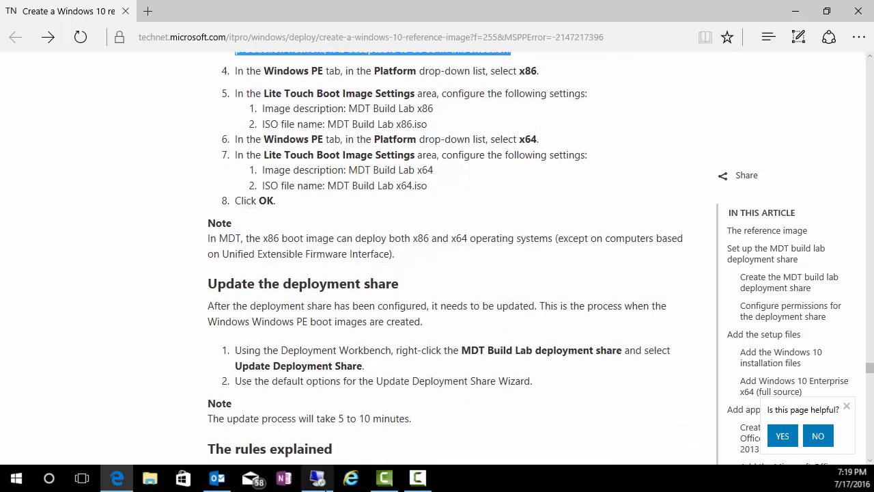
left_click(317, 478)
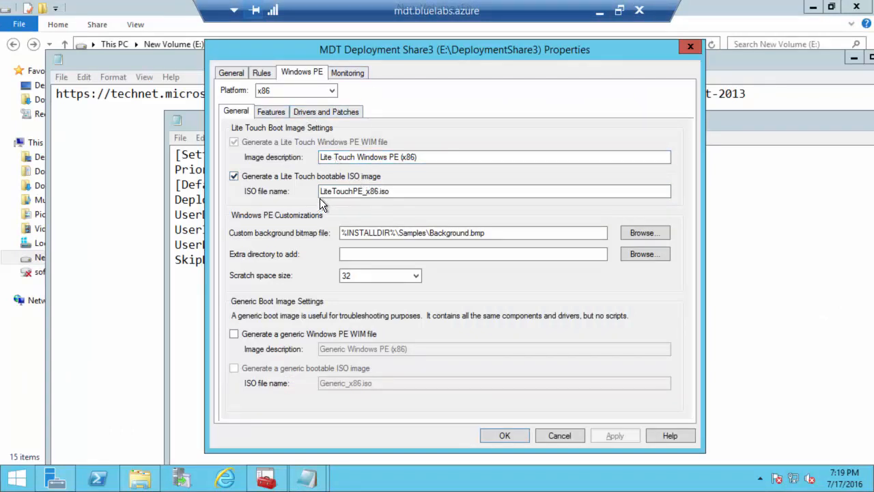
left_click(373, 192)
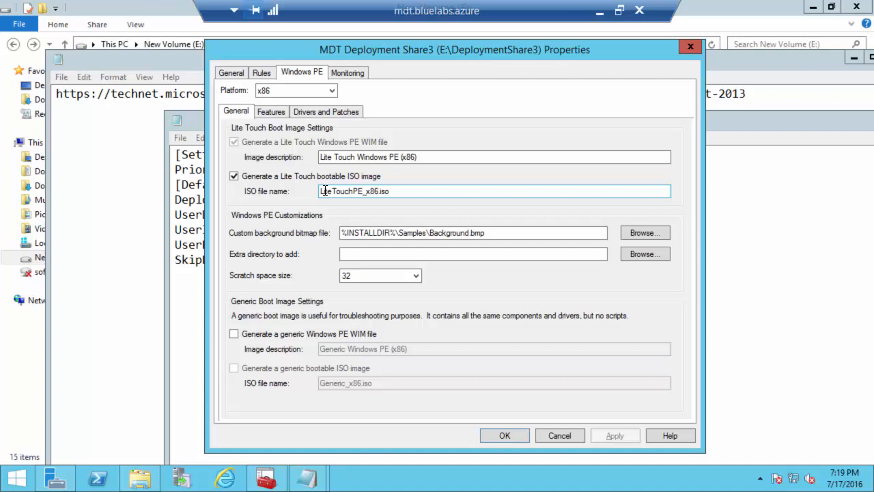
Review the Bootstrap.ini contents alongside the share's x86 Lite Touch bootable ISO settings
left_click(198, 123)
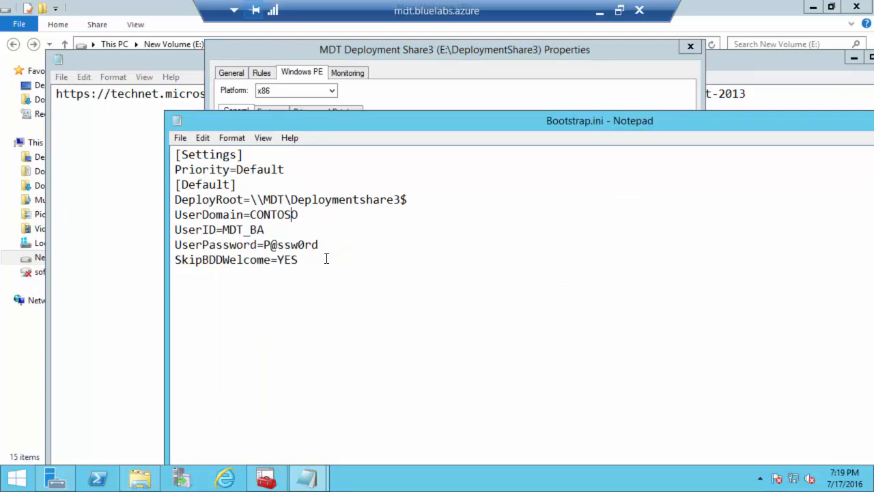
left_click(274, 51)
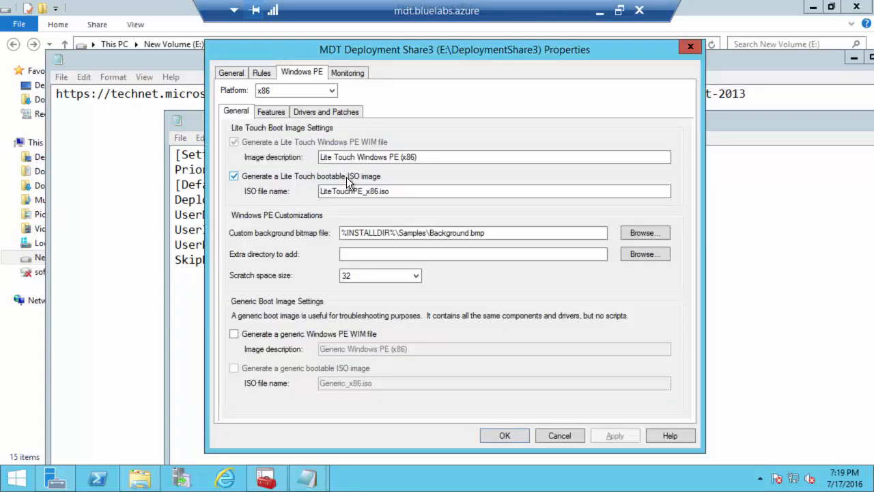
left_click(197, 111)
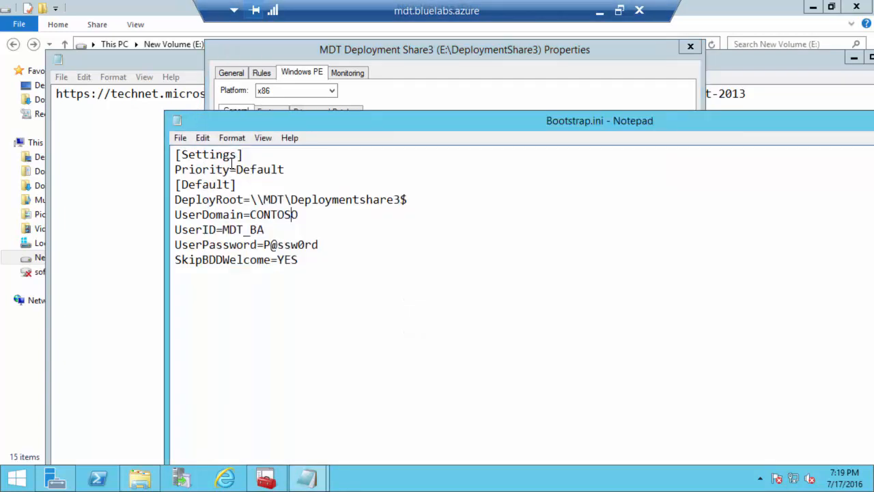
left_click(305, 217)
left_click(332, 50)
left_click(365, 191)
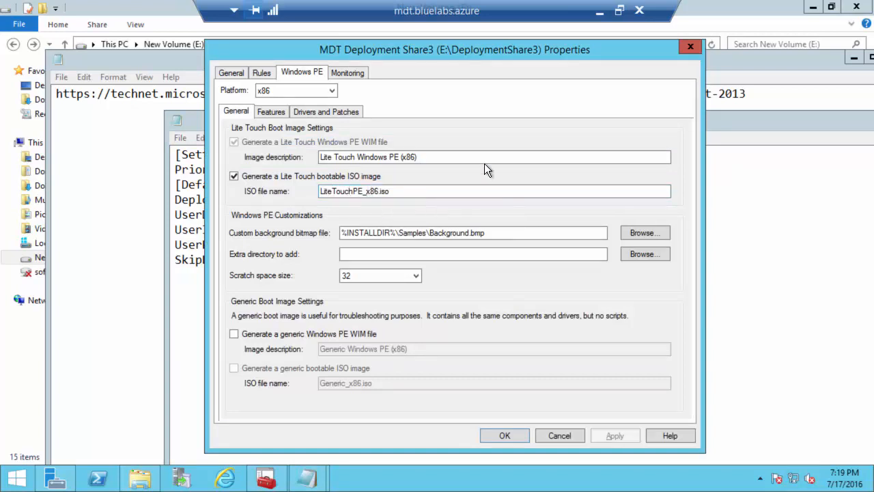
Read the article's instructions for updating the deployment share
left_click(602, 13)
scroll(387, 250, "down", 5)
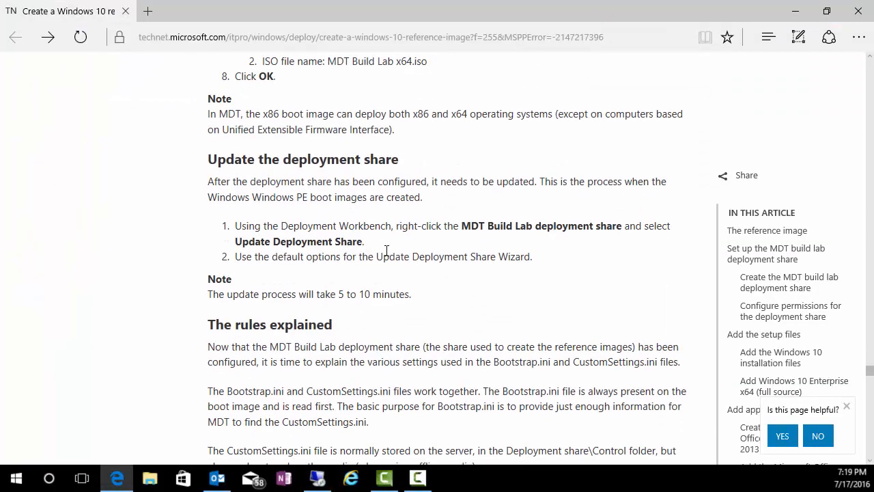
scroll(386, 251, "up", 2)
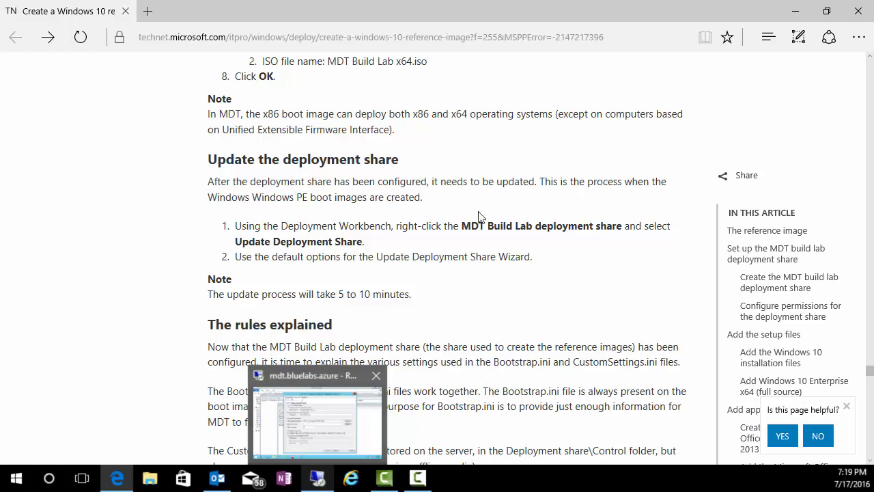
Back in the remote session, cancel the properties and update MDT Deployment Share3 with the default option to optimize the boot image updating process
left_click(314, 419)
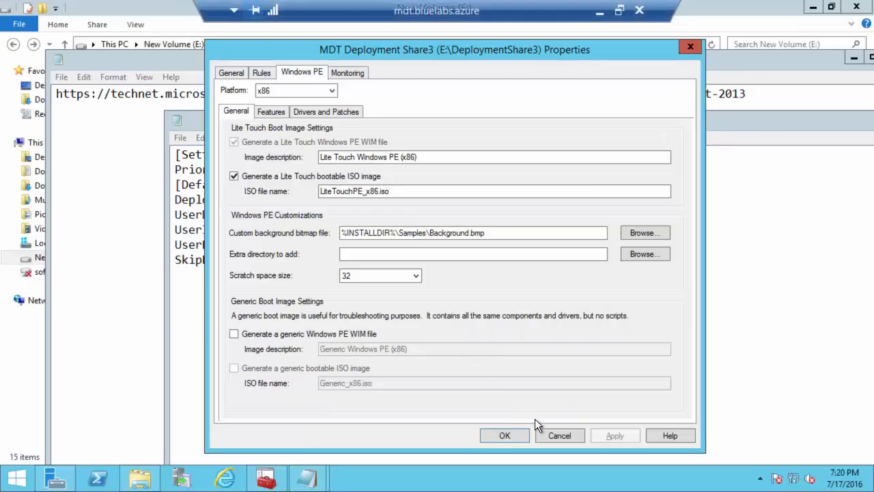
left_click(547, 434)
left_click(277, 483)
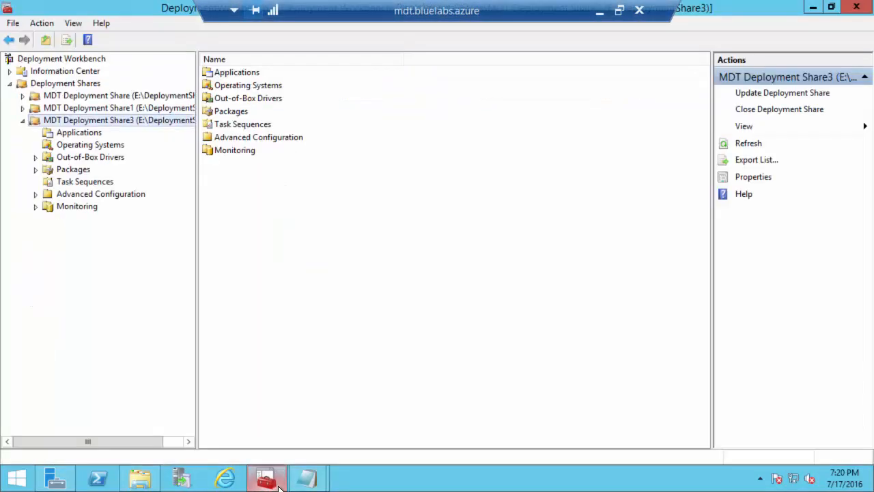
right_click(119, 119)
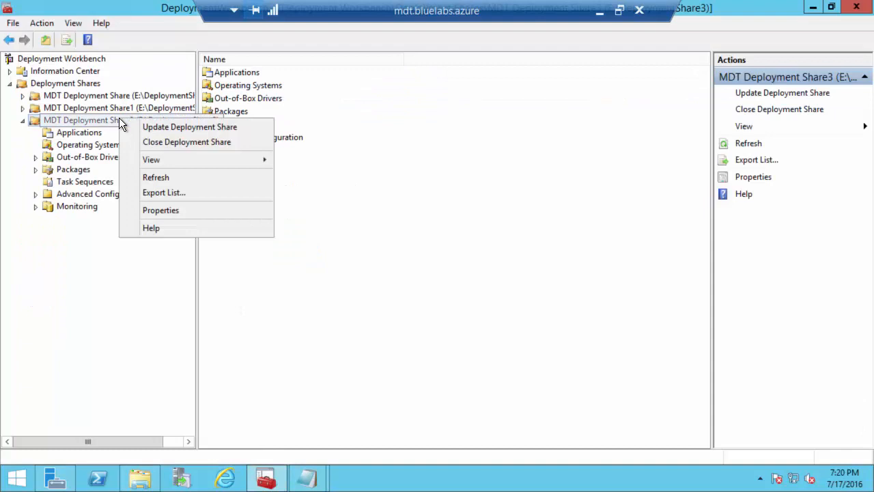
left_click(162, 127)
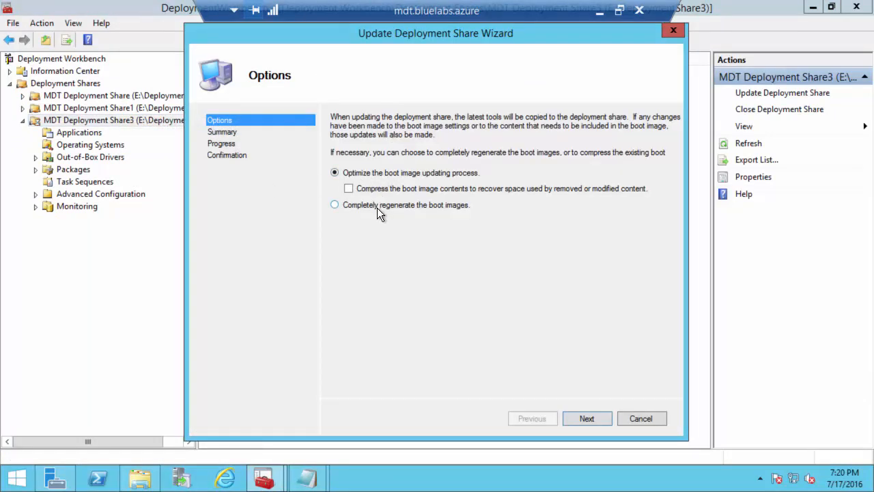
left_click(586, 418)
left_click(586, 418)
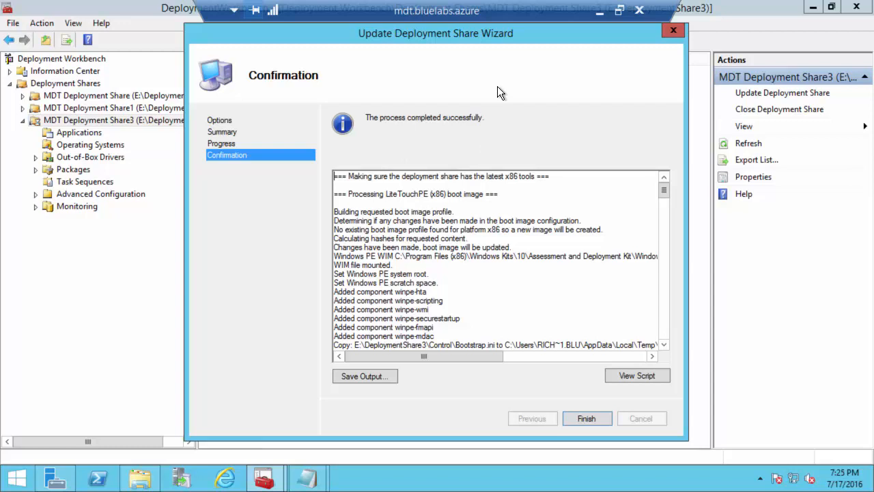
left_click(596, 414)
Review the TechNet article's explanations of the Bootstrap.ini and CustomSettings.ini rules and its section on building the Windows 10 reference image
left_click(598, 12)
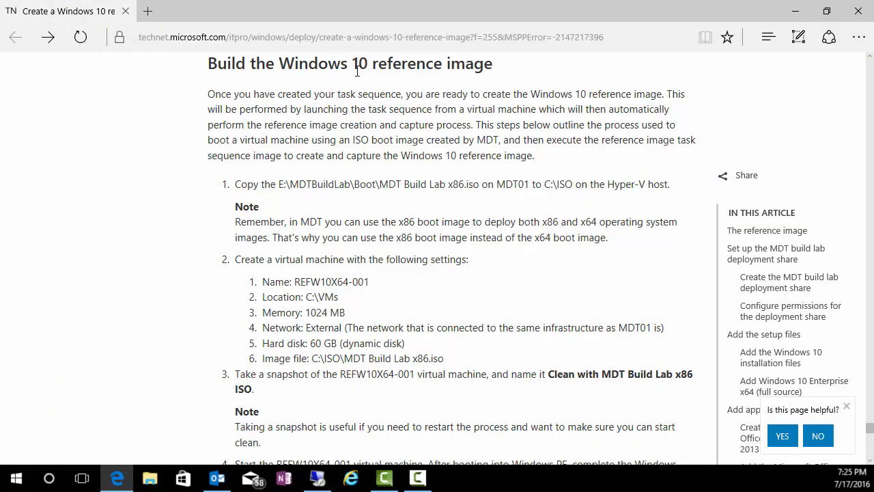
scroll(325, 170, "up", 5)
scroll(325, 169, "up", 15)
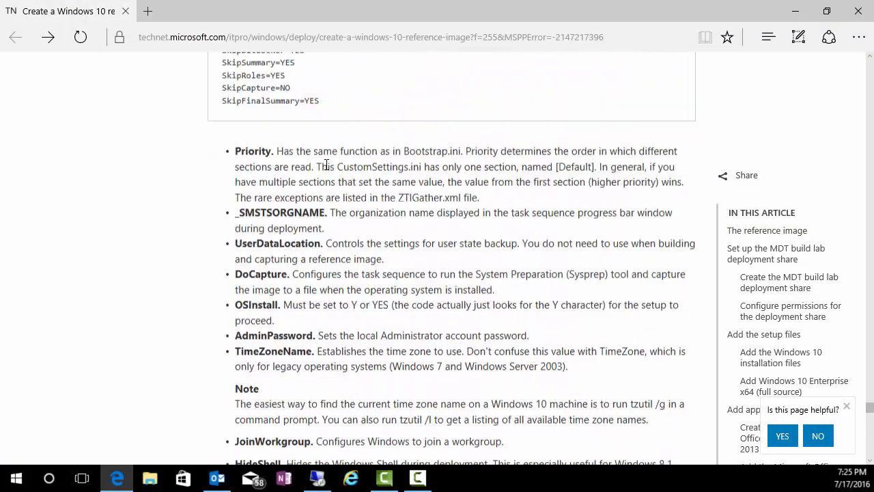
scroll(326, 164, "up", 12)
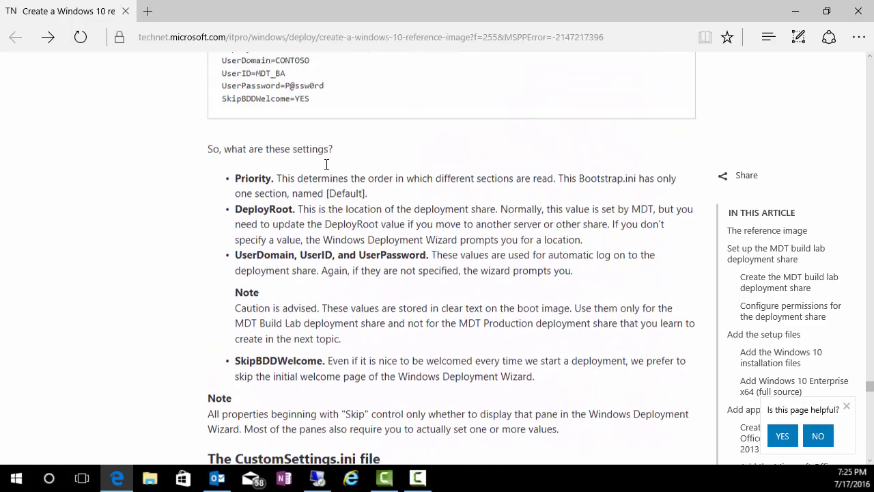
scroll(326, 164, "down", 18)
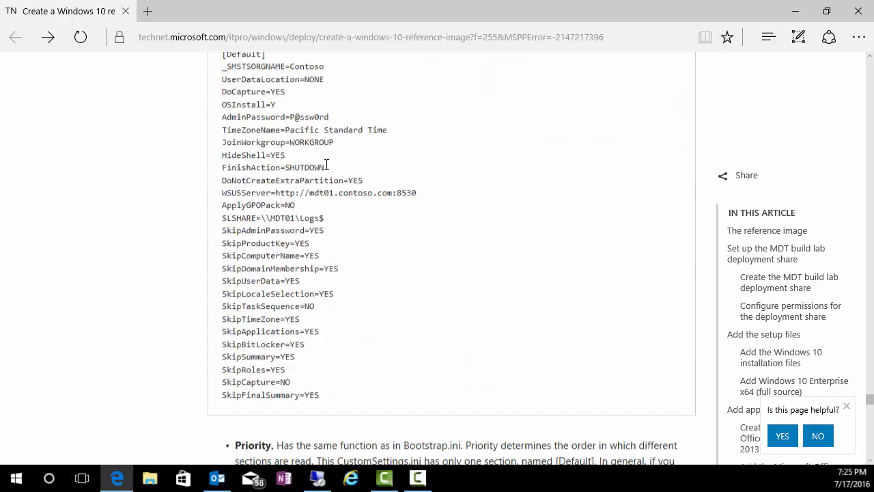
scroll(327, 163, "down", 2)
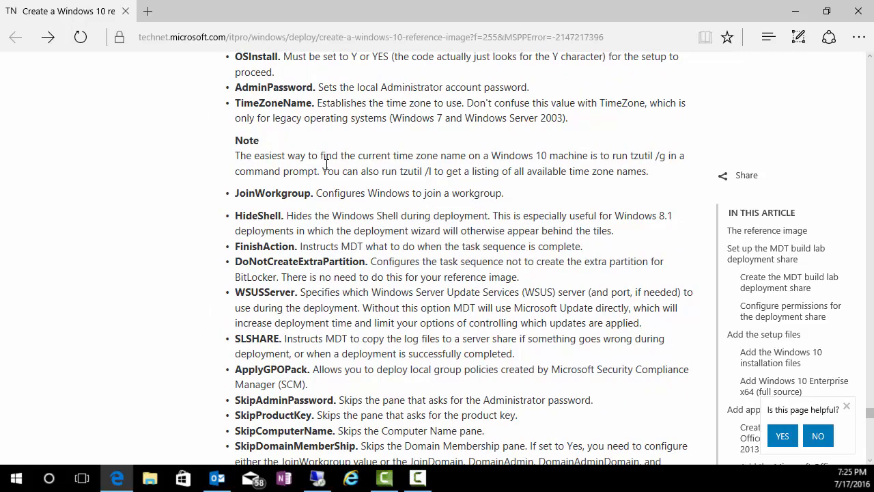
scroll(327, 163, "down", 5)
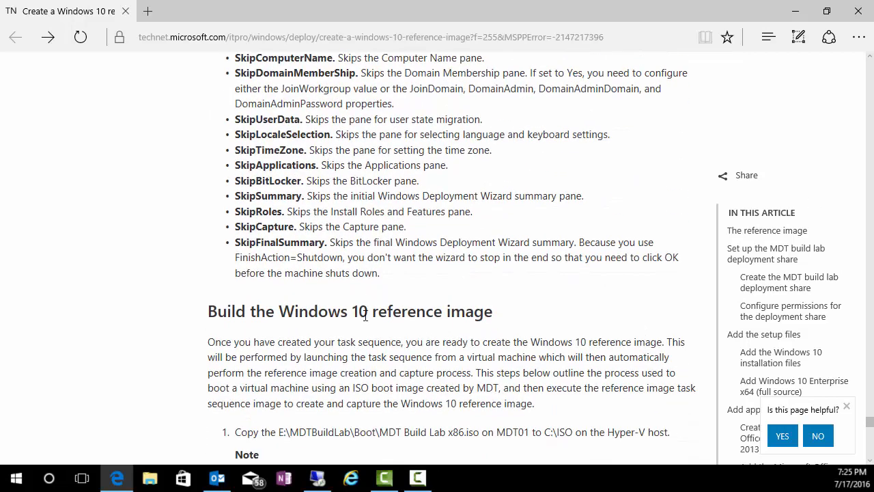
scroll(364, 314, "down", 3)
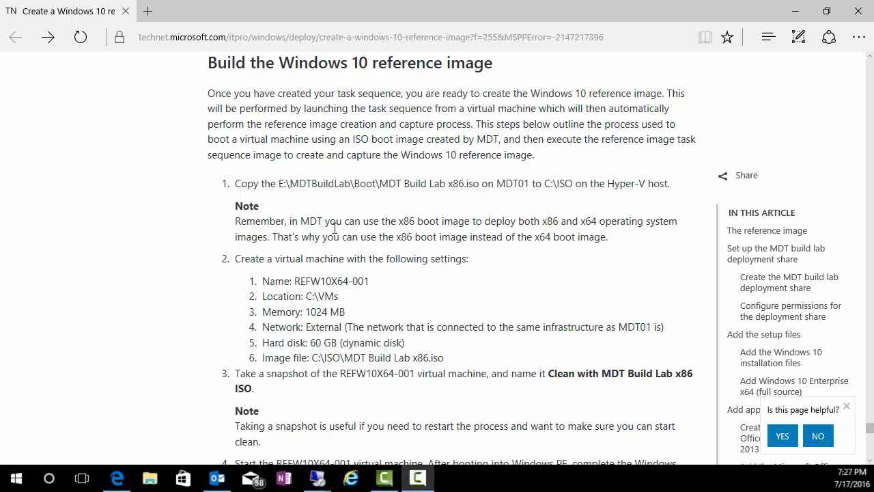
Switch to the Hyper-V host's remote session showing the _B&C virtual machine connection
mouse_move(316, 477)
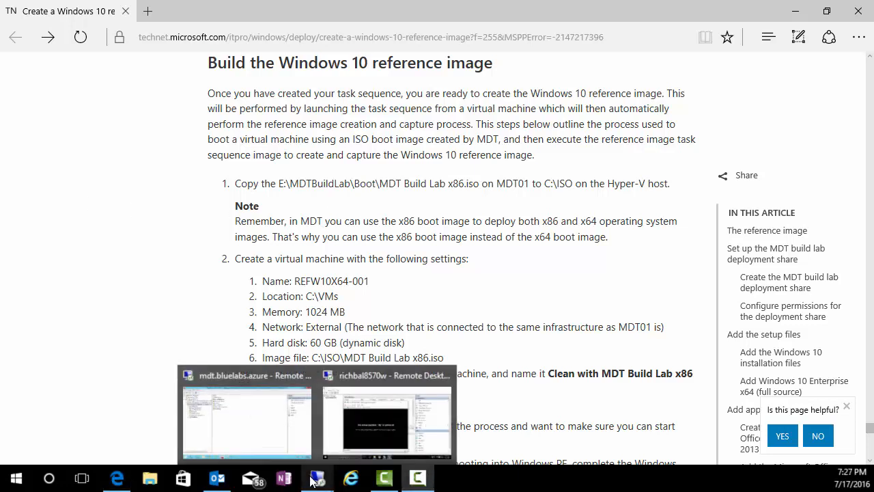
left_click(366, 417)
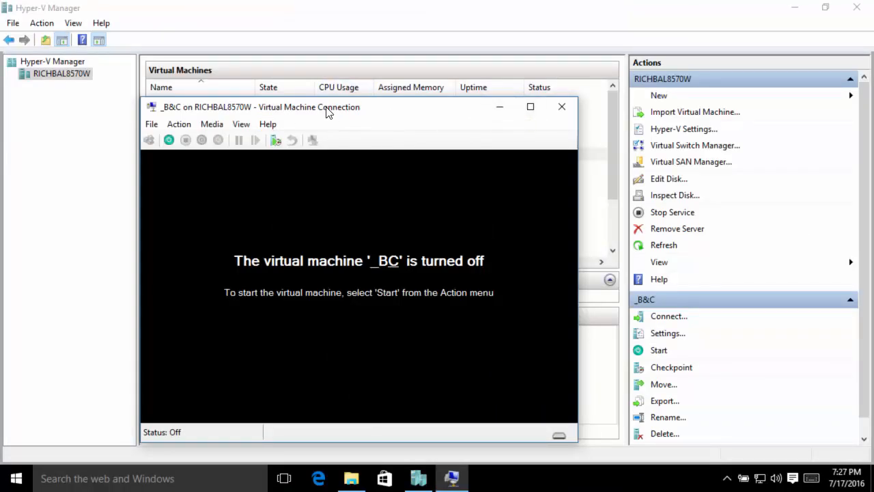
left_click_drag(325, 111, 337, 95)
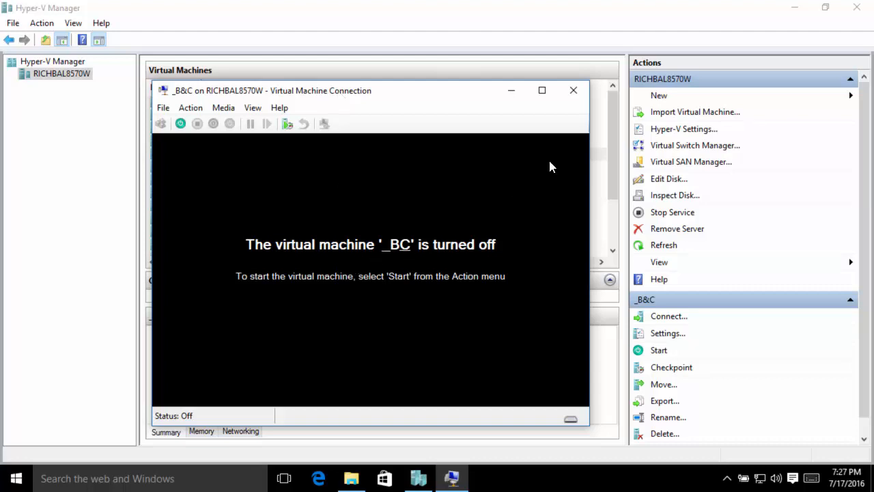
left_click(661, 97)
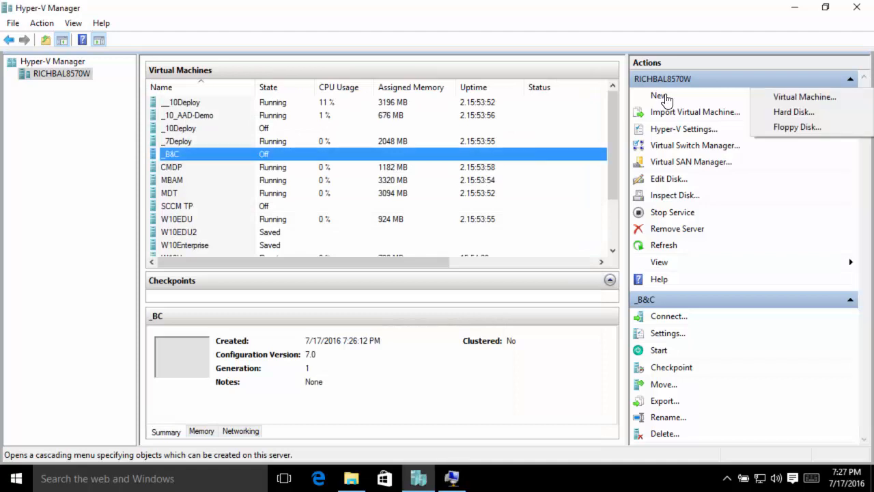
left_click(785, 96)
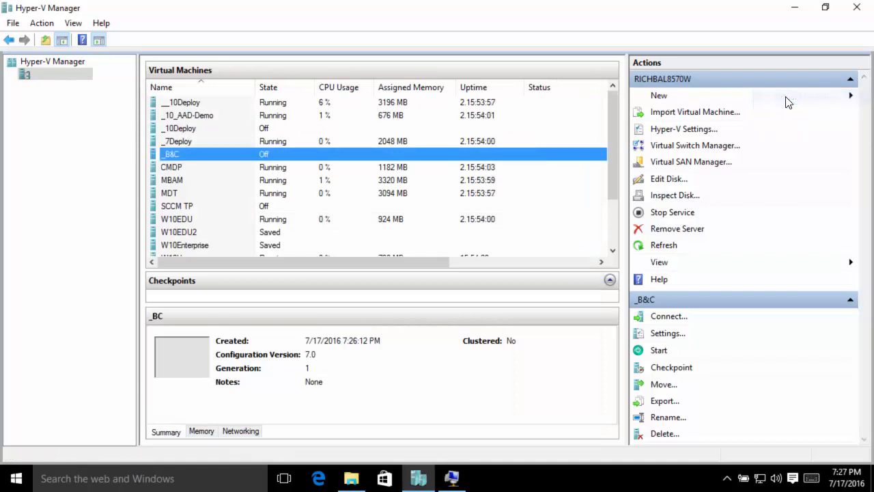
left_click(528, 393)
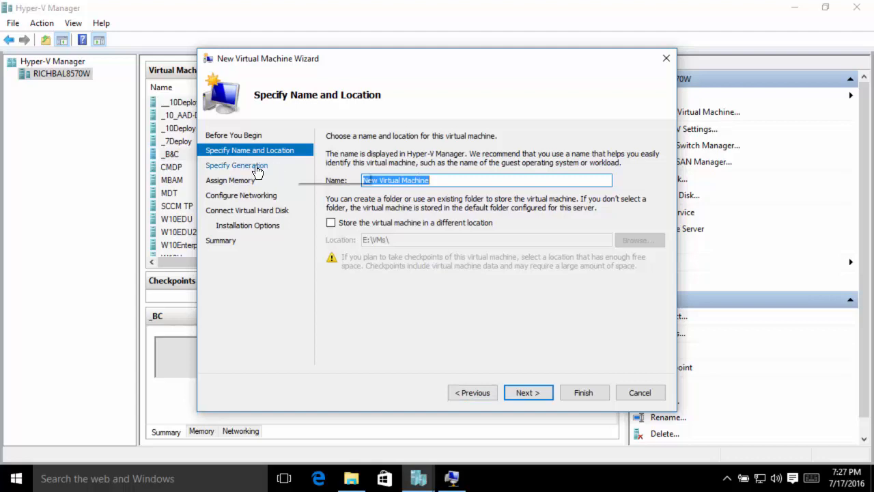
left_click(636, 392)
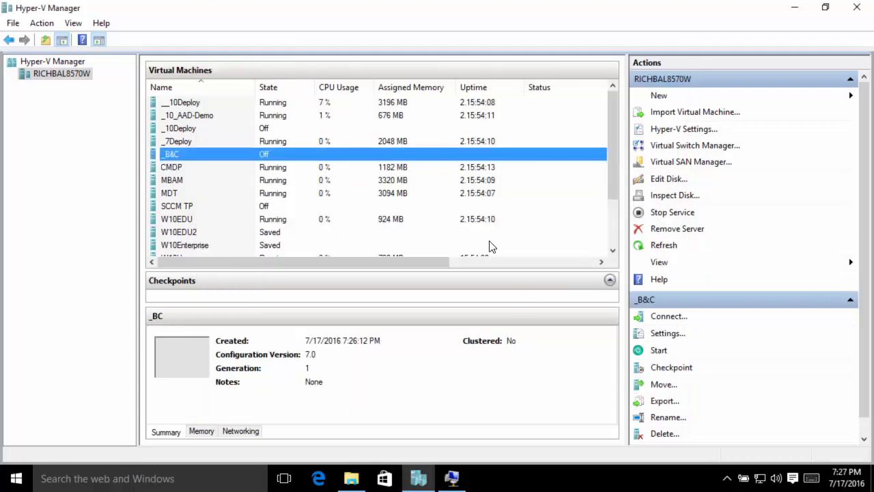
Open the settings of the _B&C virtual machine and review its memory, processor, hard drive and BIOS startup order
left_click(451, 477)
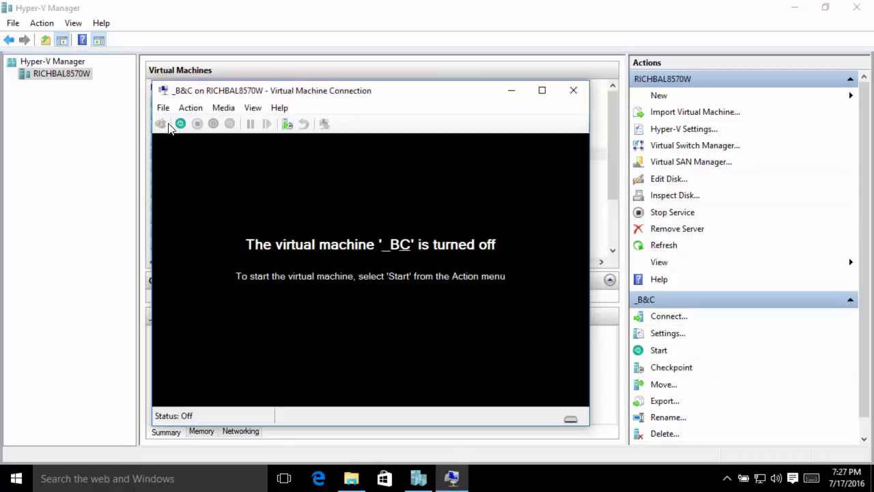
left_click_drag(212, 89, 221, 72)
left_click(172, 91)
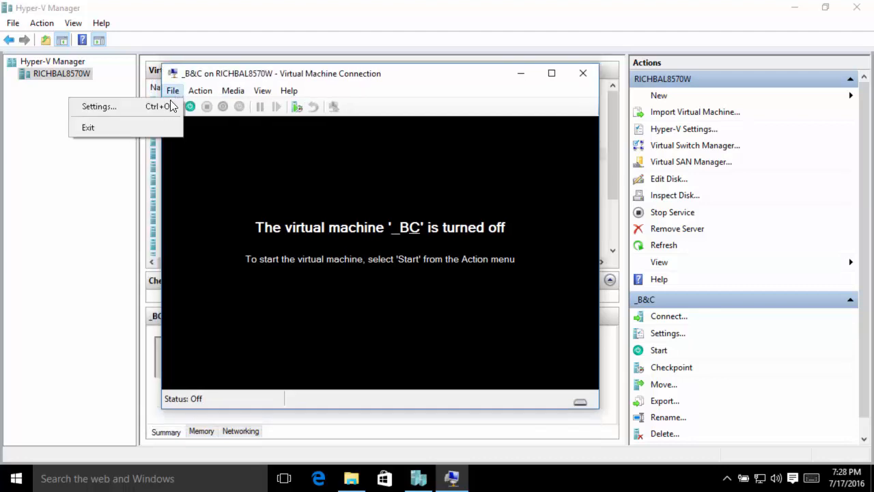
left_click(160, 106)
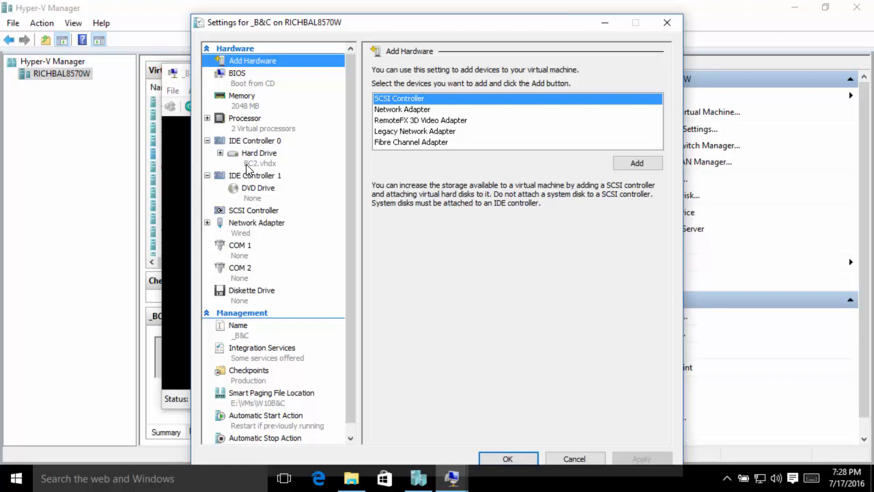
left_click(241, 102)
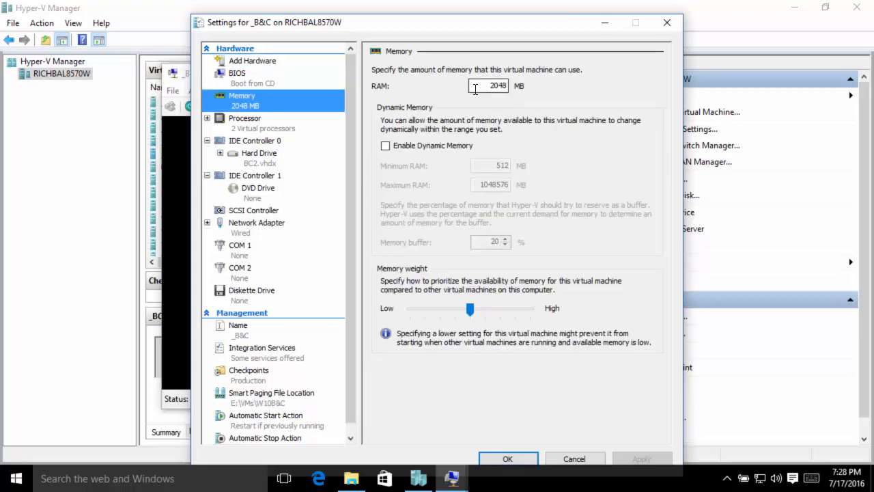
left_click(259, 132)
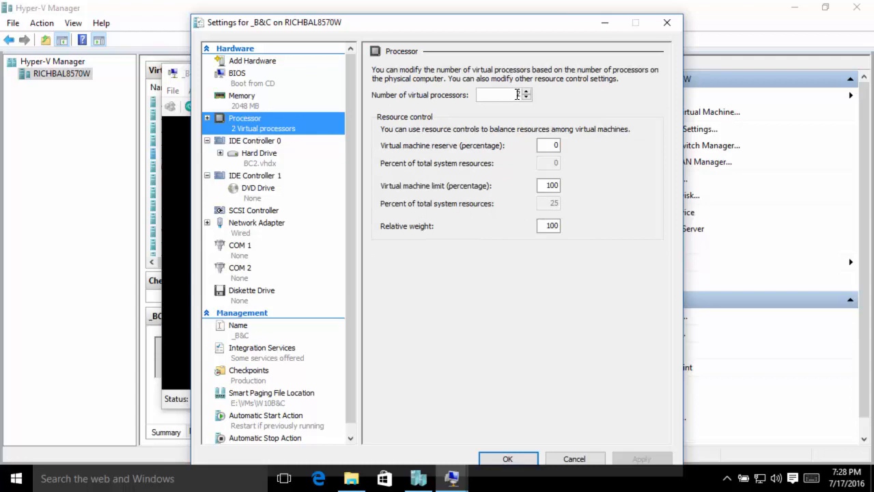
left_click(235, 107)
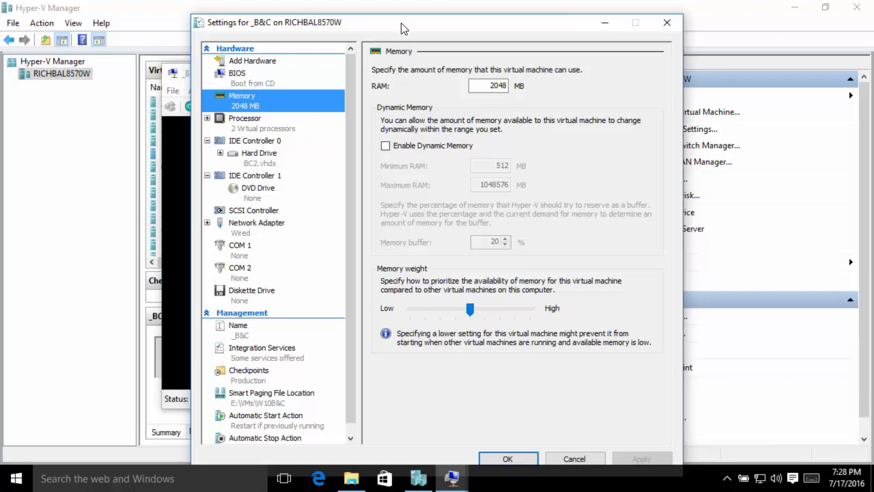
left_click_drag(402, 29, 373, 23)
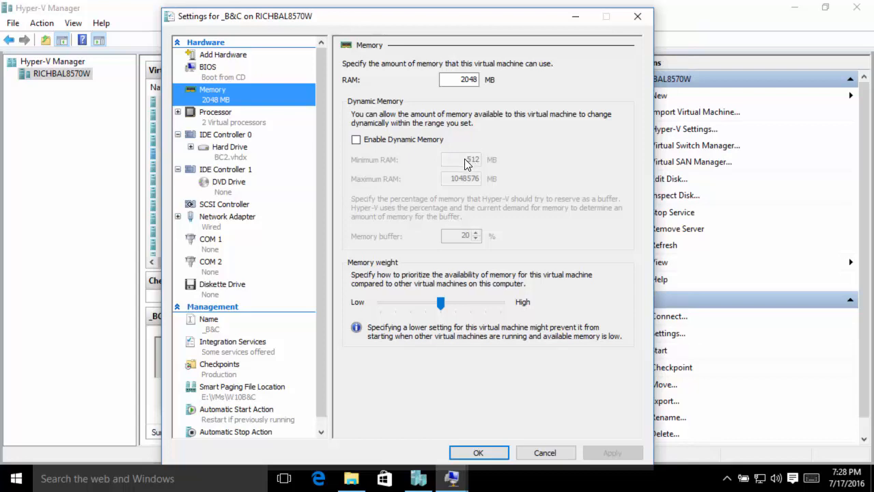
left_click(452, 78)
left_click(226, 148)
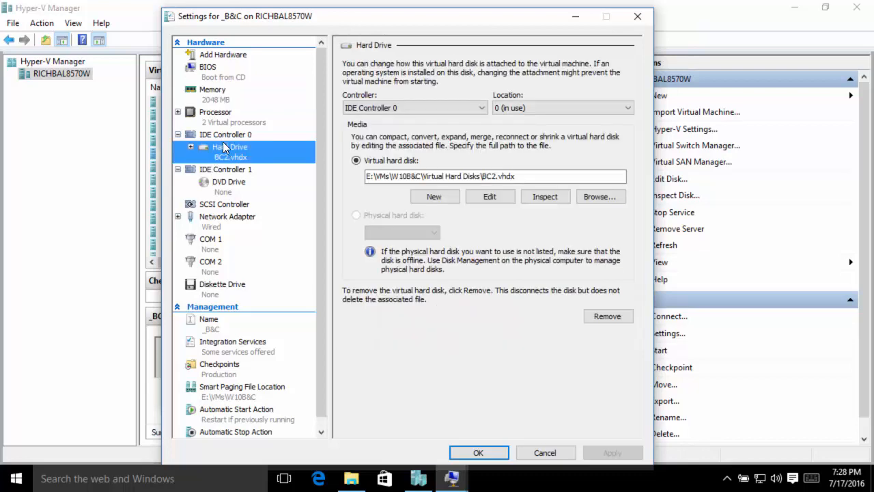
left_click(214, 72)
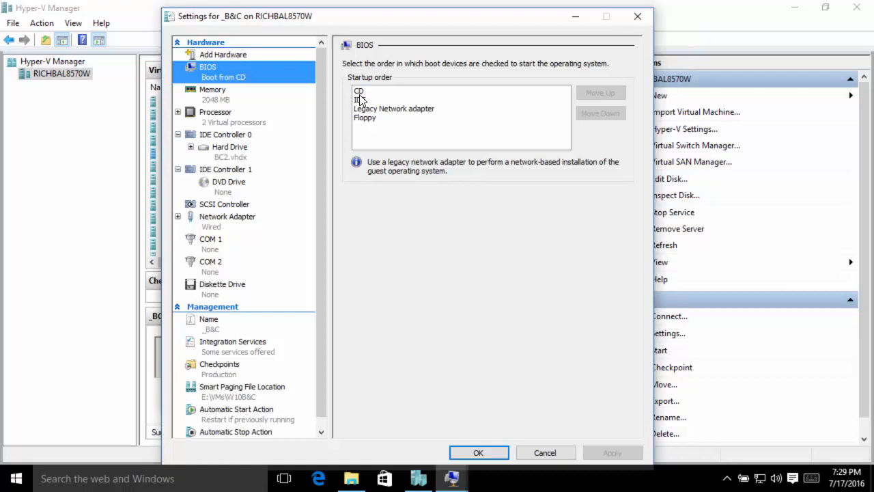
Set the _B&C virtual machine's DVD drive on IDE Controller 1 to use an image file
left_click(232, 182)
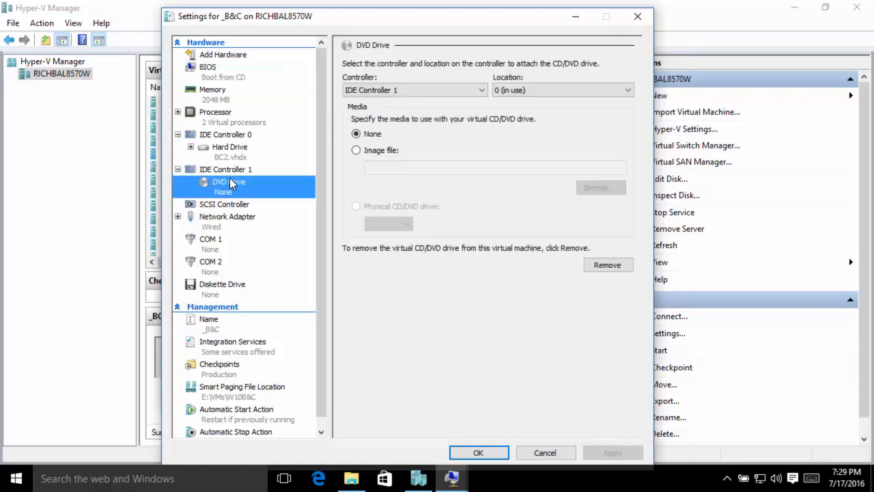
left_click(367, 149)
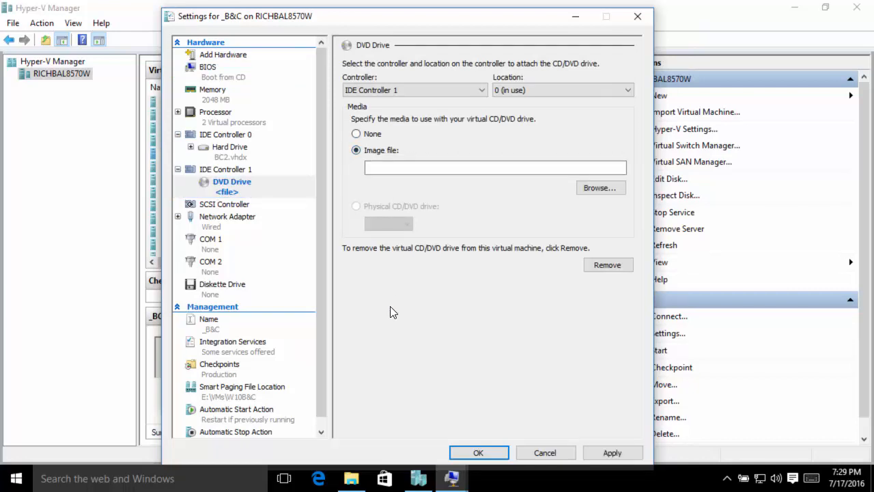
Copy LiteTouchPE_x86.iso from the Boot folder of \\mdt\deploymentshare3$
left_click(343, 481)
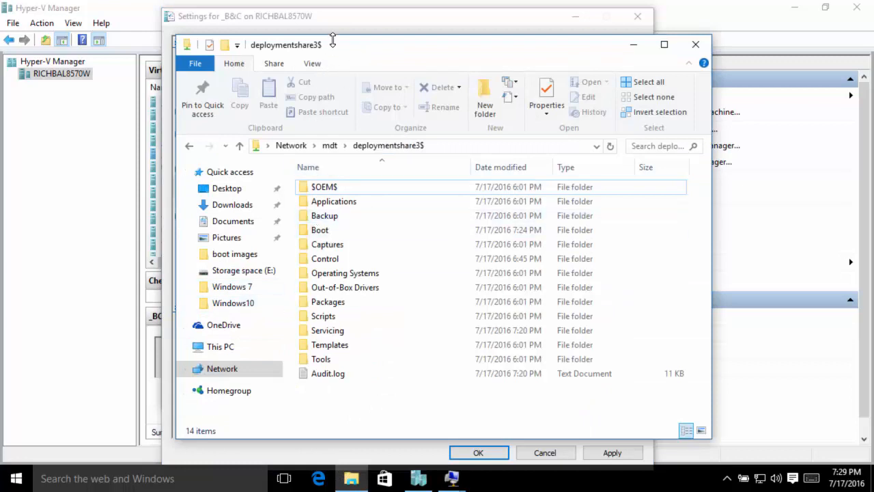
left_click(439, 149)
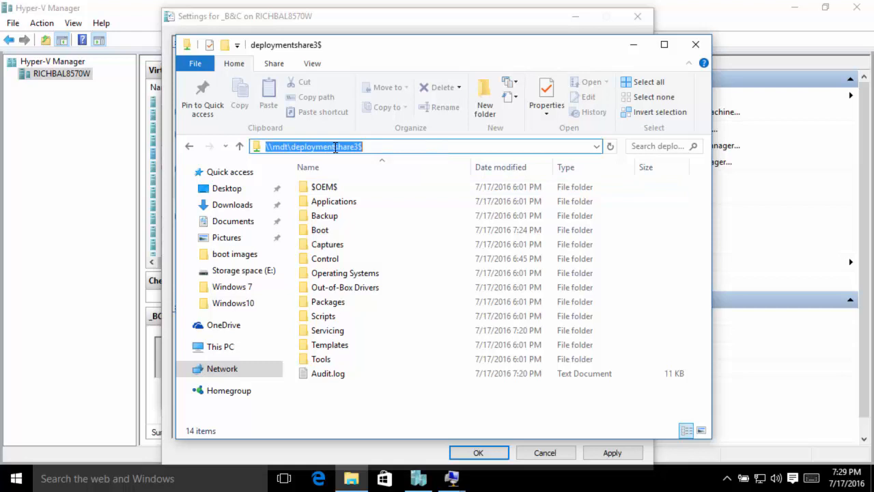
double_click(321, 232)
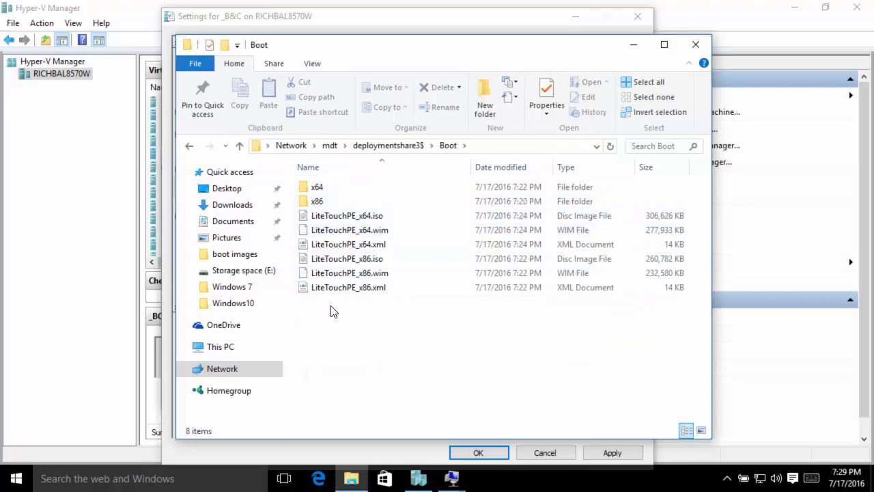
left_click(365, 259)
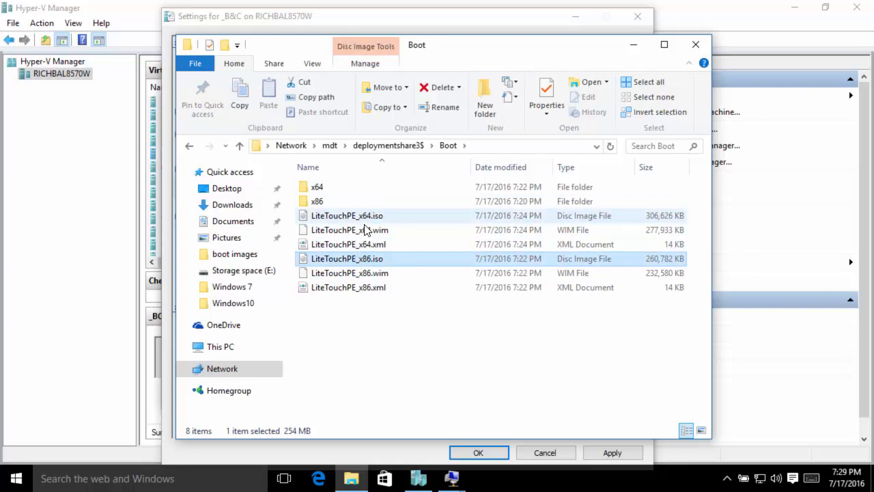
right_click(358, 259)
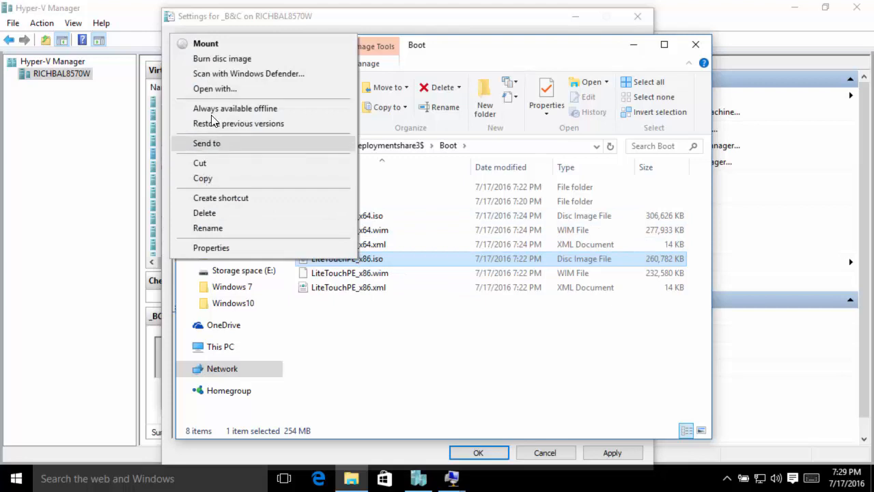
left_click(209, 177)
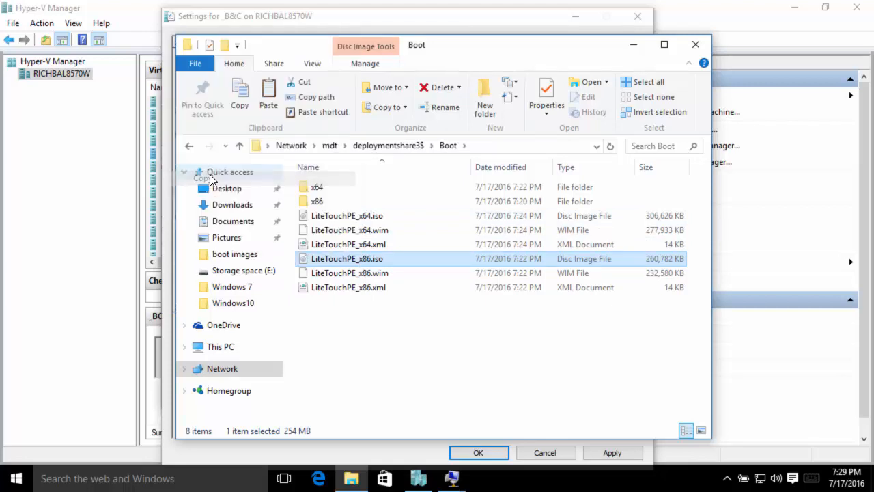
Create a folder named Deploymentshare3 in D:\boot images and paste the copied ISO into it
left_click_drag(462, 47, 497, 157)
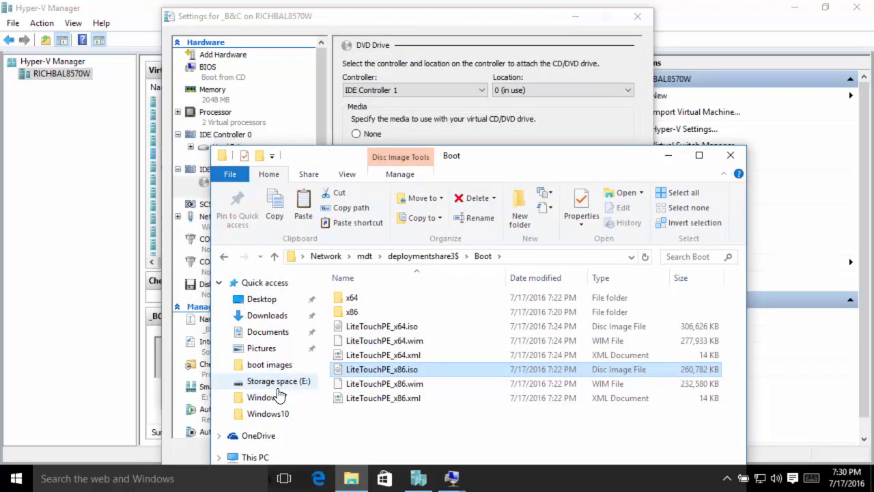
left_click_drag(346, 157, 297, 62)
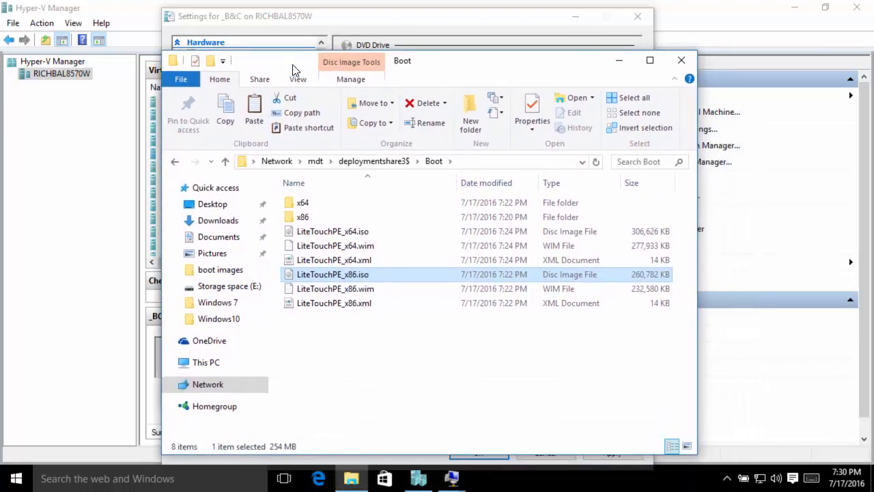
left_click(224, 271)
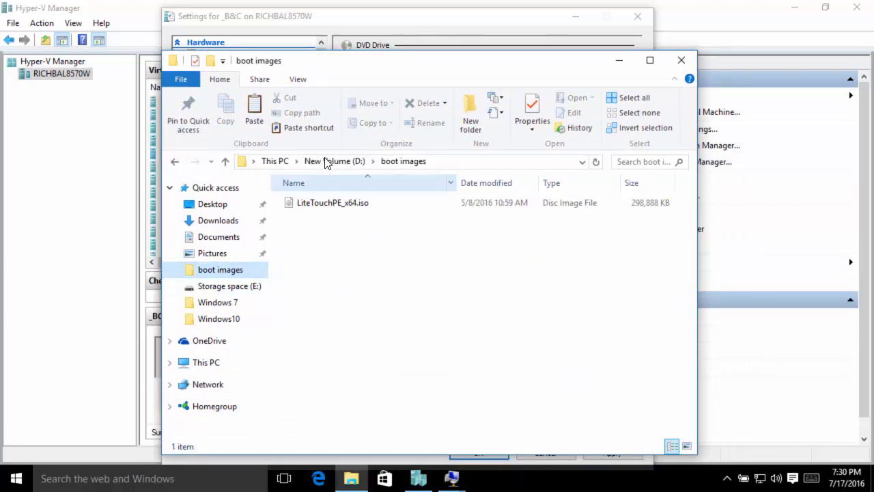
right_click(310, 252)
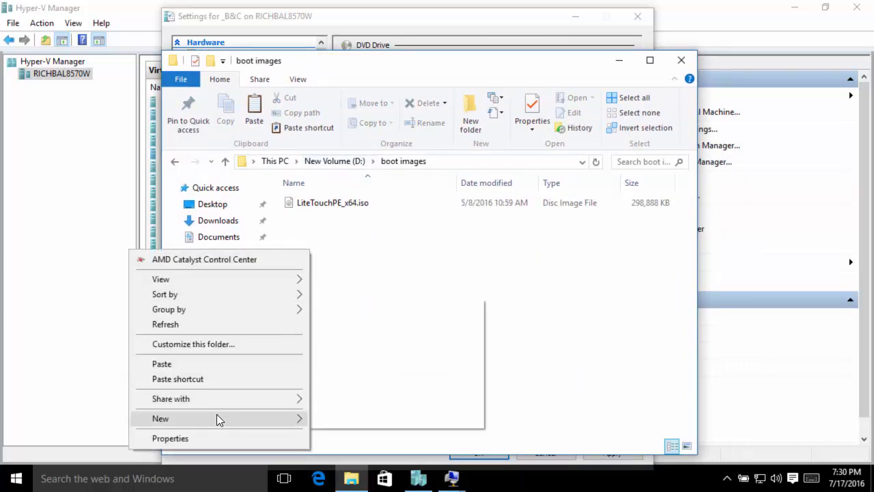
mouse_move(217, 415)
left_click(343, 307)
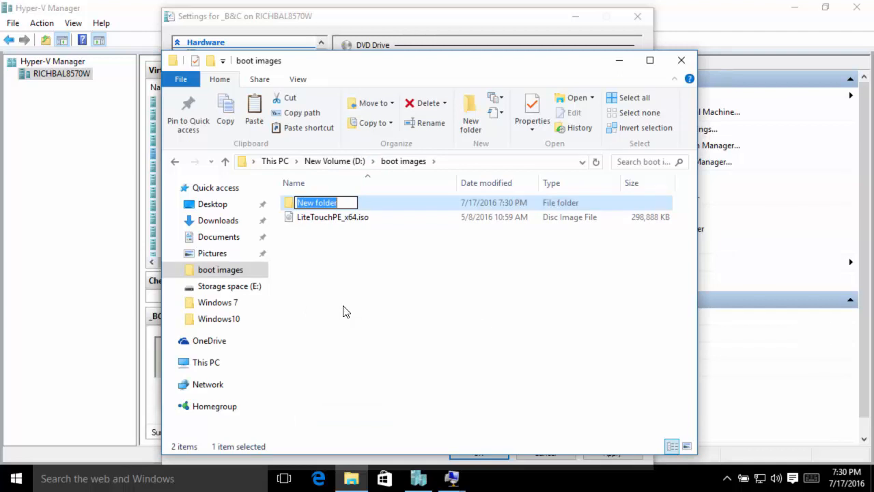
type("Deployme")
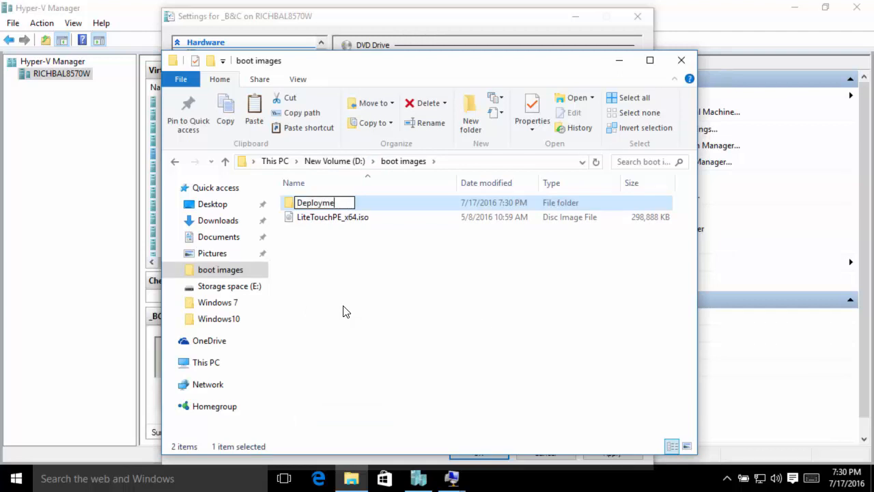
type("ntshare34")
key("BackSpace")
key("Return")
key("Return")
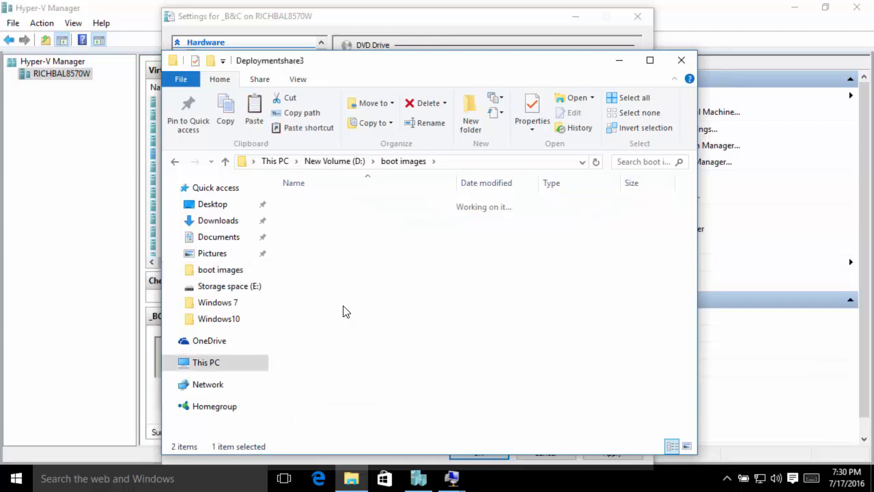
key("ctrl+v")
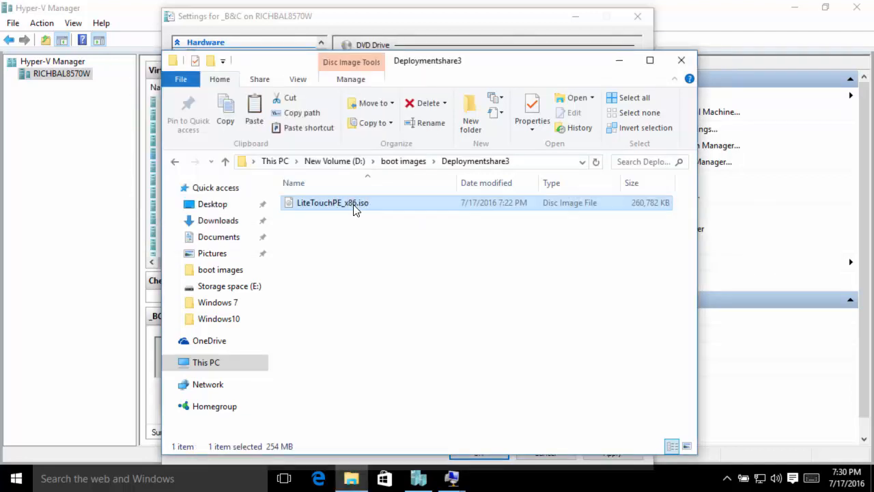
Copy the full path of LiteTouchPE_x86.iso in the D:\boot images\Deploymentshare3 folder
left_click(404, 162)
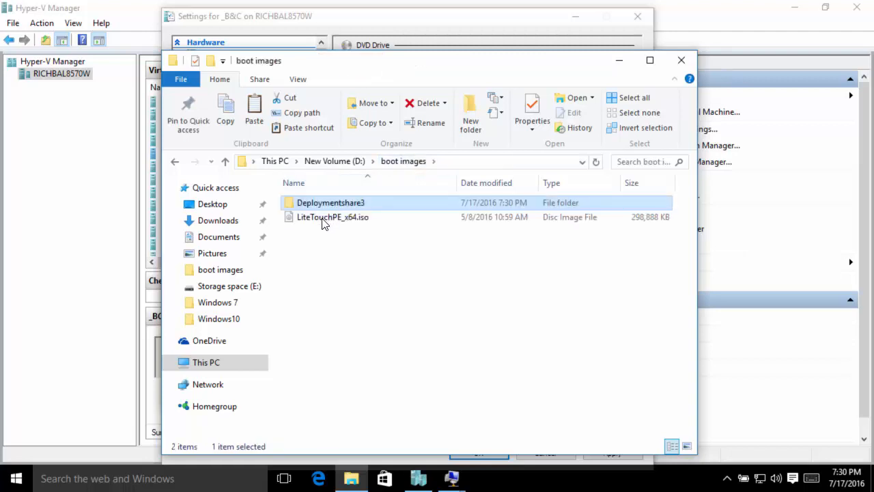
left_click(324, 219)
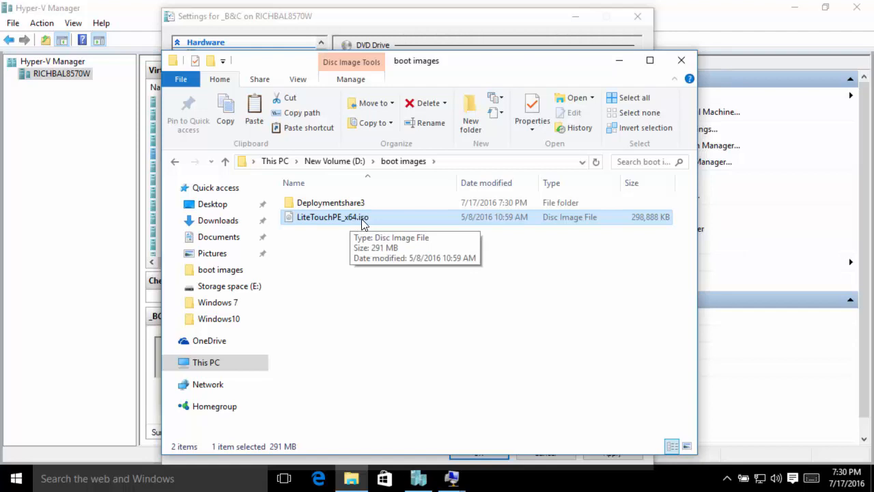
double_click(341, 205)
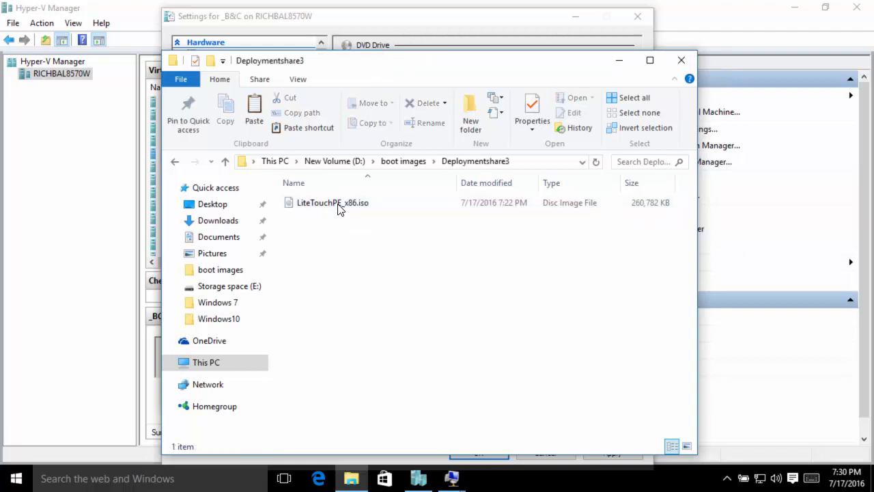
left_click(342, 204)
left_click(331, 161)
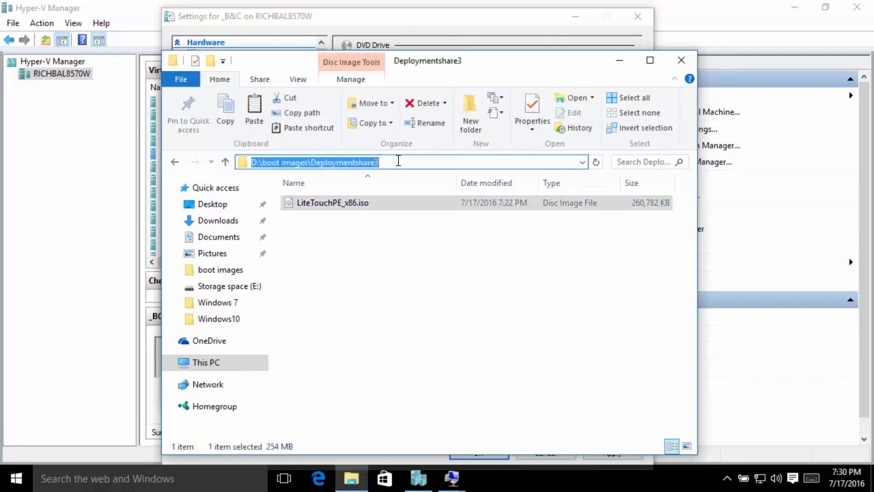
right_click(345, 209)
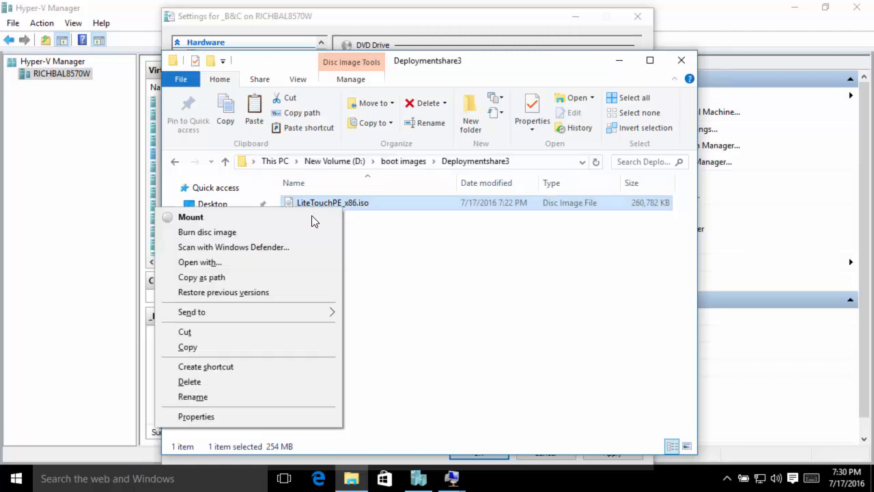
left_click(212, 278)
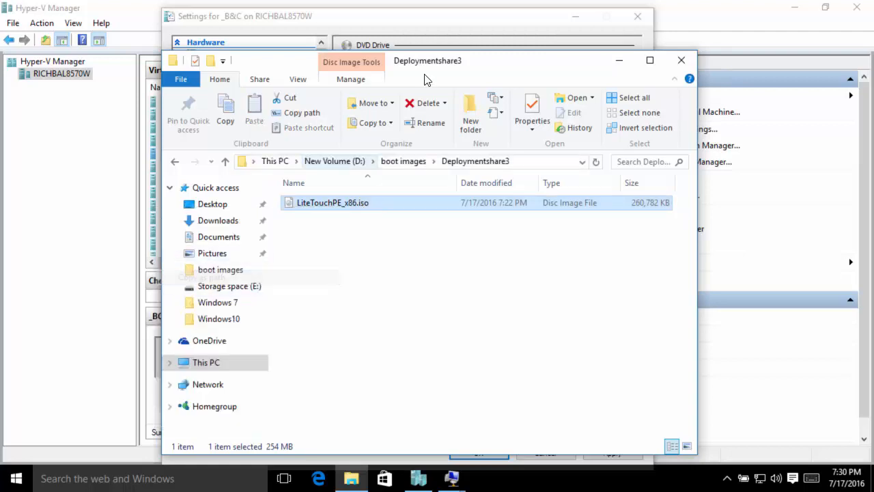
Set the DVD drive's image file to D:\boot images\Deploymentshare3\LiteTouchPE_x86.iso without quotation marks and save the virtual machine settings
left_click(617, 65)
left_click(401, 166)
key("ctrl+v")
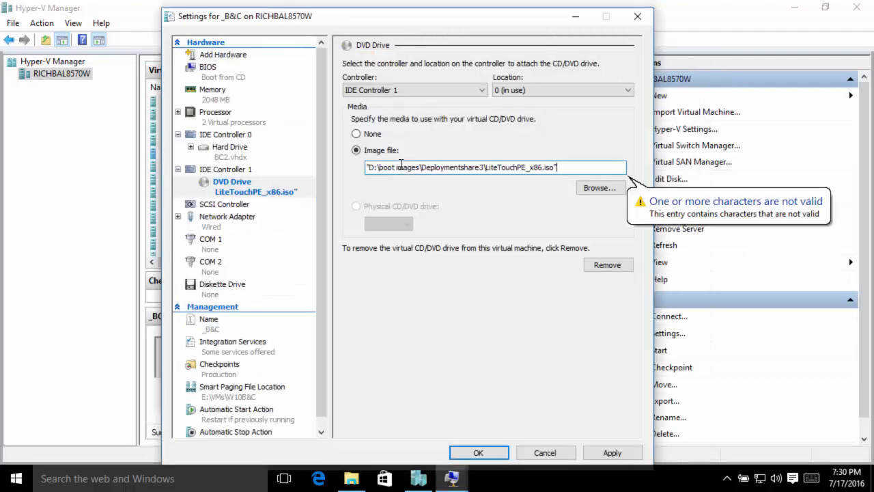
key("BackSpace")
key("Home")
key("Delete")
left_click(565, 167)
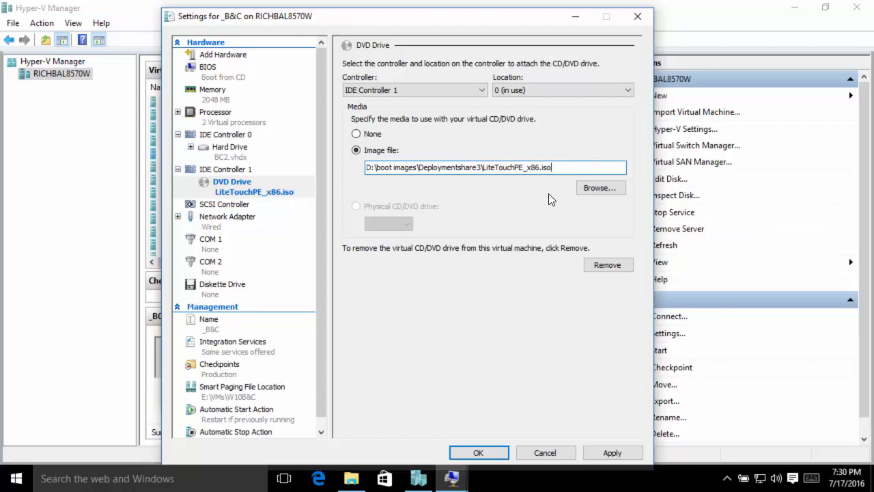
left_click(603, 449)
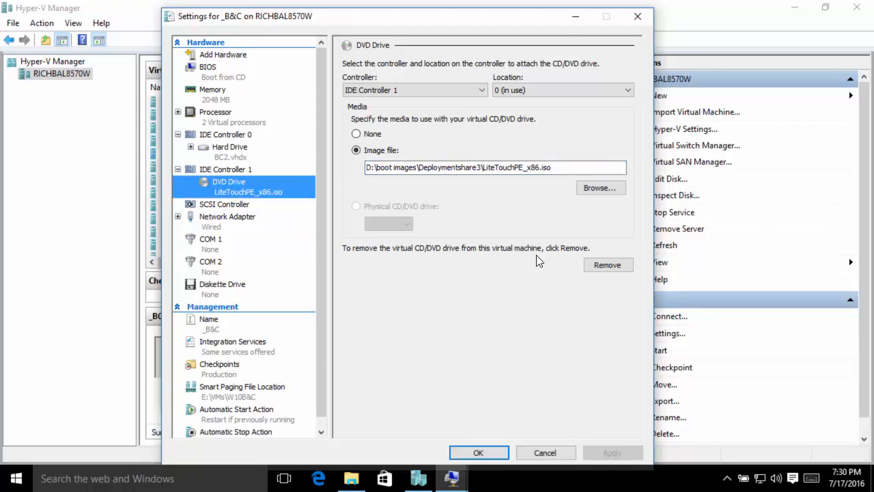
left_click(478, 453)
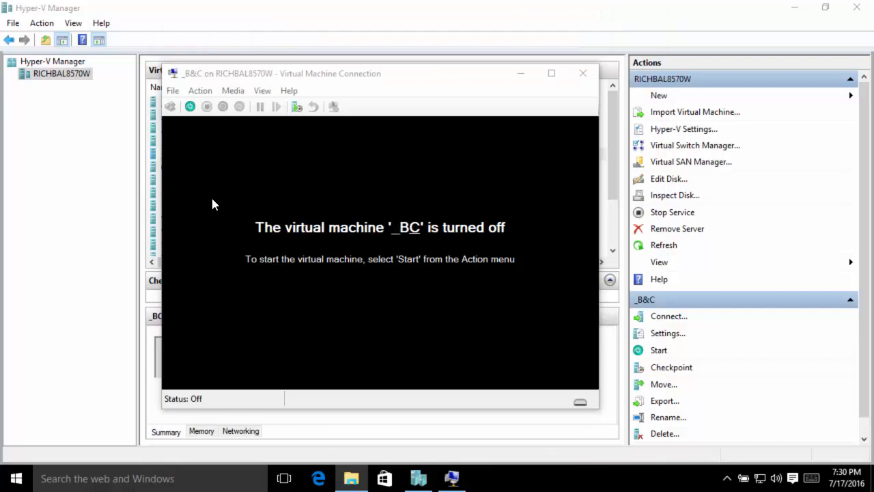
Start the _B&C virtual machine, boot it from the DVD image and show its console in full screen
left_click(200, 71)
left_click(190, 108)
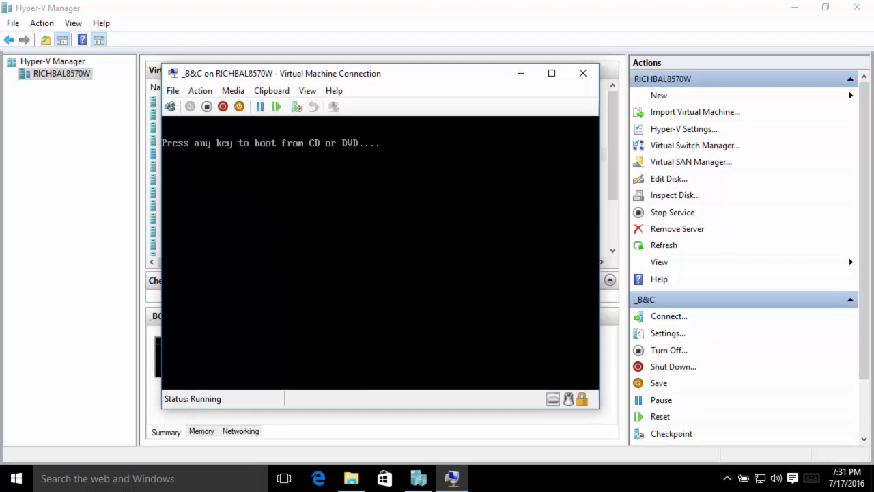
key("Return")
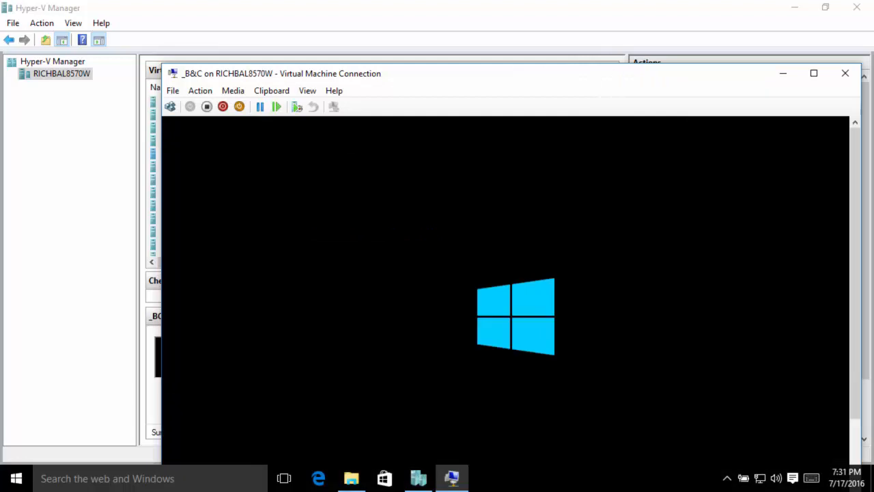
left_click_drag(386, 74, 316, 39)
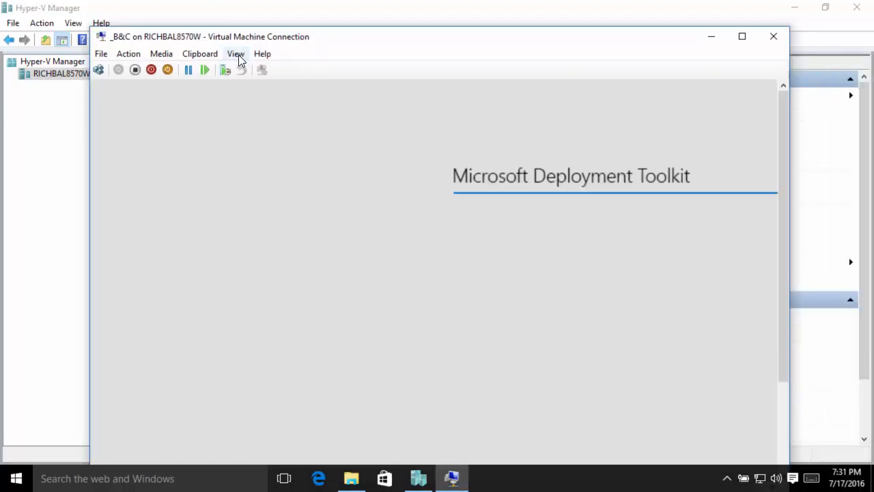
left_click(238, 54)
left_click(226, 71)
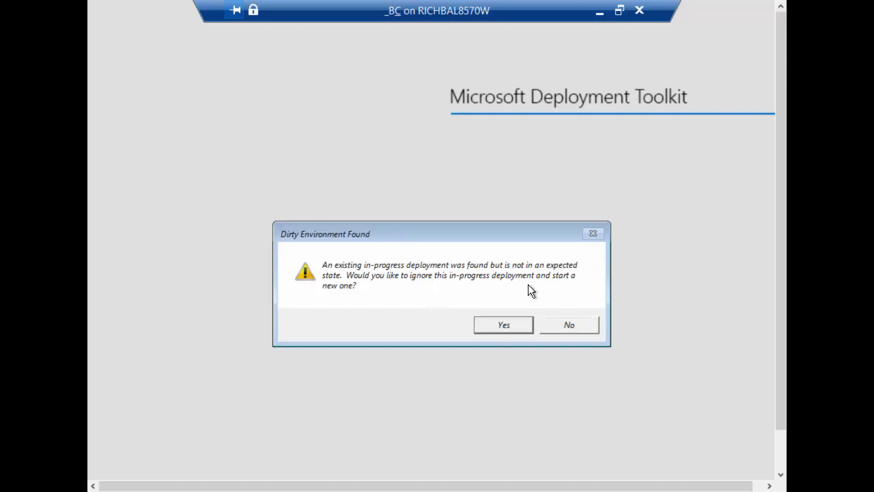
Ignore the existing in-progress deployment and choose the Windows 10 Education 1511 x64 Reference Image task sequence
left_click(501, 323)
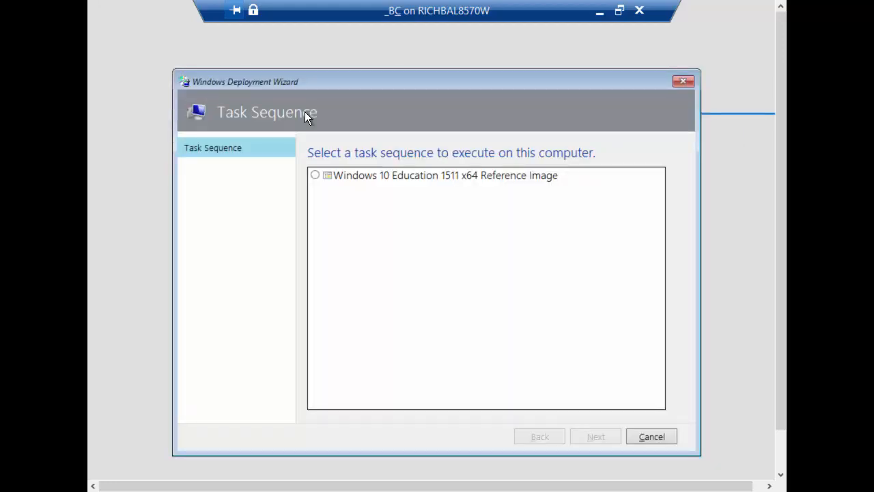
left_click(314, 175)
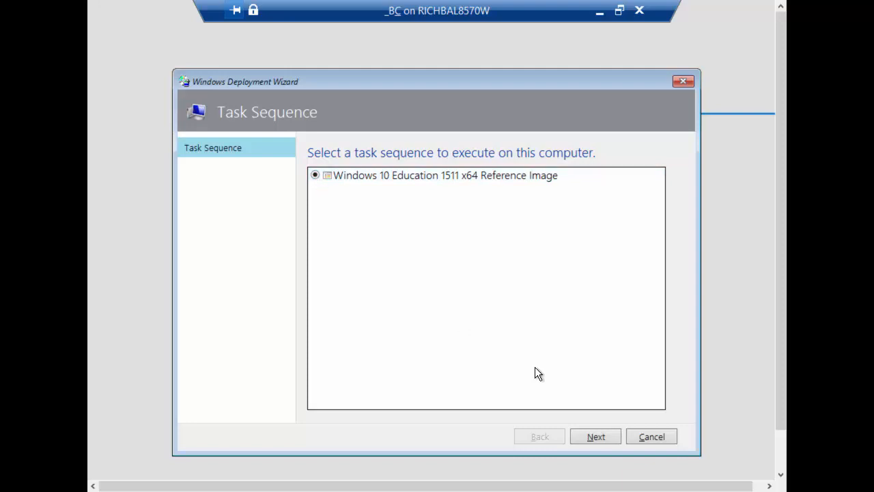
left_click(591, 431)
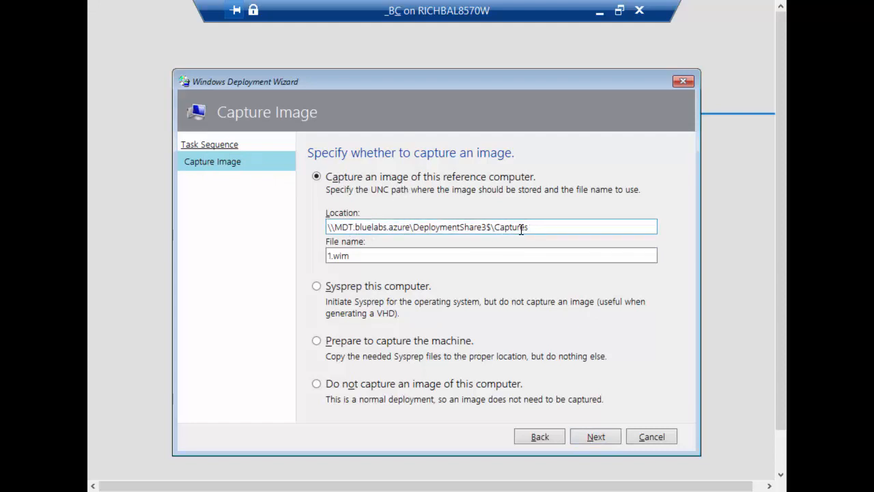
Name the captured image file W101511EDU_O365PP_2016_07_17.wim, keep the default capture location and continue the deployment wizard
left_click(352, 256)
left_click(329, 256)
type("W10")
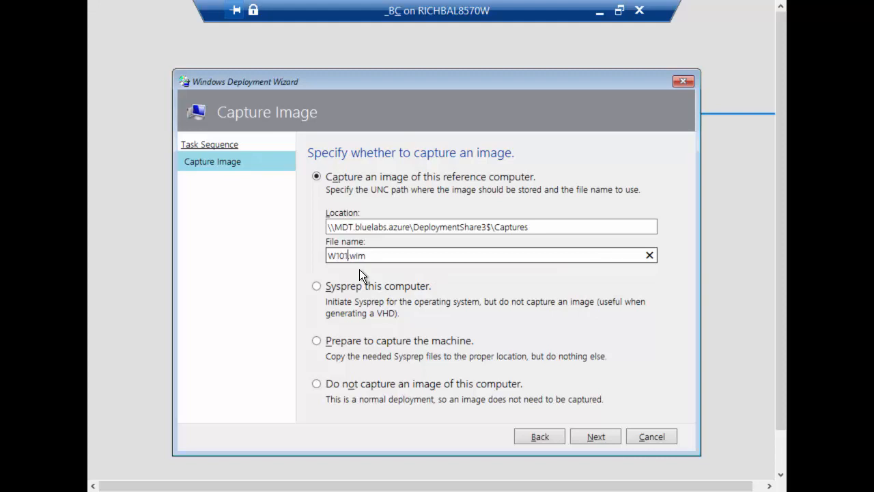
type("1511")
type("EDU_")
type("O365")
type("PP_")
type("201")
type("6_0")
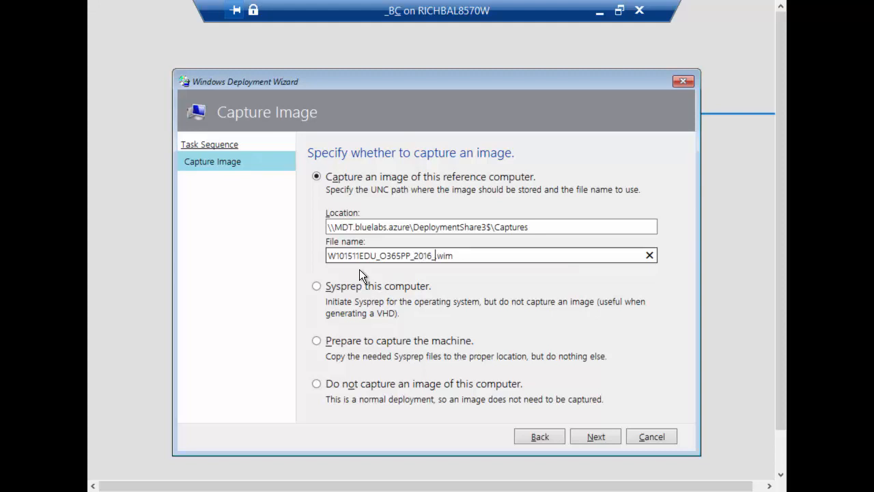
type("7_17")
left_click(600, 436)
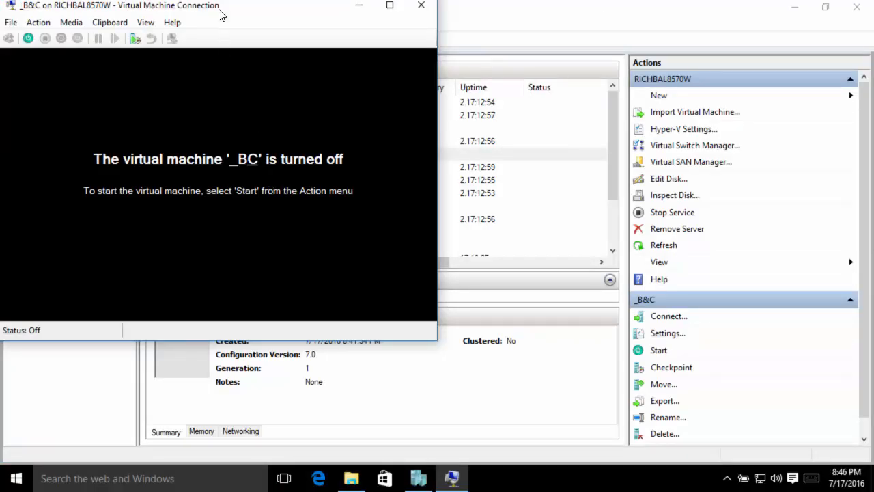
left_click_drag(220, 13, 313, 61)
left_click_drag(247, 60, 296, 62)
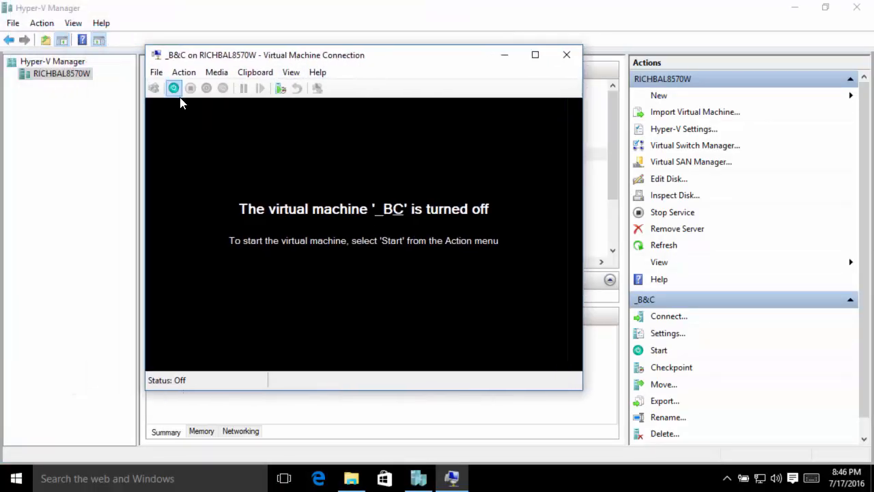